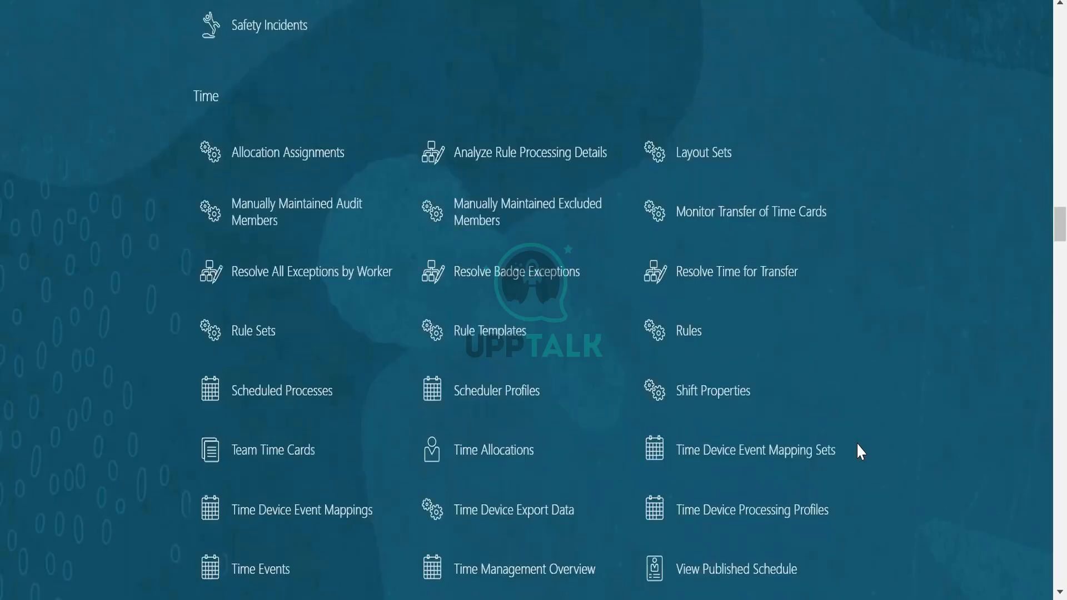
- Switch from the expanded My Client Groups quick actions to the Me area and review its quick actions and apps
{"action": "scroll", "coordinate": [858, 444], "scroll_direction": "up", "scroll_amount": 10}
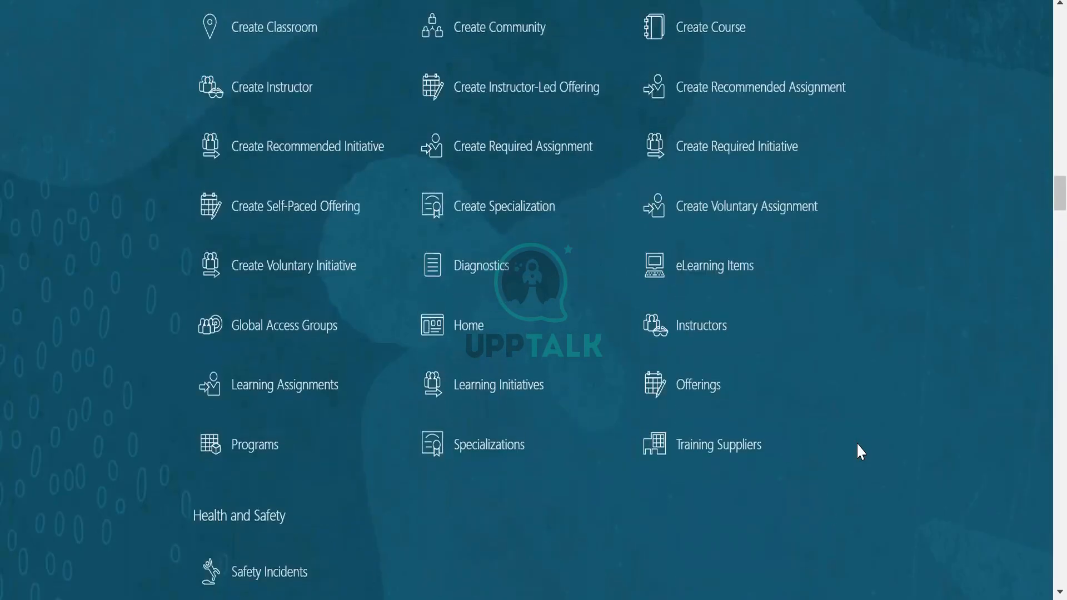
{"action": "scroll", "coordinate": [857, 444], "scroll_direction": "up", "scroll_amount": 15}
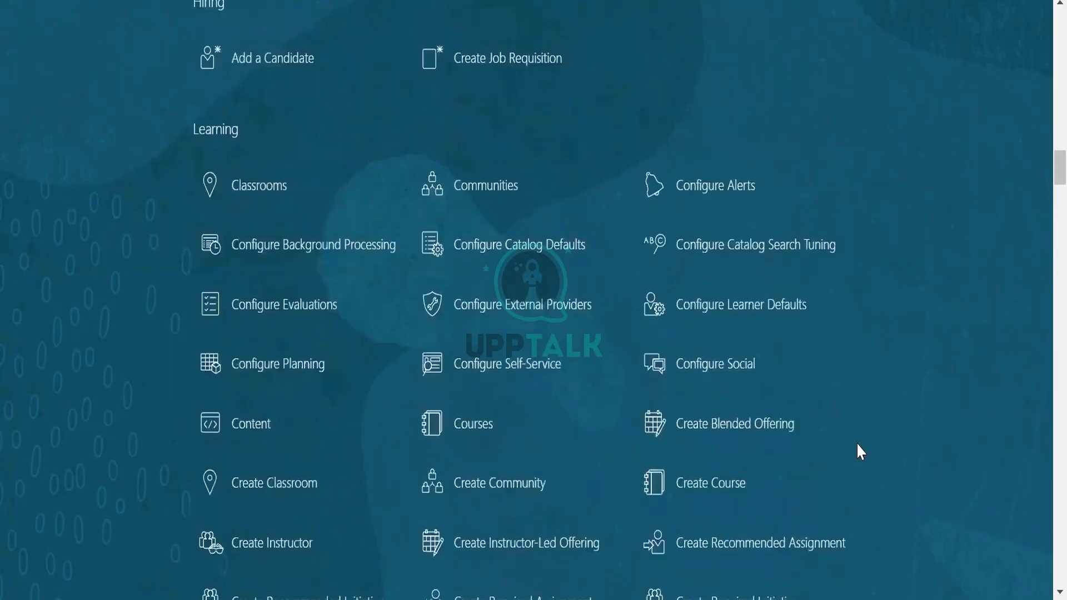
{"action": "scroll", "coordinate": [860, 450], "scroll_direction": "up", "scroll_amount": 5}
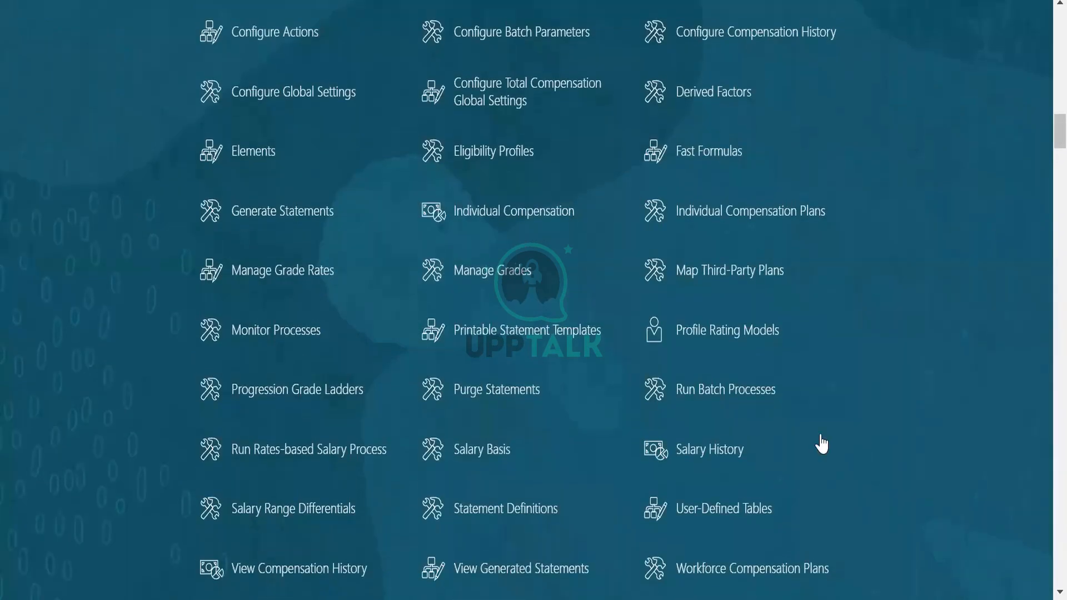
{"action": "scroll", "coordinate": [821, 445], "scroll_direction": "up", "scroll_amount": 20}
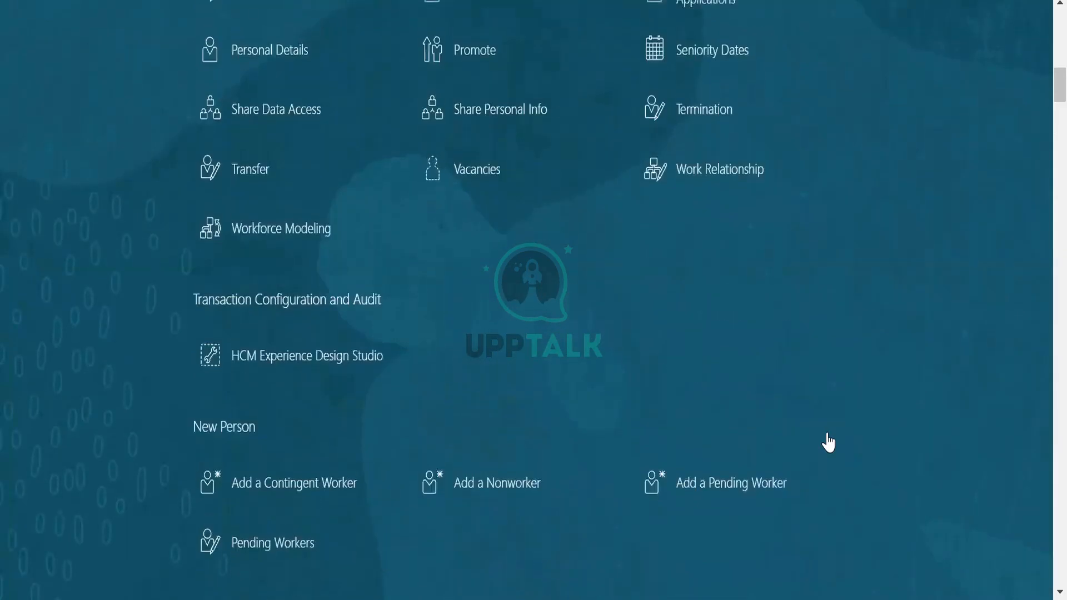
{"action": "scroll", "coordinate": [828, 443], "scroll_direction": "up", "scroll_amount": 13}
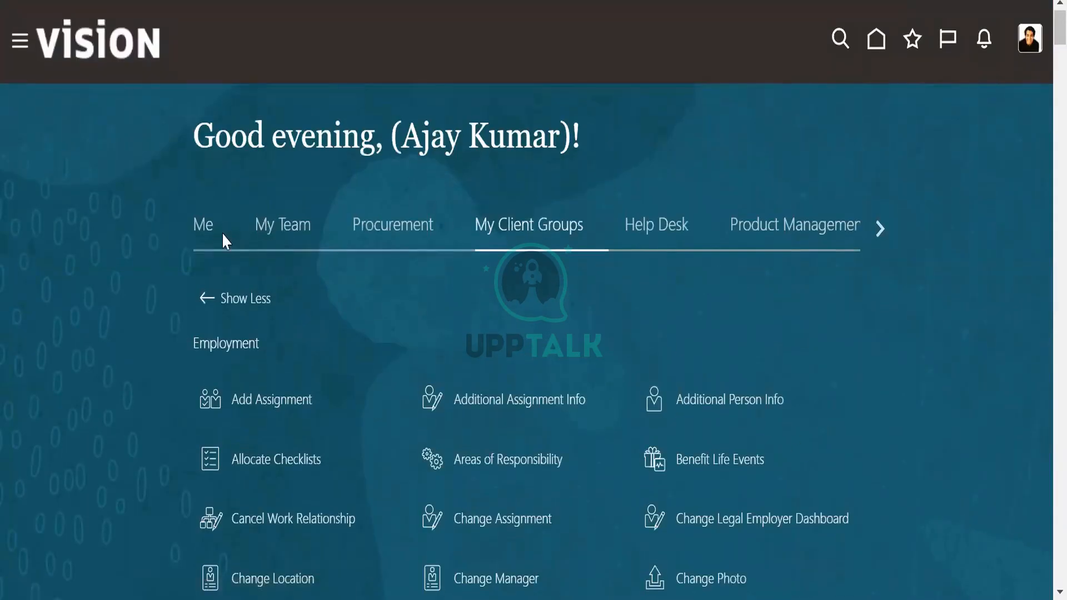
{"action": "left_click", "coordinate": [204, 238]}
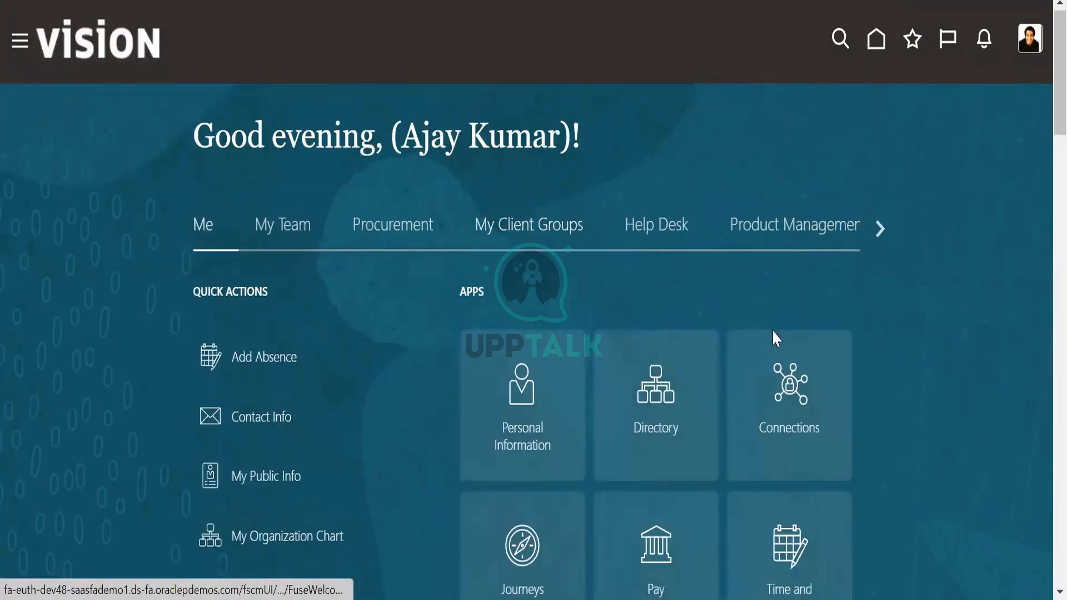
{"action": "scroll", "coordinate": [853, 401], "scroll_direction": "down", "scroll_amount": 14}
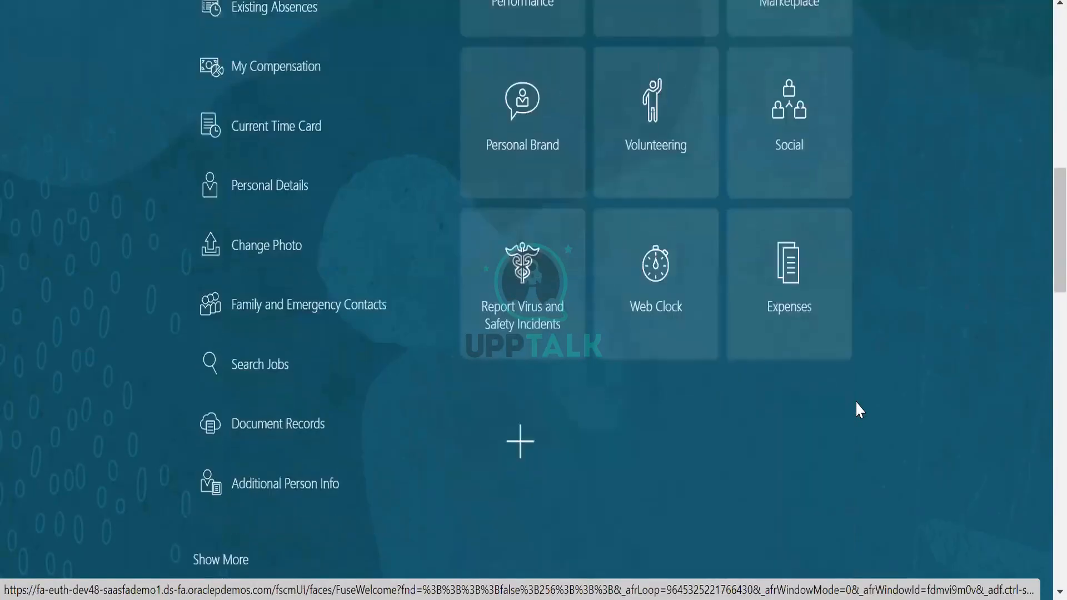
{"action": "scroll", "coordinate": [856, 405], "scroll_direction": "up", "scroll_amount": 5}
{"action": "scroll", "coordinate": [856, 411], "scroll_direction": "up", "scroll_amount": 5}
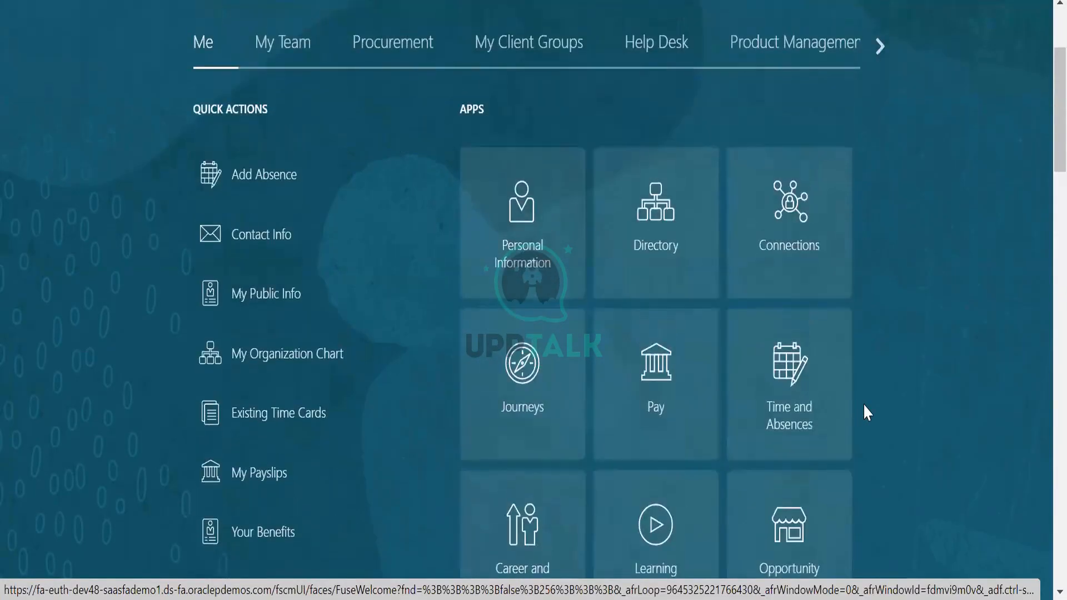
{"action": "scroll", "coordinate": [864, 412], "scroll_direction": "down", "scroll_amount": 7}
{"action": "scroll", "coordinate": [855, 406], "scroll_direction": "up", "scroll_amount": 10}
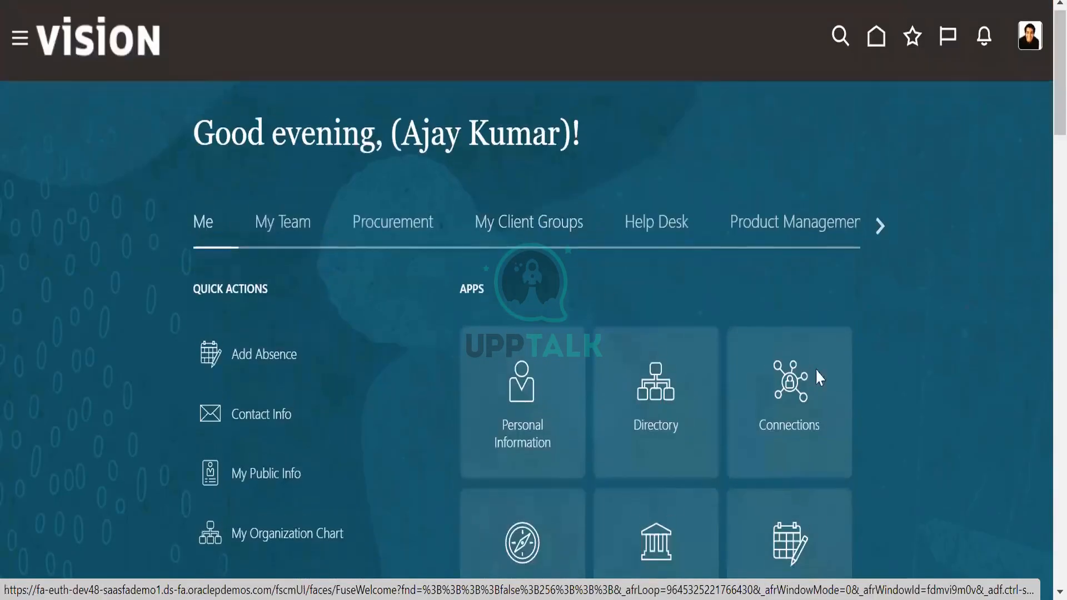
- Open Workforce Structures from My Client Groups and review its position, job, organization and data role tasks
{"action": "left_click", "coordinate": [538, 229]}
{"action": "scroll", "coordinate": [924, 406], "scroll_direction": "down", "scroll_amount": 7}
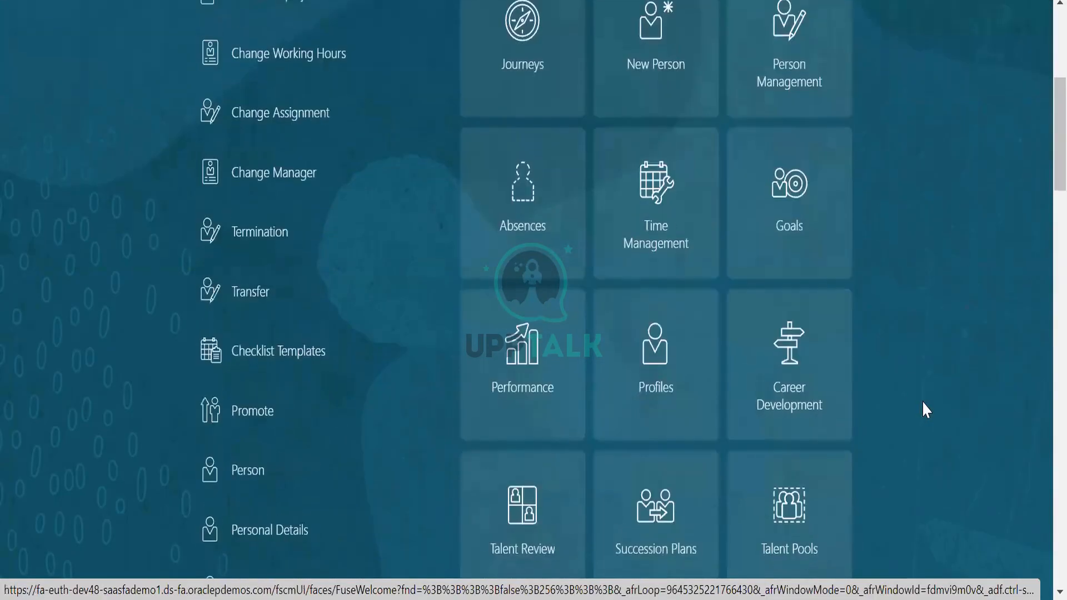
{"action": "scroll", "coordinate": [924, 409], "scroll_direction": "down", "scroll_amount": 6}
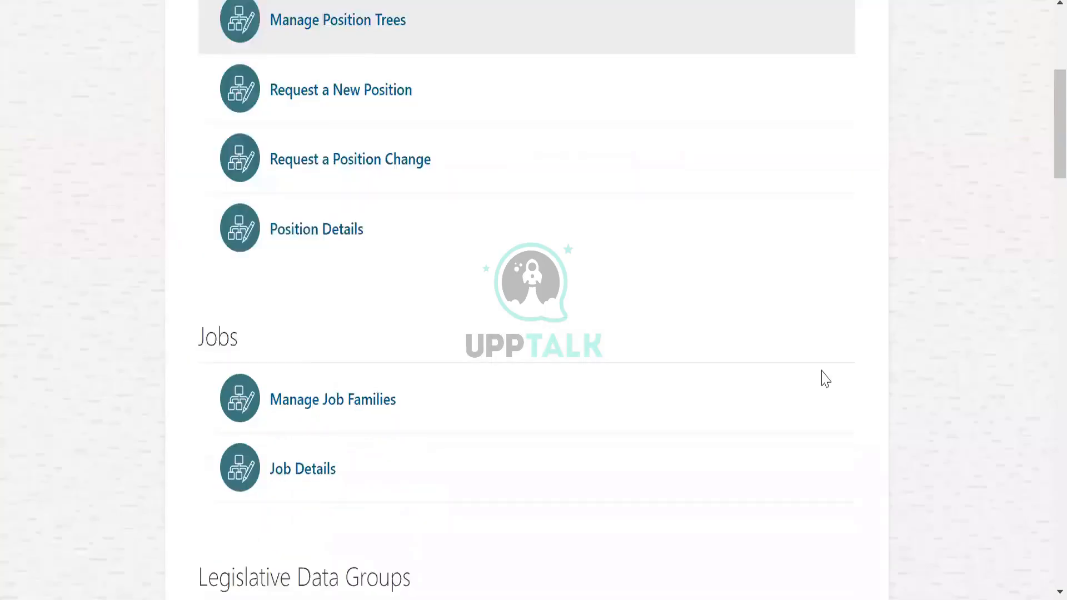
{"action": "scroll", "coordinate": [822, 374], "scroll_direction": "down", "scroll_amount": 5}
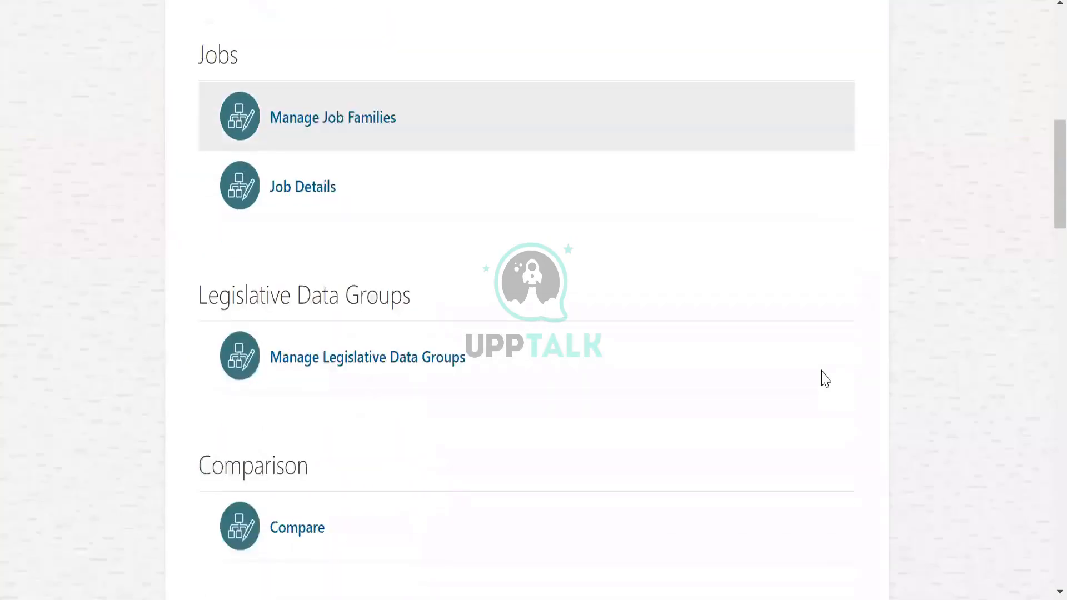
{"action": "scroll", "coordinate": [825, 379], "scroll_direction": "down", "scroll_amount": 20}
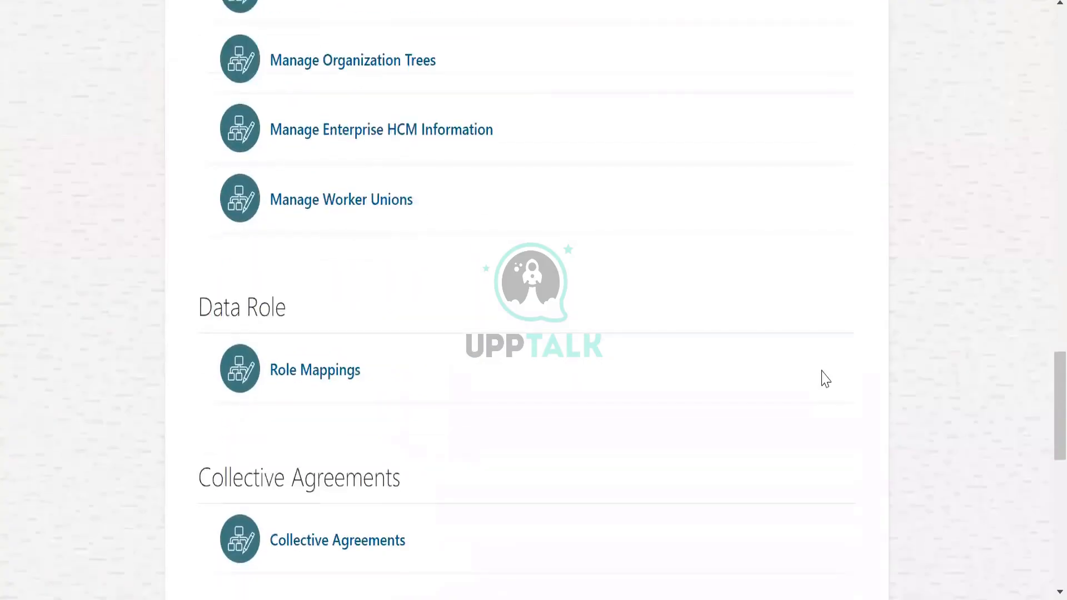
{"action": "scroll", "coordinate": [825, 379], "scroll_direction": "down", "scroll_amount": 12}
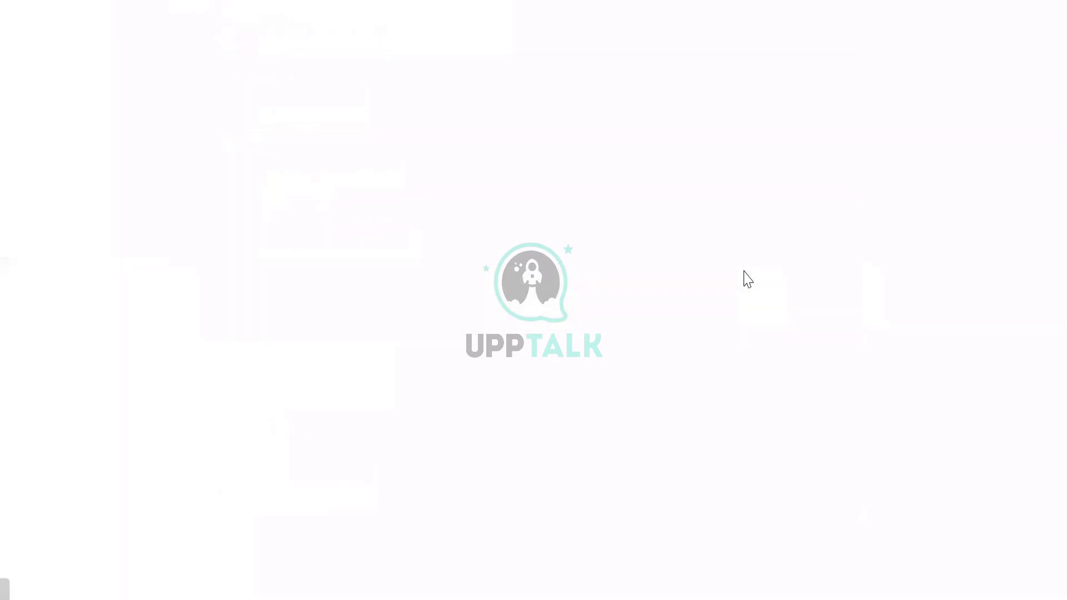
- Return to My Client Groups, show all its quick actions, and examine the sections from Employment through Workforce Structures
{"action": "scroll", "coordinate": [832, 403], "scroll_direction": "down", "scroll_amount": 10}
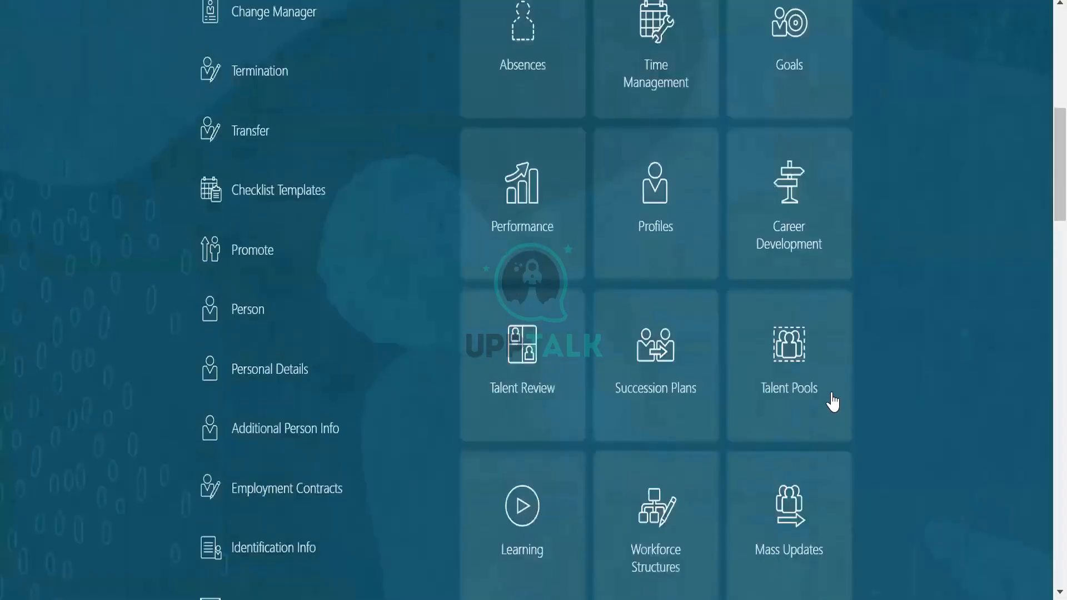
{"action": "scroll", "coordinate": [832, 403], "scroll_direction": "down", "scroll_amount": 15}
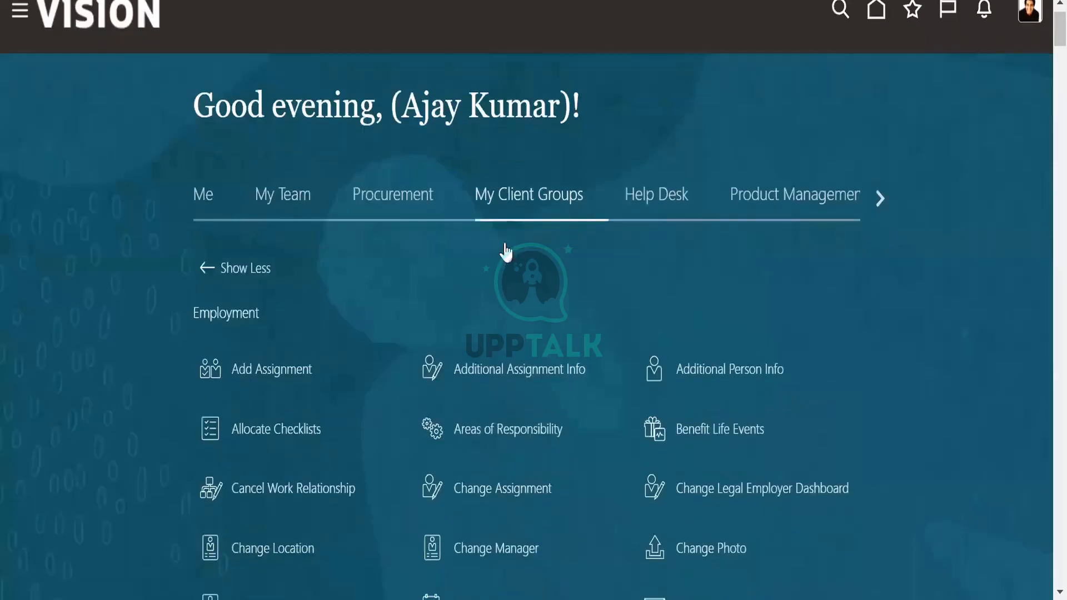
{"action": "scroll", "coordinate": [476, 245], "scroll_direction": "down", "scroll_amount": 20}
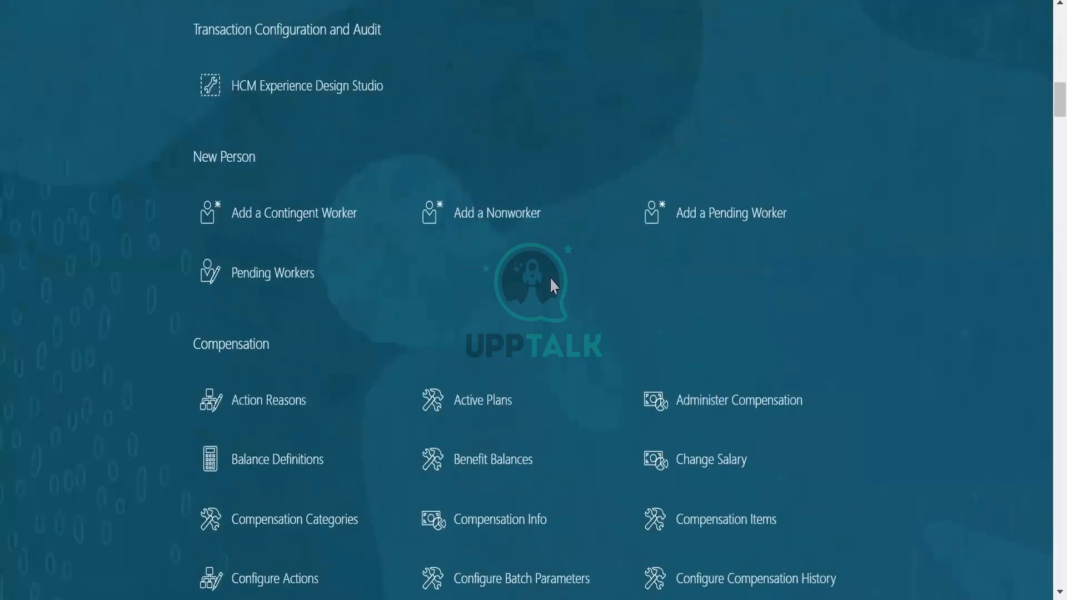
{"action": "scroll", "coordinate": [619, 328], "scroll_direction": "down", "scroll_amount": 15}
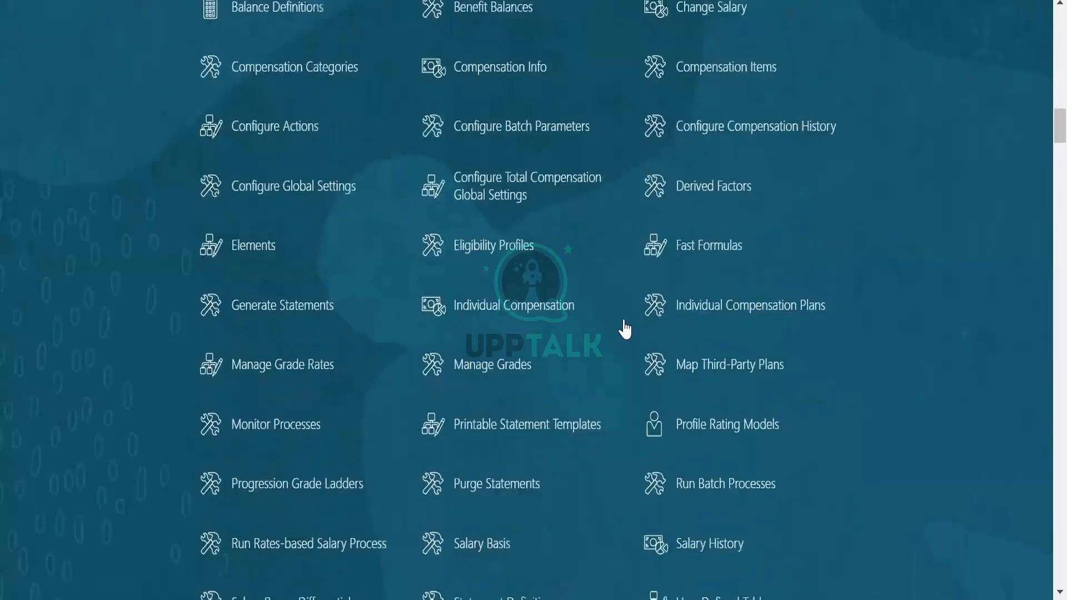
{"action": "scroll", "coordinate": [625, 329], "scroll_direction": "down", "scroll_amount": 20}
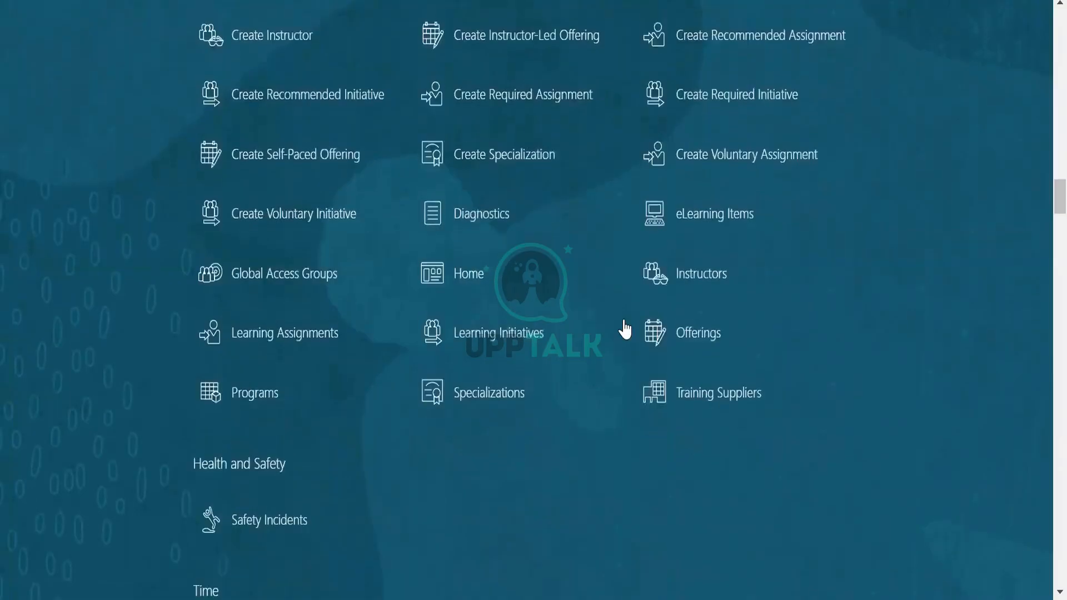
{"action": "scroll", "coordinate": [624, 329], "scroll_direction": "down", "scroll_amount": 3}
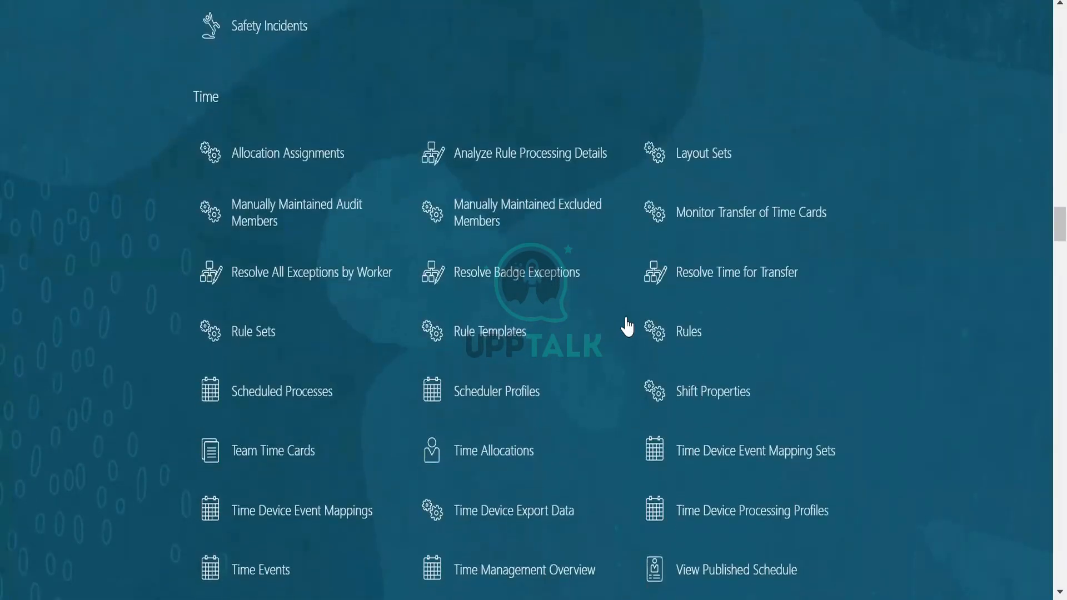
{"action": "scroll", "coordinate": [627, 326], "scroll_direction": "down", "scroll_amount": 3}
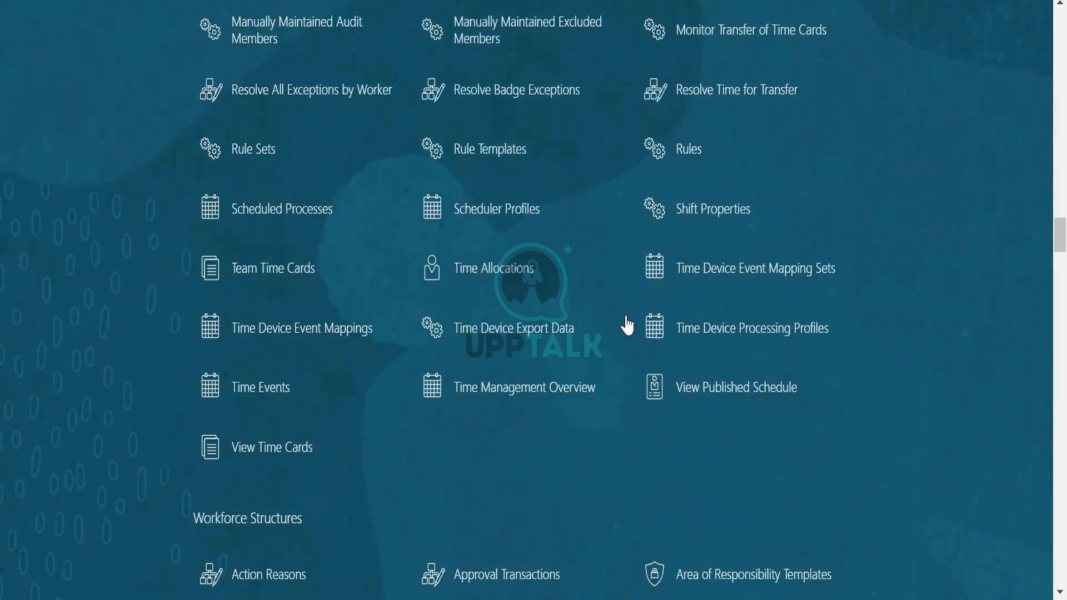
{"action": "scroll", "coordinate": [627, 326], "scroll_direction": "down", "scroll_amount": 3}
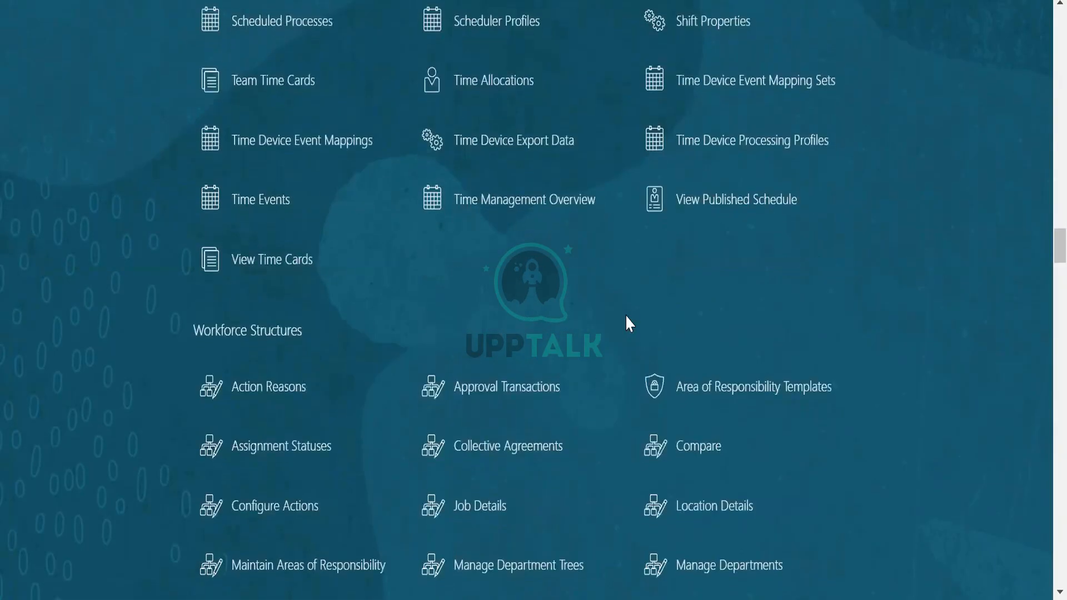
{"action": "scroll", "coordinate": [628, 326], "scroll_direction": "down", "scroll_amount": 3}
{"action": "scroll", "coordinate": [628, 326], "scroll_direction": "down", "scroll_amount": 3}
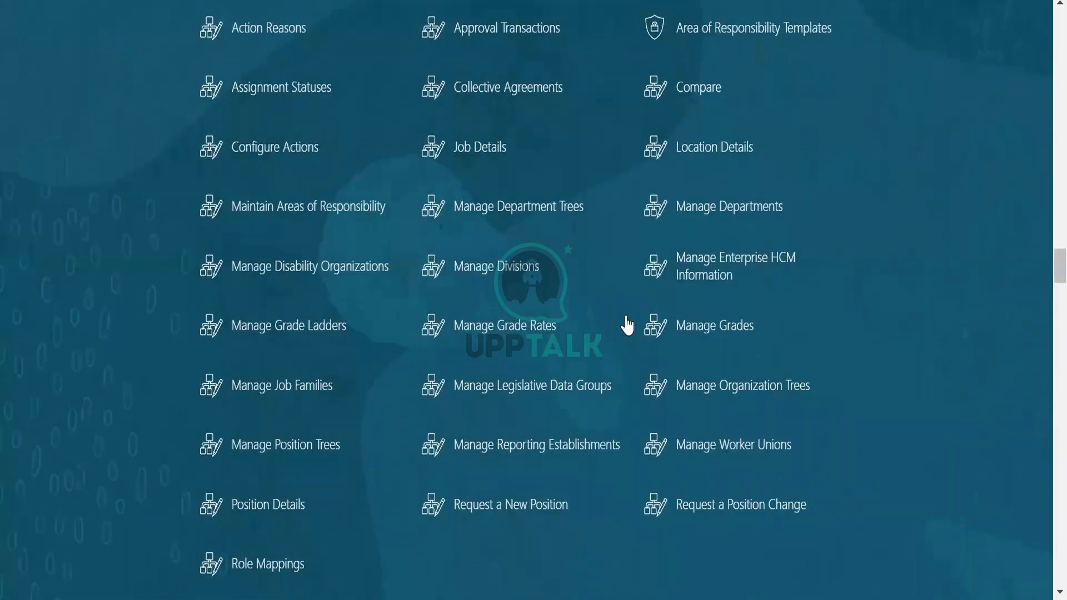
- Review the Talent, Absences, Benefits, Data Exchange and Payroll sections of the My Client Groups quick actions
{"action": "scroll", "coordinate": [627, 326], "scroll_direction": "down", "scroll_amount": 7}
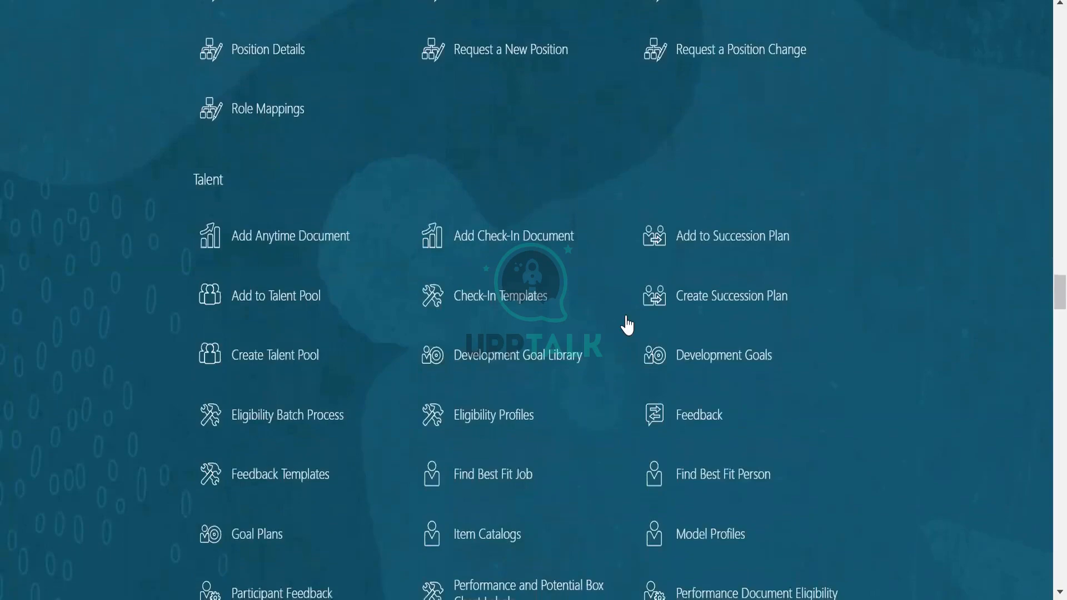
{"action": "scroll", "coordinate": [627, 327], "scroll_direction": "down", "scroll_amount": 3}
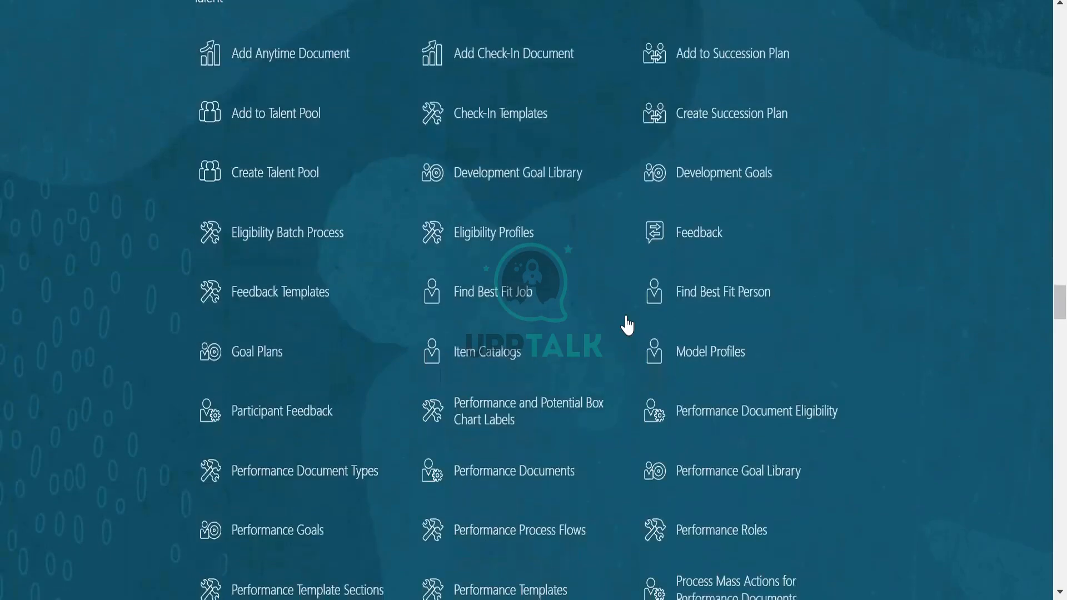
{"action": "scroll", "coordinate": [628, 327], "scroll_direction": "down", "scroll_amount": 6}
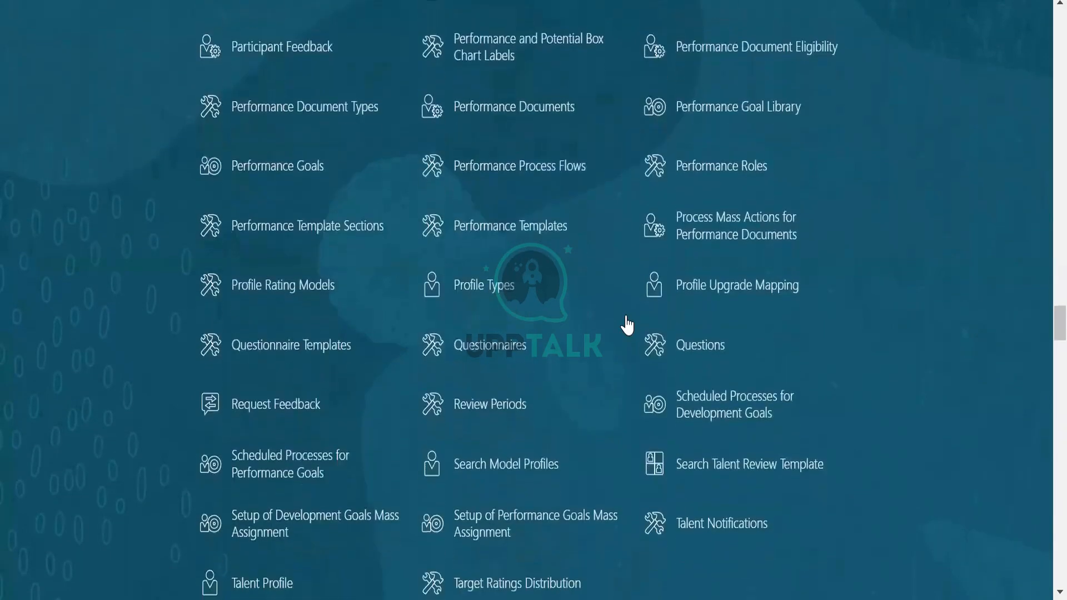
{"action": "scroll", "coordinate": [627, 326], "scroll_direction": "down", "scroll_amount": 1}
{"action": "scroll", "coordinate": [627, 326], "scroll_direction": "down", "scroll_amount": 7}
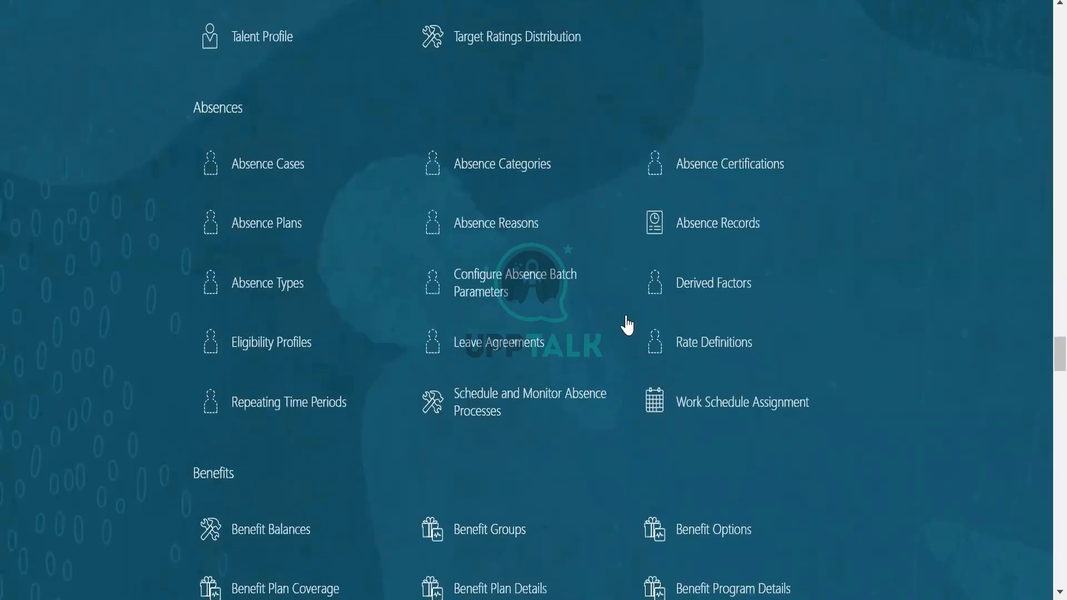
{"action": "scroll", "coordinate": [629, 314], "scroll_direction": "down", "scroll_amount": 4}
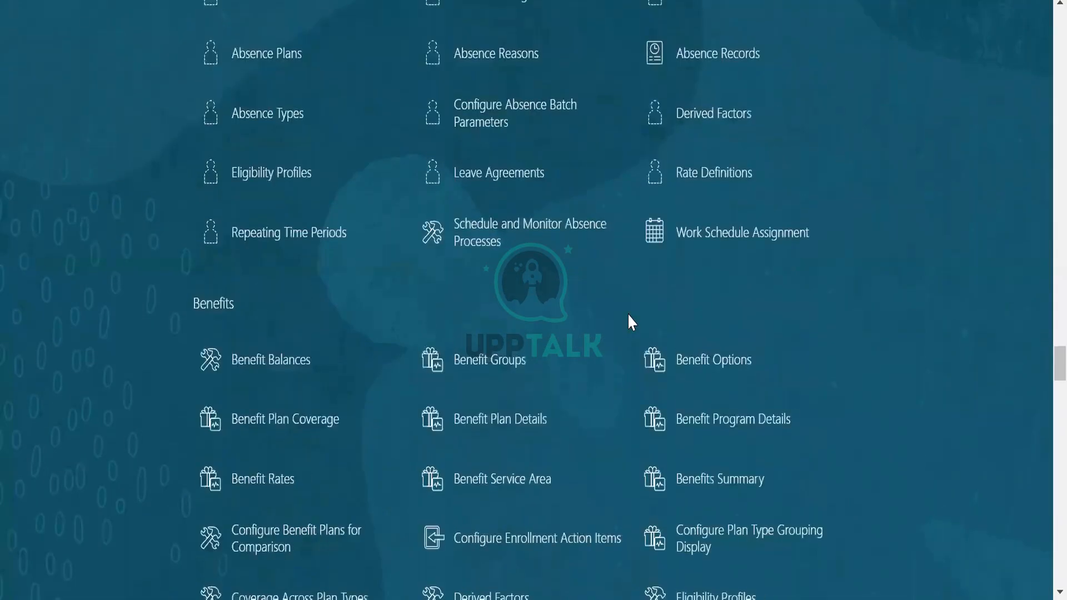
{"action": "scroll", "coordinate": [629, 324], "scroll_direction": "down", "scroll_amount": 4}
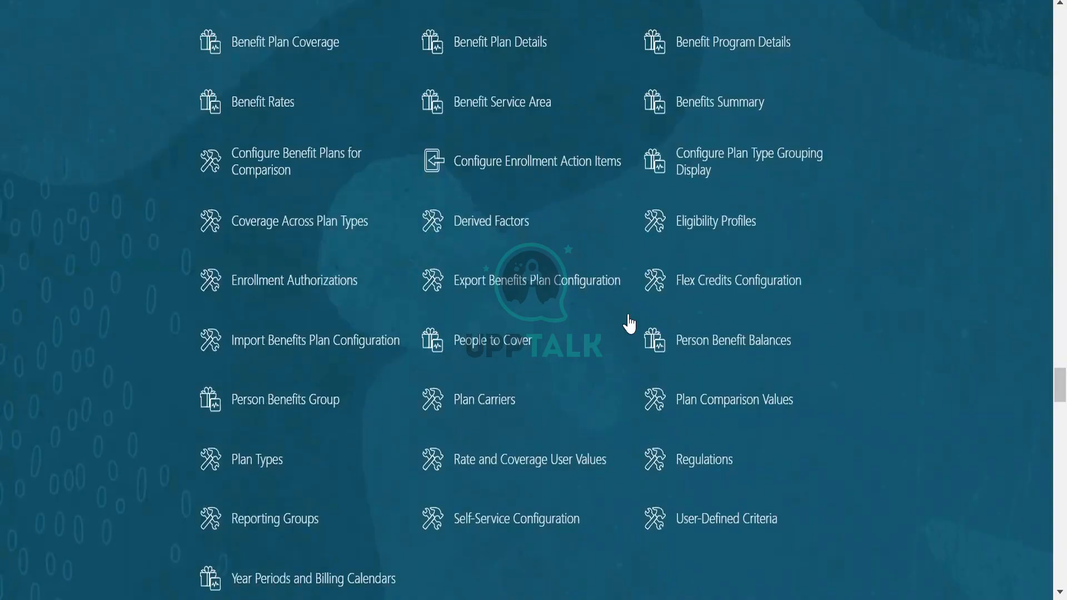
{"action": "scroll", "coordinate": [629, 324], "scroll_direction": "down", "scroll_amount": 7}
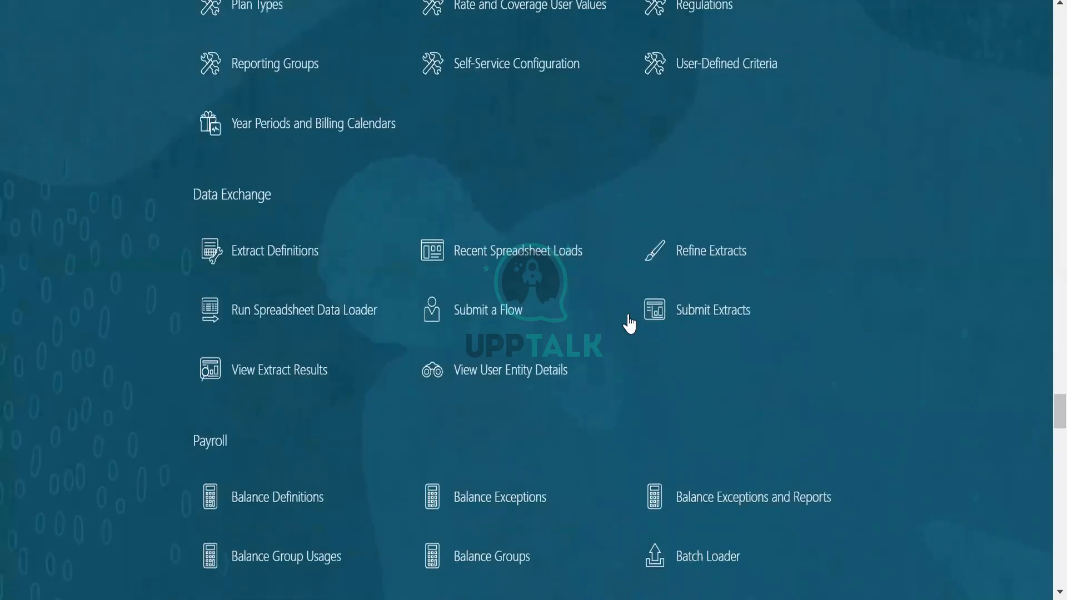
{"action": "scroll", "coordinate": [629, 324], "scroll_direction": "down", "scroll_amount": 3}
{"action": "scroll", "coordinate": [629, 324], "scroll_direction": "down", "scroll_amount": 3}
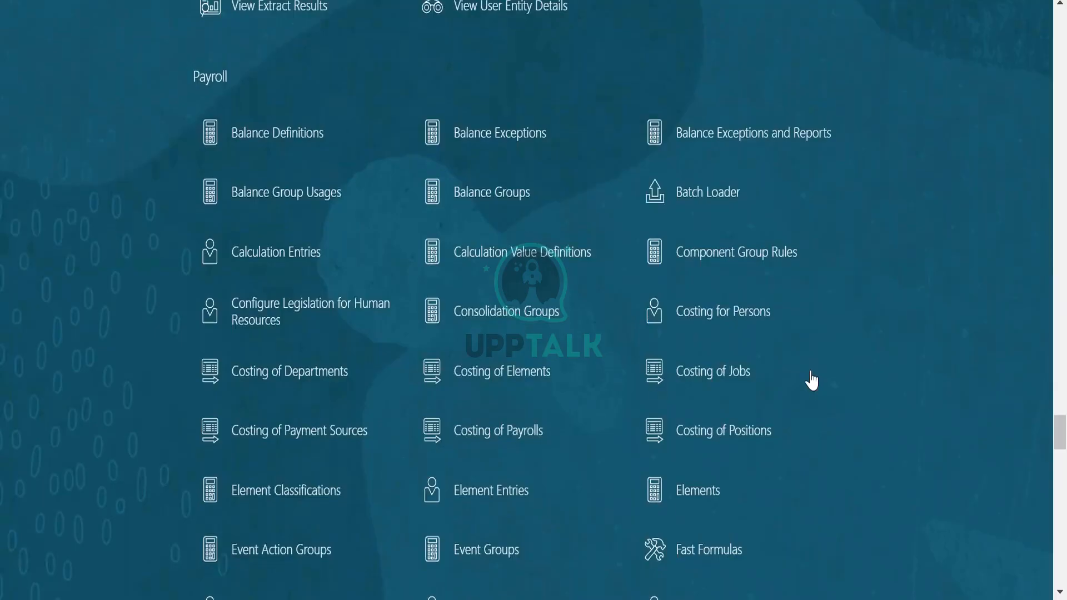
{"action": "scroll", "coordinate": [812, 381], "scroll_direction": "down", "scroll_amount": 3}
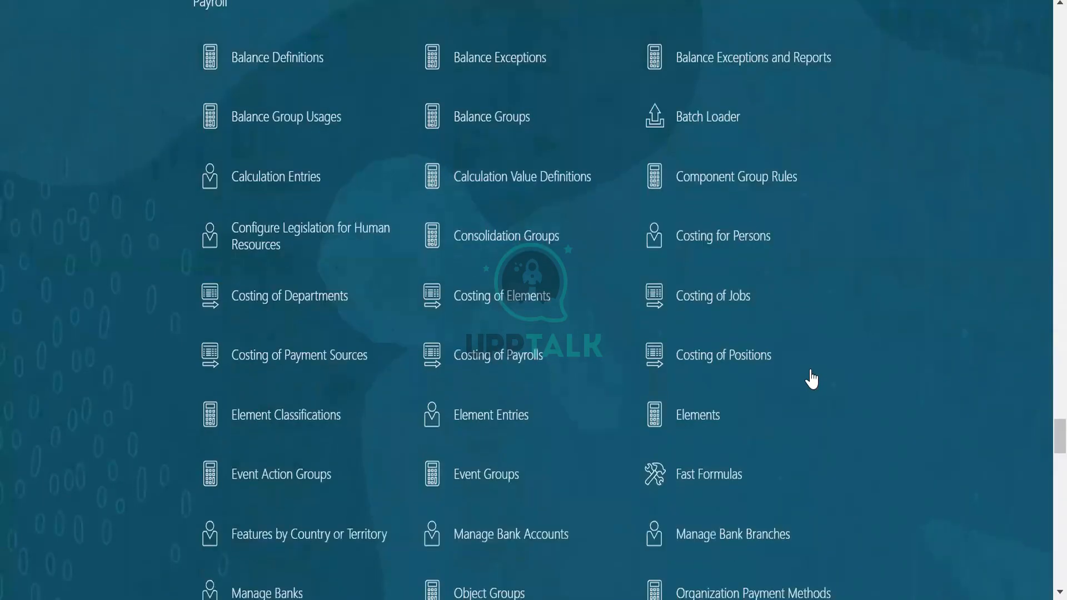
{"action": "scroll", "coordinate": [815, 376], "scroll_direction": "down", "scroll_amount": 3}
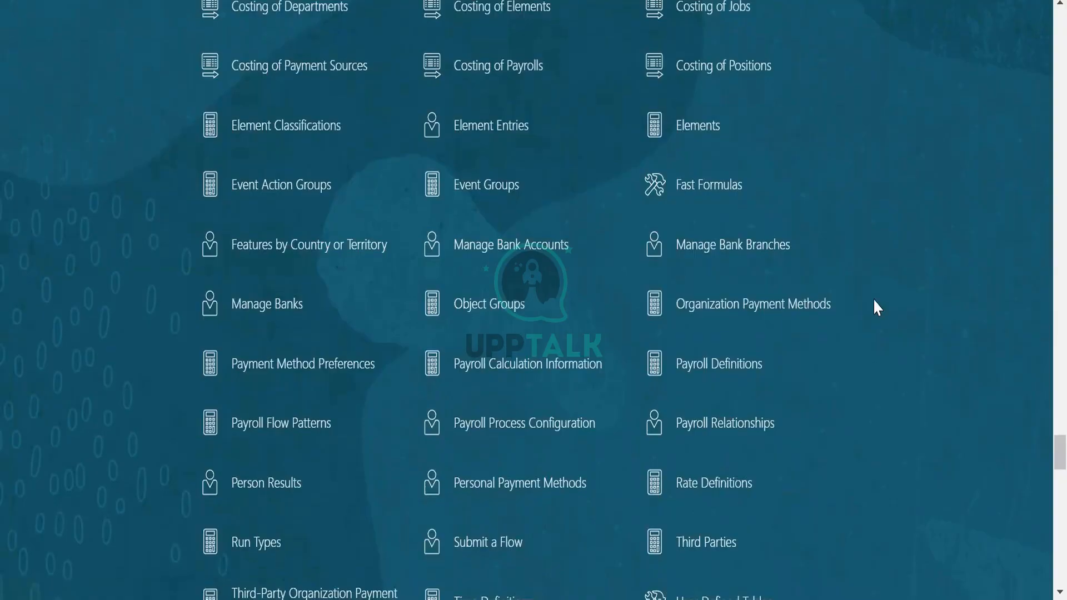
- Search the quick actions page for "payroll ca"
{"action": "key", "text": "ctrl+f"}
{"action": "type", "text": "payro"}
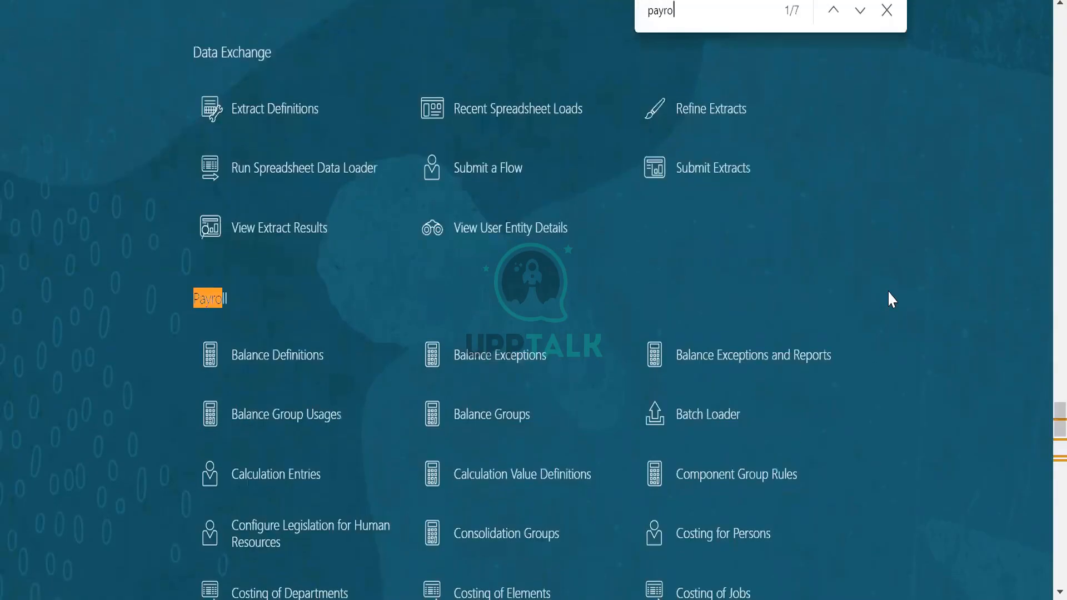
{"action": "type", "text": "ll ca"}
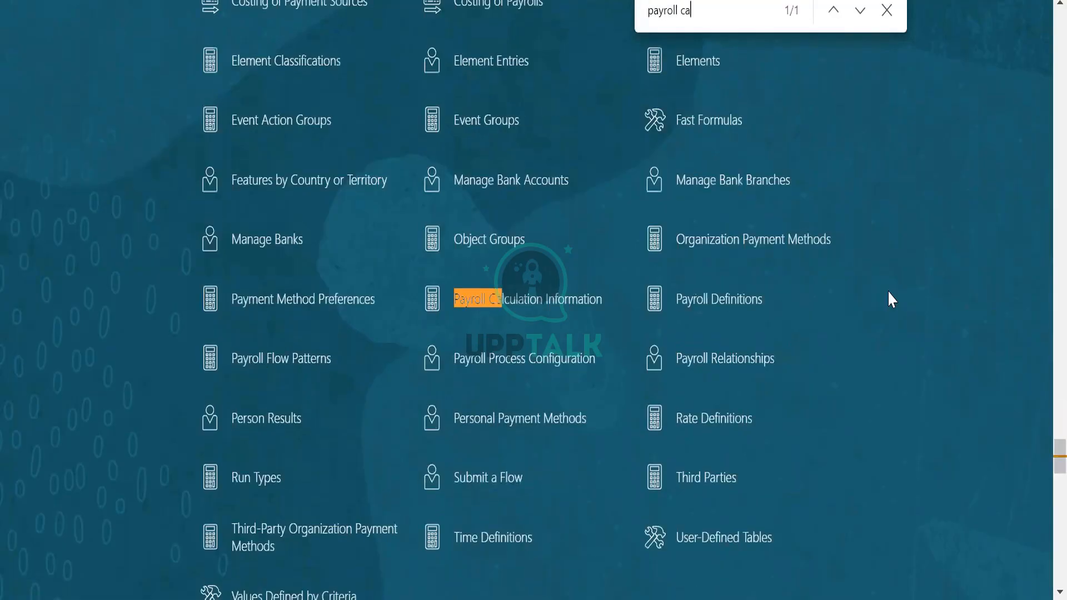
- Find Payroll Calculation Information among the quick actions, open it, and review the action and view options of its search results
{"action": "type", "text": "lculation"}
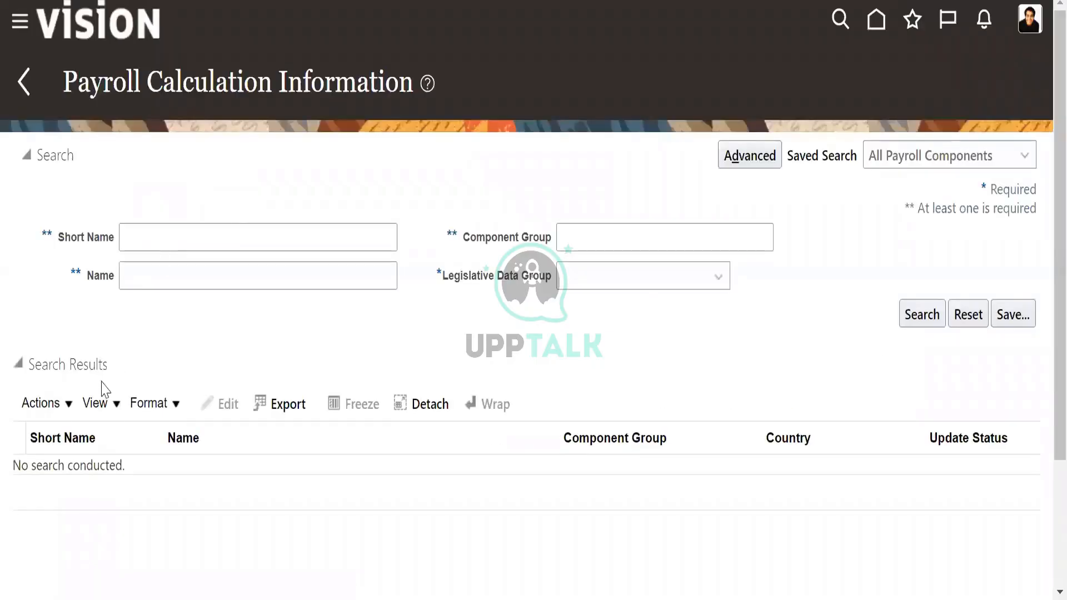
{"action": "left_click", "coordinate": [65, 407]}
{"action": "left_click", "coordinate": [124, 343]}
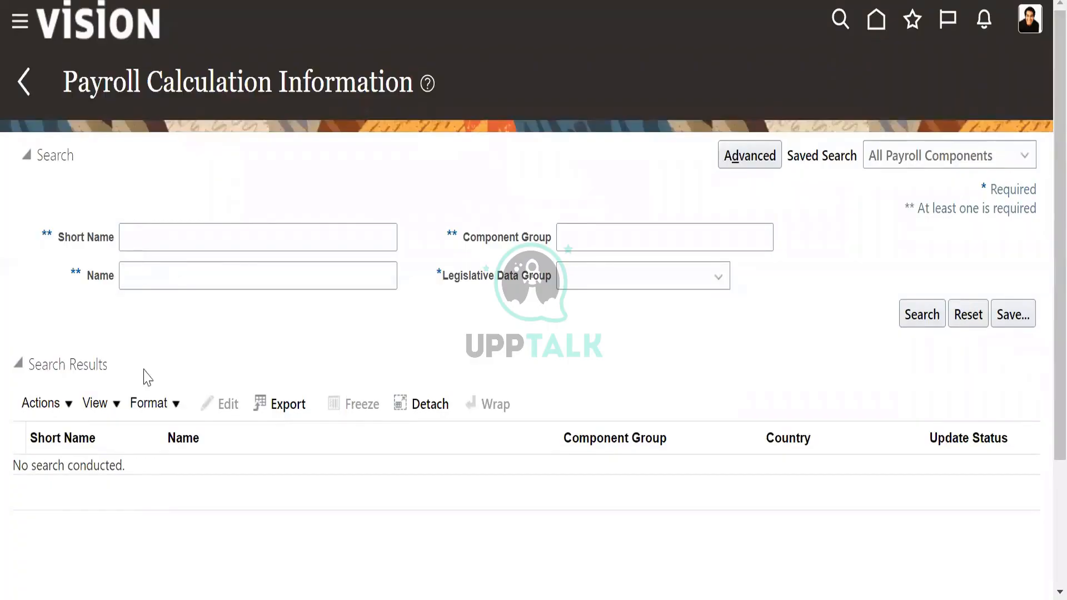
{"action": "left_click", "coordinate": [108, 409]}
{"action": "left_click", "coordinate": [281, 331]}
{"action": "left_click", "coordinate": [57, 411]}
{"action": "left_click", "coordinate": [141, 357]}
{"action": "left_click", "coordinate": [68, 403]}
{"action": "left_click", "coordinate": [117, 355]}
- Set the legislative data group to AE Legislative Data Group and try searching for payroll components
{"action": "left_click", "coordinate": [625, 279]}
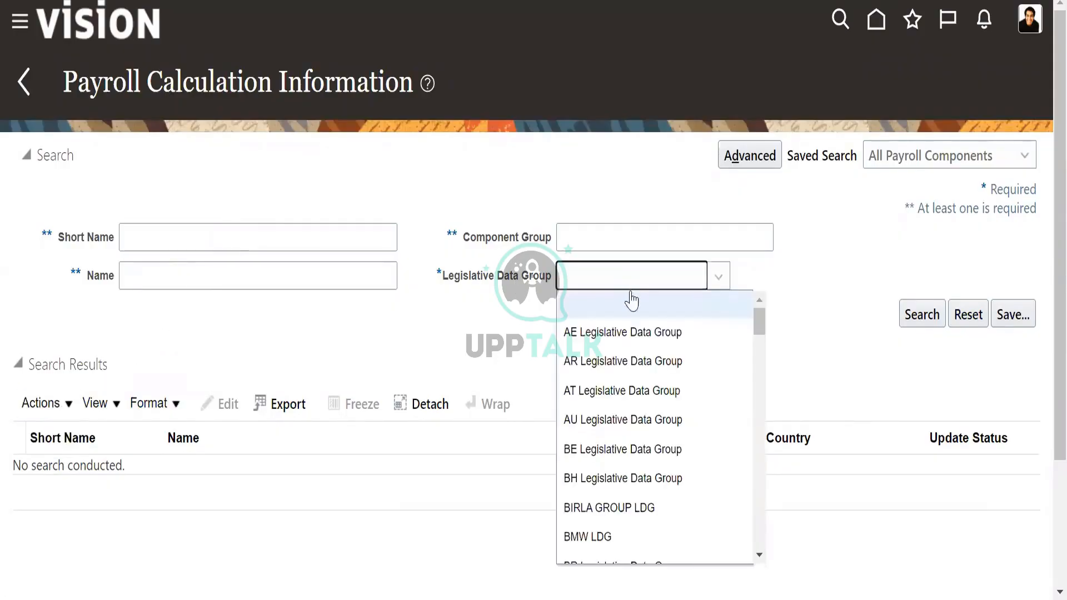
{"action": "left_click", "coordinate": [641, 342]}
{"action": "left_click", "coordinate": [926, 313]}
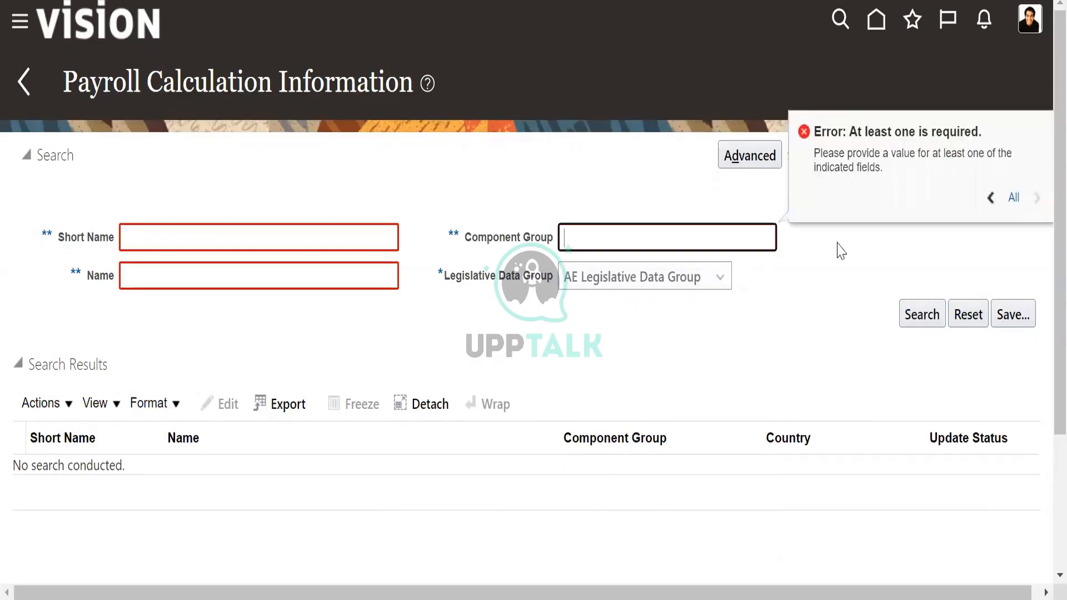
{"action": "left_click", "coordinate": [992, 199]}
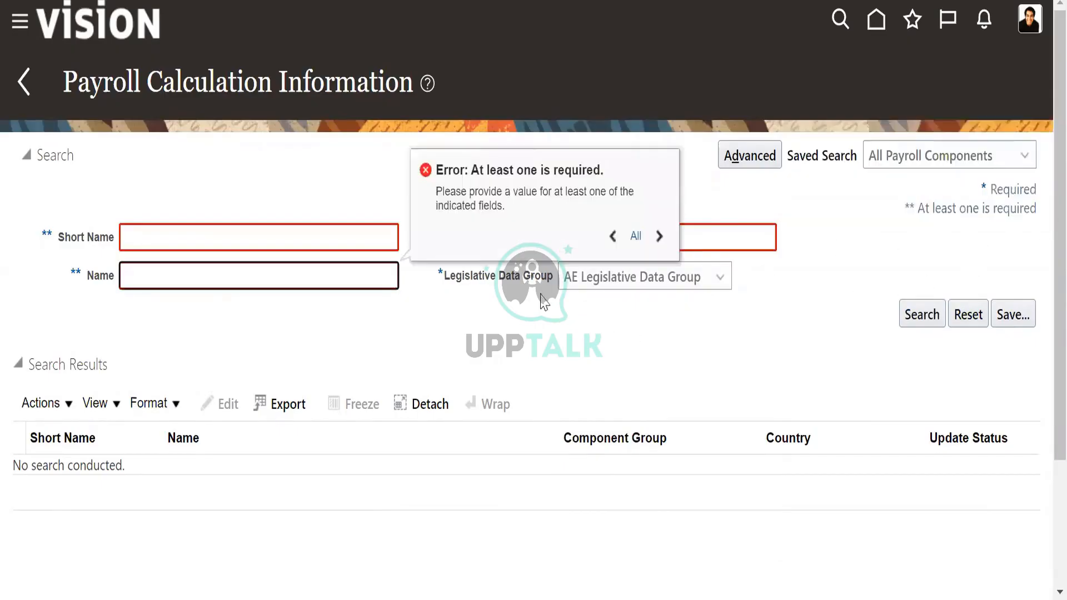
{"action": "left_click", "coordinate": [42, 403]}
{"action": "left_click", "coordinate": [178, 367]}
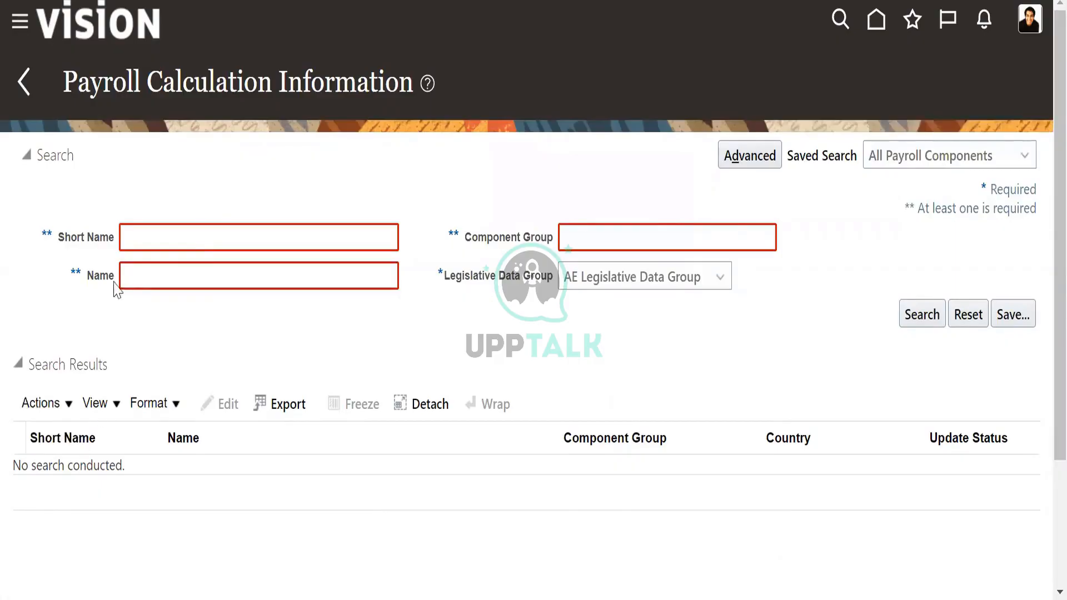
- Check the available saved searches and retry the component search with only the legislative data group set
{"action": "left_click", "coordinate": [905, 167]}
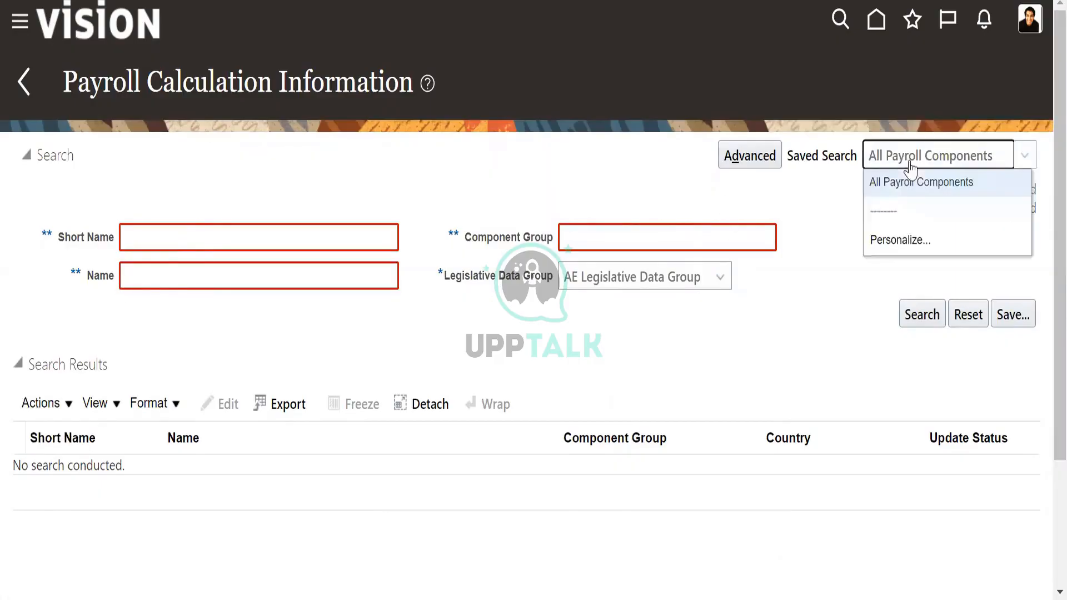
{"action": "left_click", "coordinate": [907, 168]}
{"action": "left_click", "coordinate": [907, 312]}
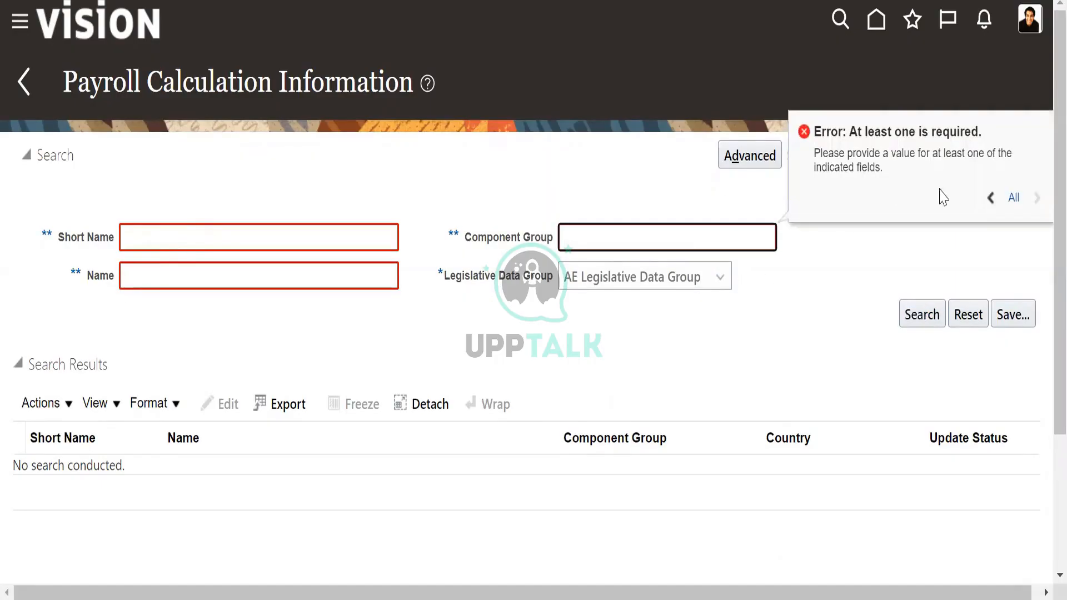
{"action": "left_click", "coordinate": [864, 290]}
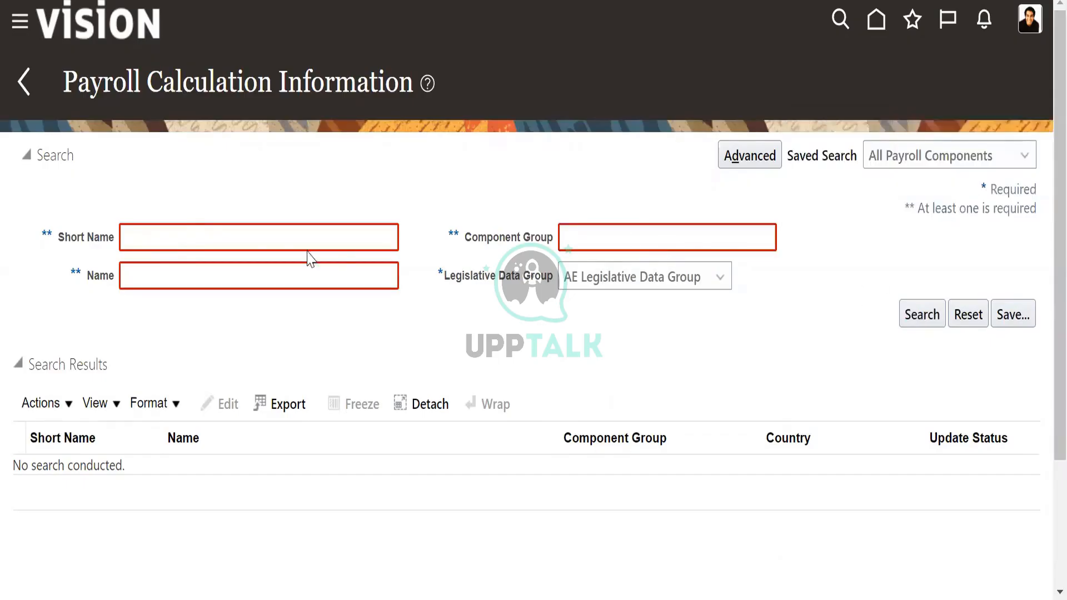
- Search for payroll components with short name US% and review the results area's actions and the saved searches
{"action": "left_click", "coordinate": [255, 241]}
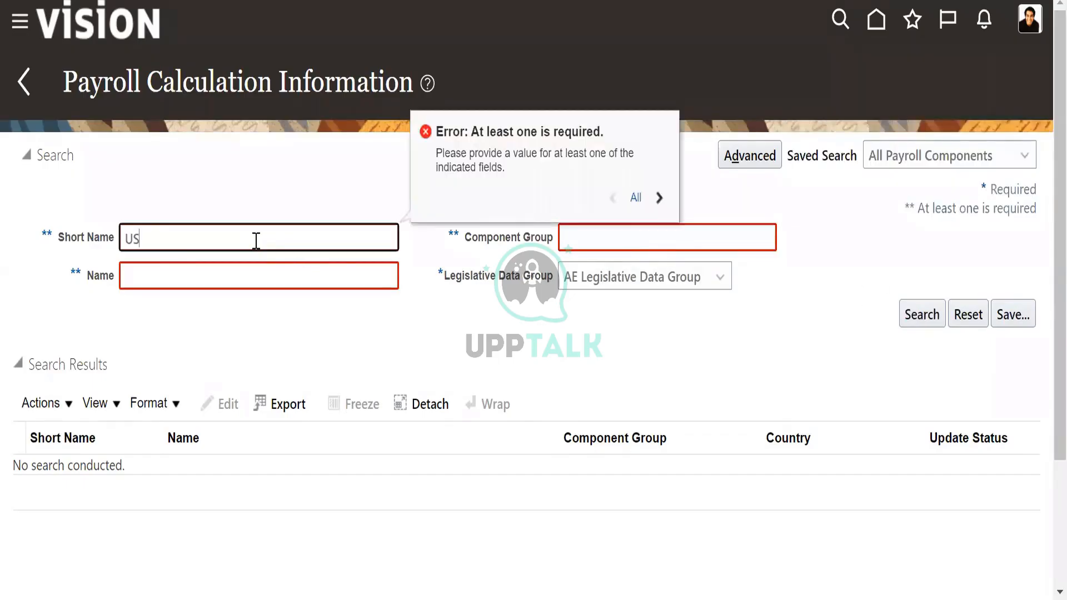
{"action": "type", "text": "US%"}
{"action": "left_click", "coordinate": [922, 315]}
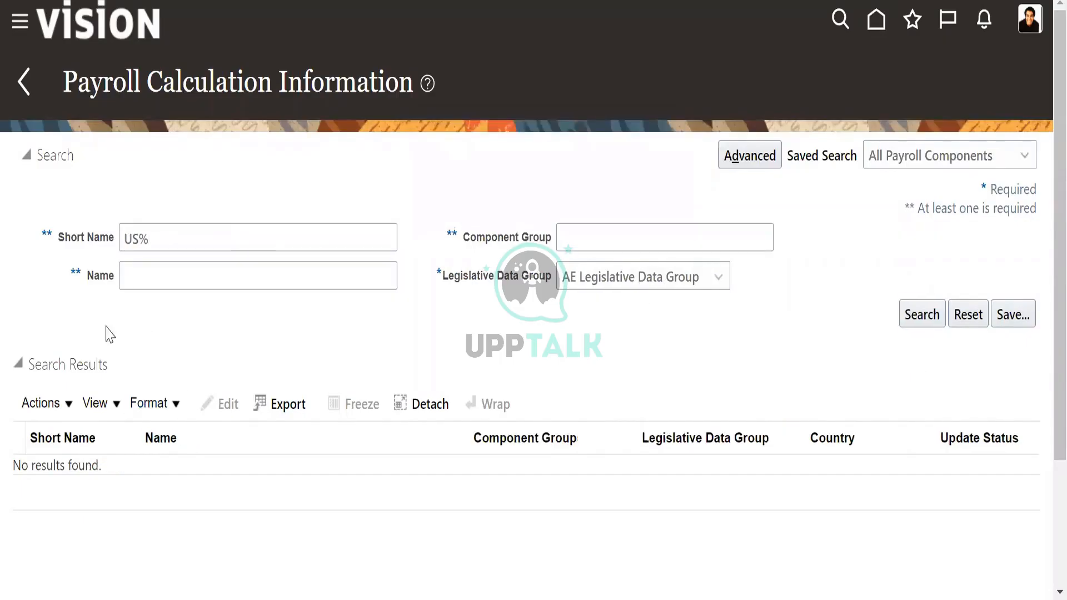
{"action": "left_click", "coordinate": [68, 404]}
{"action": "left_click", "coordinate": [128, 371]}
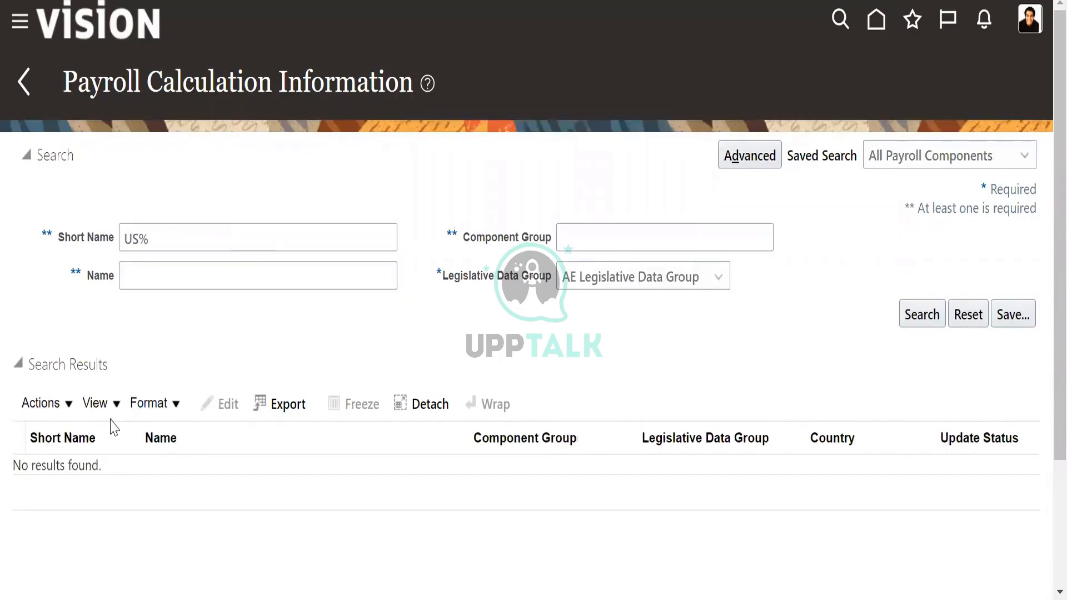
{"action": "left_click", "coordinate": [20, 364]}
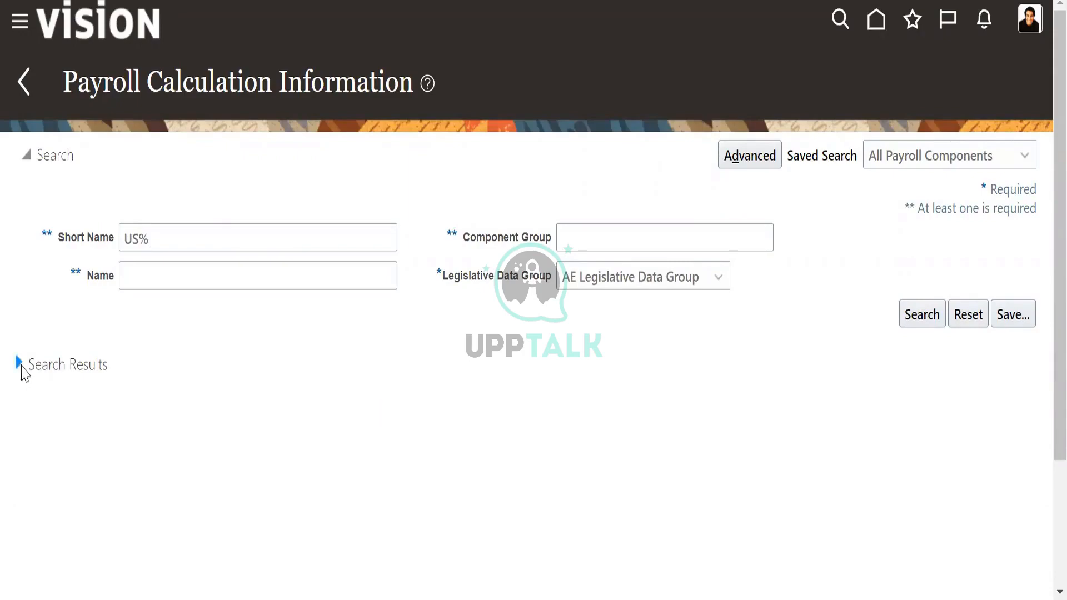
{"action": "left_click", "coordinate": [20, 364]}
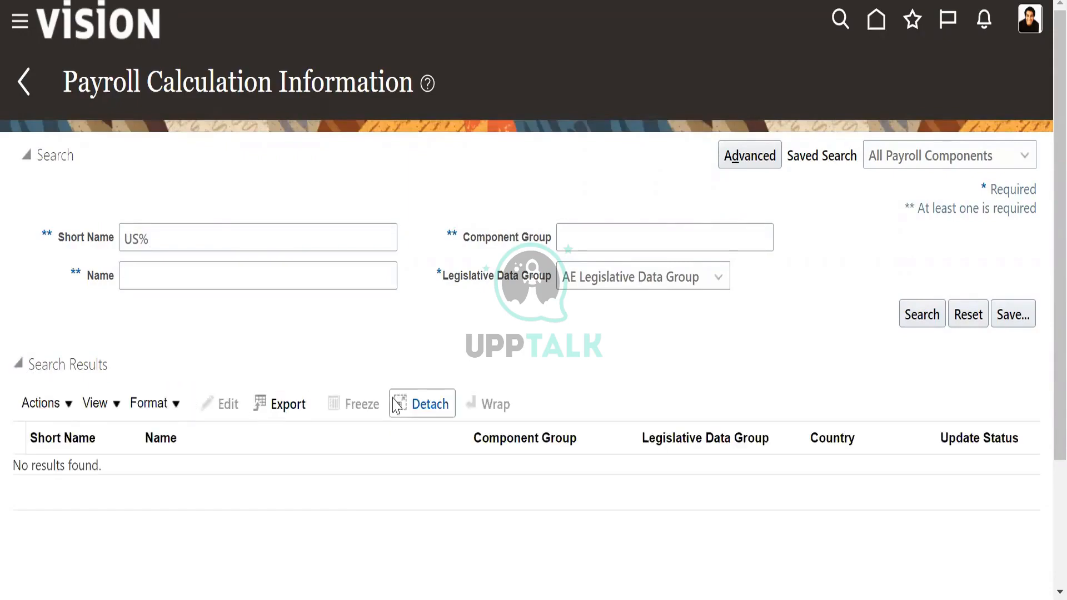
{"action": "left_click", "coordinate": [952, 150]}
{"action": "left_click", "coordinate": [810, 245]}
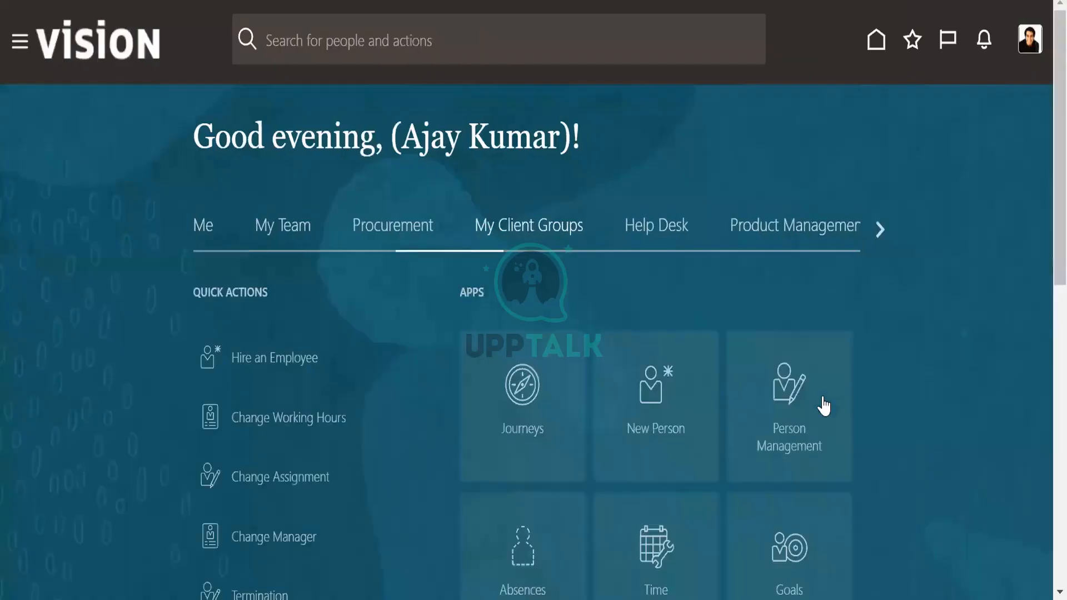
- Go to the end of the My Client Groups apps on the home page and open the selection of additional apps
{"action": "scroll", "coordinate": [834, 406], "scroll_direction": "down", "scroll_amount": 15}
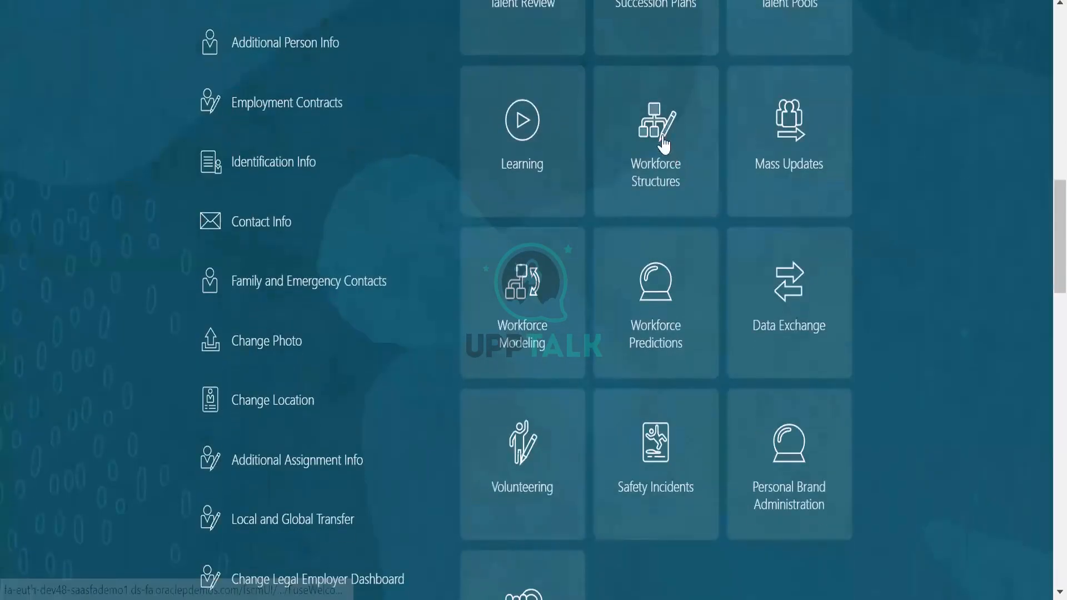
{"action": "scroll", "coordinate": [654, 310], "scroll_direction": "down", "scroll_amount": 5}
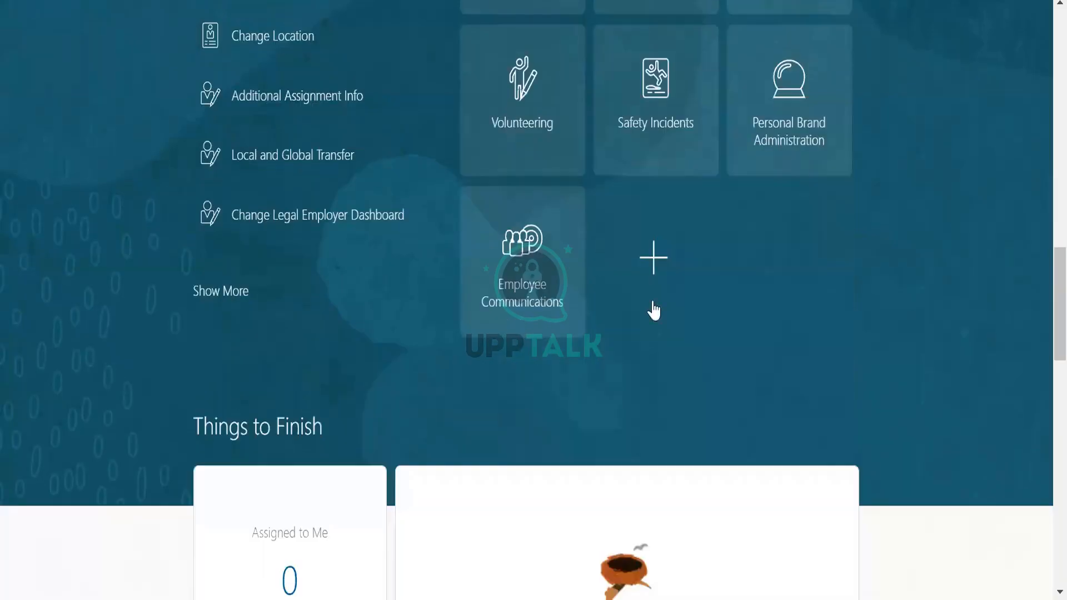
{"action": "left_click", "coordinate": [653, 260]}
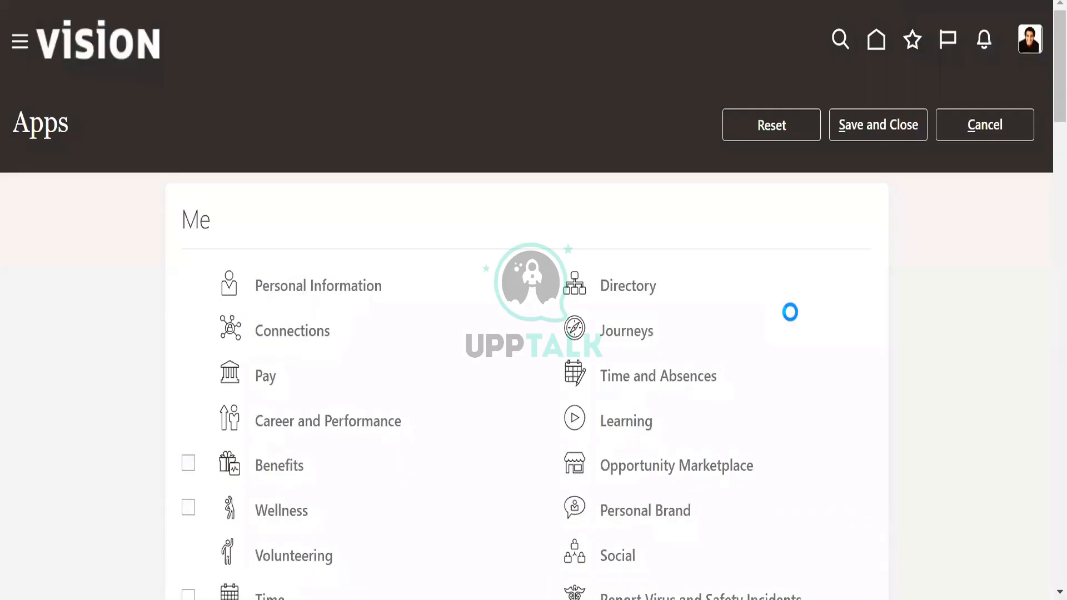
- Enable the Benefits, Roles and Delegations, Wellness and Time apps in the Me group
{"action": "scroll", "coordinate": [792, 310], "scroll_direction": "down", "scroll_amount": 3}
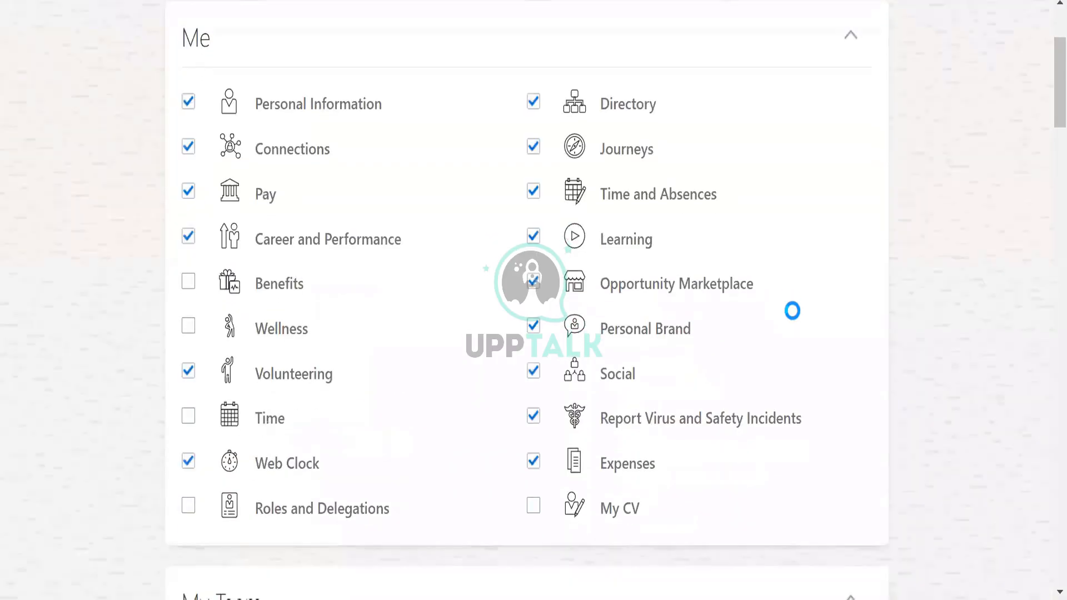
{"action": "left_click", "coordinate": [188, 284]}
{"action": "left_click", "coordinate": [189, 507]}
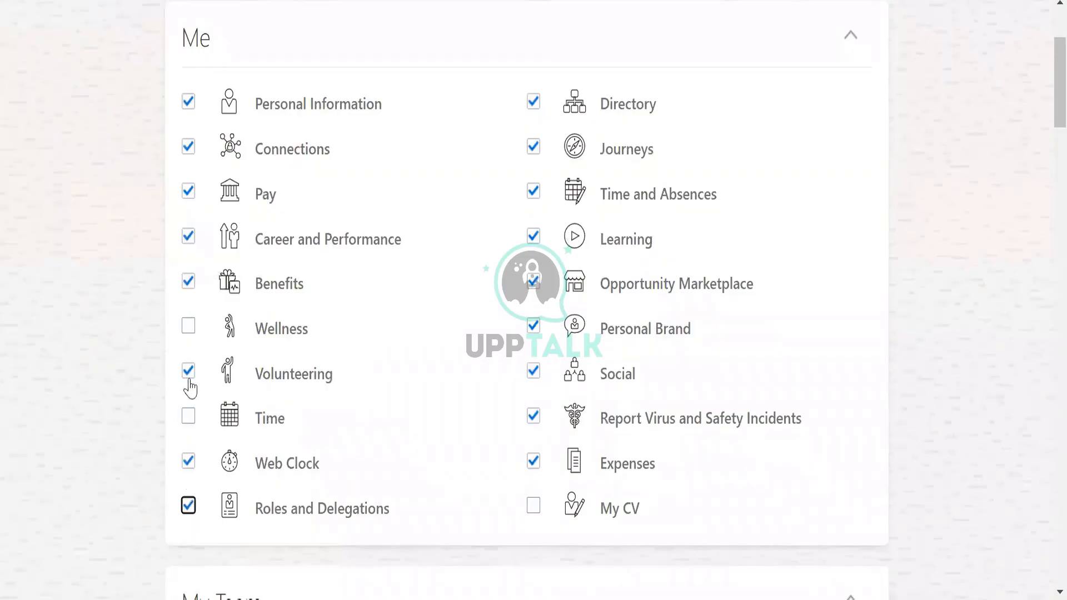
{"action": "left_click", "coordinate": [188, 327]}
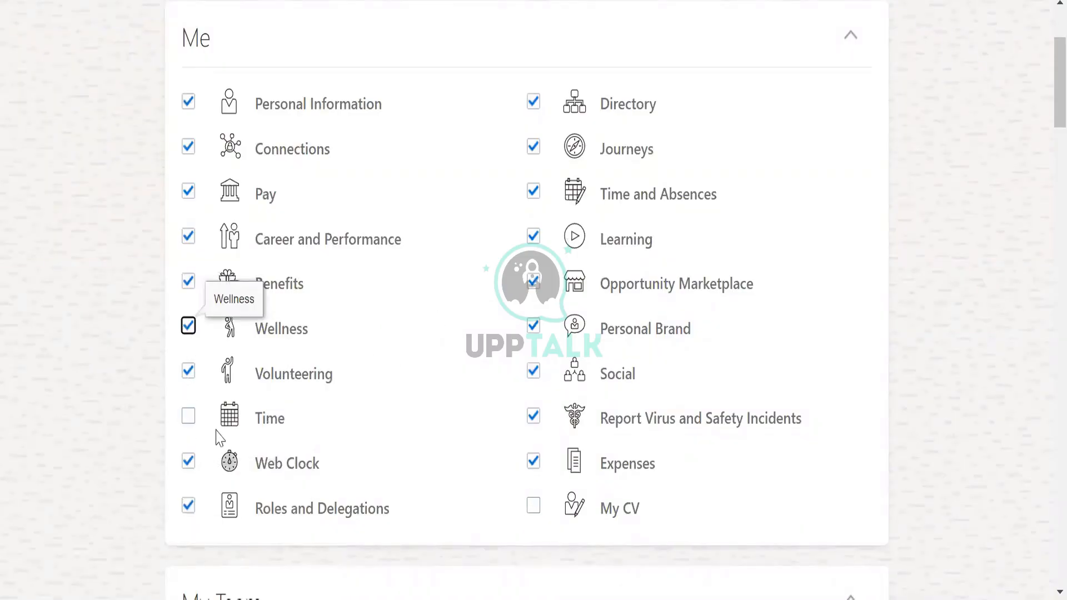
{"action": "left_click", "coordinate": [188, 417]}
- Enable the Goals, New Person, Workforce Predictions, Career Overview and Performance apps in the My Team group
{"action": "scroll", "coordinate": [599, 421], "scroll_direction": "down", "scroll_amount": 8}
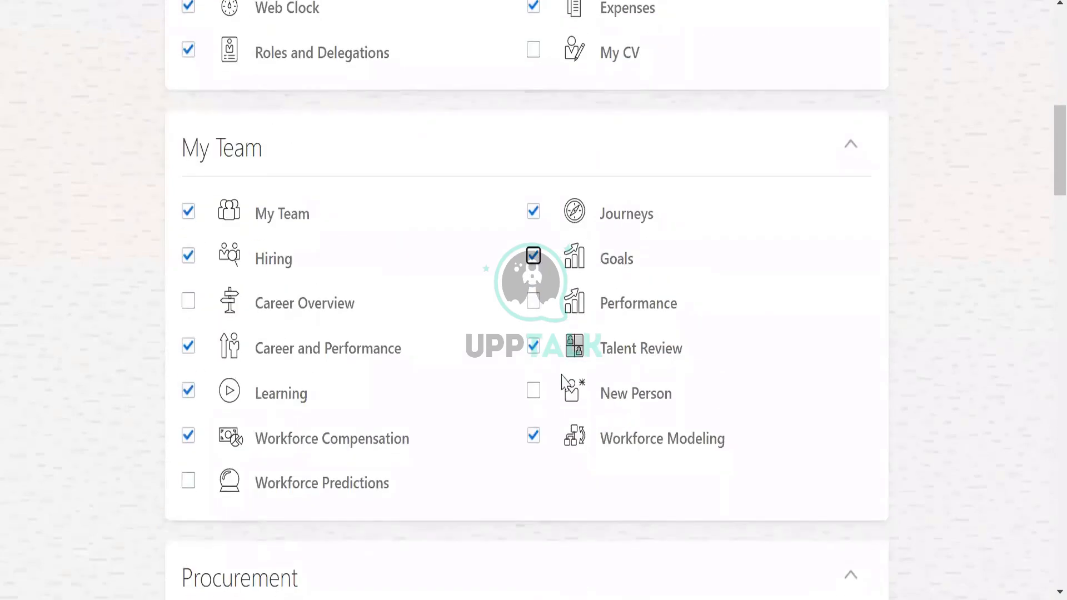
{"action": "left_click", "coordinate": [534, 391]}
{"action": "left_click", "coordinate": [188, 481]}
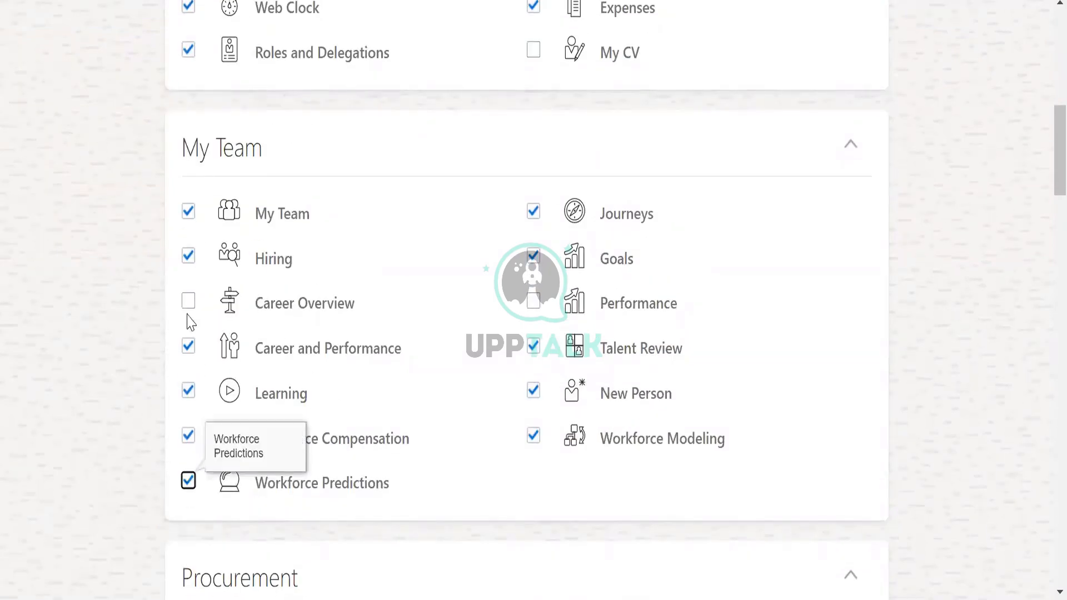
{"action": "left_click", "coordinate": [188, 302]}
{"action": "left_click", "coordinate": [534, 300]}
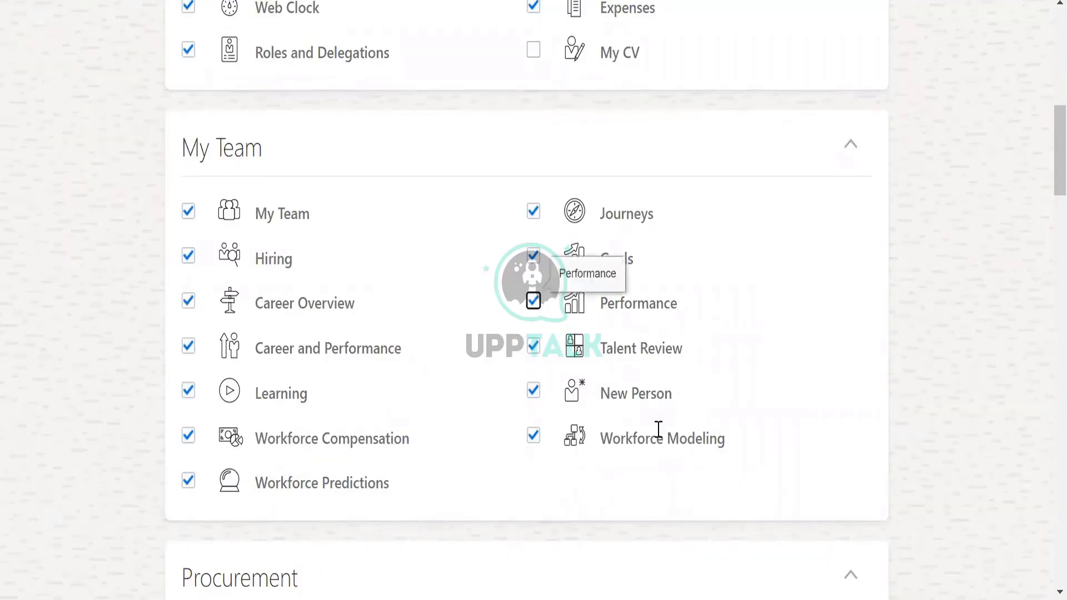
- Enable the HR Service Requests and My Knowledge Classic apps in the Help Desk group
{"action": "scroll", "coordinate": [662, 428], "scroll_direction": "down", "scroll_amount": 8}
{"action": "scroll", "coordinate": [645, 400], "scroll_direction": "down", "scroll_amount": 5}
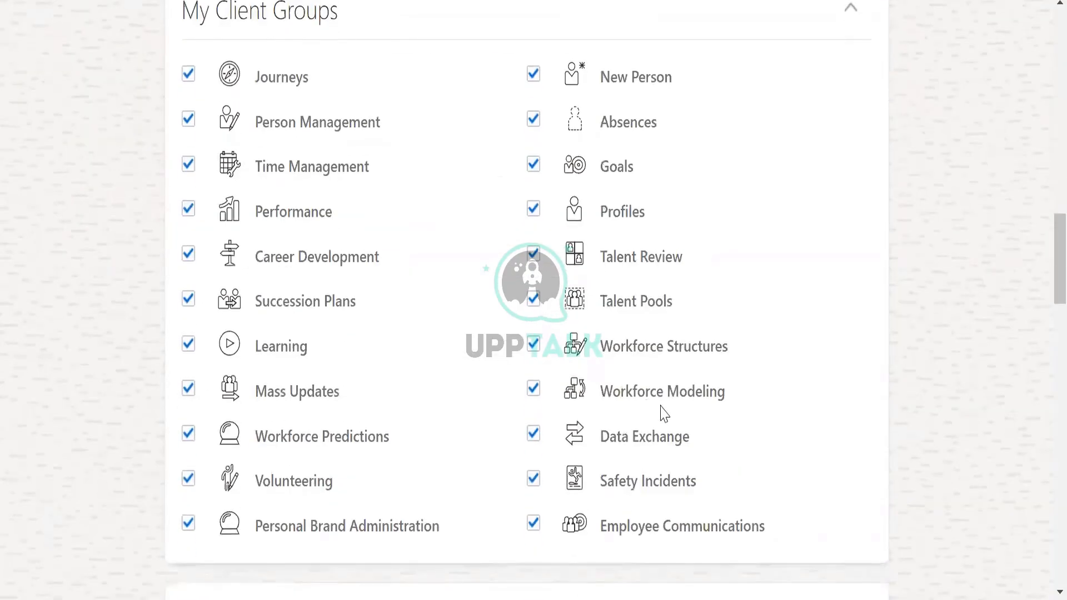
{"action": "scroll", "coordinate": [661, 412], "scroll_direction": "down", "scroll_amount": 8}
{"action": "left_click", "coordinate": [189, 228]}
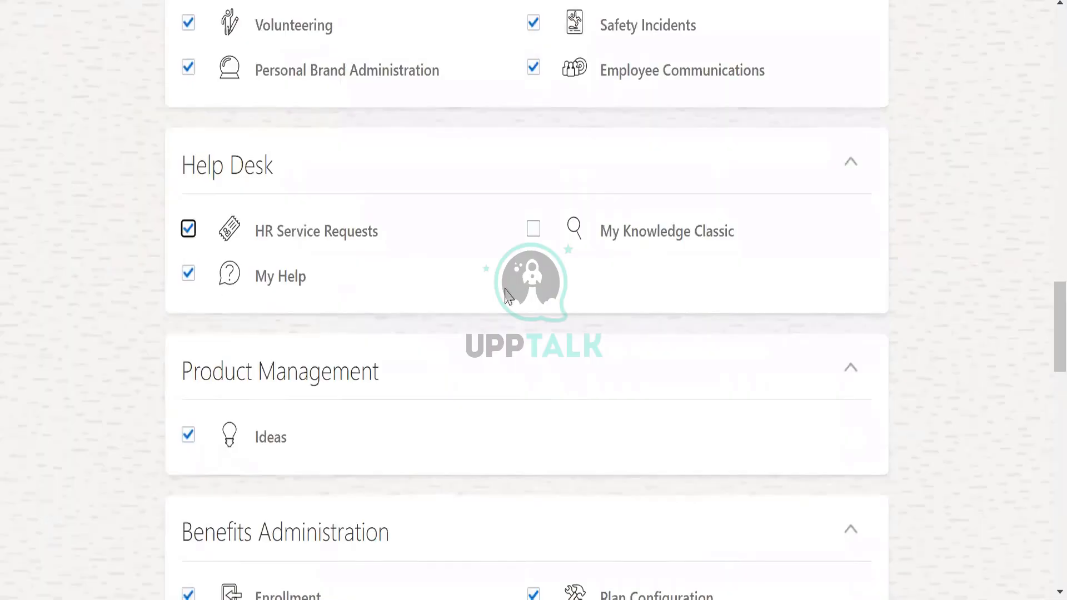
{"action": "left_click", "coordinate": [534, 228]}
- Enable the Enterprise and Offerings apps in the My Enterprise group
{"action": "scroll", "coordinate": [576, 408], "scroll_direction": "down", "scroll_amount": 11}
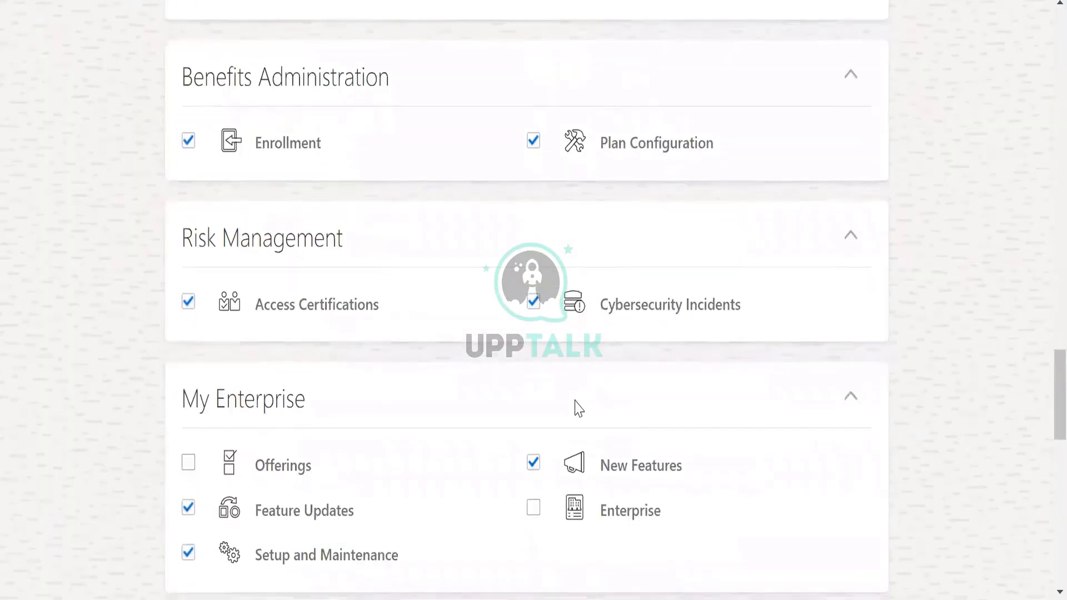
{"action": "left_click", "coordinate": [534, 328]}
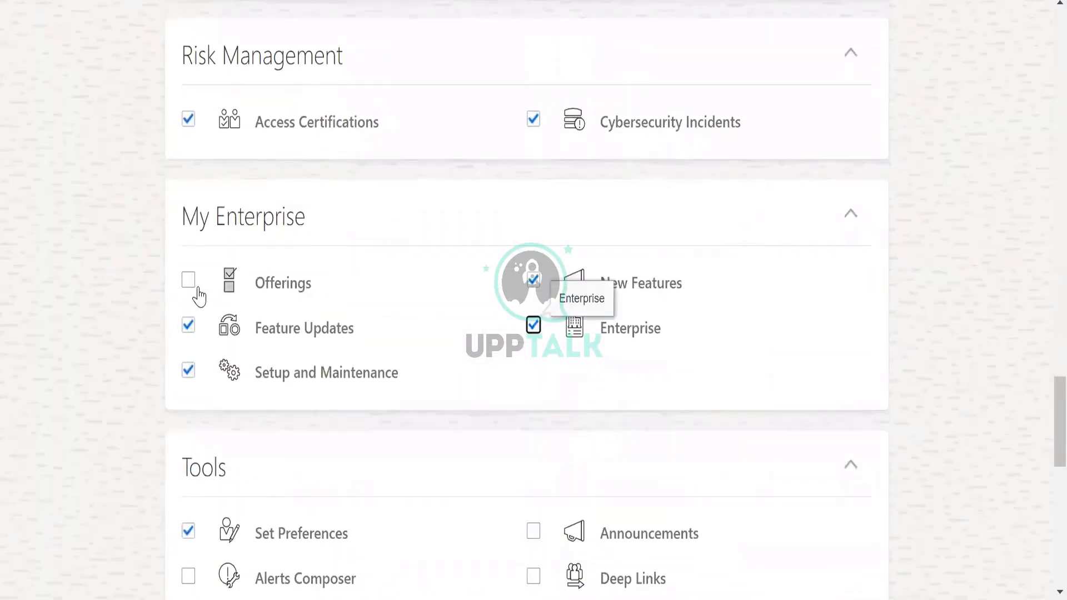
{"action": "left_click", "coordinate": [189, 280]}
- Enable the Announcements, Alerts Composer, File Import and Export, and Scheduled Processes apps in the Tools group
{"action": "scroll", "coordinate": [530, 250], "scroll_direction": "down", "scroll_amount": 7}
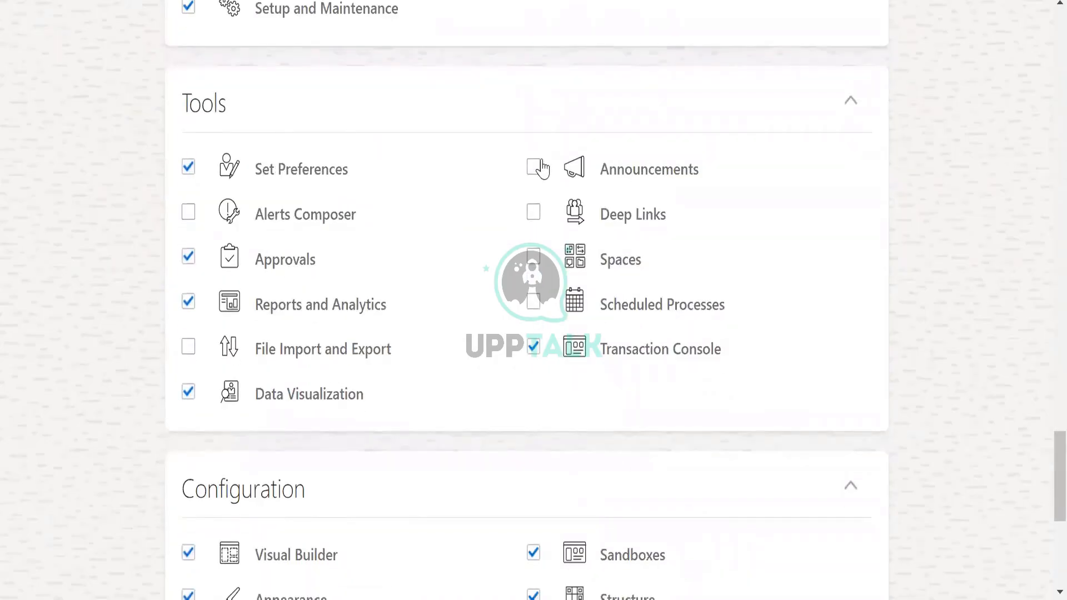
{"action": "left_click", "coordinate": [534, 167]}
{"action": "left_click", "coordinate": [188, 212]}
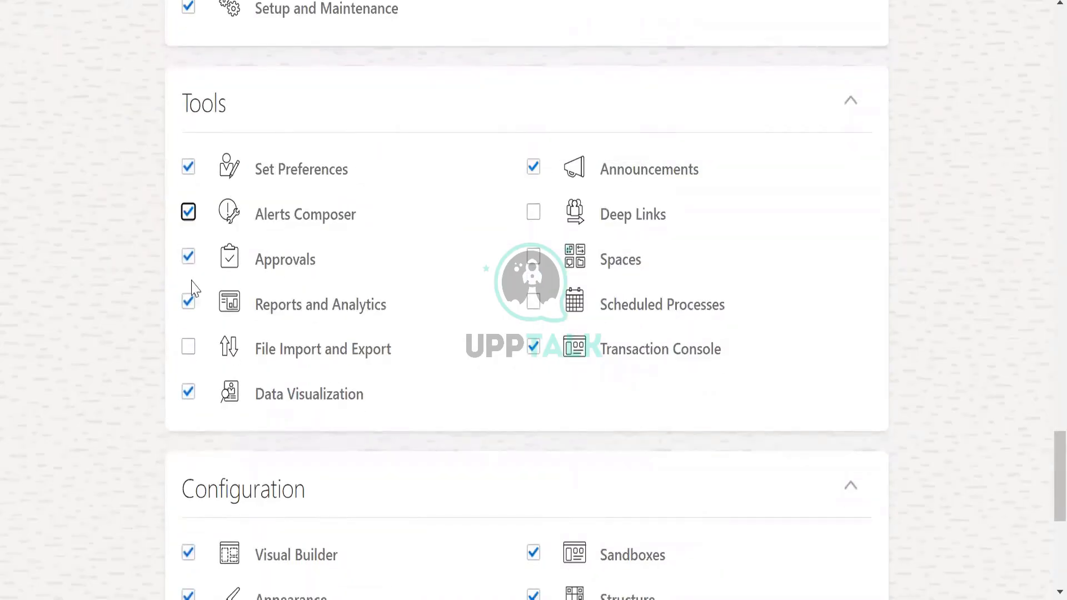
{"action": "left_click", "coordinate": [189, 347]}
{"action": "left_click", "coordinate": [534, 301]}
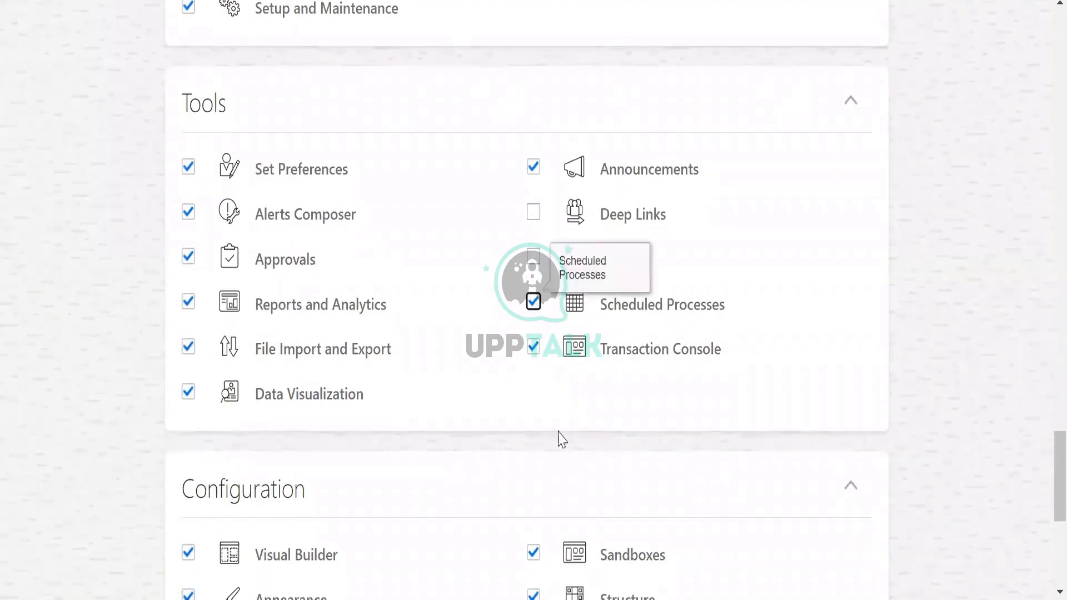
- Enable Marketplace, Setup and Maintenance, Revenue Analytics, HR Consulting and Getting Started in the Others group, and save the app selection
{"action": "scroll", "coordinate": [560, 439], "scroll_direction": "down", "scroll_amount": 8}
{"action": "left_click", "coordinate": [533, 433]}
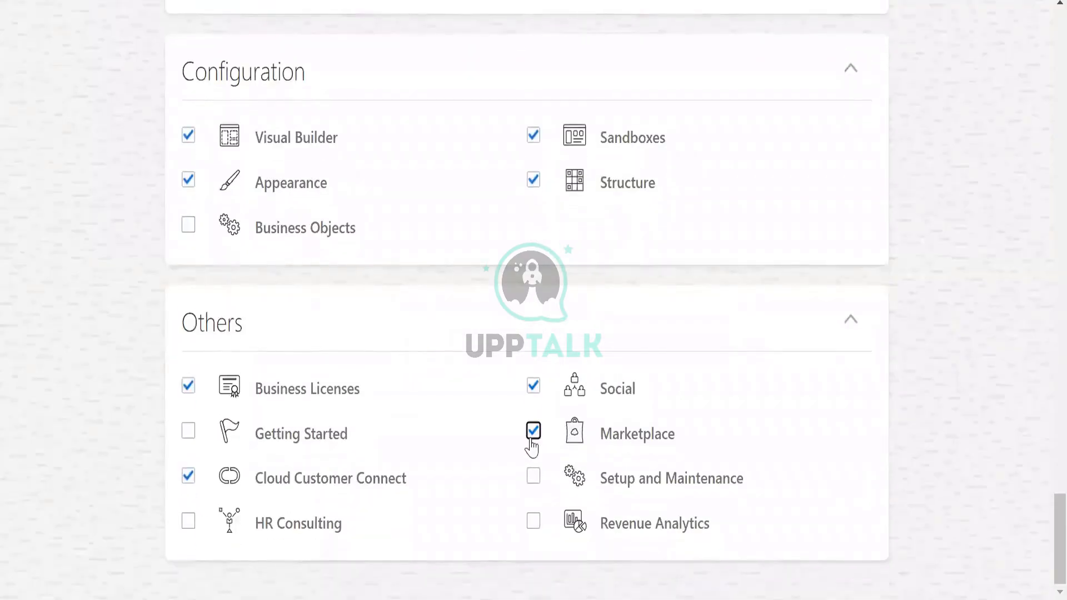
{"action": "left_click", "coordinate": [534, 476]}
{"action": "left_click", "coordinate": [534, 522]}
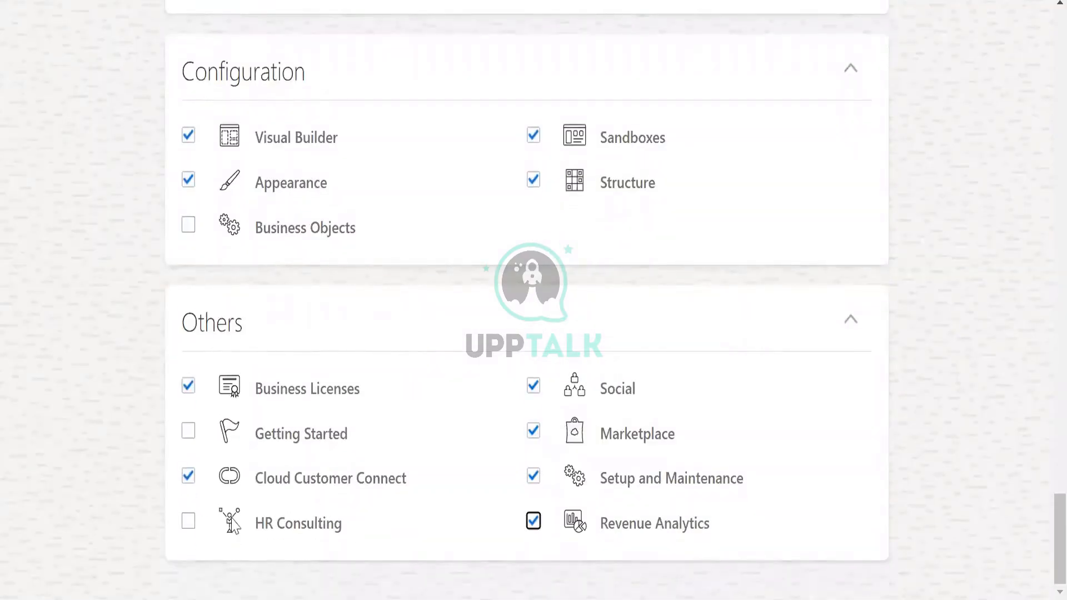
{"action": "left_click", "coordinate": [188, 521]}
{"action": "left_click", "coordinate": [189, 431]}
{"action": "scroll", "coordinate": [837, 429], "scroll_direction": "up", "scroll_amount": 20}
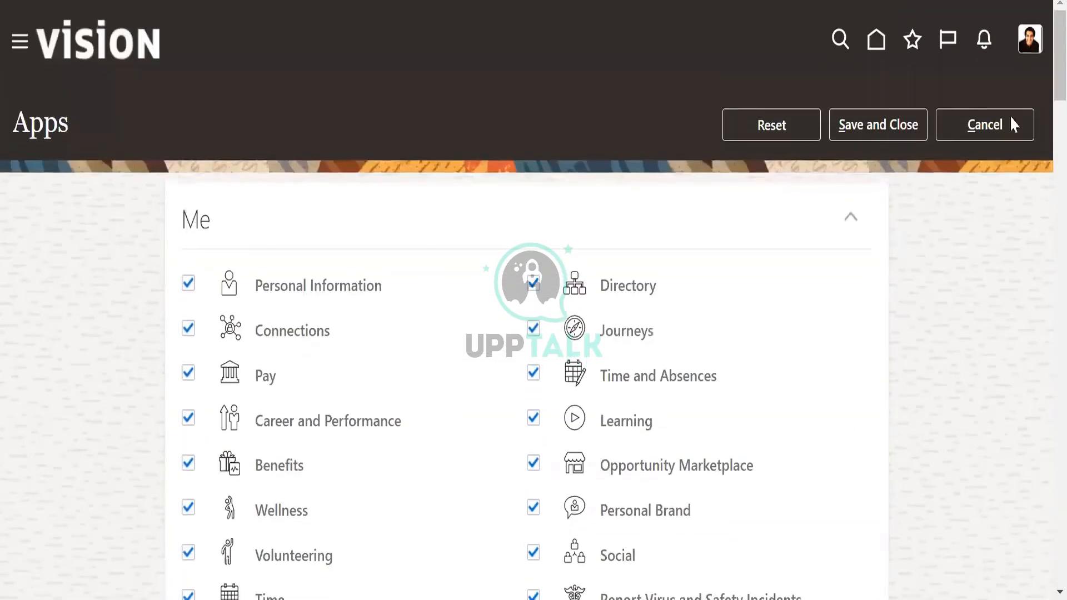
{"action": "left_click", "coordinate": [908, 118]}
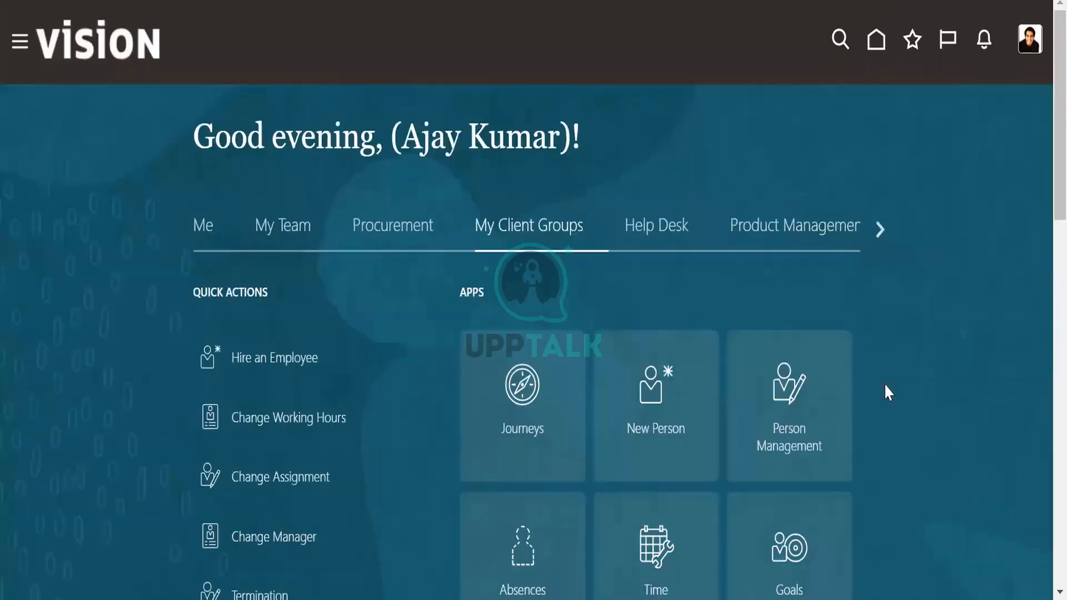
- Expand the full quick actions list of My Client Groups and look through its New Person, Compensation, learning, and Health and Safety tasks
{"action": "scroll", "coordinate": [939, 397], "scroll_direction": "down", "scroll_amount": 8}
{"action": "scroll", "coordinate": [945, 395], "scroll_direction": "down", "scroll_amount": 15}
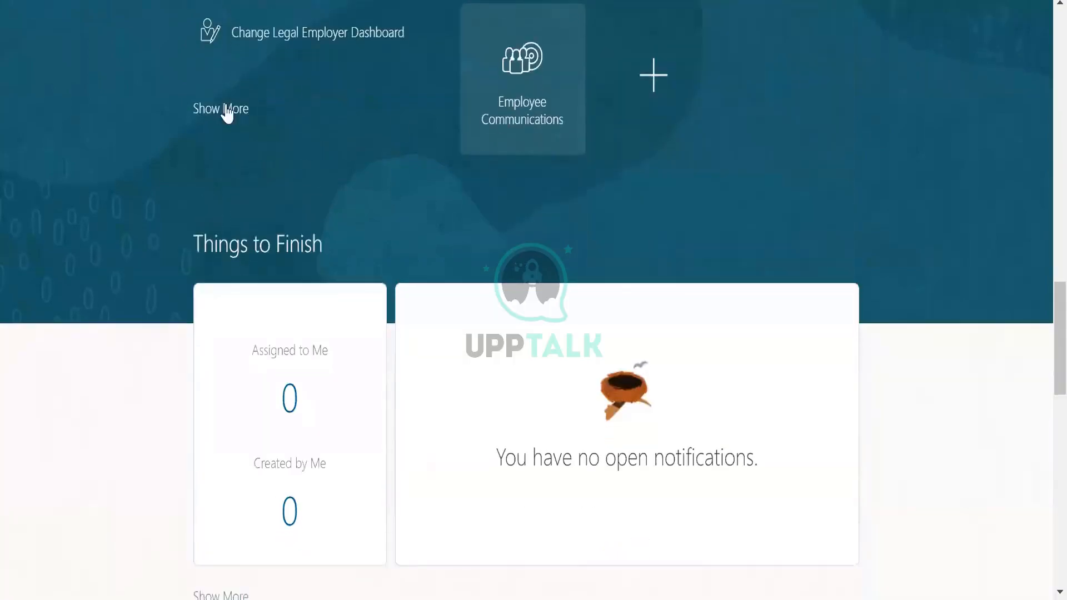
{"action": "left_click", "coordinate": [225, 109]}
{"action": "scroll", "coordinate": [643, 381], "scroll_direction": "down", "scroll_amount": 8}
{"action": "scroll", "coordinate": [753, 415], "scroll_direction": "down", "scroll_amount": 15}
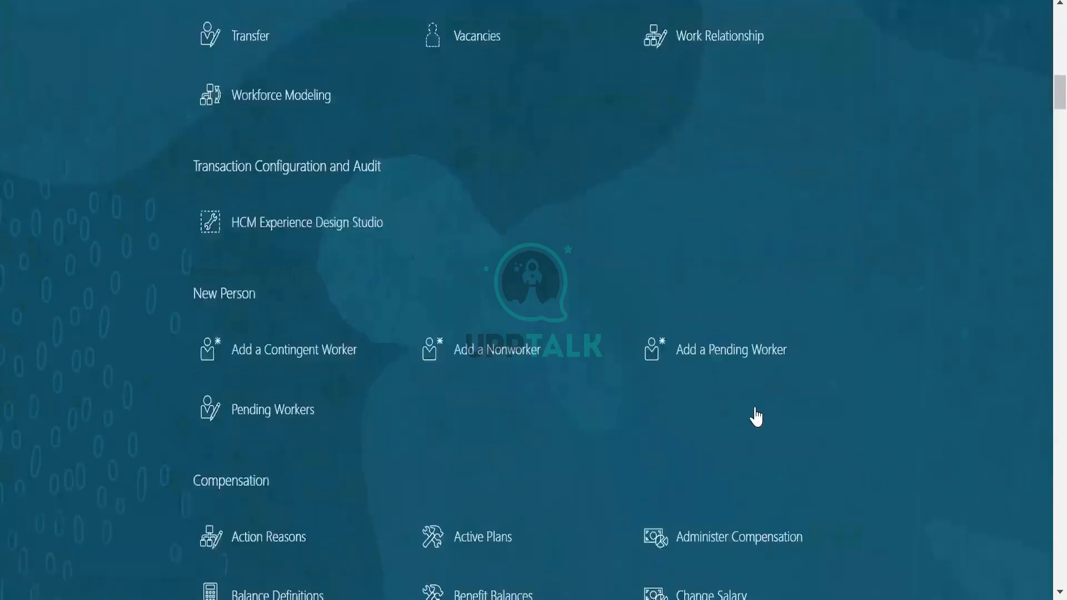
{"action": "scroll", "coordinate": [763, 392], "scroll_direction": "down", "scroll_amount": 15}
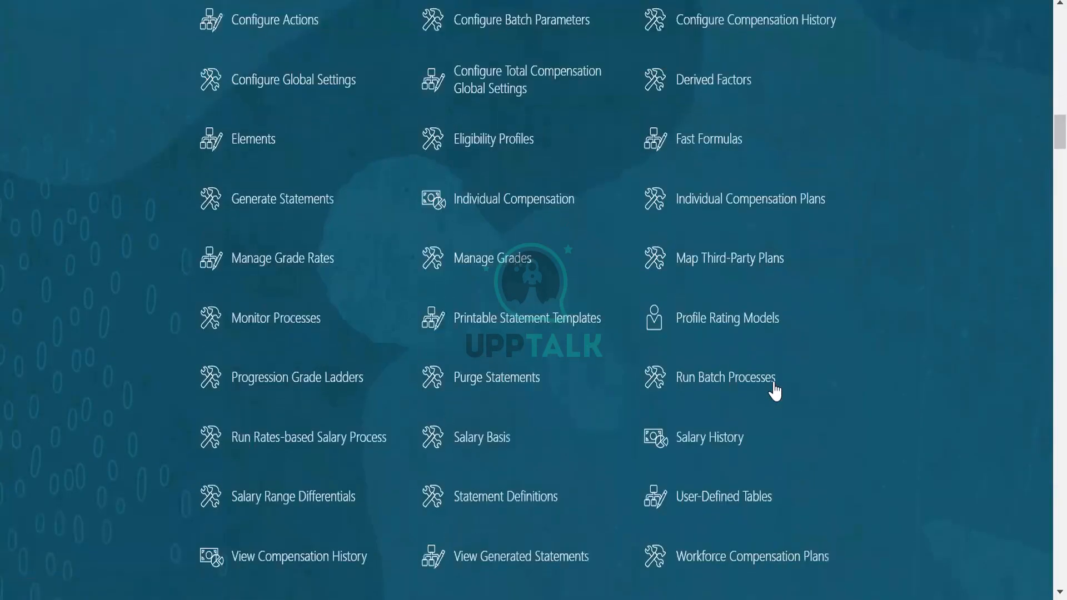
{"action": "scroll", "coordinate": [875, 410], "scroll_direction": "down", "scroll_amount": 14}
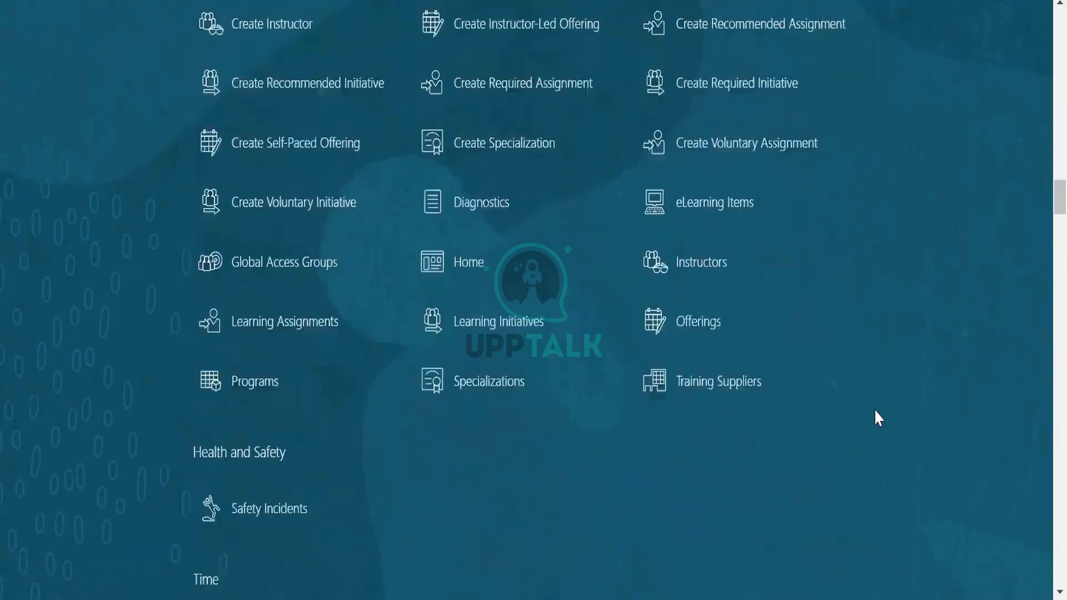
{"action": "scroll", "coordinate": [875, 409], "scroll_direction": "down", "scroll_amount": 12}
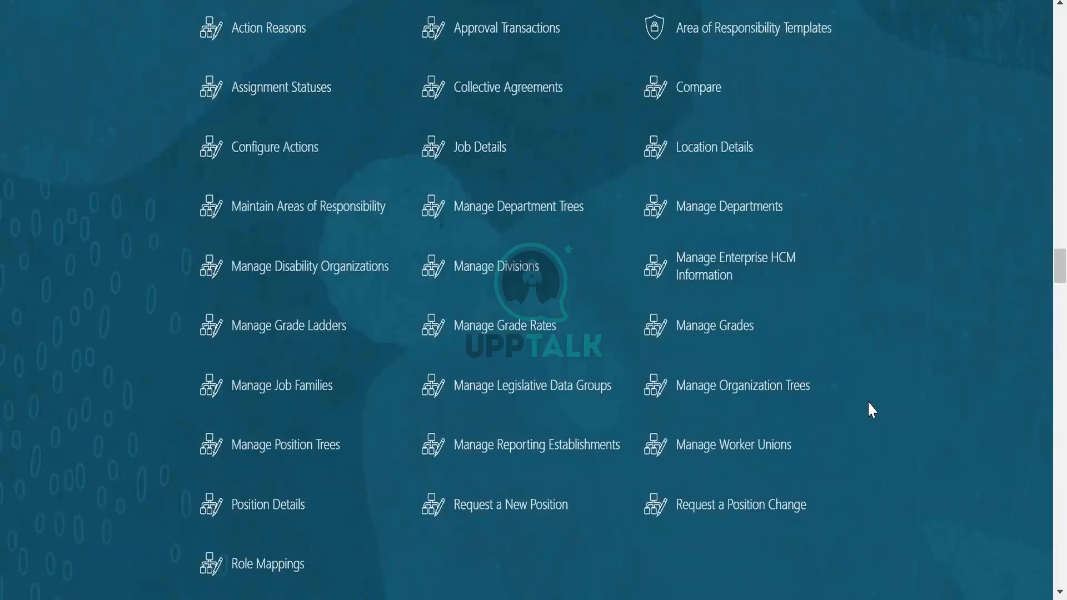
- Look through the Talent and Absences quick actions of My Client Groups
{"action": "scroll", "coordinate": [871, 410], "scroll_direction": "down", "scroll_amount": 3}
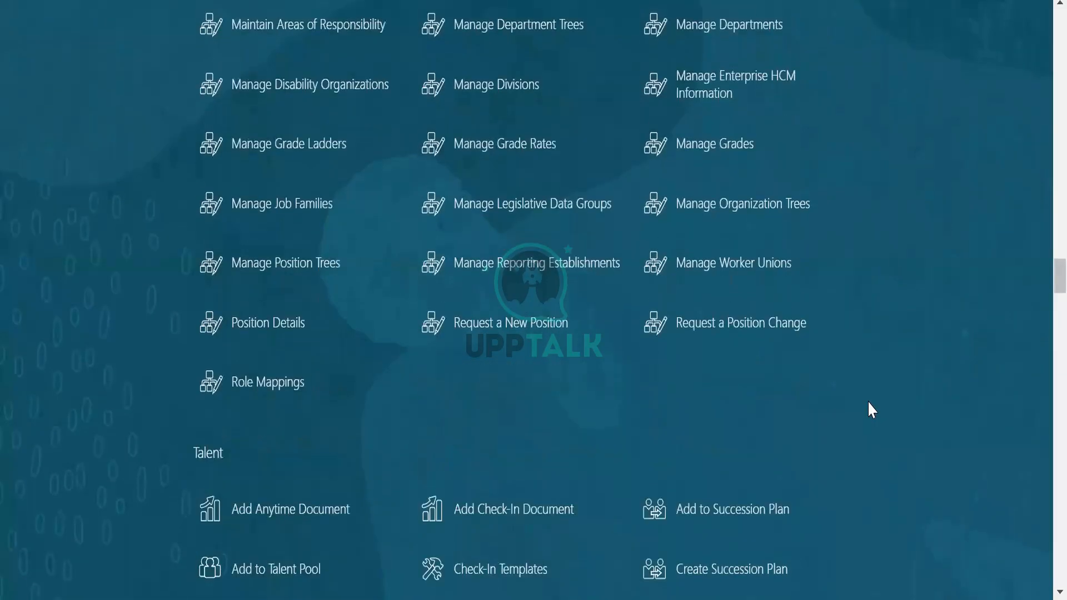
{"action": "scroll", "coordinate": [871, 410], "scroll_direction": "down", "scroll_amount": 3}
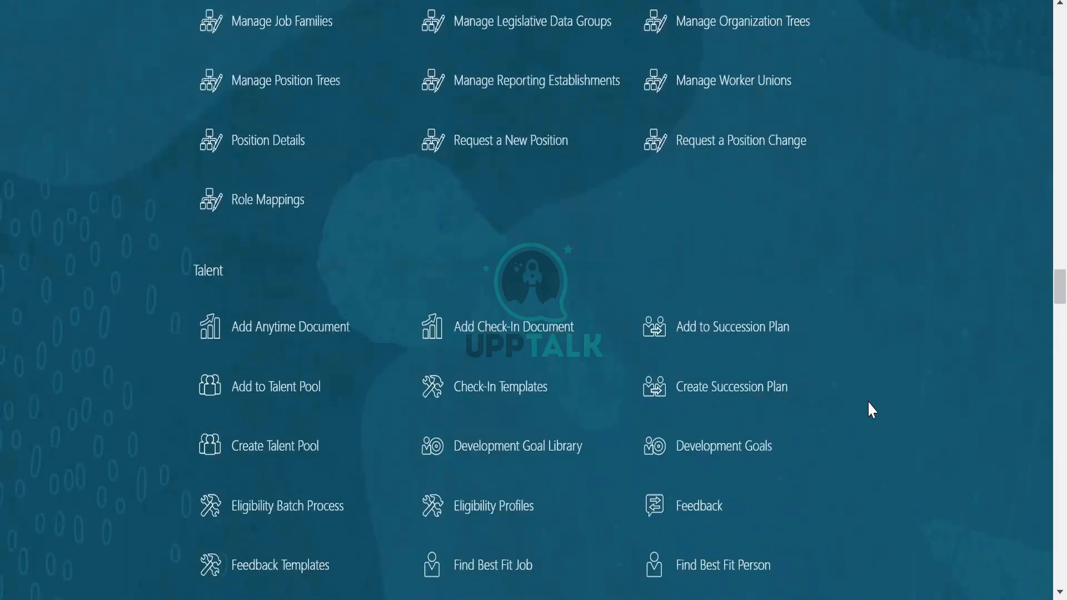
{"action": "scroll", "coordinate": [871, 410], "scroll_direction": "down", "scroll_amount": 3}
{"action": "scroll", "coordinate": [868, 401], "scroll_direction": "down", "scroll_amount": 3}
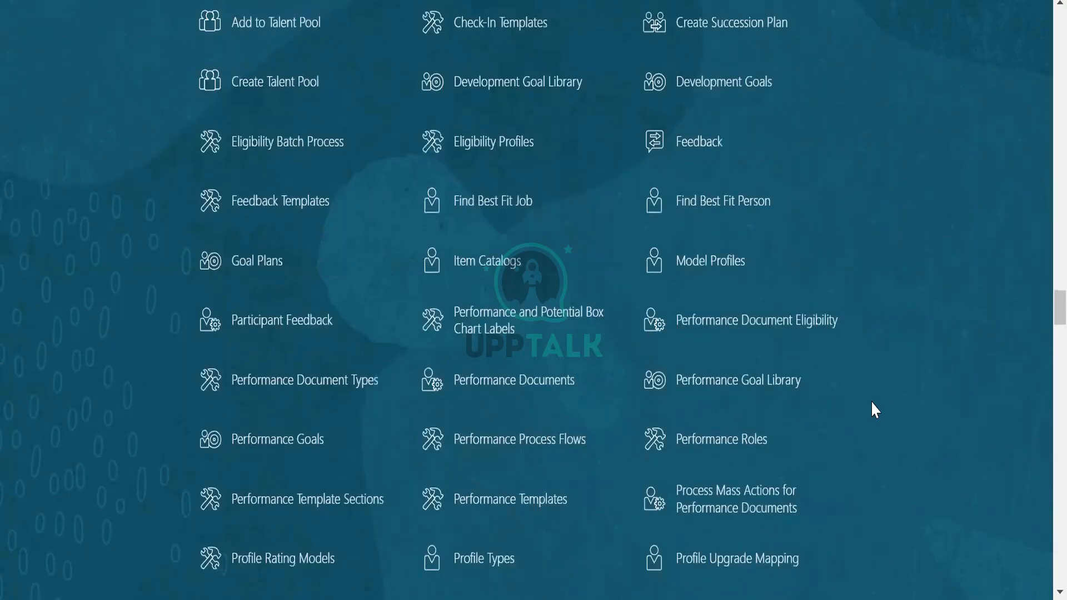
{"action": "scroll", "coordinate": [872, 401], "scroll_direction": "down", "scroll_amount": 1}
{"action": "scroll", "coordinate": [872, 403], "scroll_direction": "down", "scroll_amount": 2}
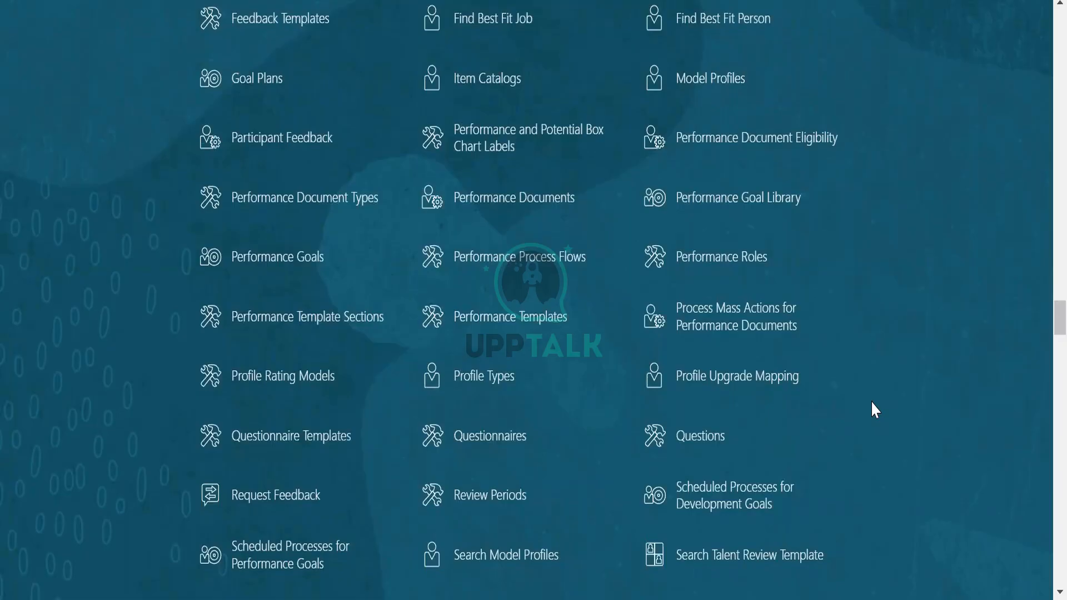
{"action": "scroll", "coordinate": [871, 410], "scroll_direction": "down", "scroll_amount": 3}
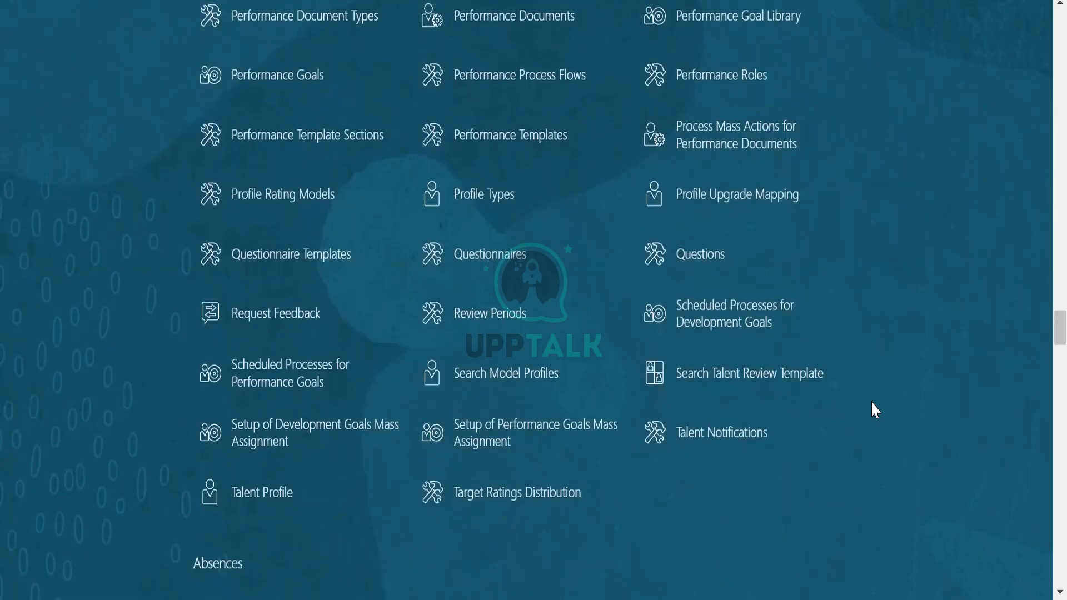
{"action": "scroll", "coordinate": [872, 403], "scroll_direction": "down", "scroll_amount": 6}
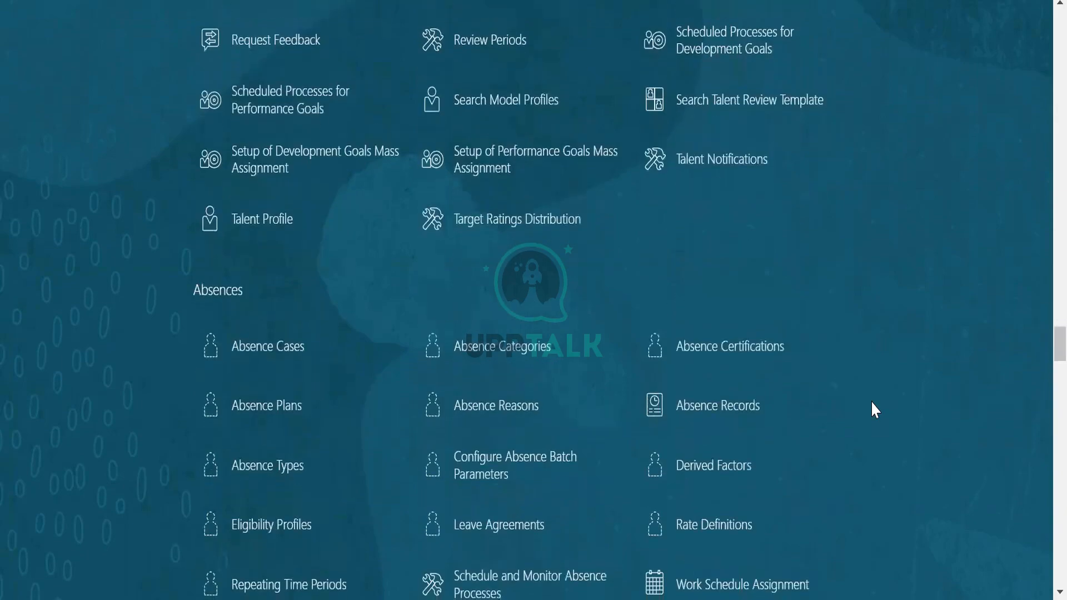
{"action": "scroll", "coordinate": [872, 402], "scroll_direction": "down", "scroll_amount": 6}
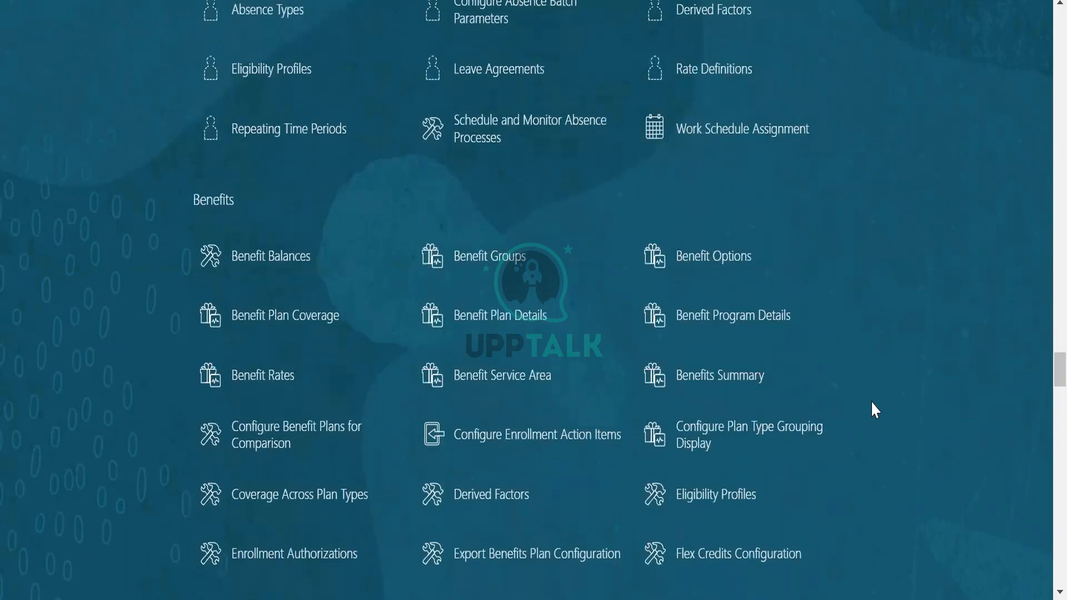
- Examine the Benefits, Data Exchange and Payroll quick actions of My Client Groups
{"action": "scroll", "coordinate": [872, 403], "scroll_direction": "down", "scroll_amount": 10}
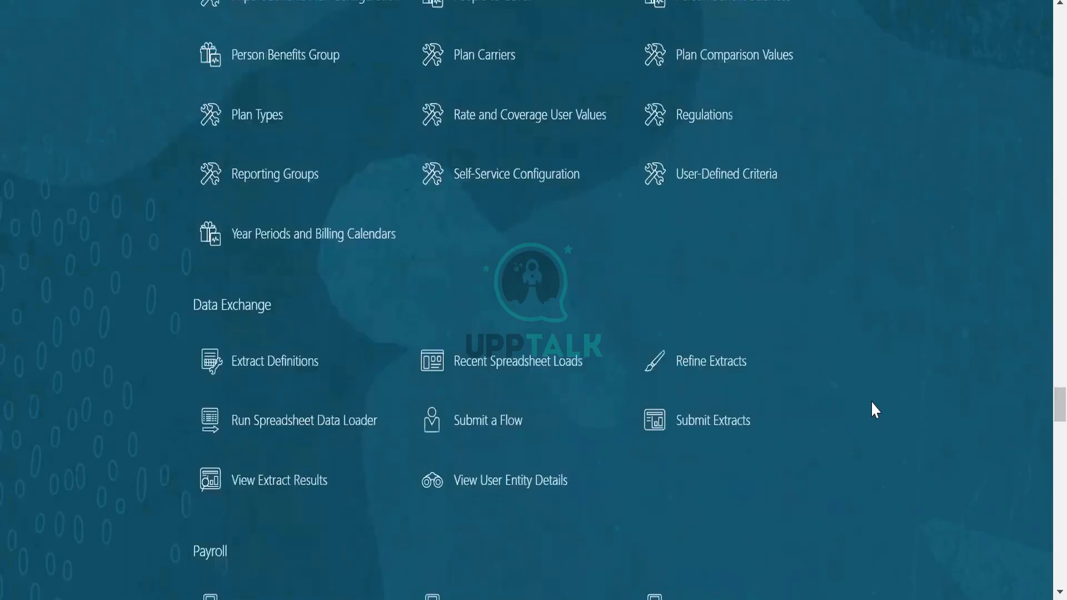
{"action": "scroll", "coordinate": [873, 402], "scroll_direction": "down", "scroll_amount": 5}
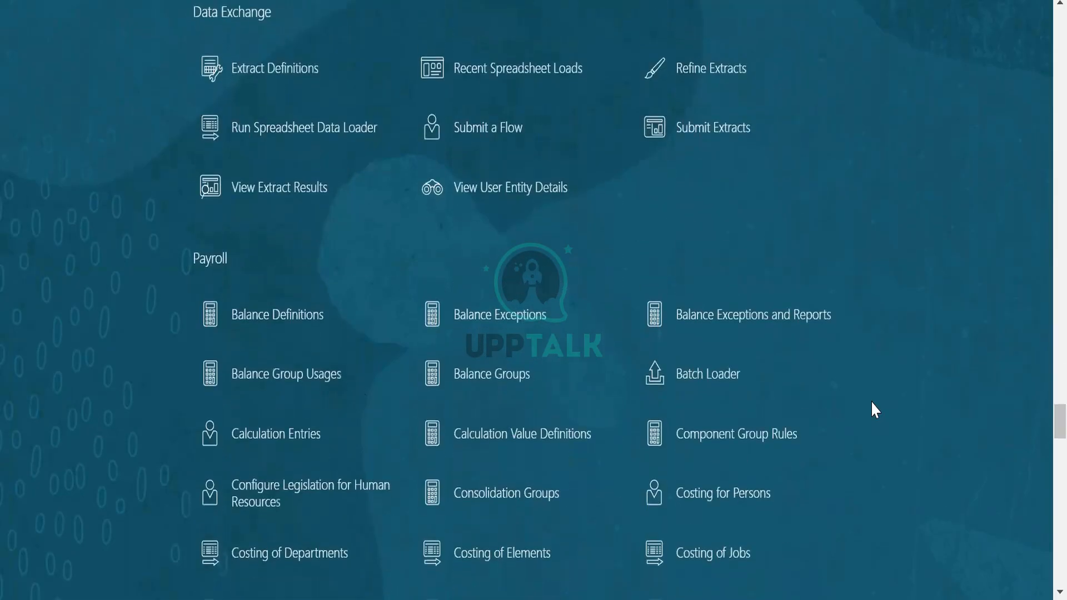
{"action": "scroll", "coordinate": [872, 401], "scroll_direction": "down", "scroll_amount": 2}
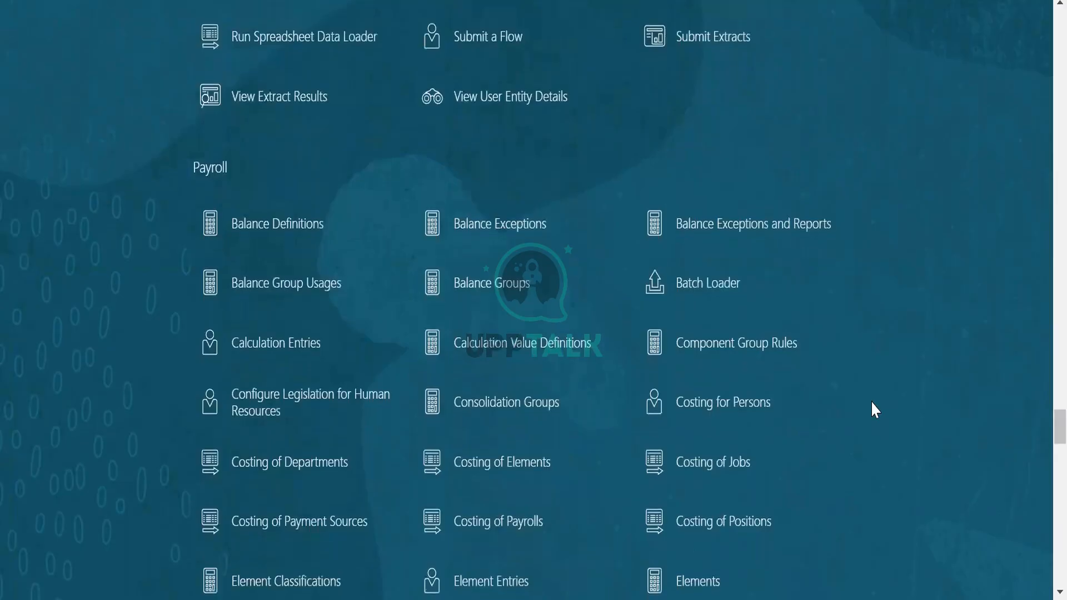
{"action": "scroll", "coordinate": [871, 402], "scroll_direction": "down", "scroll_amount": 2}
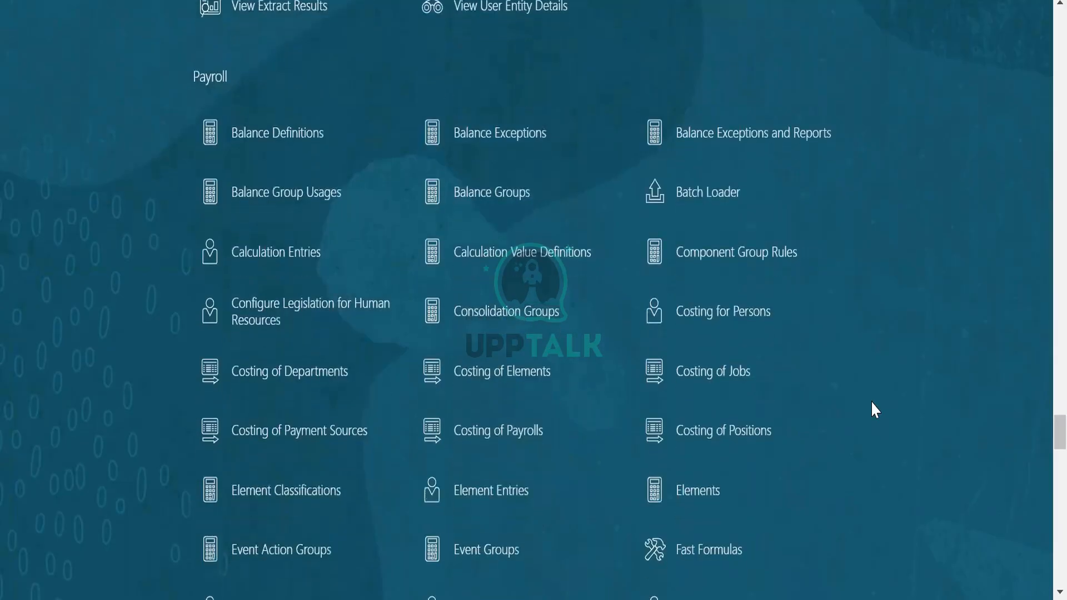
{"action": "scroll", "coordinate": [872, 402], "scroll_direction": "down", "scroll_amount": 2}
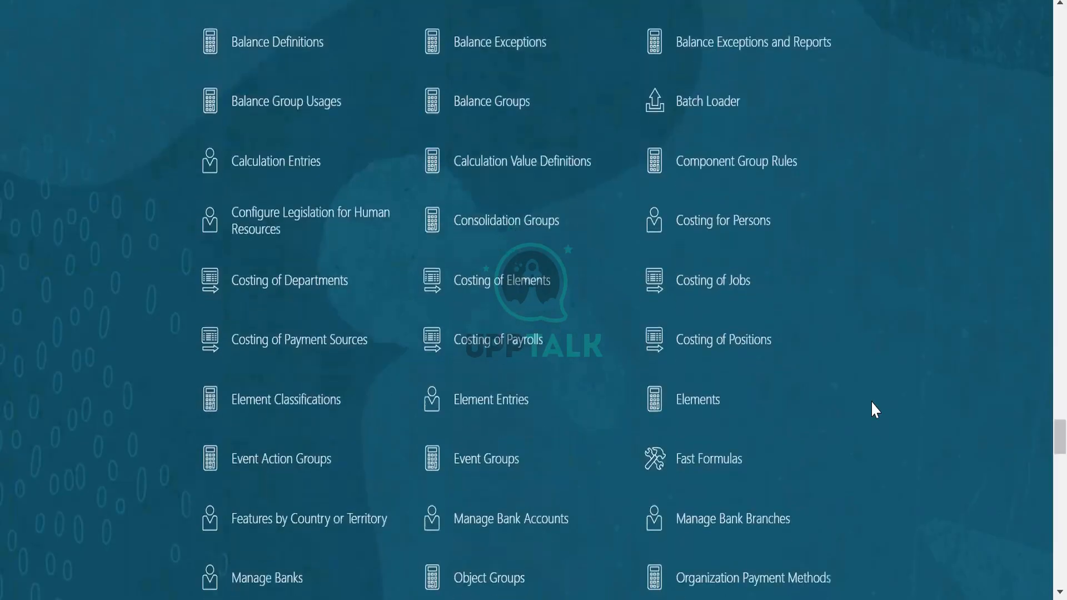
{"action": "scroll", "coordinate": [872, 402], "scroll_direction": "down", "scroll_amount": 2}
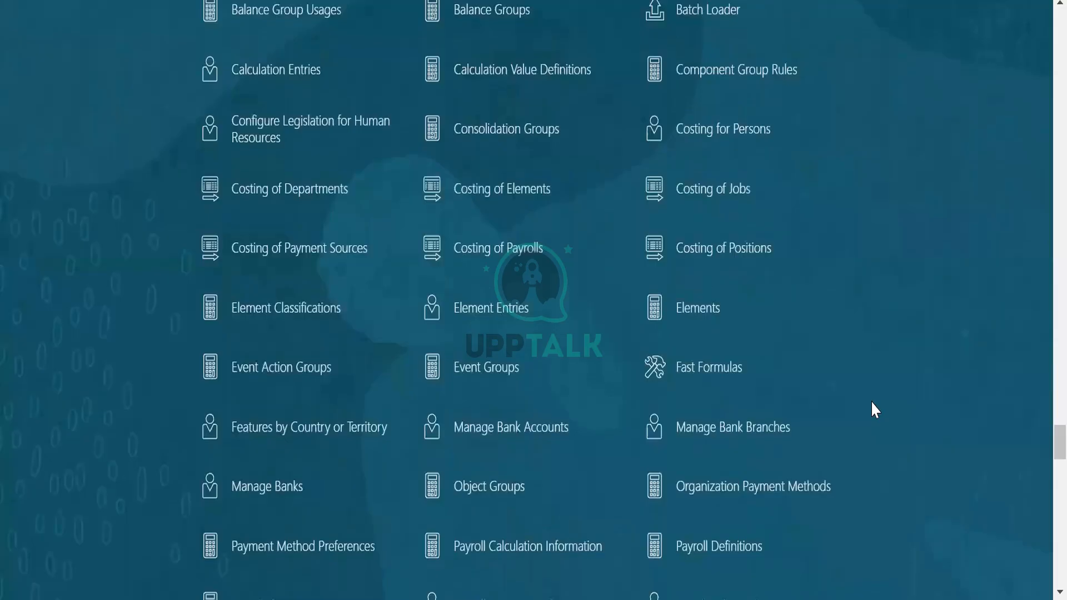
{"action": "scroll", "coordinate": [871, 410], "scroll_direction": "down", "scroll_amount": 4}
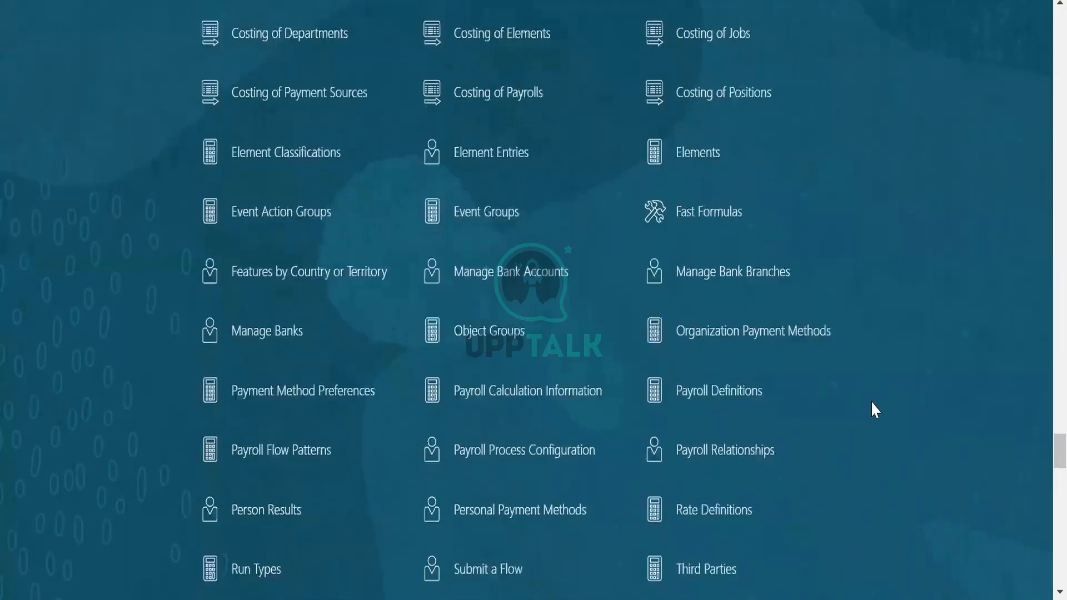
{"action": "scroll", "coordinate": [872, 401], "scroll_direction": "down", "scroll_amount": 2}
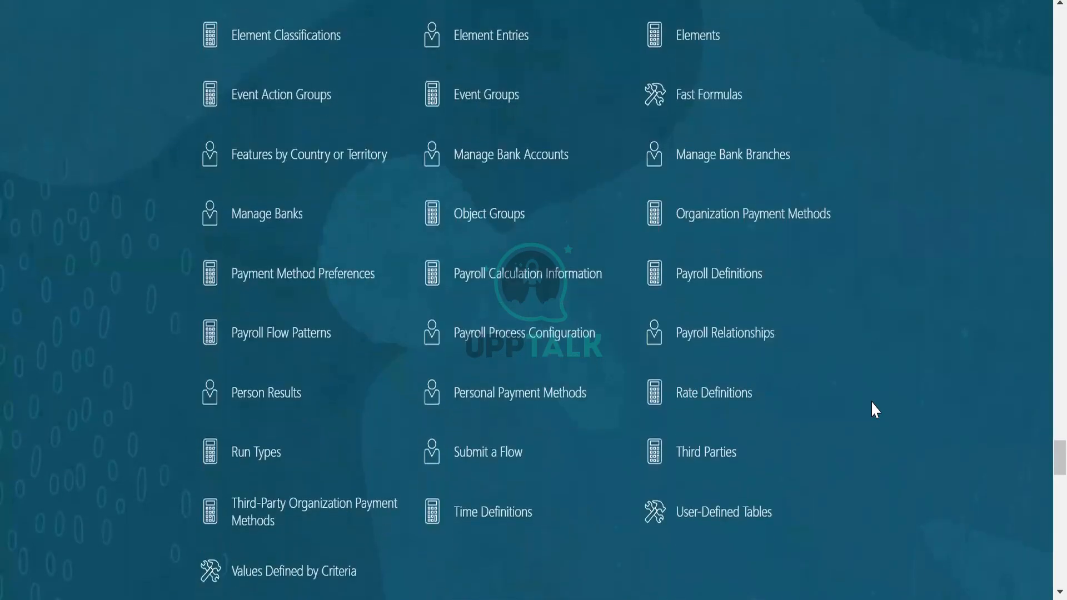
- Open the Payroll Definitions task and start creating a new payroll
{"action": "left_click", "coordinate": [708, 276]}
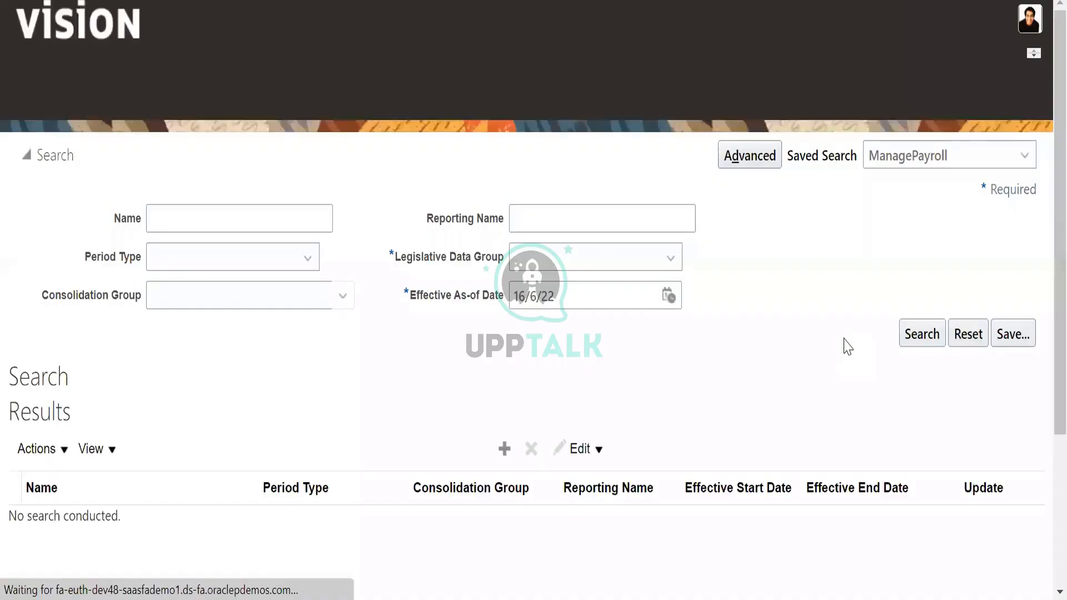
{"action": "left_click", "coordinate": [49, 422]}
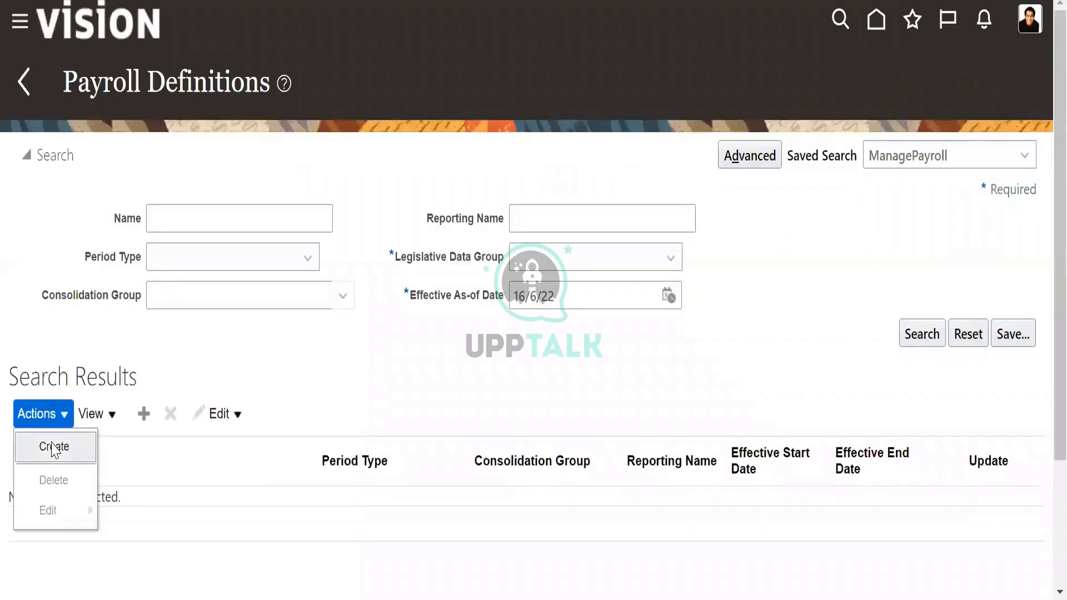
{"action": "left_click", "coordinate": [52, 445]}
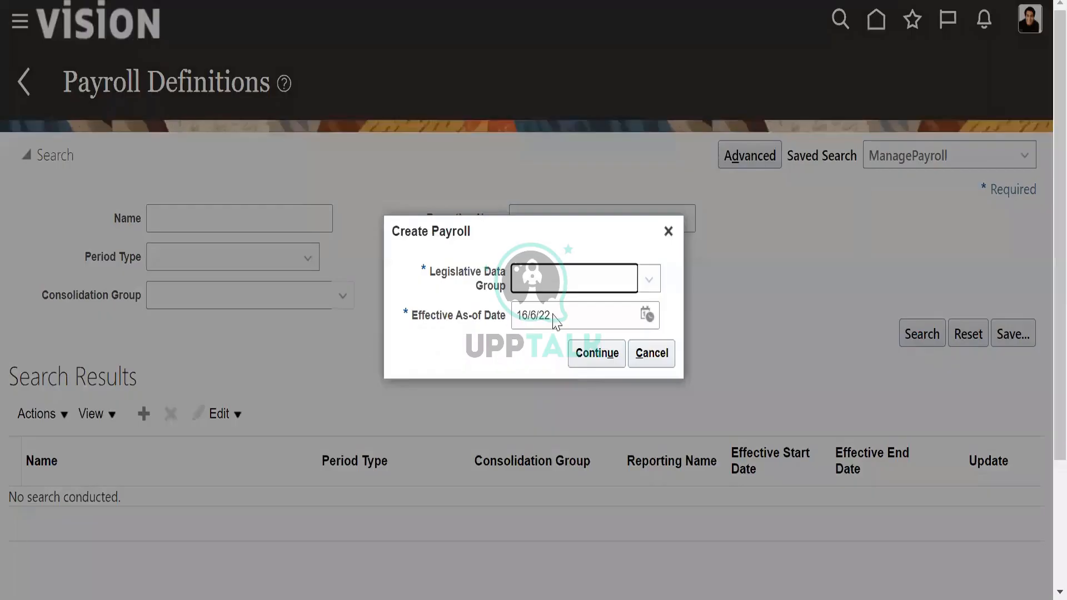
- Set the new payroll's legislative data group to US Legislative Data Group and its effective as-of date to 1/6/22, and continue to its basic details
{"action": "left_click", "coordinate": [558, 276]}
{"action": "key", "text": "u"}
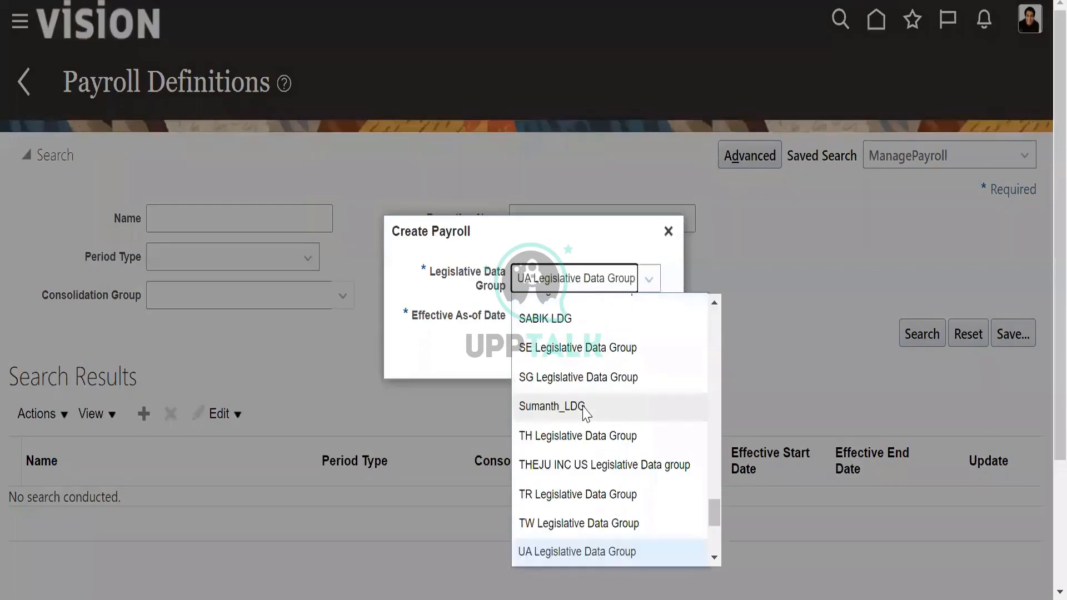
{"action": "scroll", "coordinate": [585, 433], "scroll_direction": "down", "scroll_amount": 2}
{"action": "left_click", "coordinate": [578, 498]}
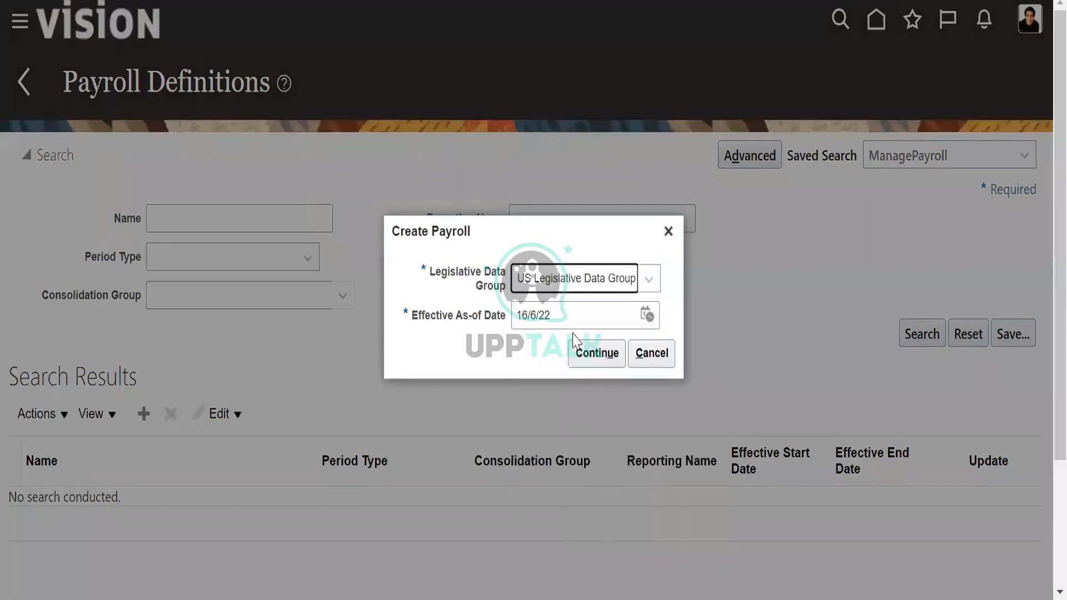
{"action": "left_click", "coordinate": [646, 314]}
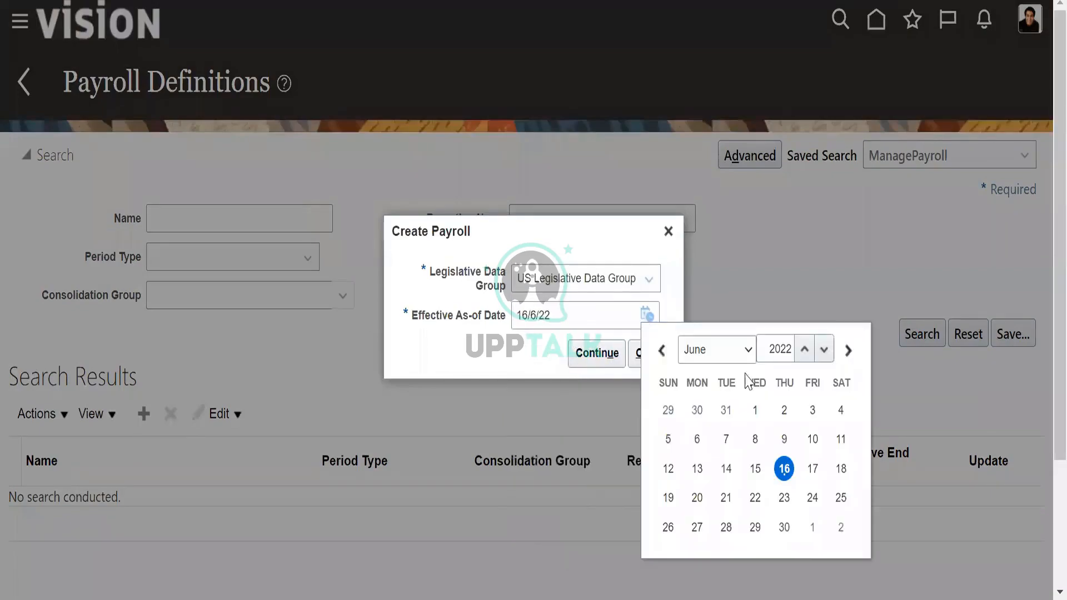
{"action": "left_click", "coordinate": [755, 410]}
{"action": "left_click", "coordinate": [618, 362]}
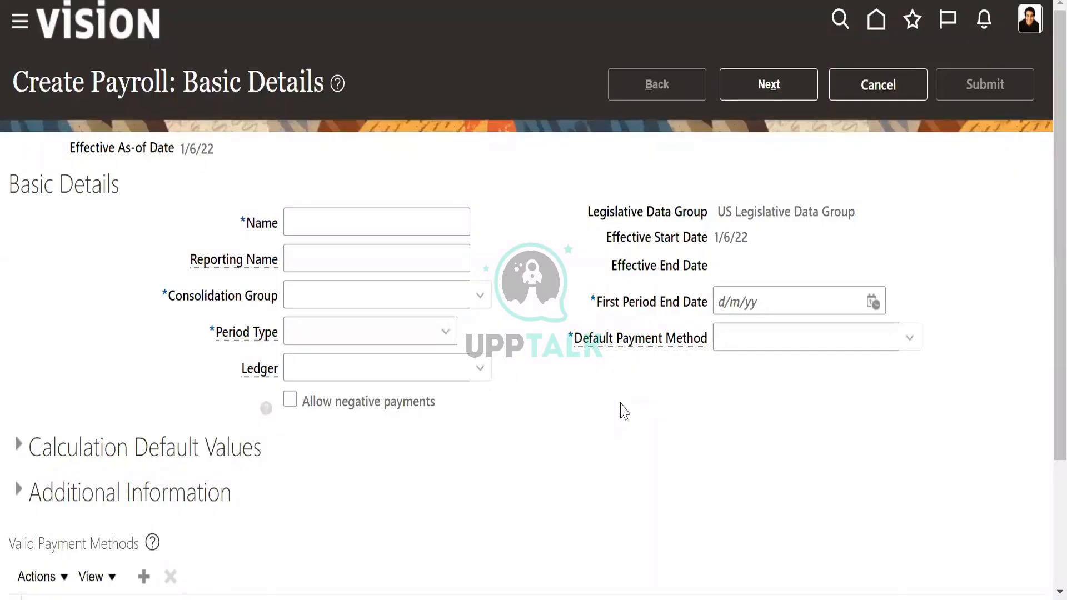
- Enter US% as the payroll's name from the saved suggestions
{"action": "scroll", "coordinate": [623, 408], "scroll_direction": "down", "scroll_amount": 3}
{"action": "scroll", "coordinate": [623, 408], "scroll_direction": "up", "scroll_amount": 3}
{"action": "left_click", "coordinate": [314, 223]}
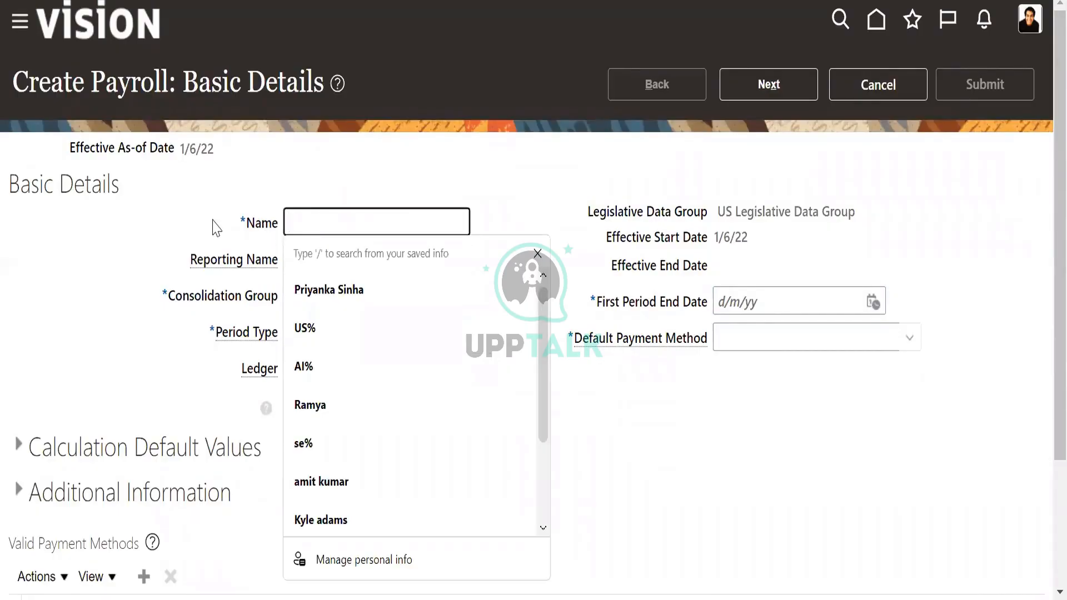
{"action": "left_click", "coordinate": [215, 226]}
{"action": "left_click", "coordinate": [309, 225]}
{"action": "left_click", "coordinate": [311, 328]}
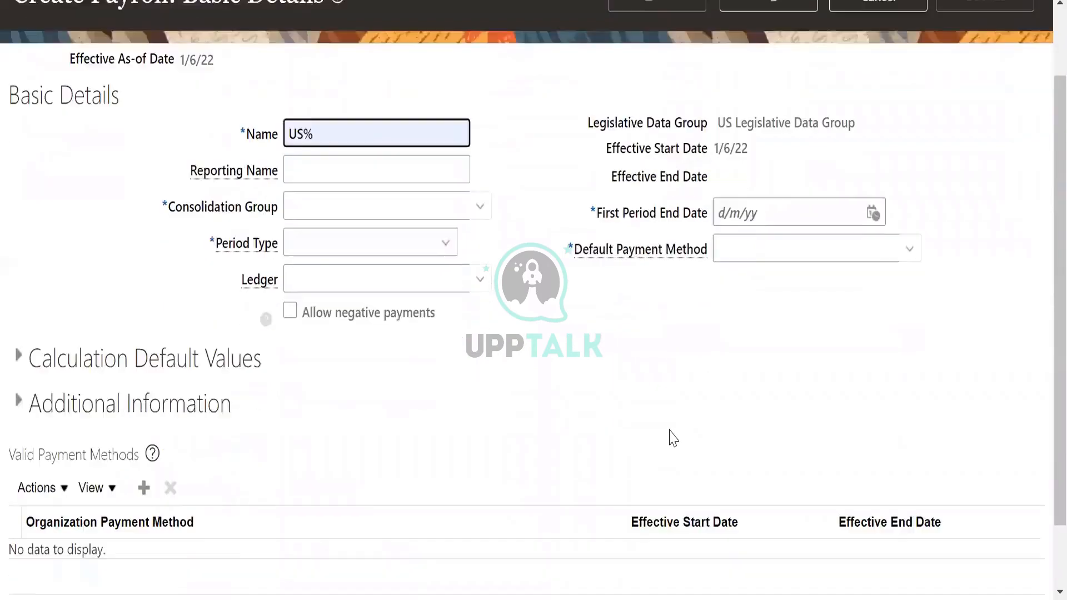
- Review the payroll's basic details fields and the Valid Payment Methods section
{"action": "scroll", "coordinate": [677, 440], "scroll_direction": "down", "scroll_amount": 3}
{"action": "scroll", "coordinate": [427, 411], "scroll_direction": "up", "scroll_amount": 3}
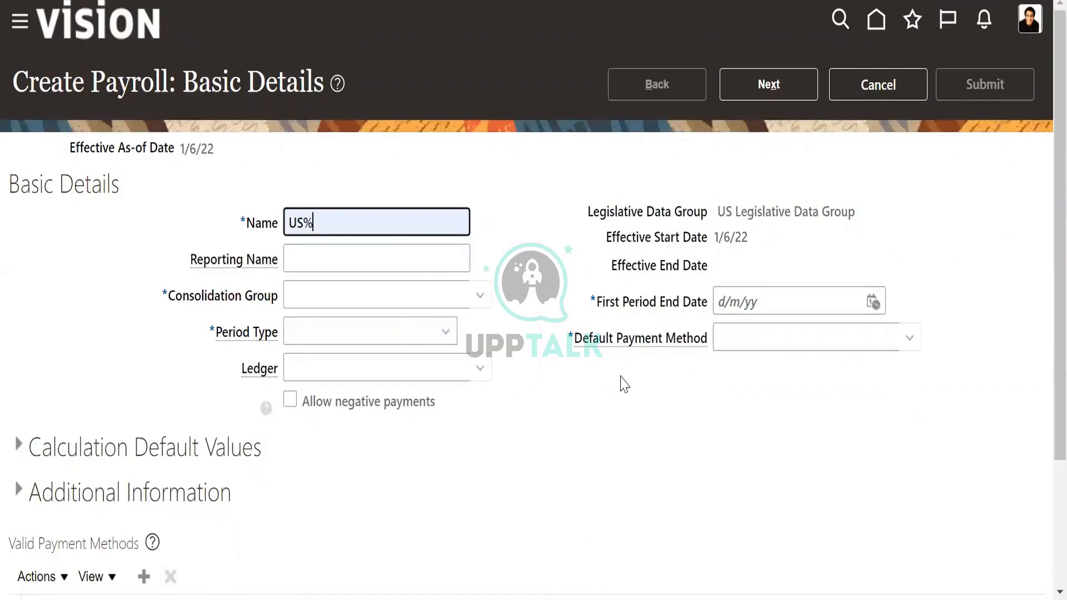
{"action": "scroll", "coordinate": [632, 402], "scroll_direction": "down", "scroll_amount": 3}
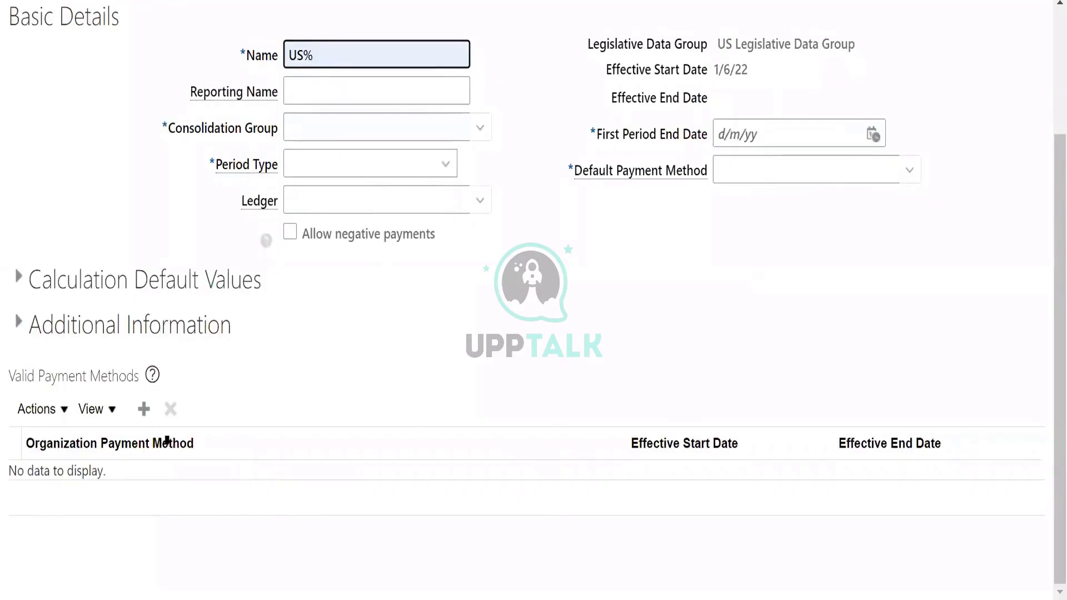
{"action": "scroll", "coordinate": [703, 313], "scroll_direction": "up", "scroll_amount": 1}
{"action": "scroll", "coordinate": [704, 319], "scroll_direction": "up", "scroll_amount": 3}
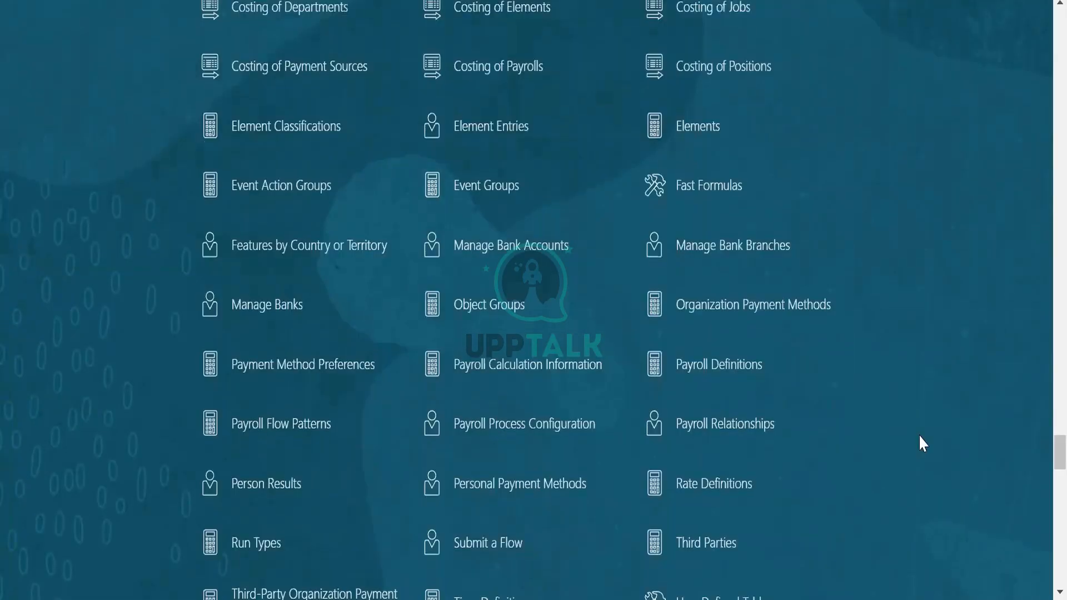
- Open the Fast Formulas task and start creating a fast formula named US_Fast formula
{"action": "scroll", "coordinate": [919, 438], "scroll_direction": "down", "scroll_amount": 2}
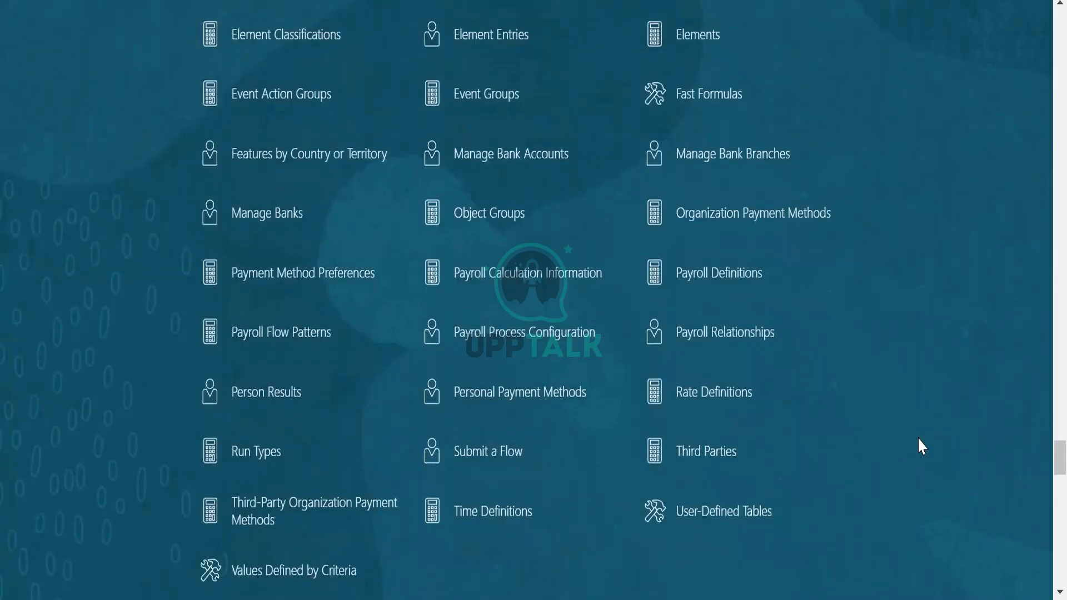
{"action": "left_click", "coordinate": [722, 100]}
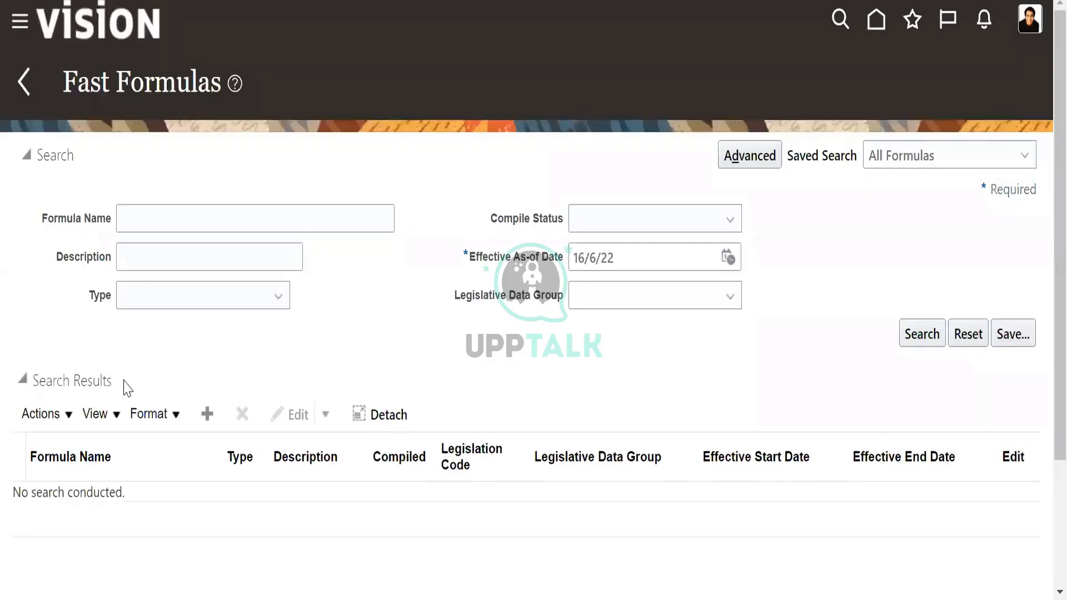
{"action": "left_click", "coordinate": [42, 413]}
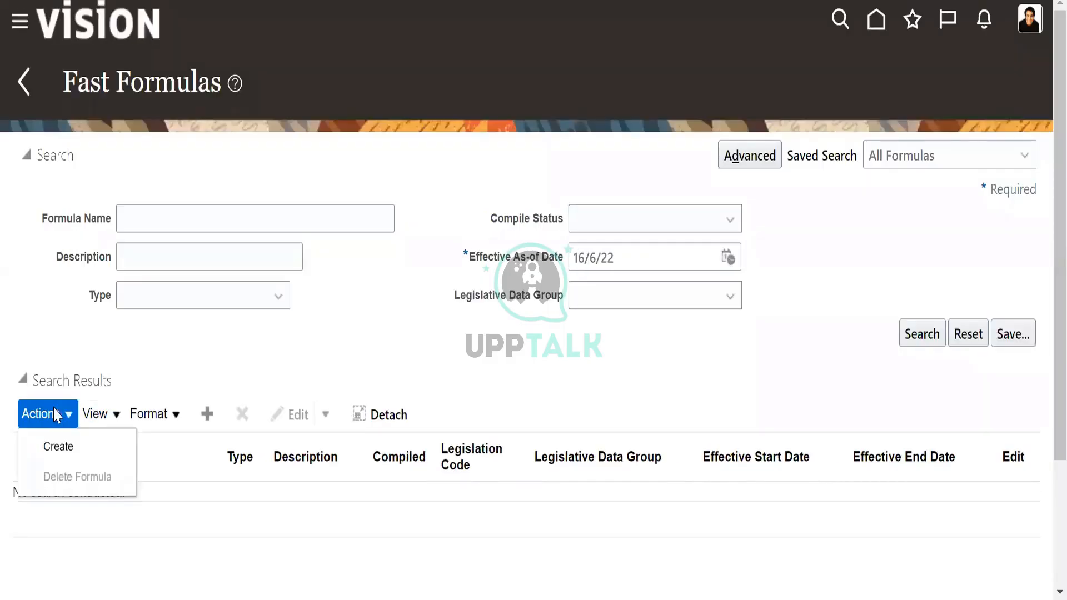
{"action": "left_click", "coordinate": [60, 446]}
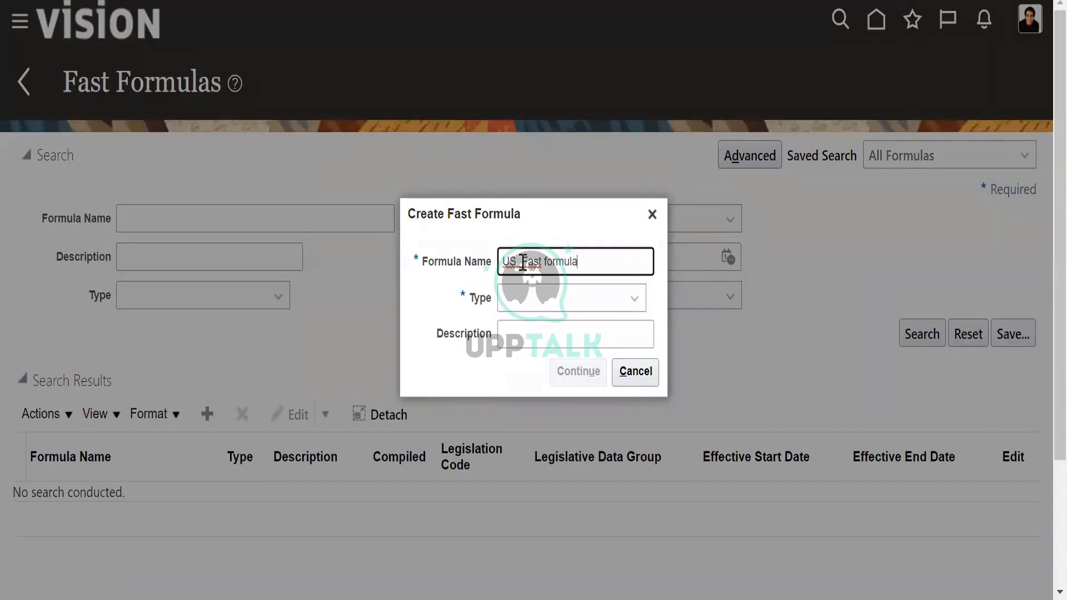
- Set the formula's type to Accrual, legislative data group to US Legislative Data Group and effective start date to 1/6/22, and continue
{"action": "left_click", "coordinate": [589, 298]}
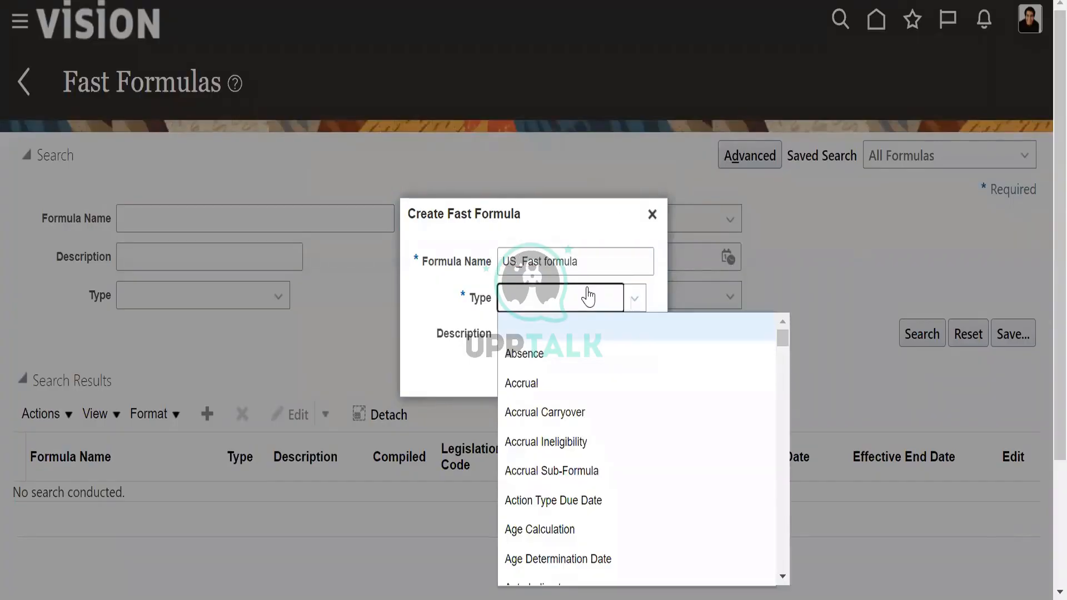
{"action": "left_click", "coordinate": [536, 383]}
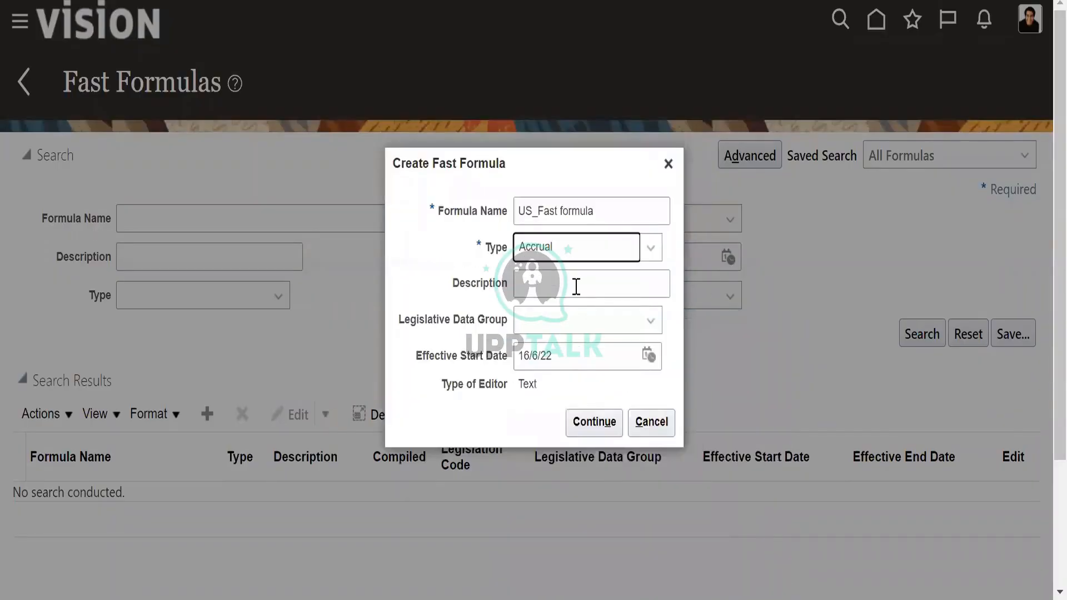
{"action": "left_click", "coordinate": [552, 325]}
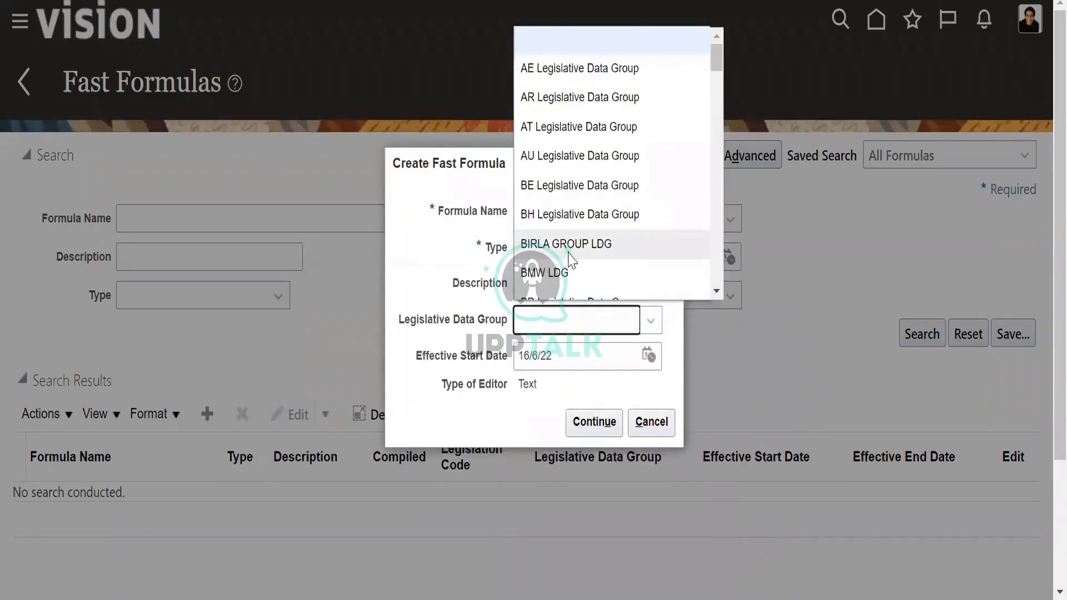
{"action": "key", "text": "u"}
{"action": "scroll", "coordinate": [568, 253], "scroll_direction": "down", "scroll_amount": 1}
{"action": "left_click", "coordinate": [572, 236]}
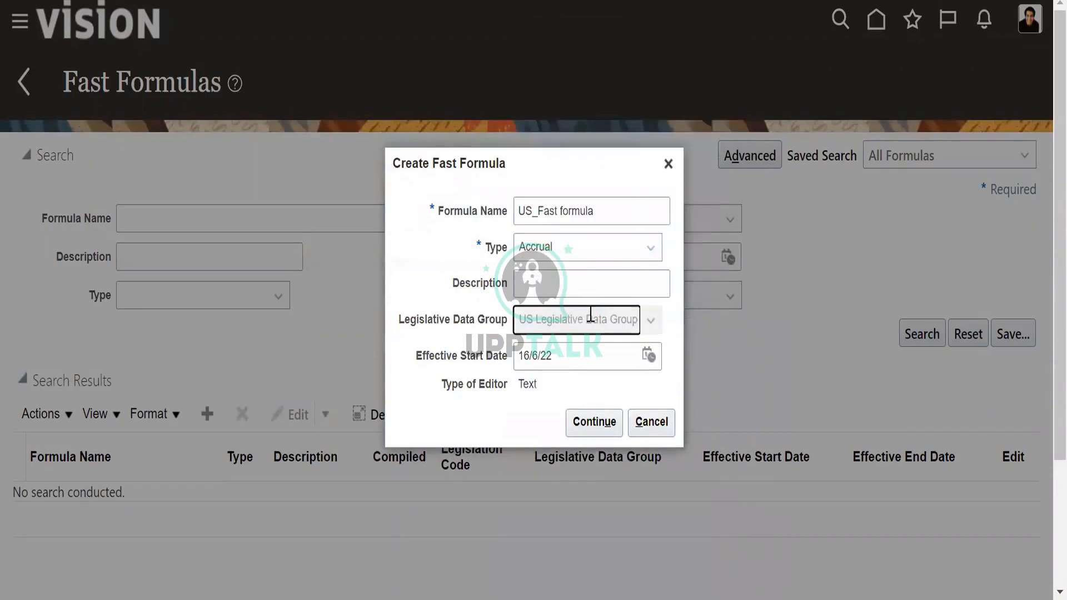
{"action": "left_click", "coordinate": [653, 359]}
{"action": "left_click", "coordinate": [755, 194]}
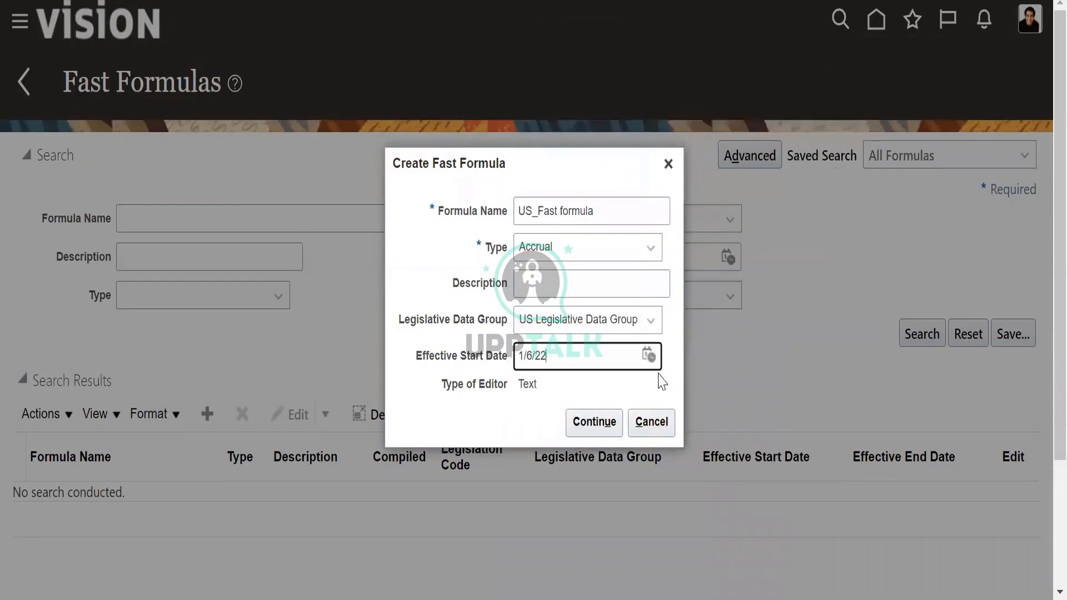
{"action": "left_click", "coordinate": [590, 425]}
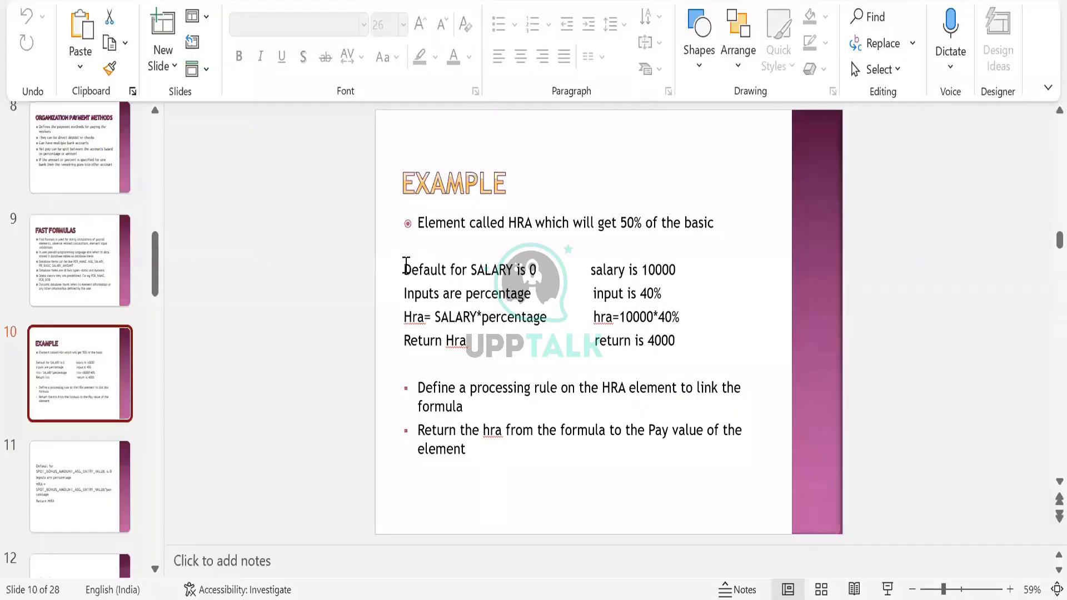
- Switch to PowerPoint, copy the four HRA example formula lines from slide 10, and paste them into the fast formula's text
{"action": "left_click_drag", "start_coordinate": [405, 269], "coordinate": [670, 338]}
{"action": "key", "text": "ctrl+c"}
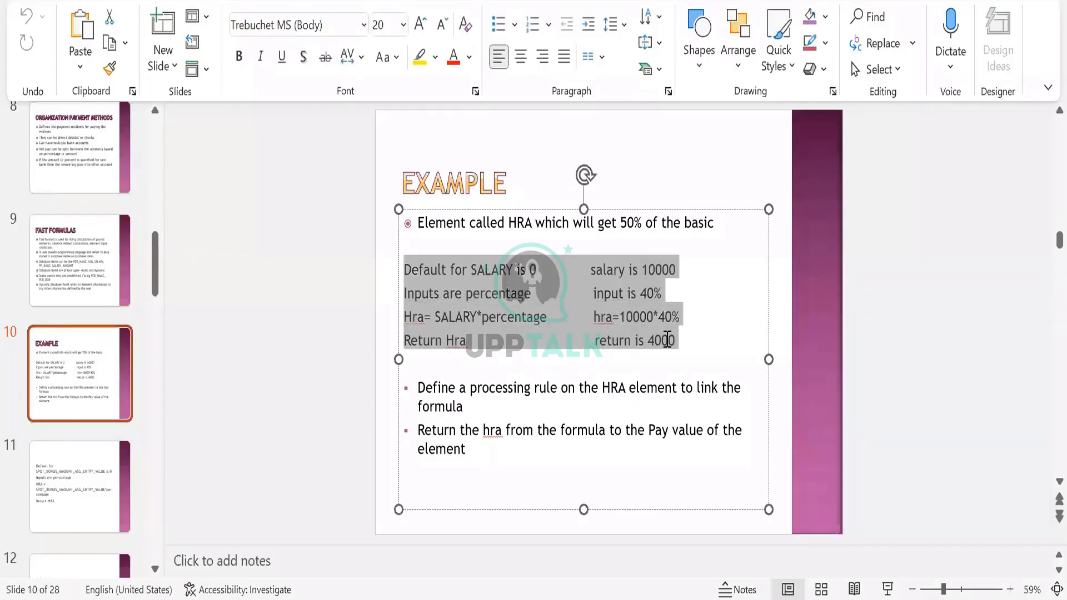
{"action": "right_click", "coordinate": [617, 316]}
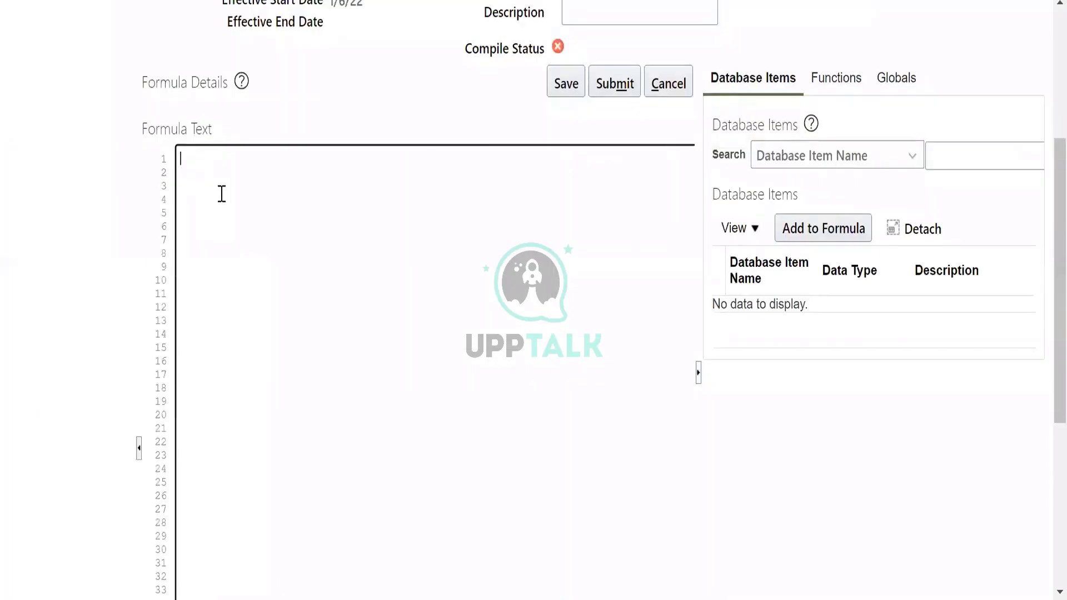
{"action": "right_click", "coordinate": [222, 193]}
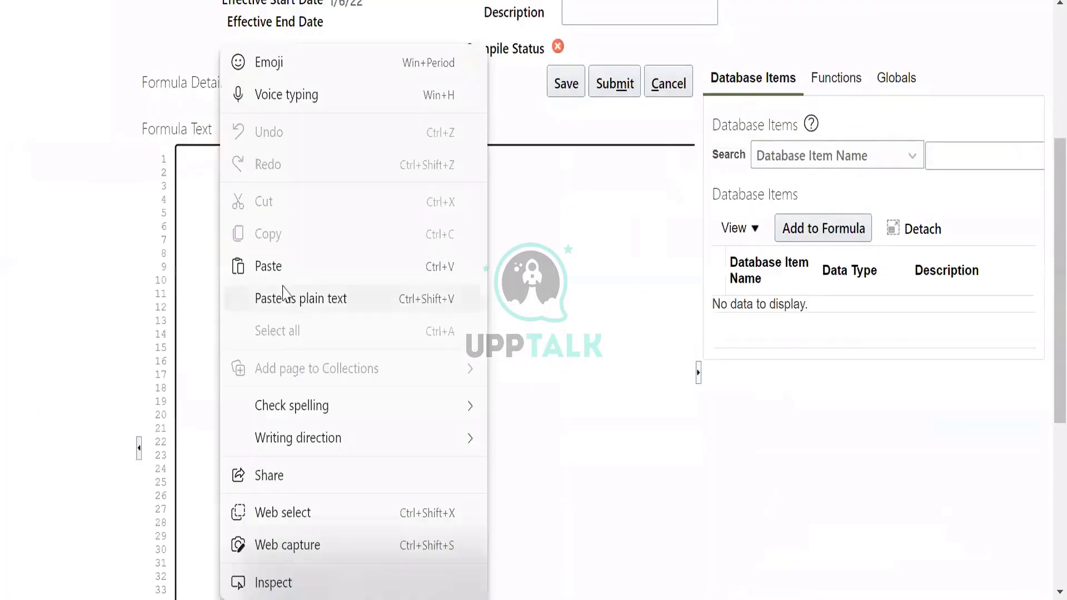
{"action": "left_click", "coordinate": [288, 270]}
{"action": "left_click_drag", "start_coordinate": [408, 158], "coordinate": [534, 212]}
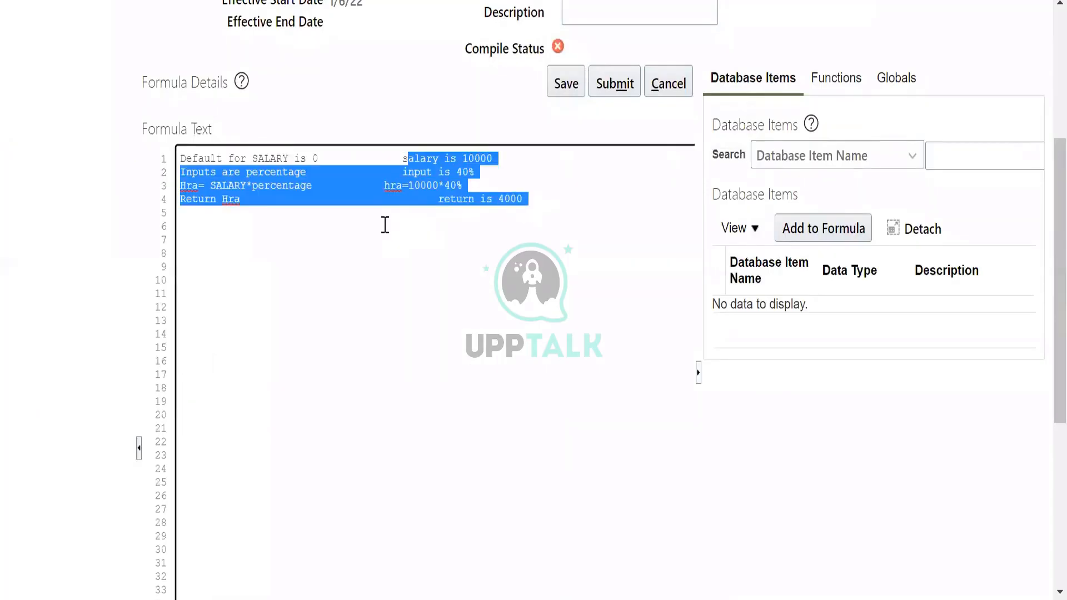
{"action": "left_click", "coordinate": [410, 161]}
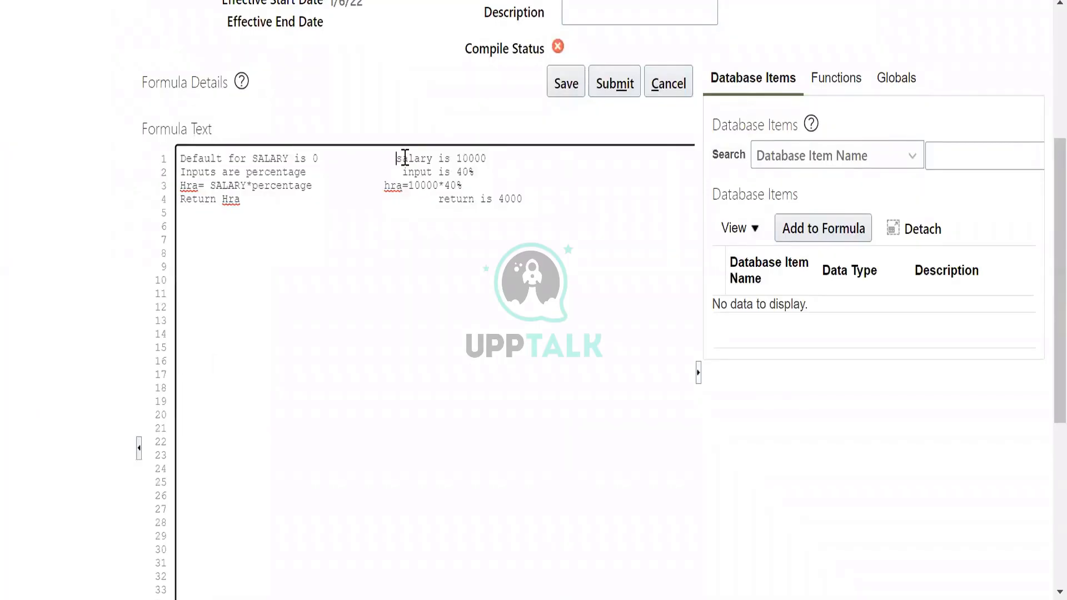
{"action": "key", "text": "Delete"}
{"action": "key", "text": "Delete"}
{"action": "key", "text": "Delete"}
{"action": "key", "text": "Delete"}
{"action": "key", "text": "Delete"}
{"action": "key", "text": "Delete"}
{"action": "key", "text": "Delete"}
{"action": "key", "text": "Delete"}
{"action": "key", "text": "Delete"}
{"action": "key", "text": "Delete"}
{"action": "key", "text": "Delete"}
{"action": "key", "text": "Delete"}
{"action": "key", "text": "Delete"}
{"action": "key", "text": "Delete"}
{"action": "key", "text": "Delete"}
{"action": "key", "text": "Delete"}
{"action": "key", "text": "Delete"}
{"action": "key", "text": "Delete"}
{"action": "key", "text": "Delete"}
{"action": "key", "text": "Delete"}
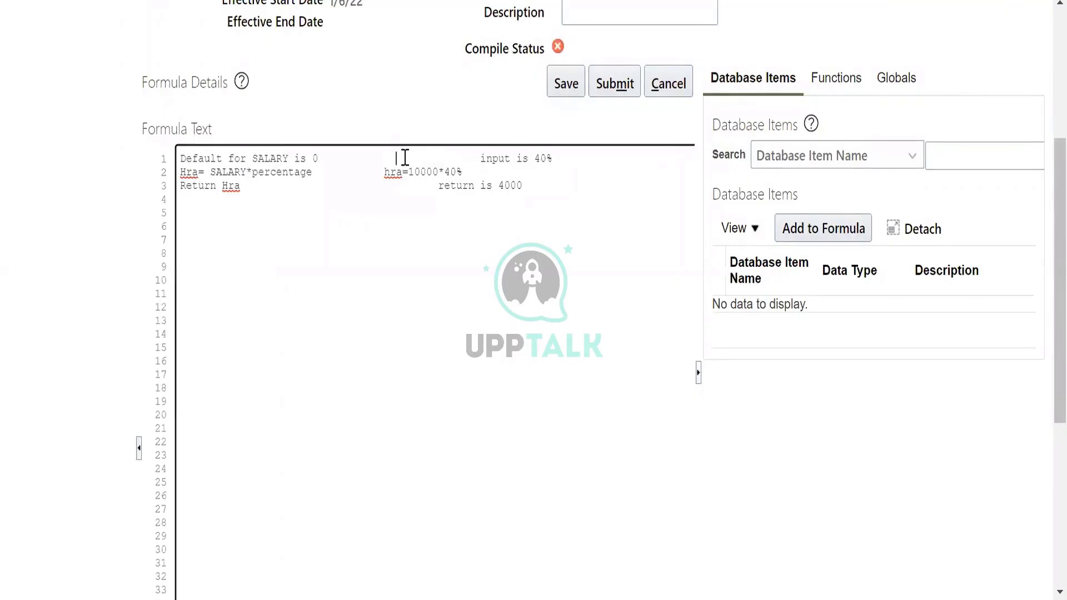
{"action": "key", "text": "ctrl+z"}
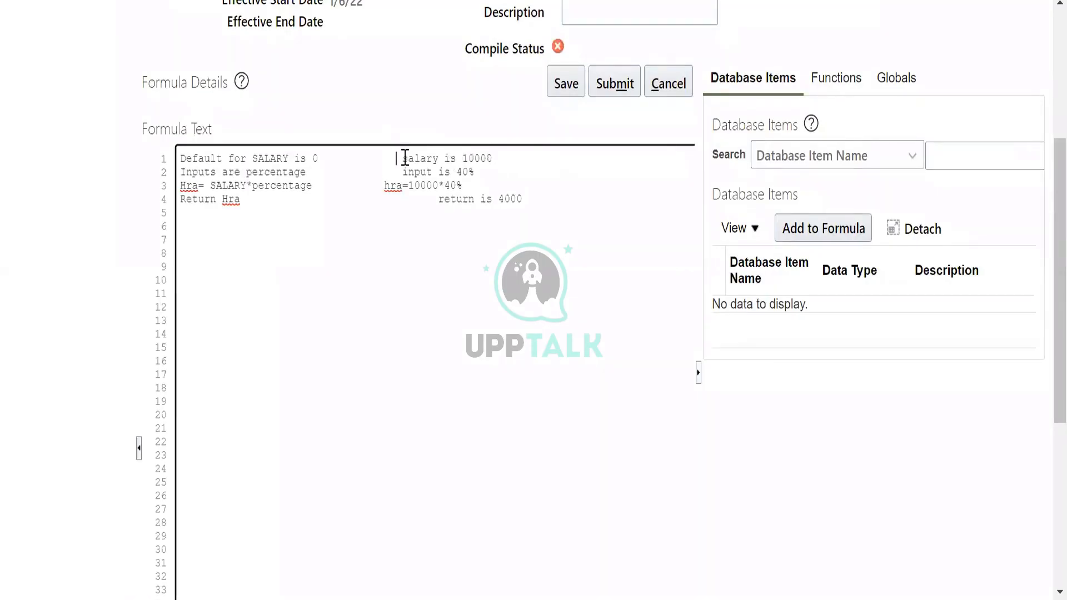
- Delete the explanatory example values beside each formula line, from "salary is 10000" through "return is 4000"
{"action": "left_click_drag", "start_coordinate": [398, 158], "coordinate": [504, 163]}
{"action": "left_click", "coordinate": [431, 228]}
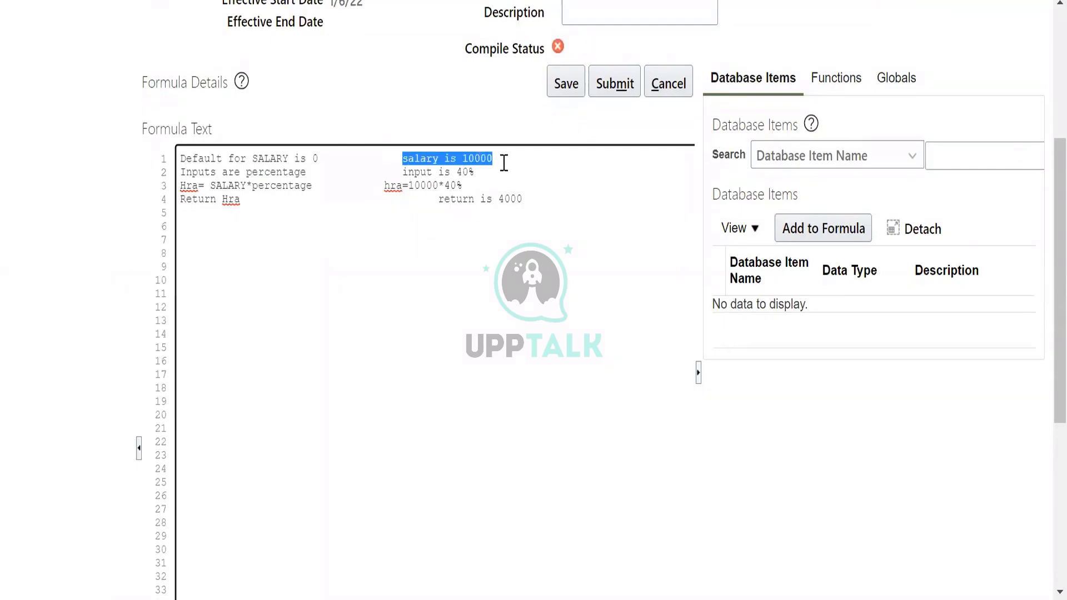
{"action": "key", "text": "Delete"}
{"action": "left_click_drag", "start_coordinate": [401, 171], "coordinate": [508, 174]}
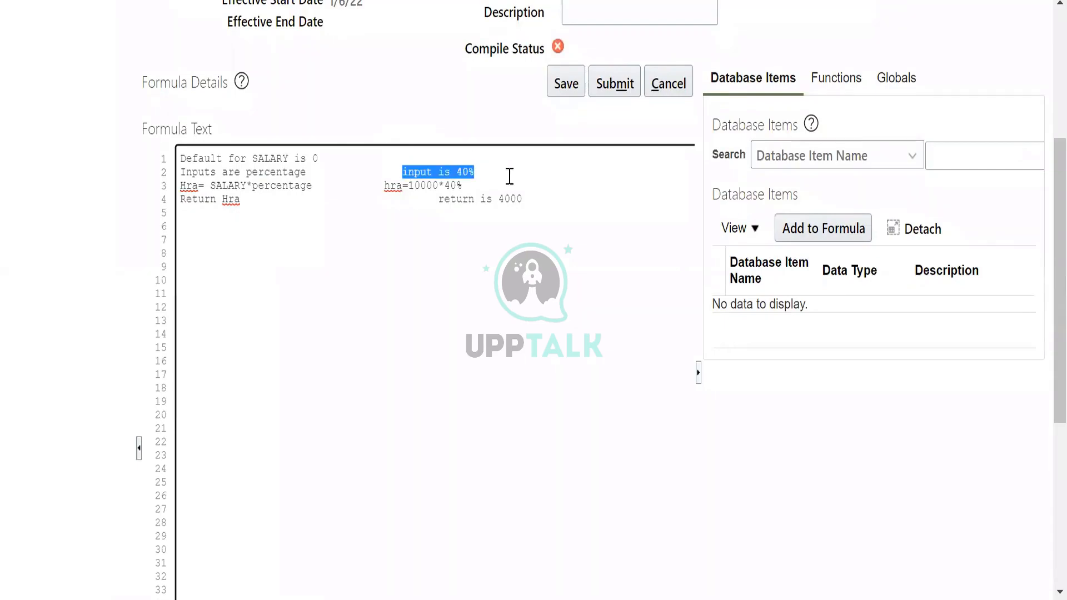
{"action": "key", "text": "Delete"}
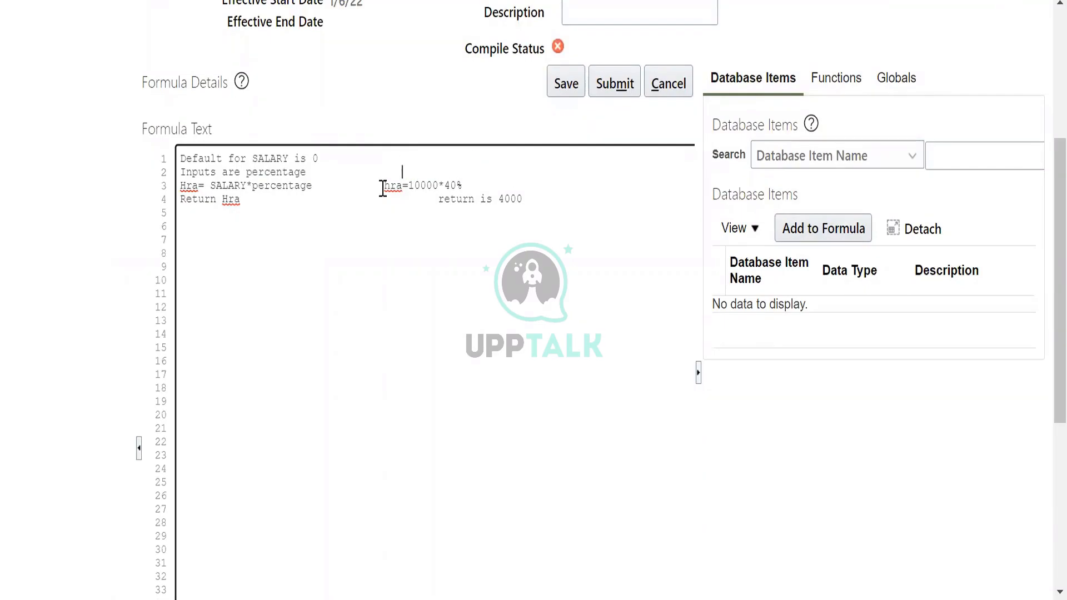
{"action": "left_click_drag", "start_coordinate": [383, 185], "coordinate": [539, 201]}
{"action": "key", "text": "Delete"}
{"action": "key", "text": "Delete"}
{"action": "key", "text": "BackSpace"}
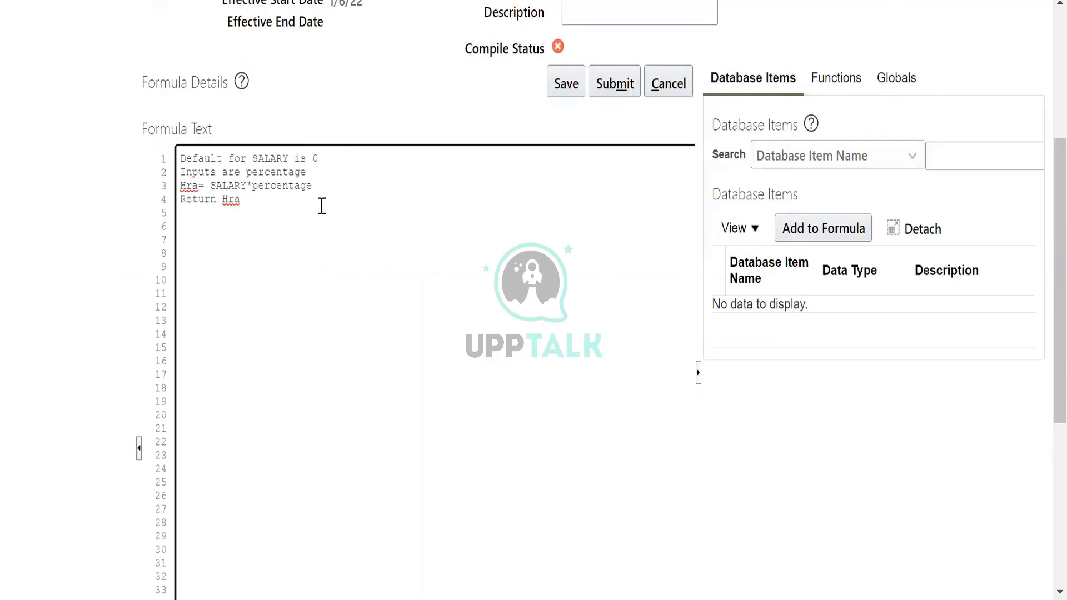
- Replace the reserved US prefix in the formula name with a person's first name and save the formula
{"action": "left_click", "coordinate": [571, 85]}
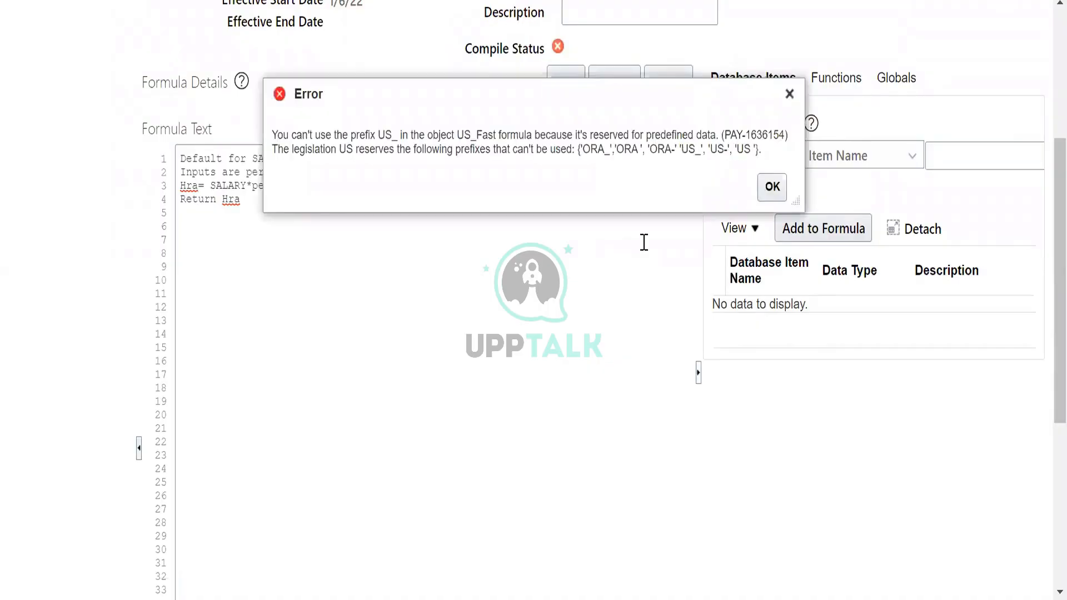
{"action": "left_click", "coordinate": [769, 252]}
{"action": "scroll", "coordinate": [477, 214], "scroll_direction": "up", "scroll_amount": 5}
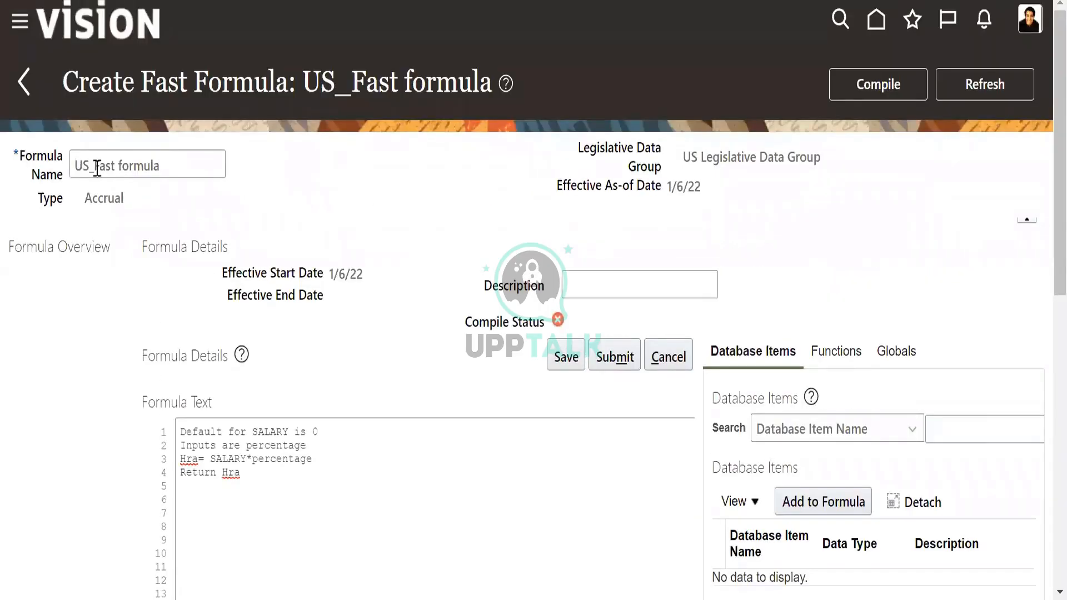
{"action": "left_click_drag", "start_coordinate": [89, 166], "coordinate": [75, 166]}
{"action": "key", "text": "BackSpace"}
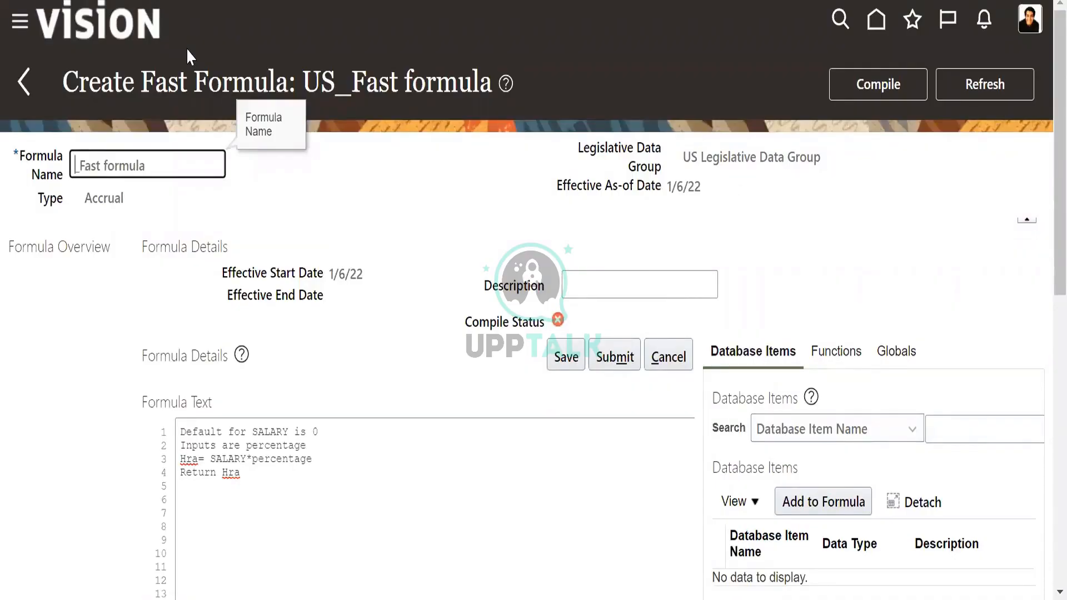
{"action": "type", "text": "Amit_"}
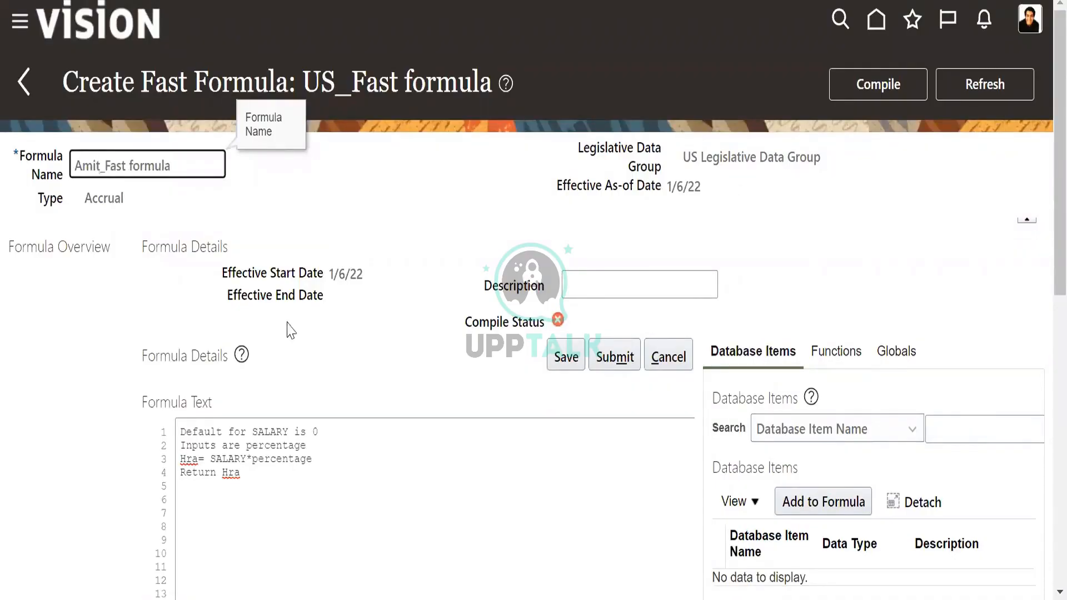
{"action": "scroll", "coordinate": [328, 369], "scroll_direction": "down", "scroll_amount": 3}
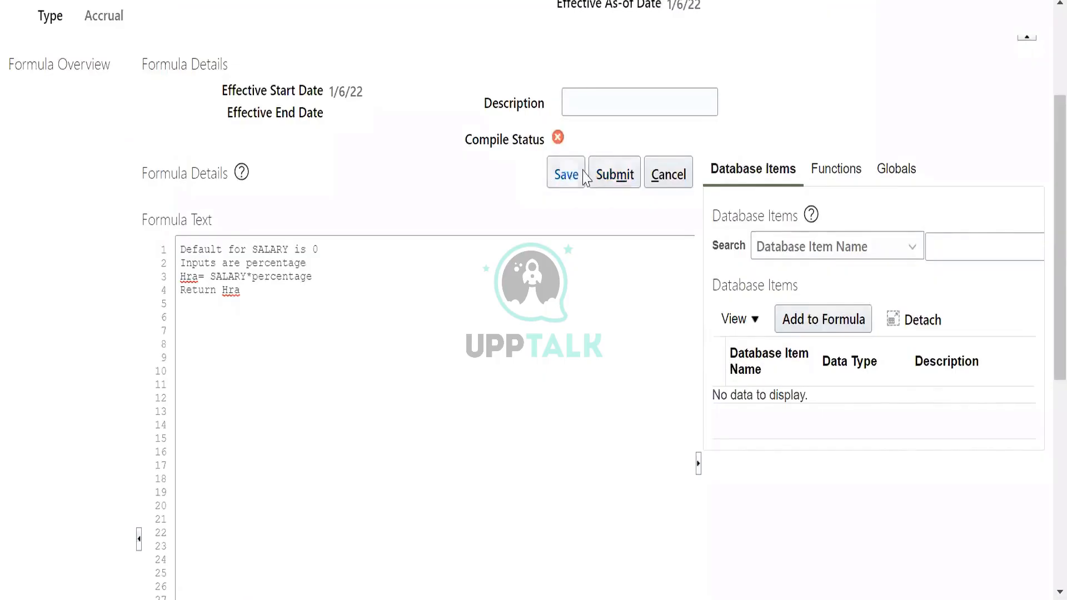
{"action": "left_click", "coordinate": [566, 175]}
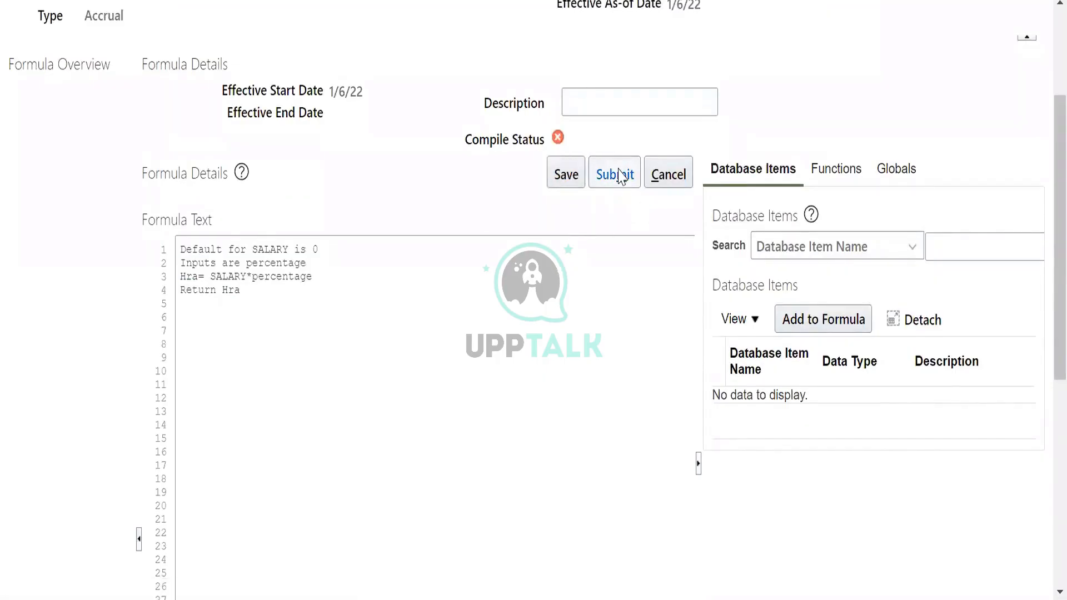
- Search the database items by Database Item Name for A% and widen the Database Items pane to read the list
{"action": "left_click", "coordinate": [844, 256]}
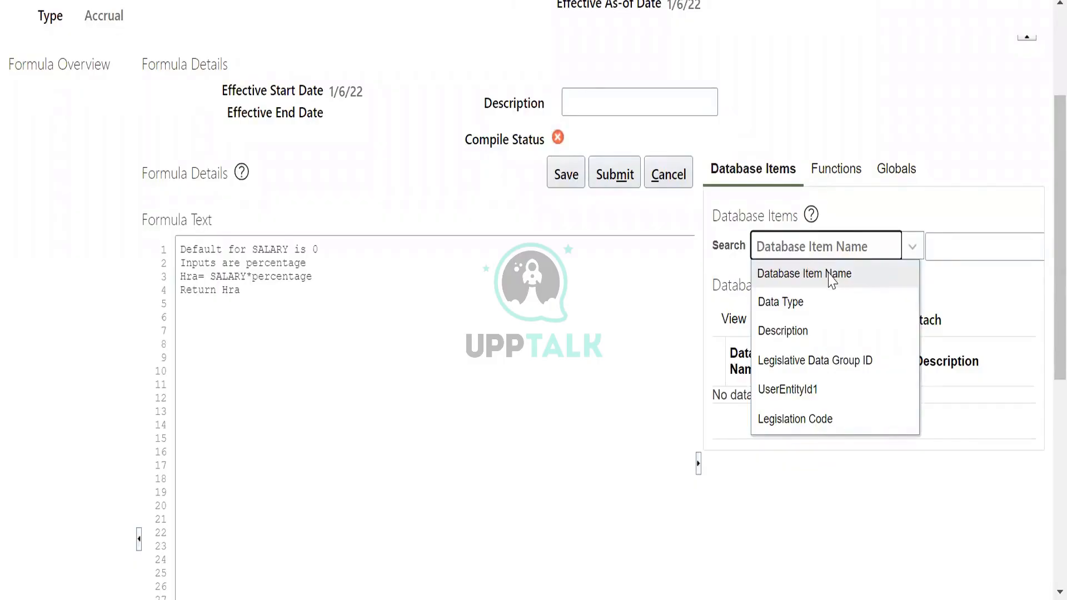
{"action": "left_click", "coordinate": [964, 248]}
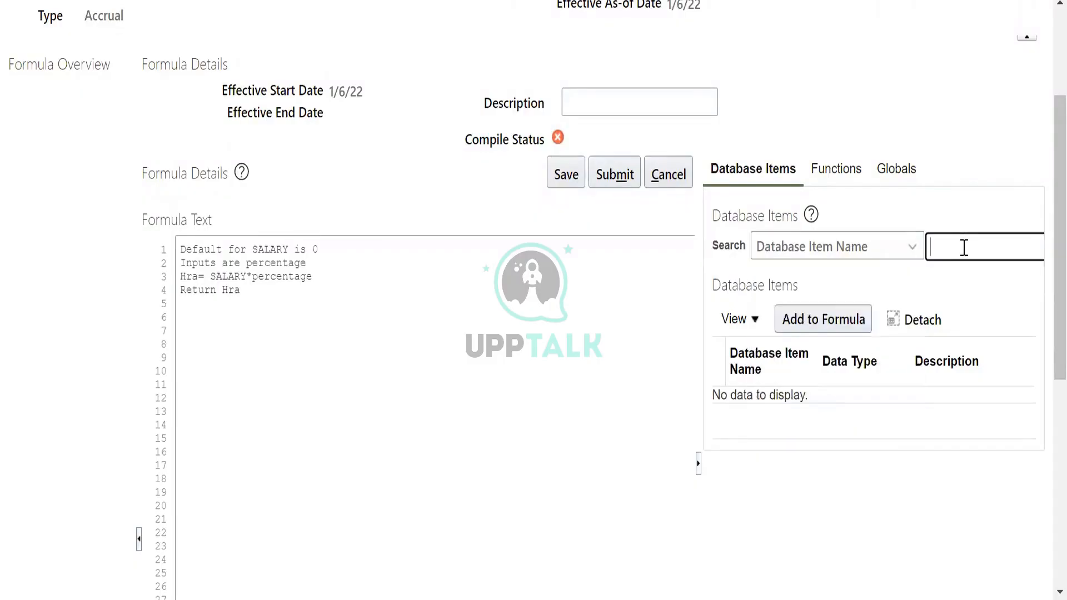
{"action": "scroll", "coordinate": [575, 417], "scroll_direction": "down", "scroll_amount": 5}
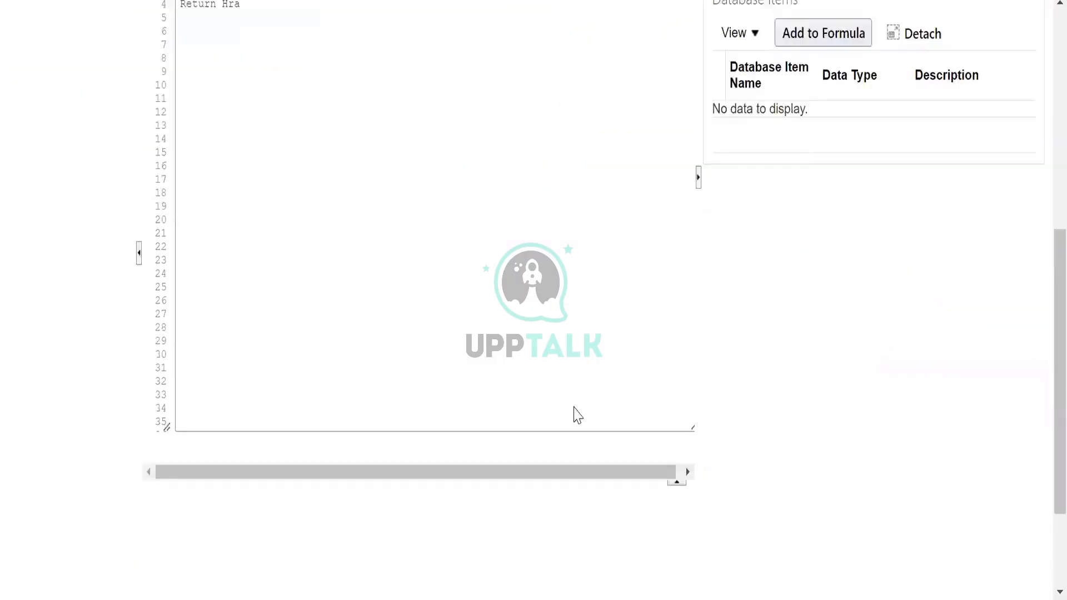
{"action": "scroll", "coordinate": [577, 417], "scroll_direction": "down", "scroll_amount": 3}
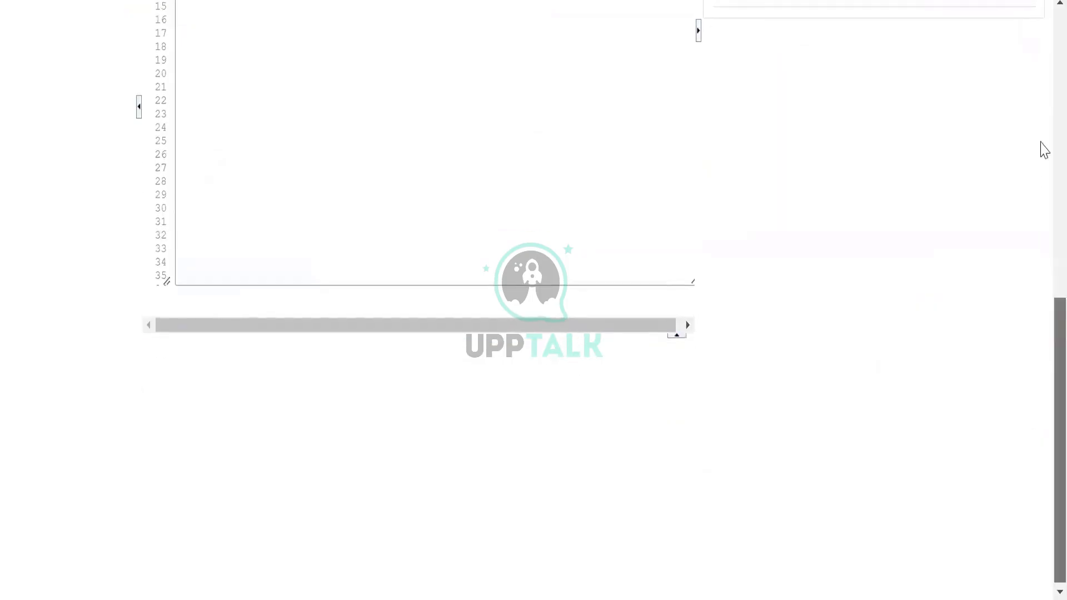
{"action": "scroll", "coordinate": [1043, 154], "scroll_direction": "up", "scroll_amount": 10}
{"action": "scroll", "coordinate": [1001, 233], "scroll_direction": "down", "scroll_amount": 2}
{"action": "left_click", "coordinate": [956, 277]}
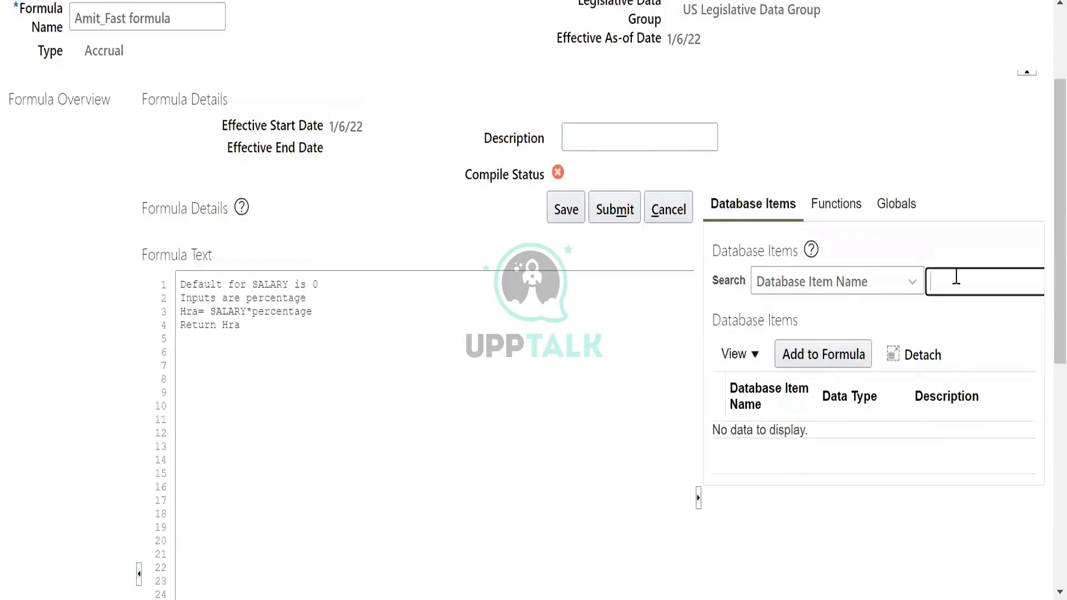
{"action": "type", "text": "a"}
{"action": "type", "text": "s"}
{"action": "key", "text": "BackSpace"}
{"action": "key", "text": "BackSpace"}
{"action": "type", "text": "A%"}
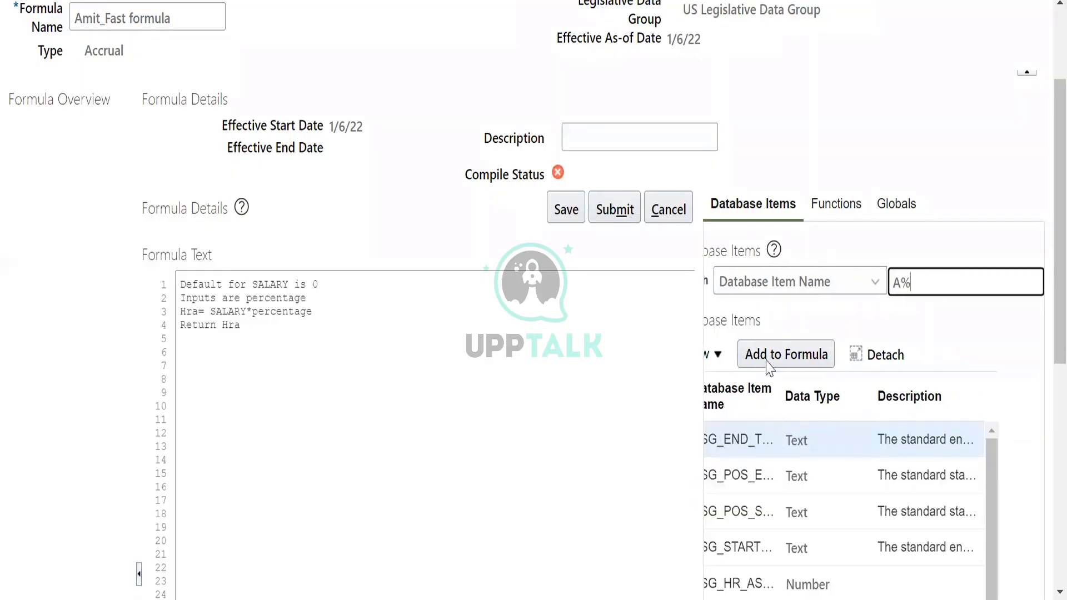
{"action": "scroll", "coordinate": [1041, 352], "scroll_direction": "down", "scroll_amount": 5}
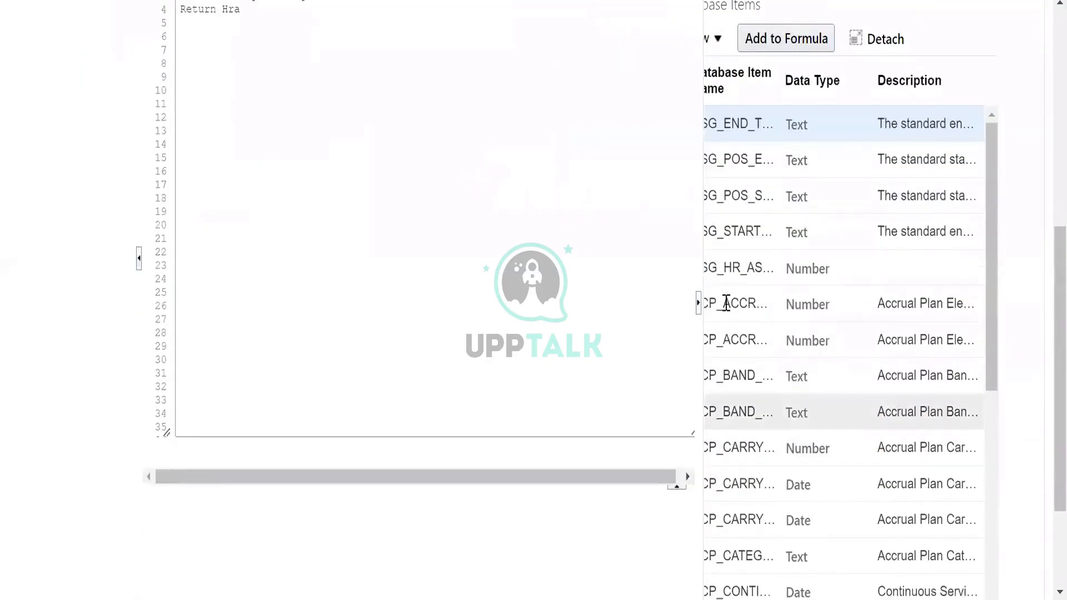
{"action": "left_click_drag", "start_coordinate": [699, 303], "coordinate": [626, 300]}
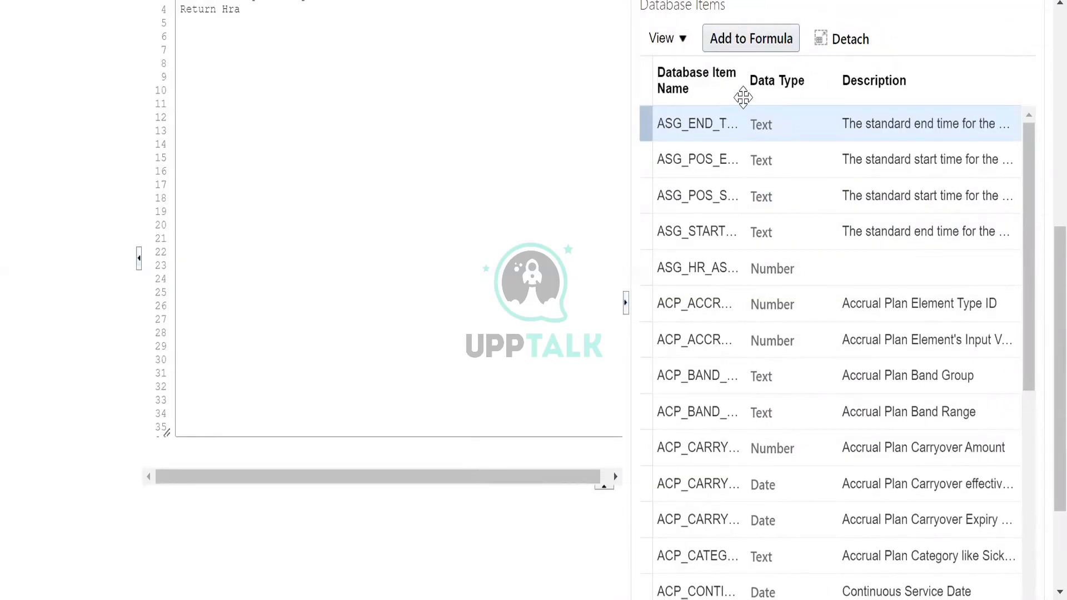
- Widen the Database Item Name column so the full item names can be read in the Database Items list
{"action": "left_click_drag", "start_coordinate": [743, 91], "coordinate": [842, 71]}
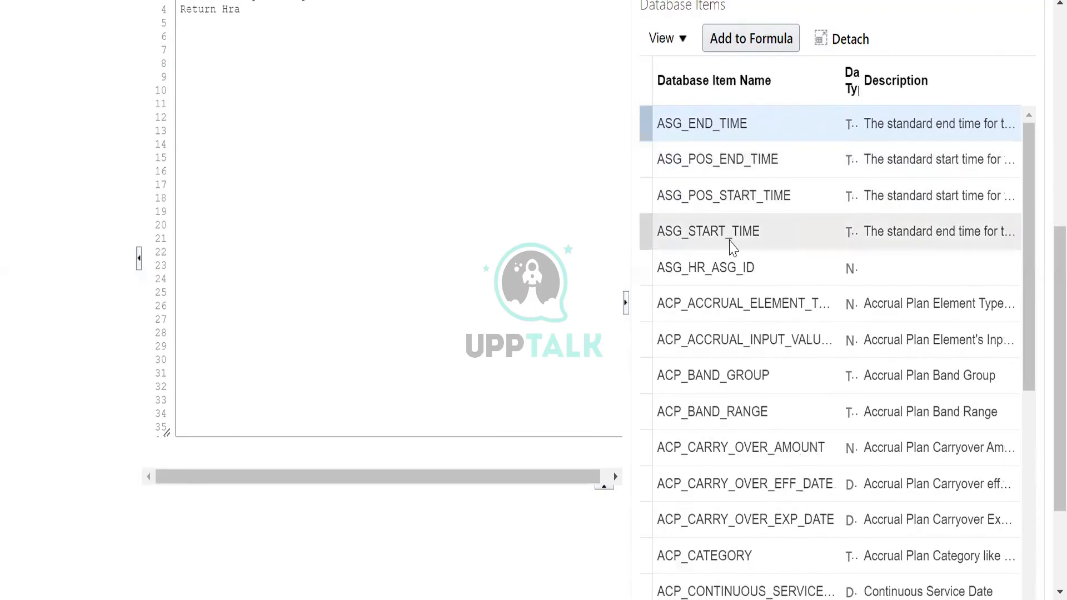
{"action": "scroll", "coordinate": [731, 245], "scroll_direction": "up", "scroll_amount": 3}
{"action": "left_click", "coordinate": [725, 305]}
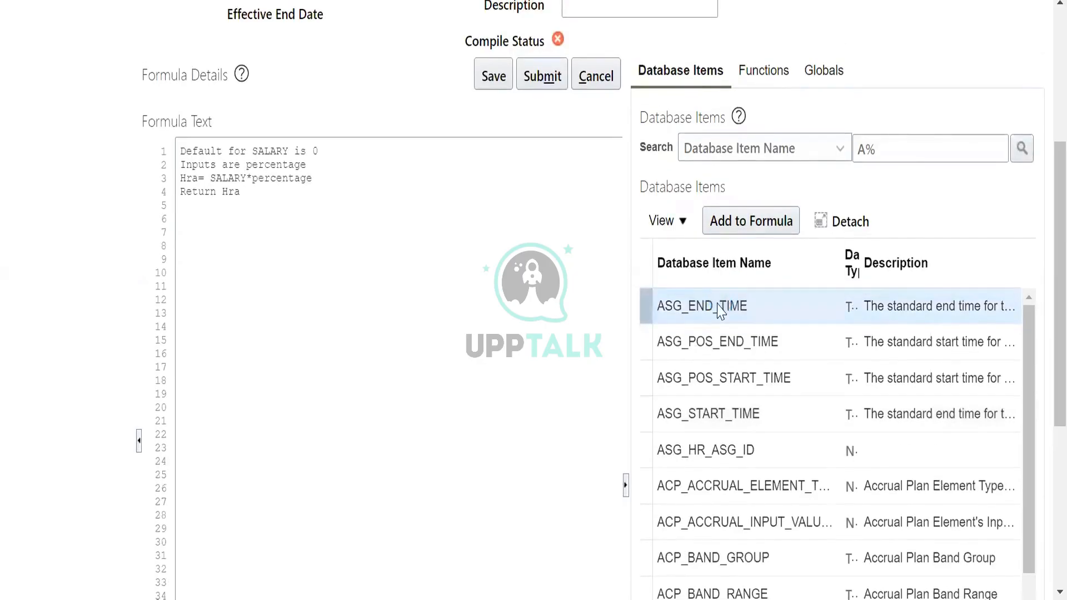
{"action": "scroll", "coordinate": [723, 306], "scroll_direction": "down", "scroll_amount": 4}
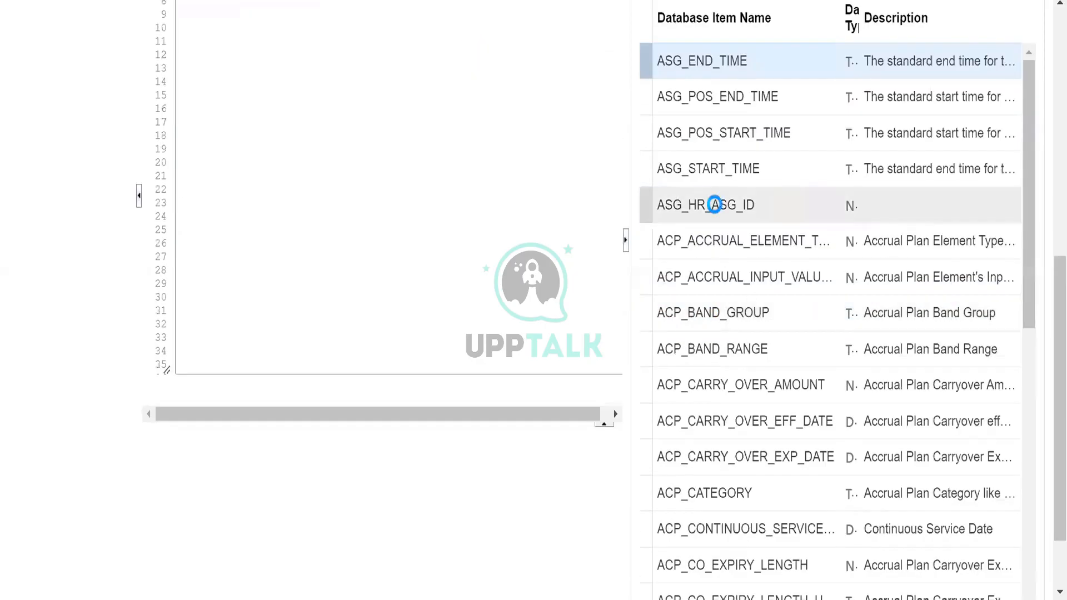
- Copy the database item name ASG_HR_ASG_ID from the Database Items list
{"action": "double_click", "coordinate": [715, 205]}
{"action": "left_click", "coordinate": [715, 205]}
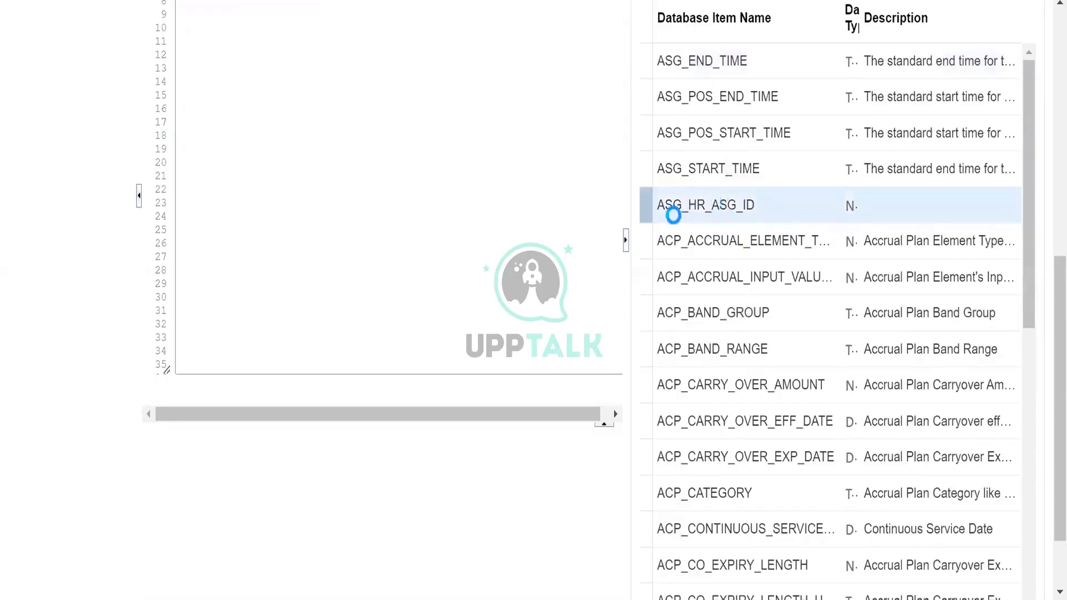
{"action": "right_click", "coordinate": [675, 210]}
{"action": "left_click", "coordinate": [697, 206]}
{"action": "double_click", "coordinate": [698, 206]}
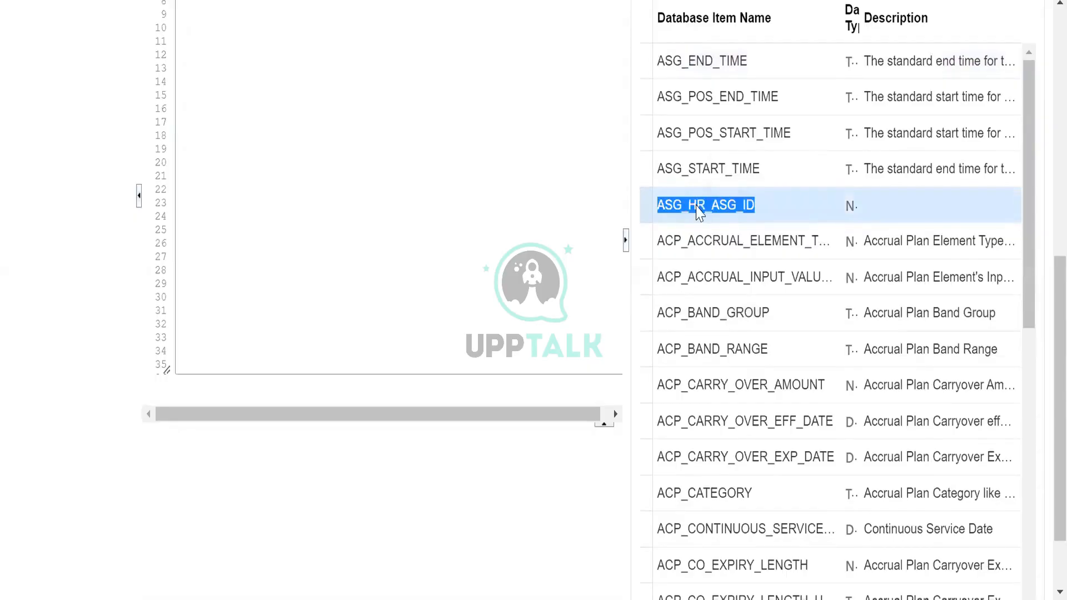
{"action": "right_click", "coordinate": [696, 205]}
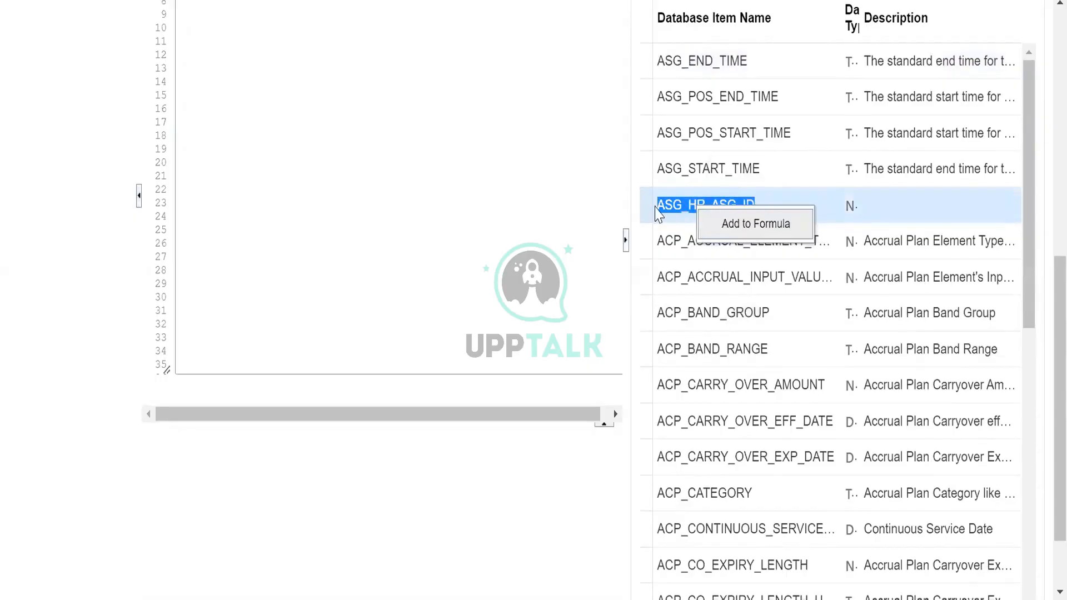
{"action": "left_click", "coordinate": [699, 206]}
{"action": "double_click", "coordinate": [700, 207]}
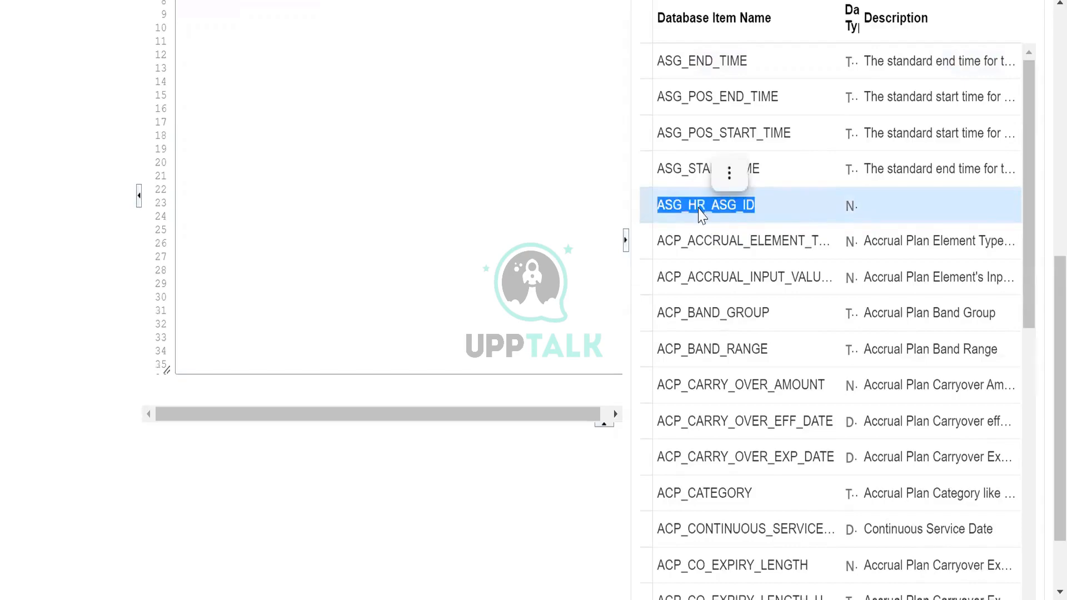
{"action": "left_click", "coordinate": [731, 174]}
{"action": "left_click", "coordinate": [751, 177]}
- Paste ASG_HR_ASG_ID on line 7 of the formula text, below the existing HRA lines
{"action": "scroll", "coordinate": [552, 209], "scroll_direction": "up", "scroll_amount": 10}
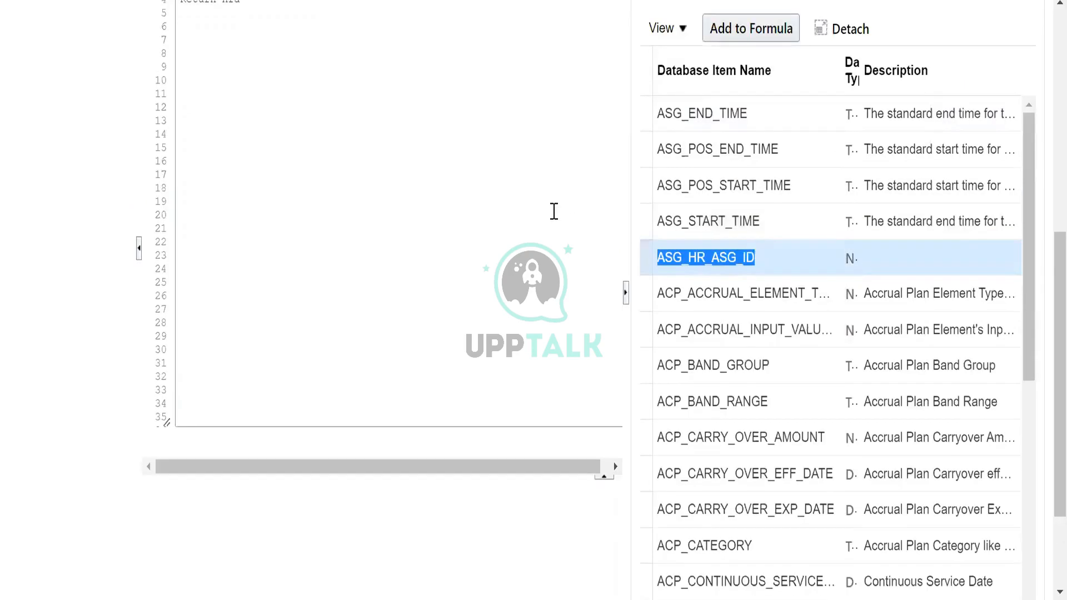
{"action": "scroll", "coordinate": [281, 262], "scroll_direction": "down", "scroll_amount": 5}
{"action": "left_click", "coordinate": [261, 222]}
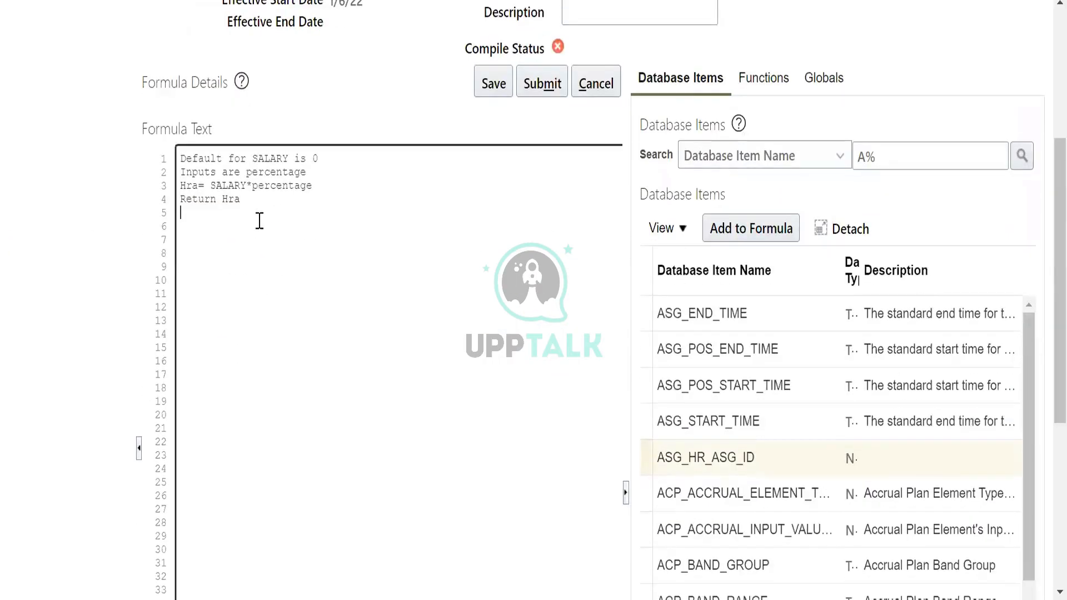
{"action": "key", "text": "ctrl+v"}
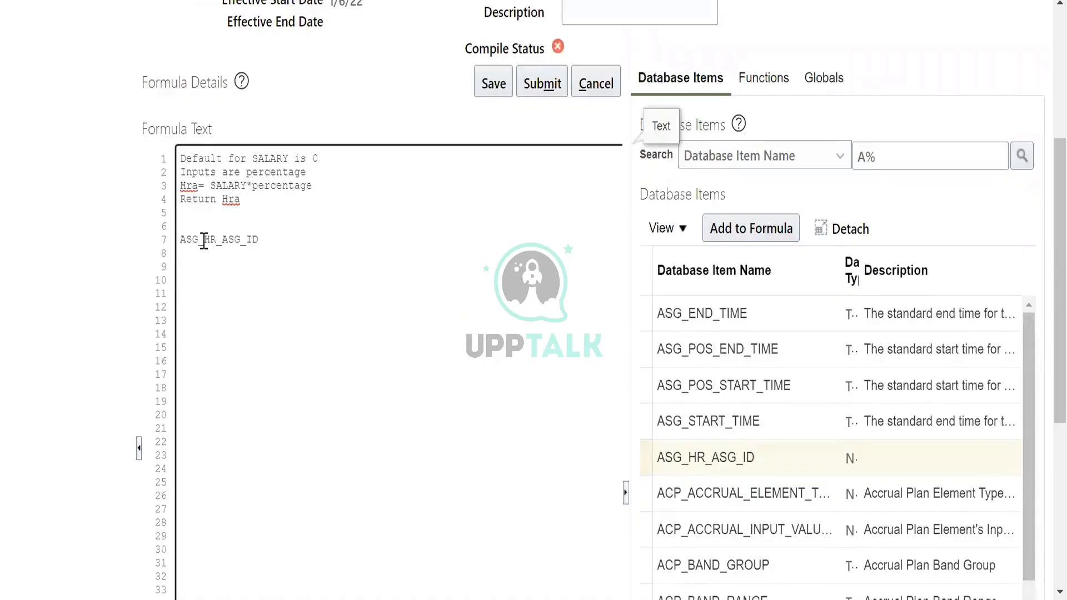
- Complete the ASG_HR_ASG_ID line so it reads "default for ASG_HR_ASG_ID is 0"
{"action": "left_click", "coordinate": [183, 240]}
{"action": "type", "text": "default forn"}
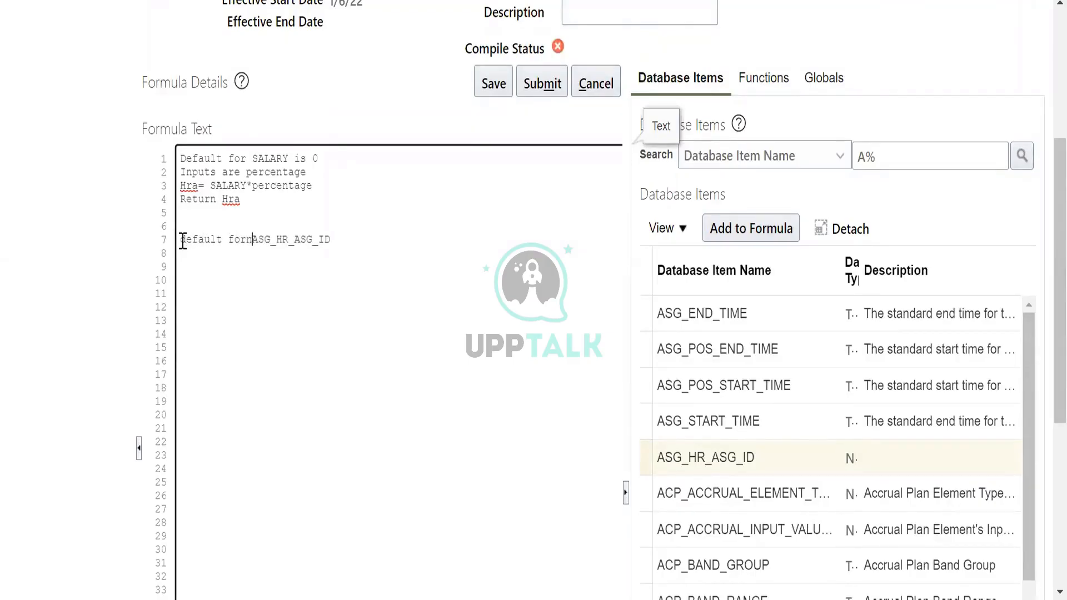
{"action": "key", "text": "BackSpace"}
{"action": "left_click", "coordinate": [351, 233]}
{"action": "key", "text": "BackSpace"}
{"action": "key", "text": "BackSpace"}
{"action": "type", "text": "D is 0 "}
- Add the lines "Inputs are percentage", "HRA= Salary*percentage" and "Return HRA" below the ASG_HR_ASG_ID default line
{"action": "type", "text": "Inputs a"}
{"action": "type", "text": "re pe"}
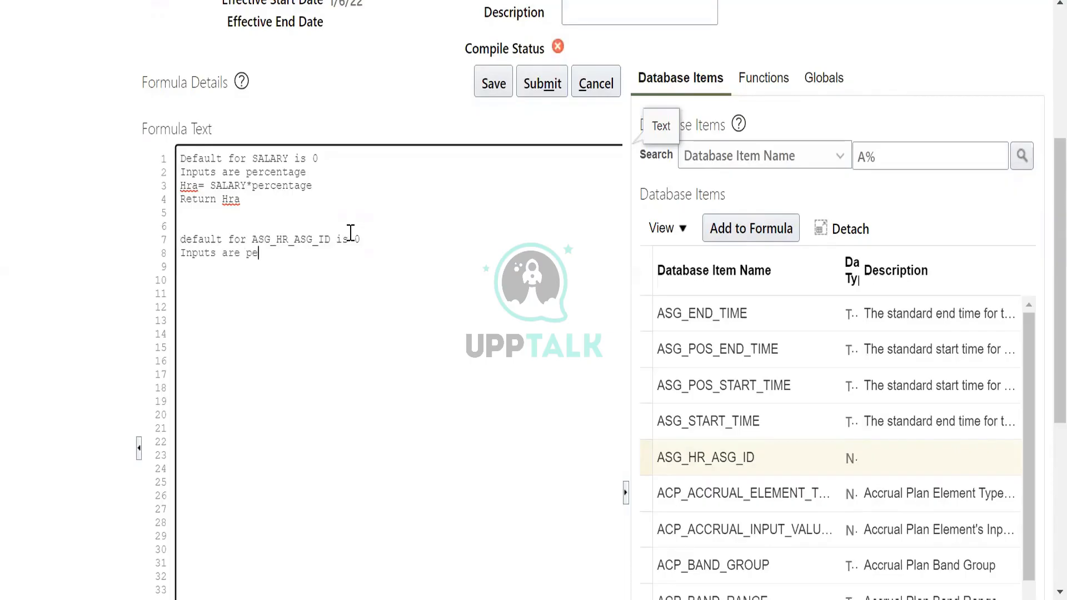
{"action": "type", "text": "rcentage"}
{"action": "key", "text": "Return"}
{"action": "type", "text": "HRA= Salary"}
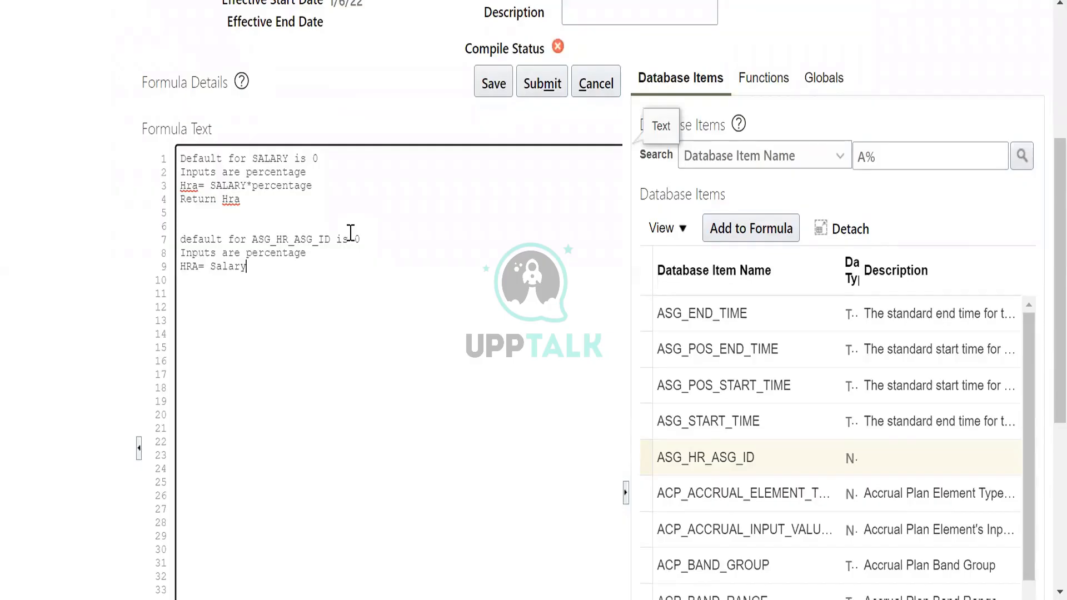
{"action": "type", "text": "*percen"}
{"action": "type", "text": "tage "}
{"action": "type", "text": "Return HRA"}
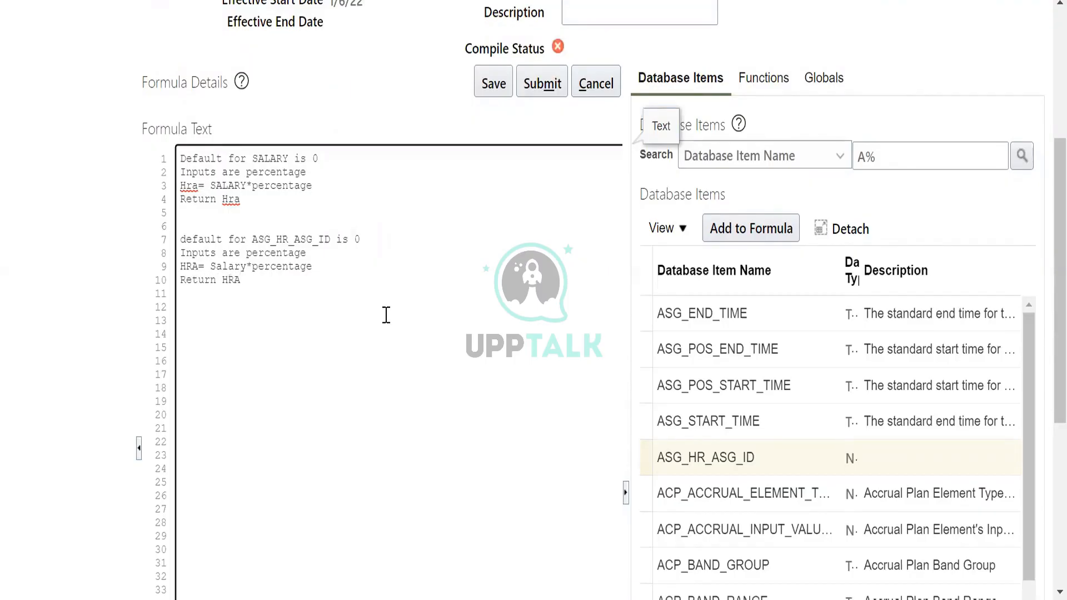
- Delete the four original SALARY formula lines and two of the blank lines above the new formula
{"action": "left_click_drag", "start_coordinate": [180, 158], "coordinate": [271, 202]}
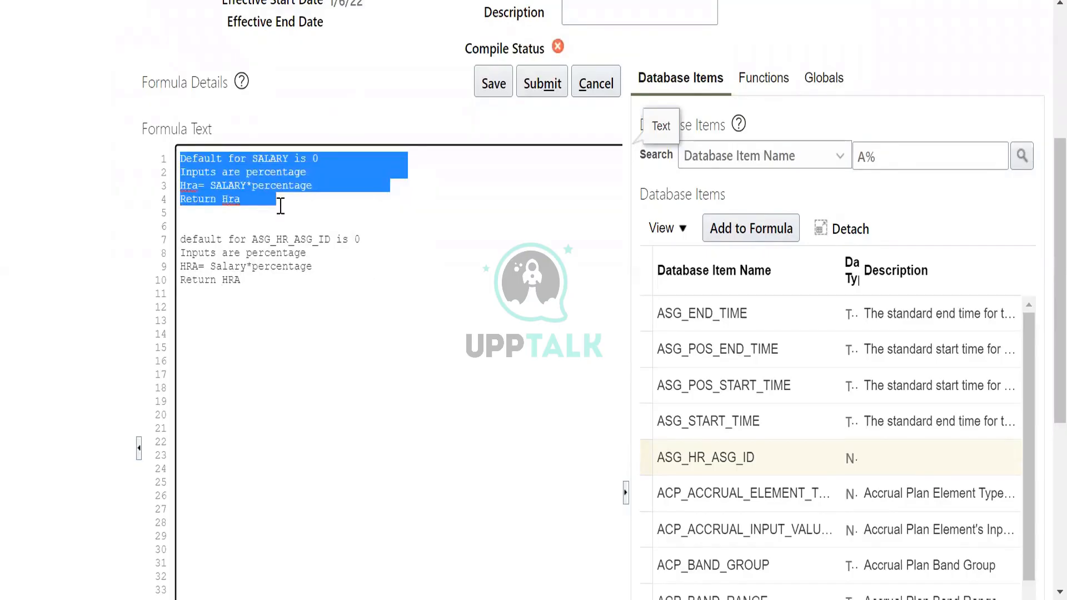
{"action": "key", "text": "BackSpace"}
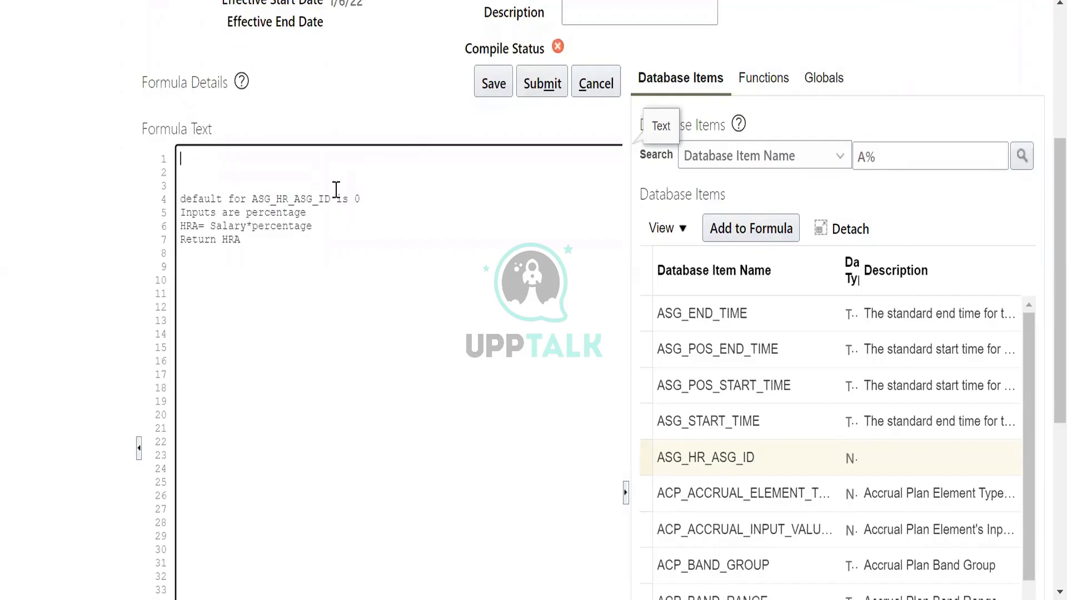
{"action": "left_click", "coordinate": [191, 166]}
{"action": "key", "text": "Delete"}
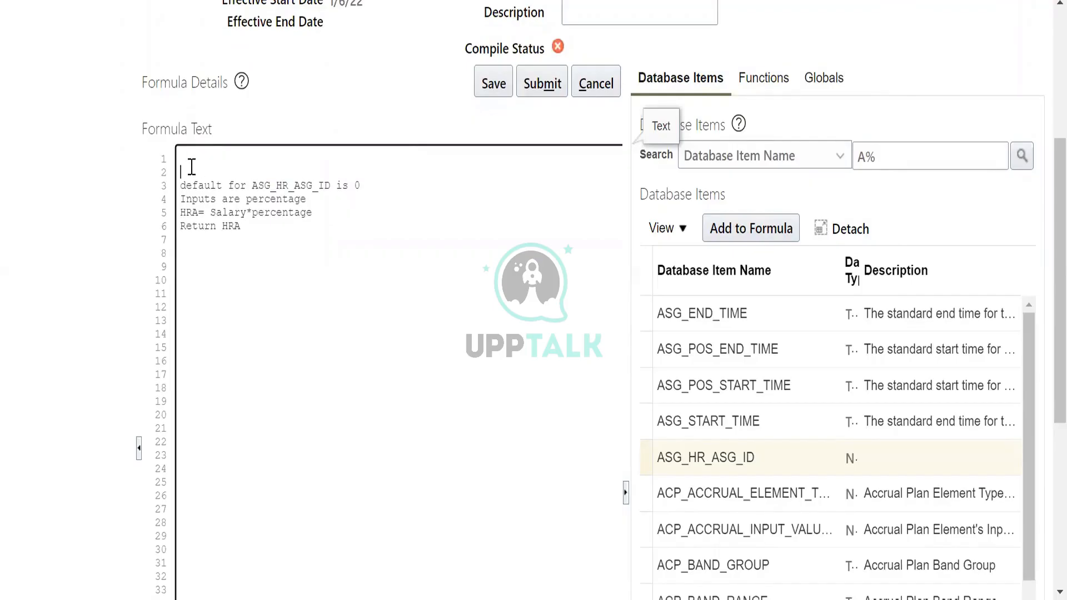
{"action": "key", "text": "Delete"}
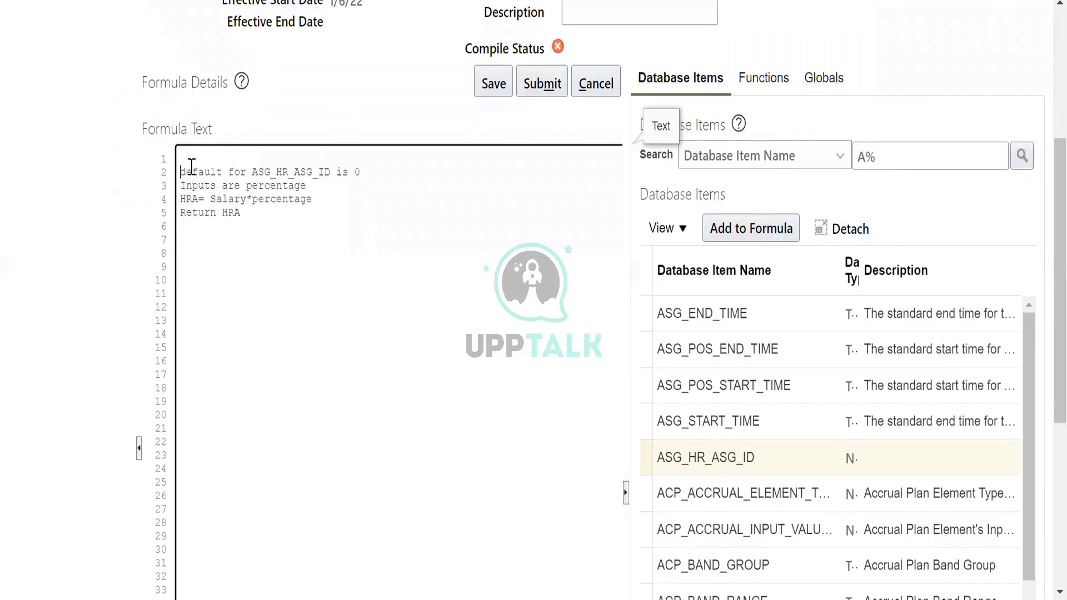
- Save and submit the fast formula, and send it for compilation
{"action": "left_click", "coordinate": [493, 84]}
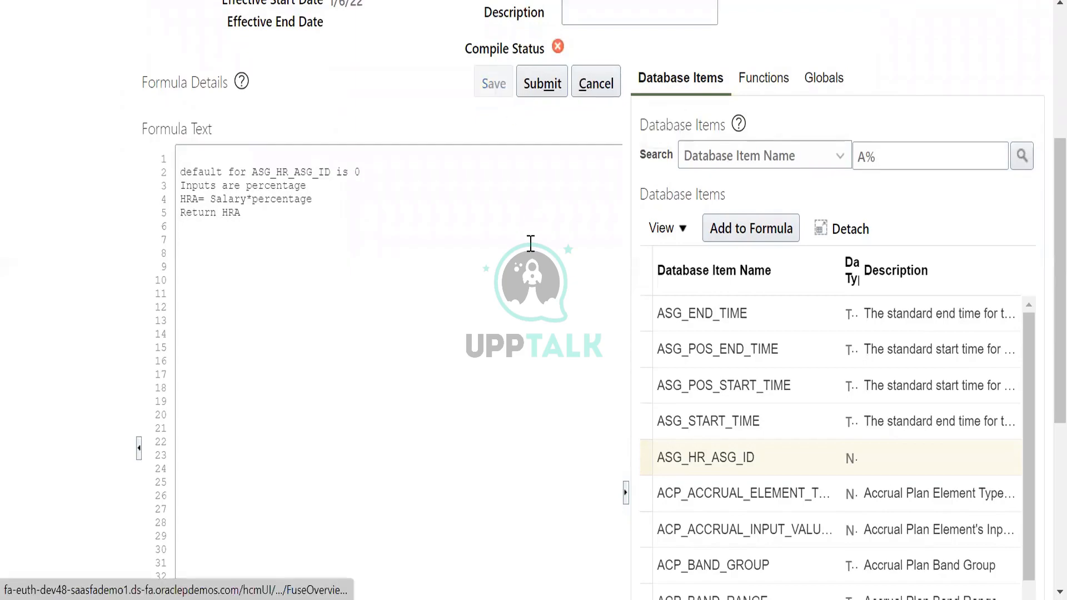
{"action": "left_click", "coordinate": [550, 84]}
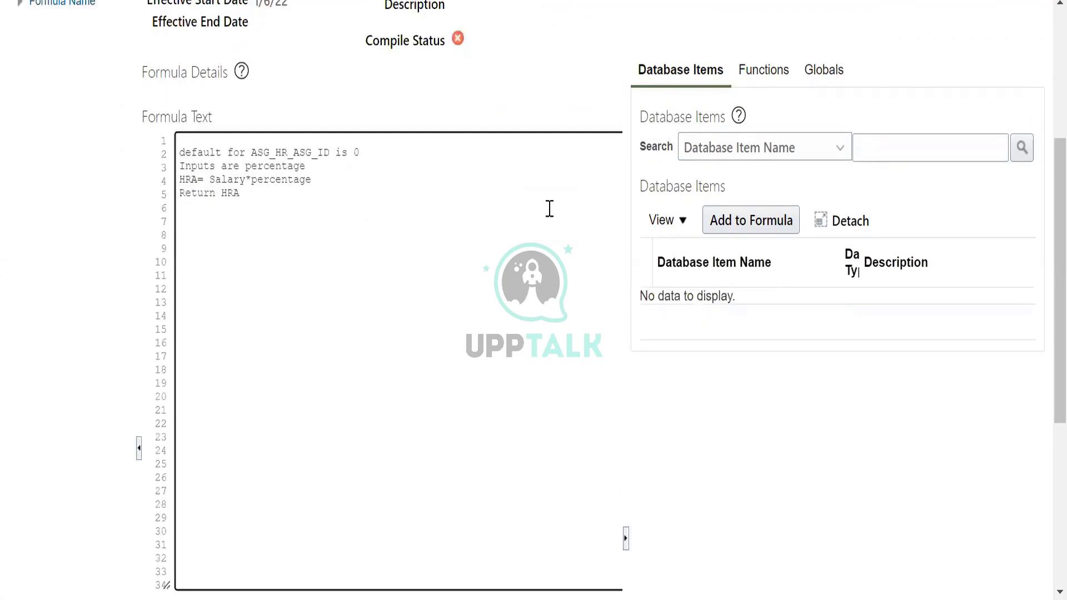
{"action": "scroll", "coordinate": [549, 208], "scroll_direction": "up", "scroll_amount": 3}
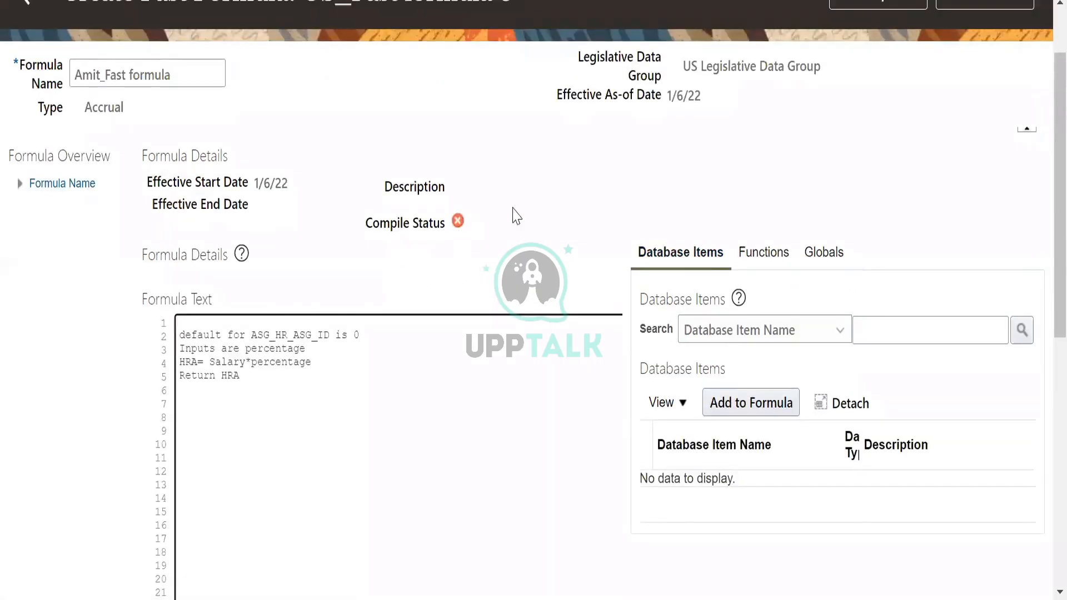
{"action": "scroll", "coordinate": [602, 203], "scroll_direction": "up", "scroll_amount": 2}
{"action": "left_click", "coordinate": [878, 88]}
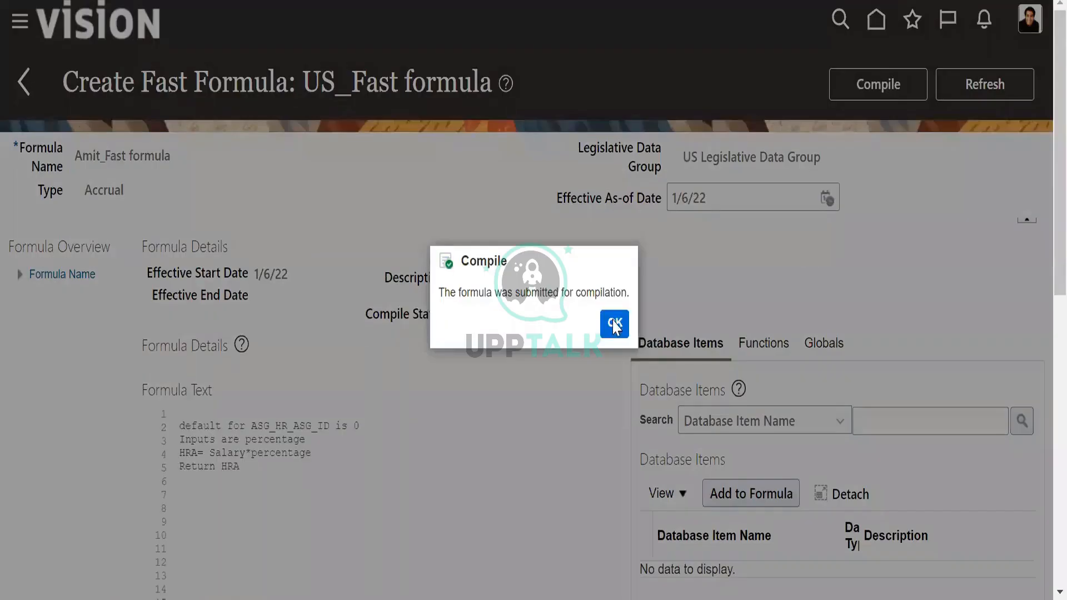
{"action": "left_click", "coordinate": [615, 327]}
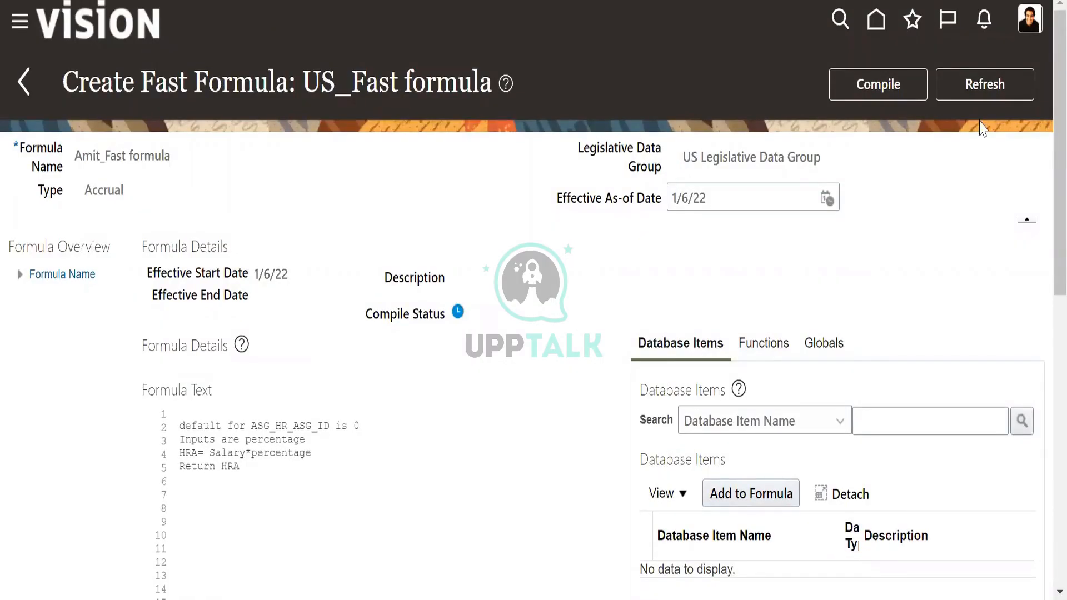
- Refresh the fast formula page repeatedly to check the compile status, and review the formula text
{"action": "left_click", "coordinate": [976, 89]}
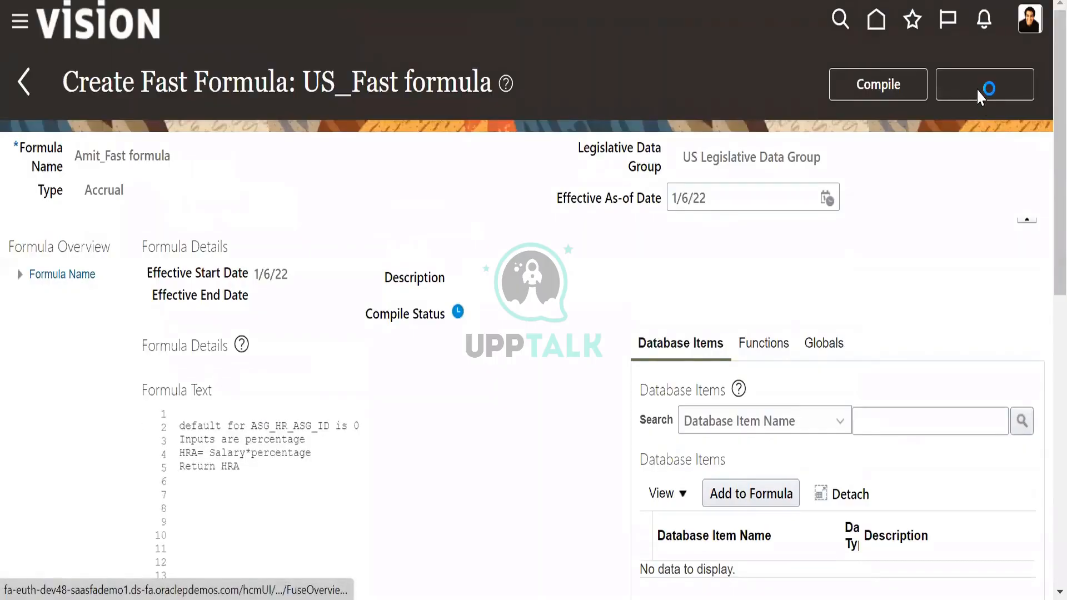
{"action": "left_click", "coordinate": [976, 88]}
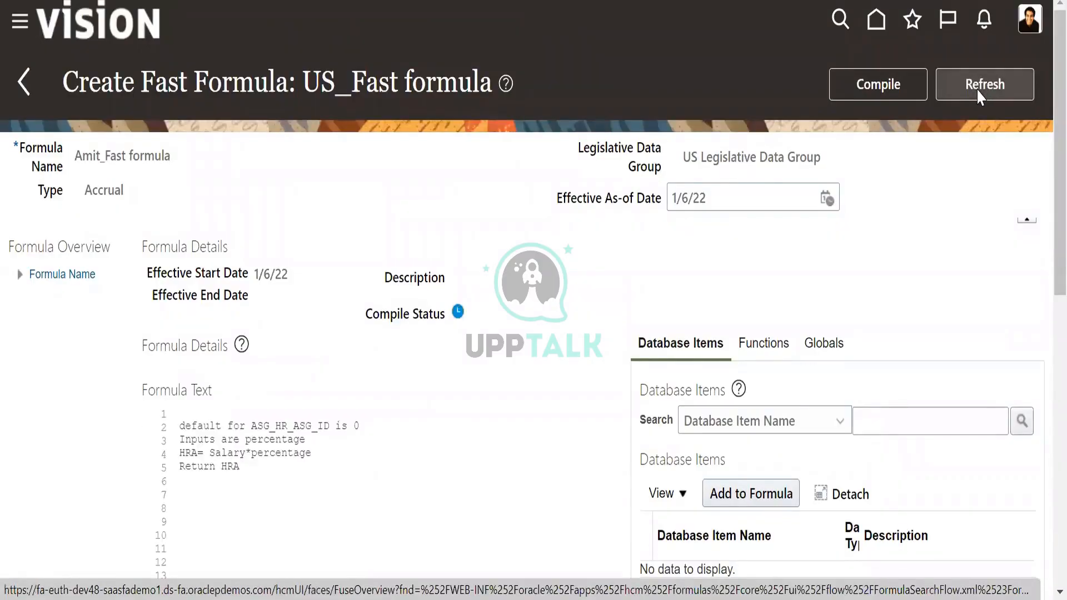
{"action": "left_click", "coordinate": [976, 89]}
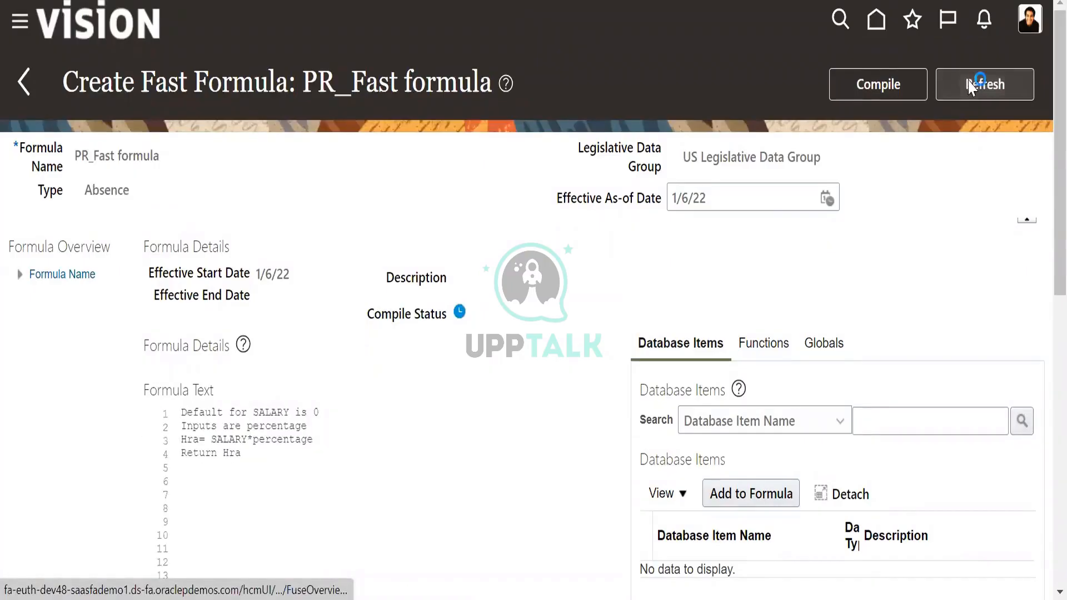
{"action": "left_click", "coordinate": [968, 78]}
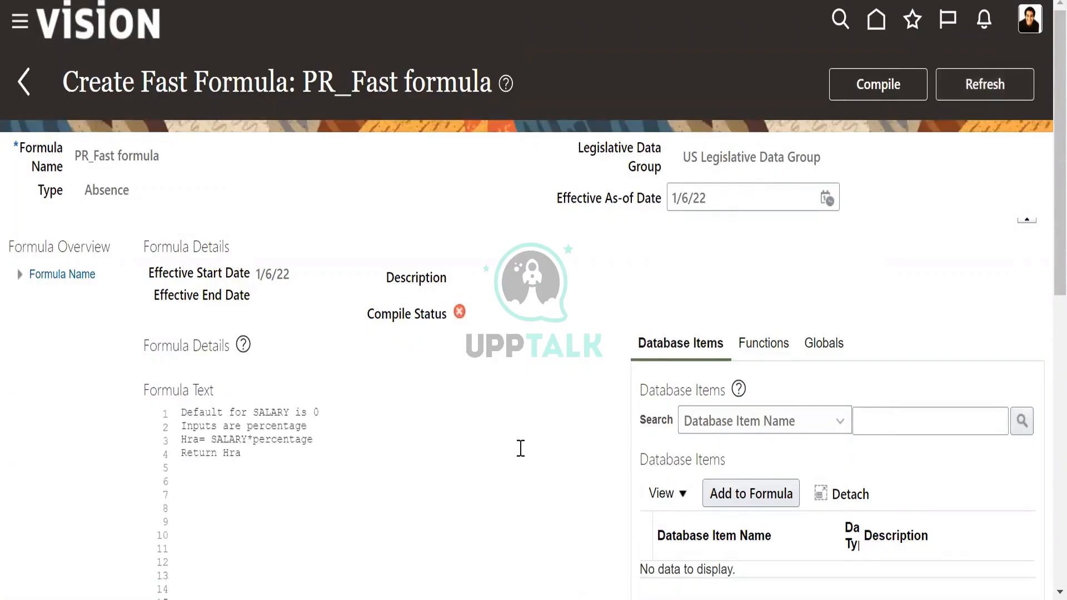
{"action": "scroll", "coordinate": [531, 445], "scroll_direction": "down", "scroll_amount": 3}
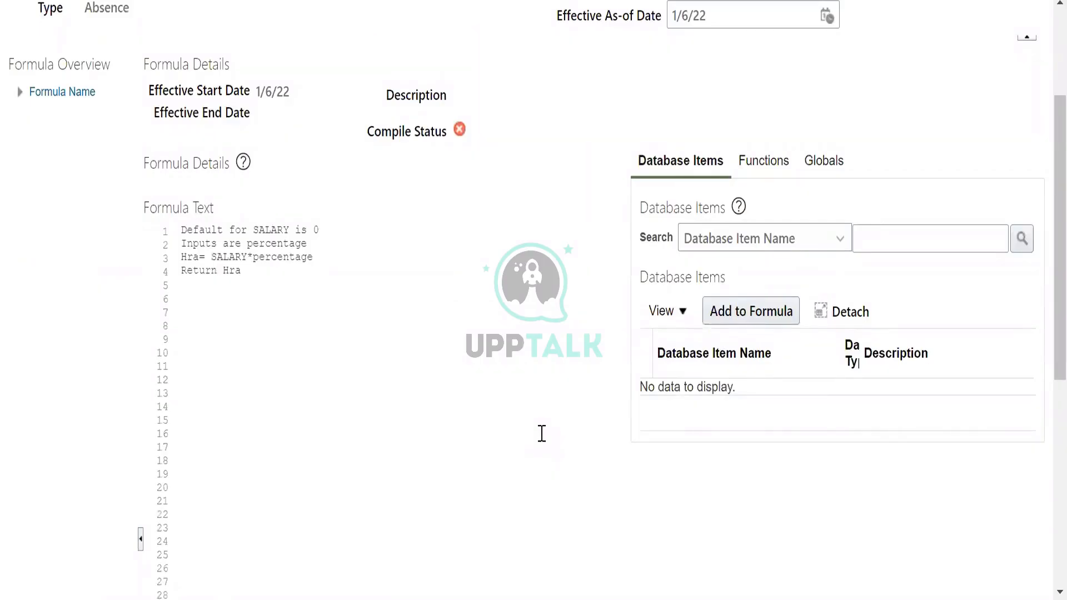
{"action": "scroll", "coordinate": [542, 433], "scroll_direction": "up", "scroll_amount": 3}
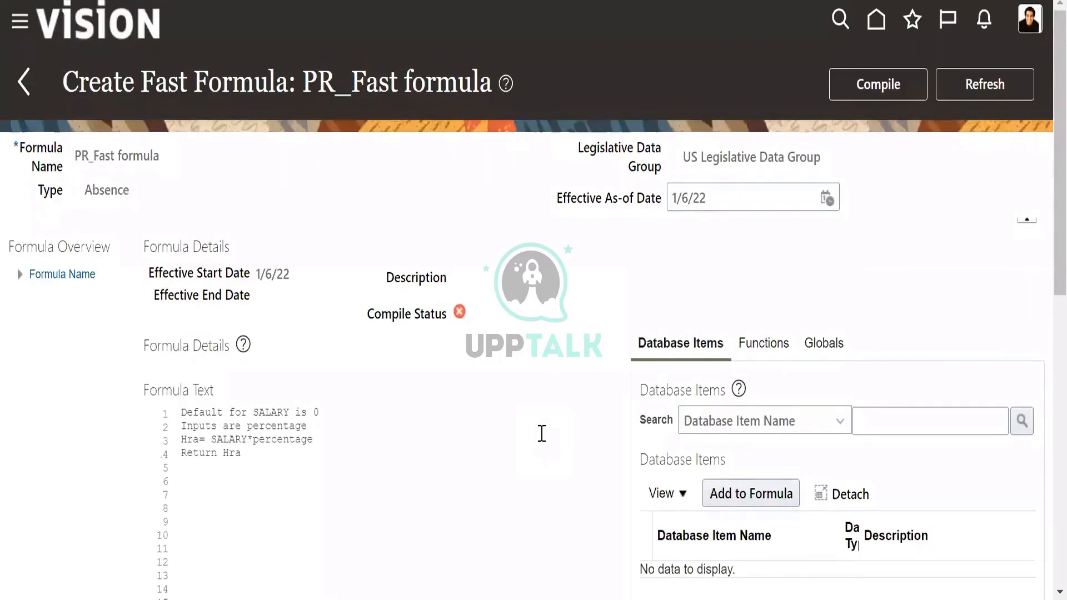
{"action": "scroll", "coordinate": [541, 433], "scroll_direction": "down", "scroll_amount": 2}
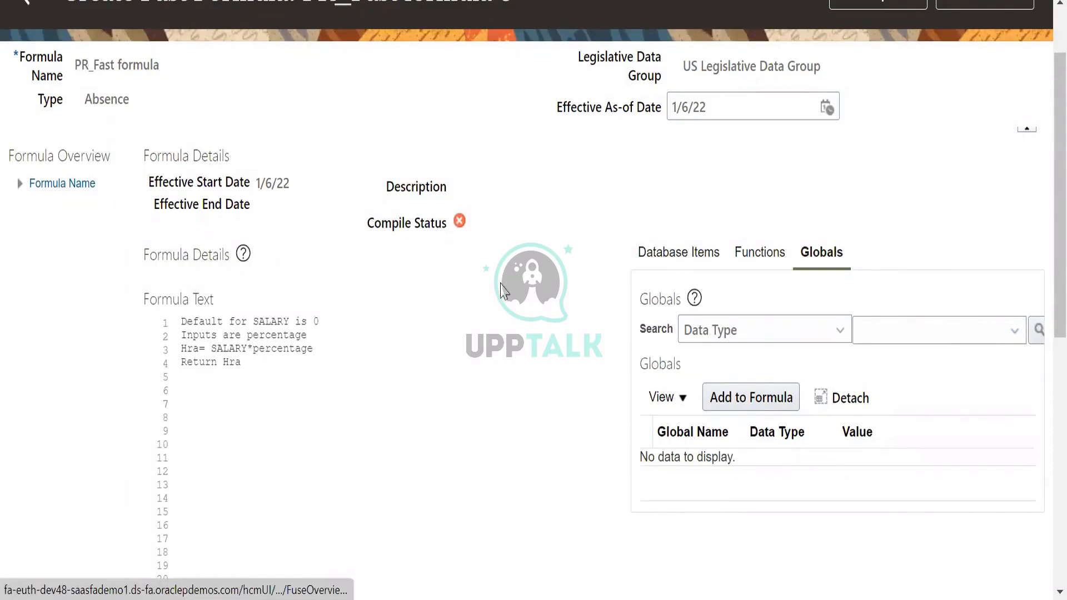
- Switch to the PowerPoint presentation and copy the four-statement HRA formula based on SPOT_BONUS_AMOUNT_ASG_ENTRY_VALUE from slide 11
{"action": "key", "text": "alt+Tab"}
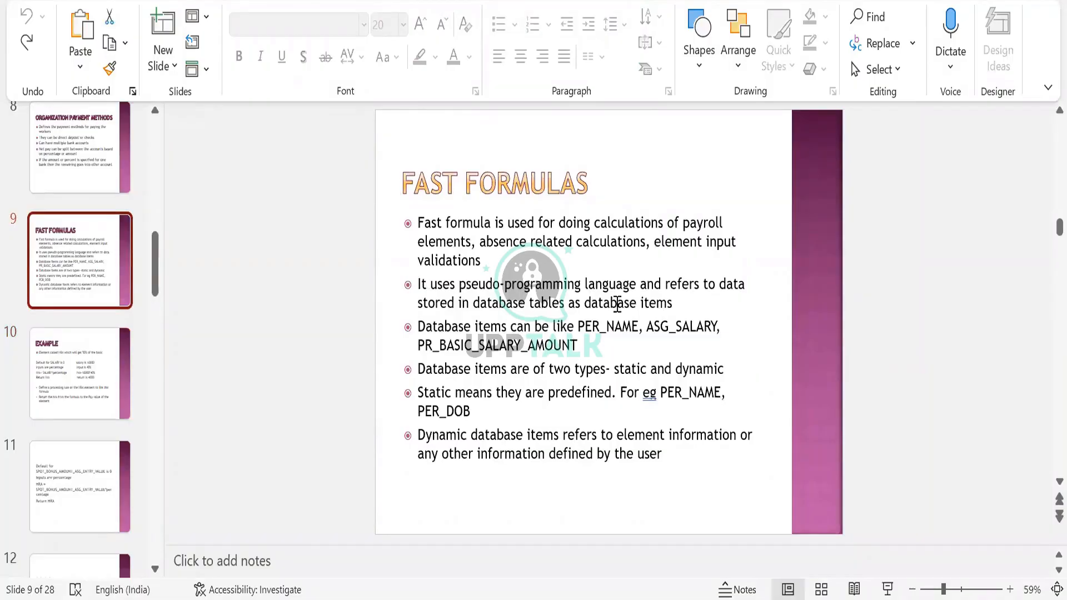
{"action": "left_click", "coordinate": [51, 174]}
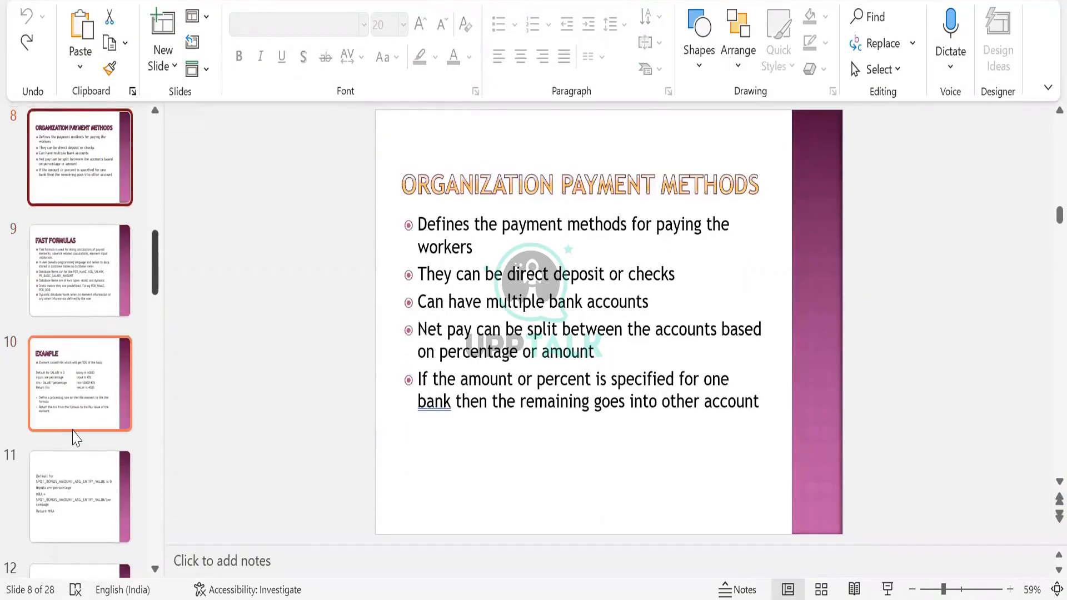
{"action": "left_click", "coordinate": [73, 430]}
{"action": "left_click", "coordinate": [79, 474]}
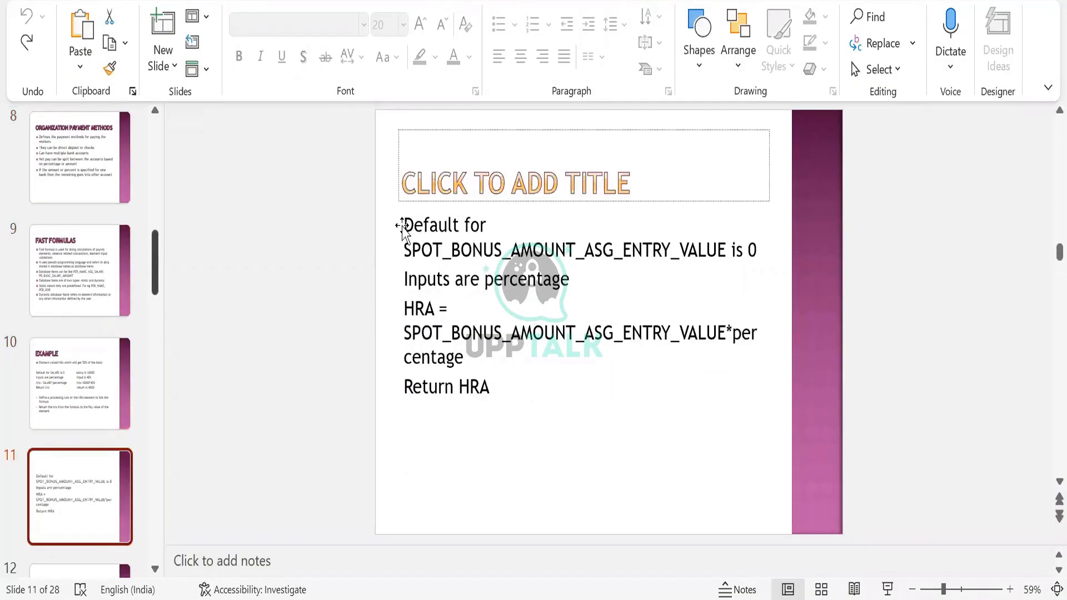
{"action": "left_click_drag", "start_coordinate": [402, 224], "coordinate": [502, 386]}
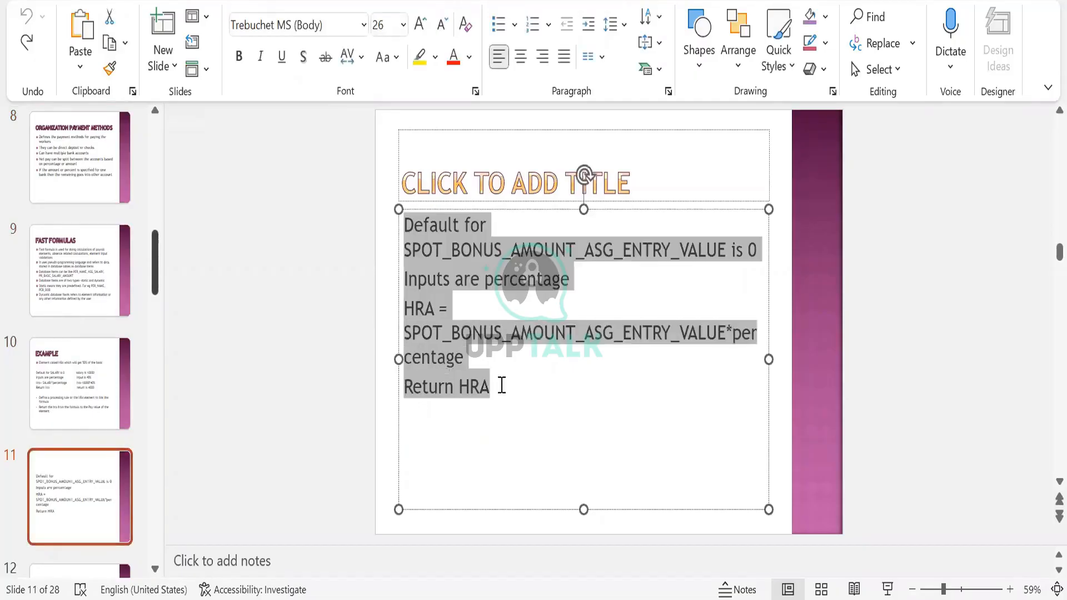
{"action": "right_click", "coordinate": [439, 271]}
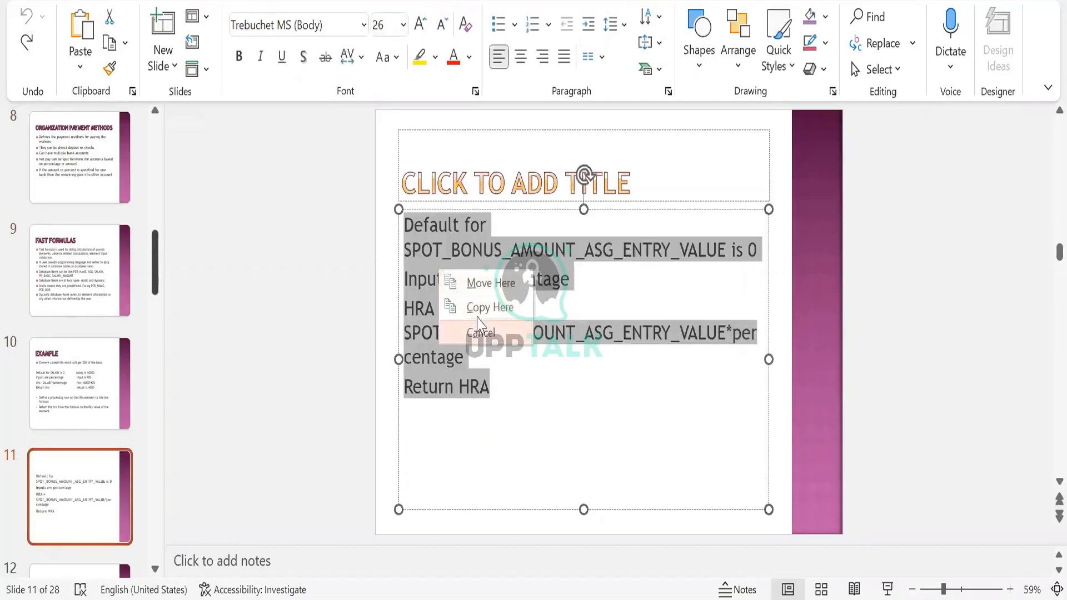
{"action": "left_click", "coordinate": [477, 324]}
{"action": "left_click_drag", "start_coordinate": [403, 225], "coordinate": [506, 382]}
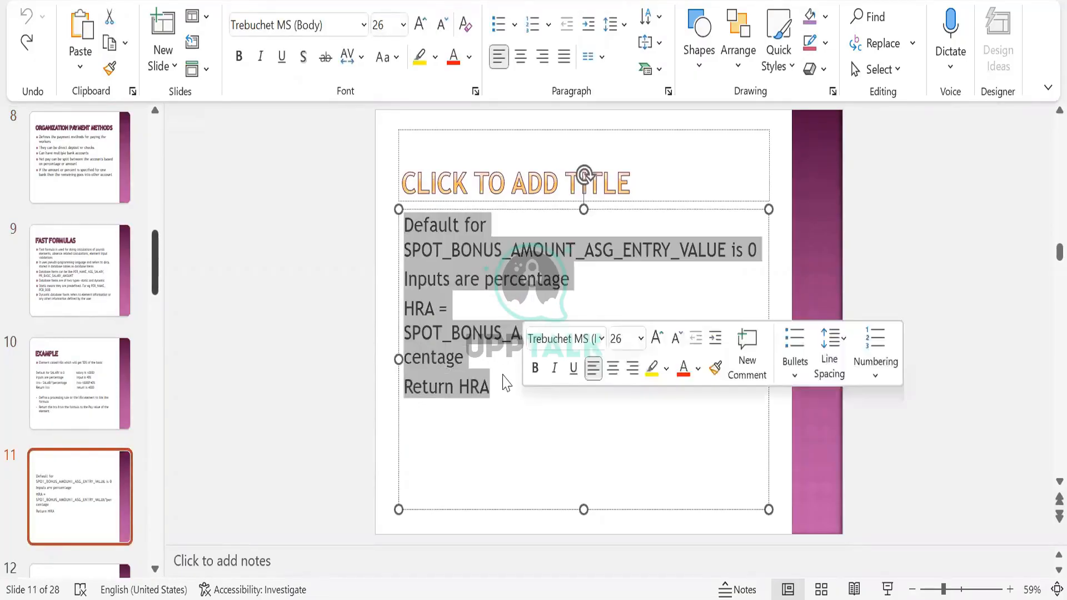
{"action": "right_click", "coordinate": [420, 260]}
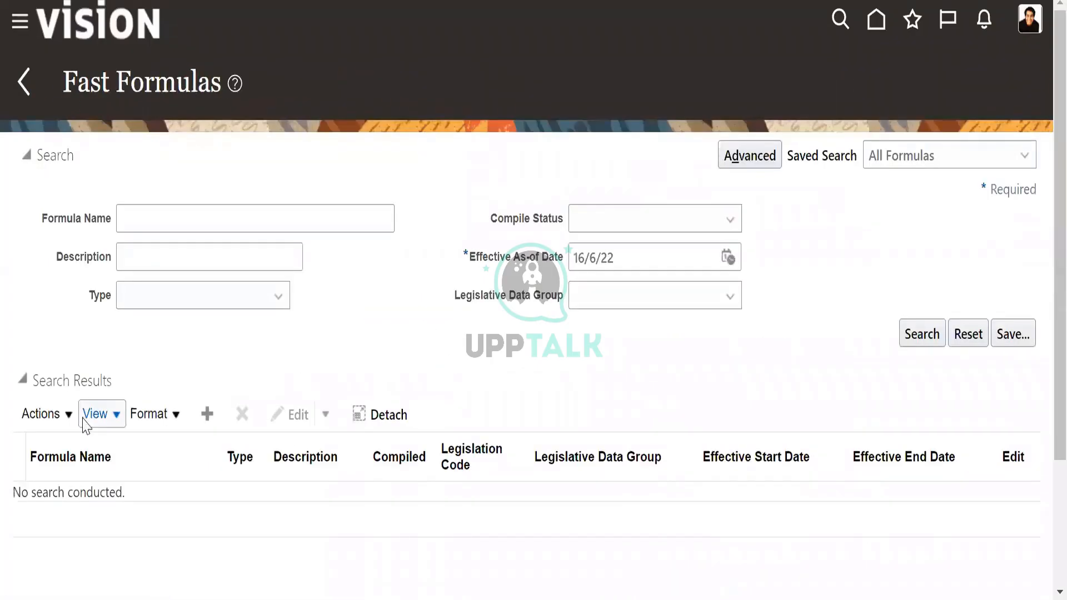
- Start a new fast formula in Oracle HCM named "PR_Fast formula" with the type Accrual
{"action": "left_click", "coordinate": [38, 414]}
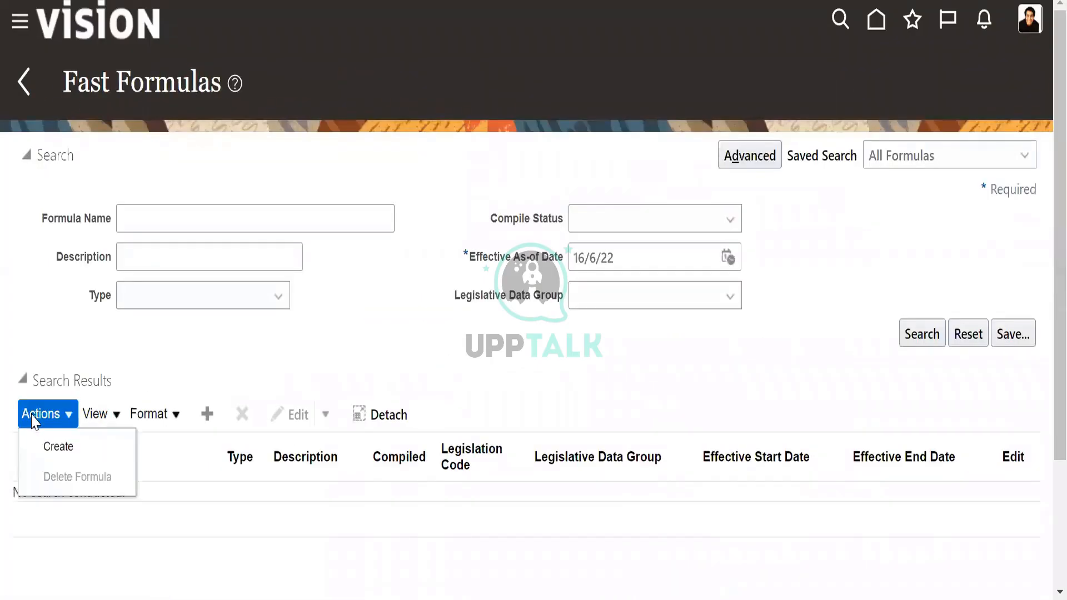
{"action": "left_click", "coordinate": [44, 450]}
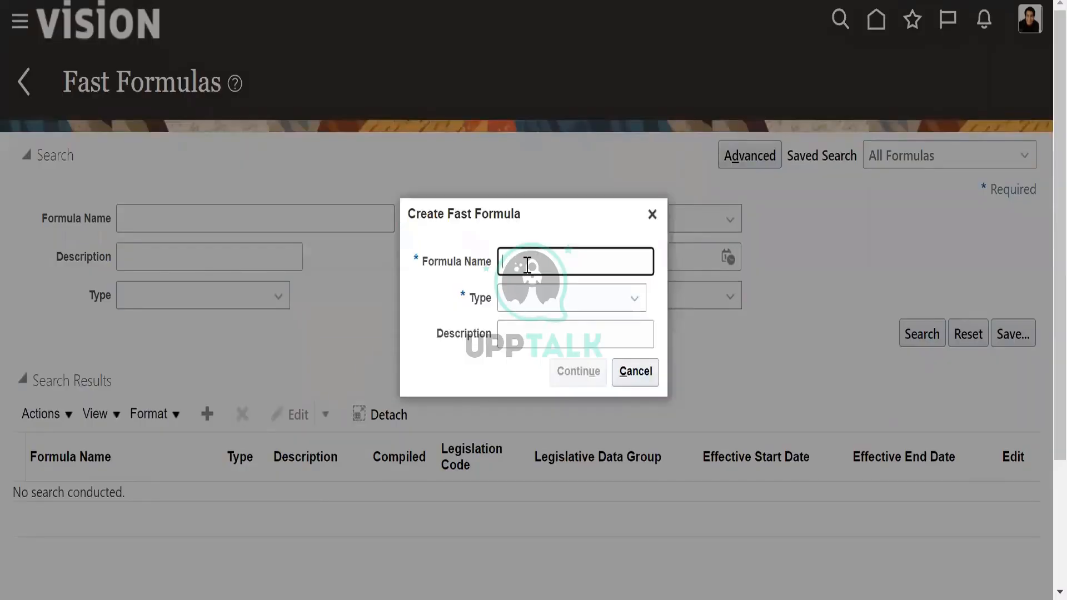
{"action": "type", "text": "PR_Fast formula"}
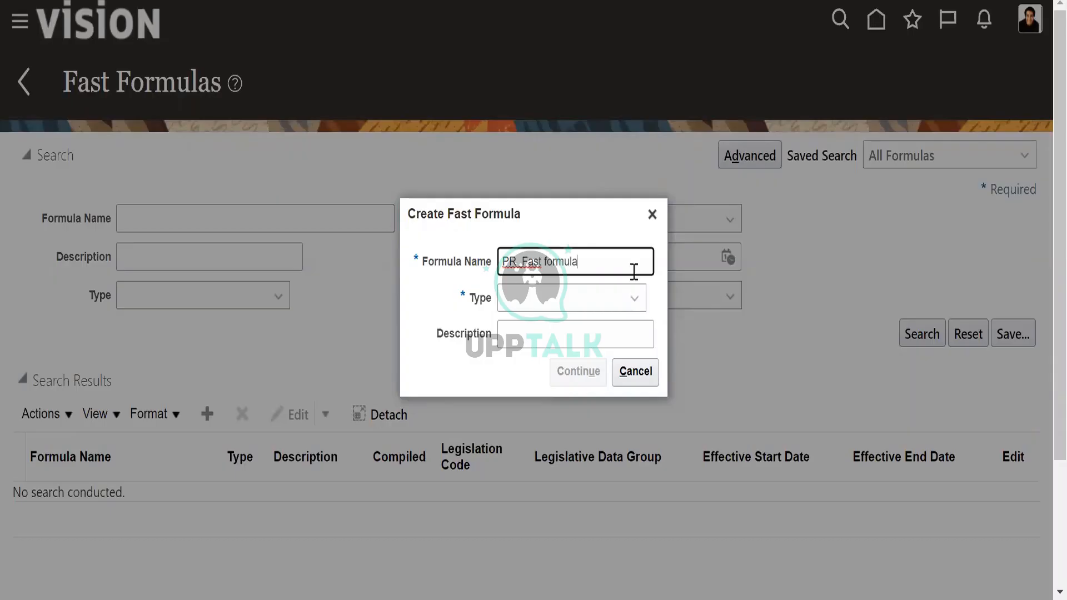
{"action": "left_click", "coordinate": [550, 307]}
{"action": "scroll", "coordinate": [612, 514], "scroll_direction": "down", "scroll_amount": 1}
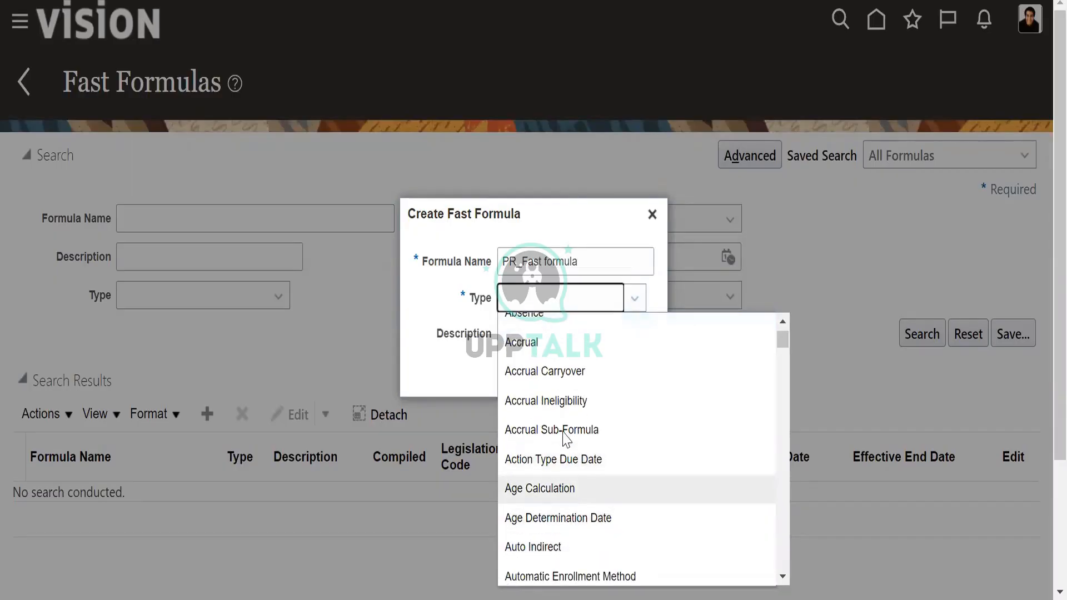
{"action": "scroll", "coordinate": [555, 380], "scroll_direction": "up", "scroll_amount": 1}
{"action": "left_click", "coordinate": [543, 383]}
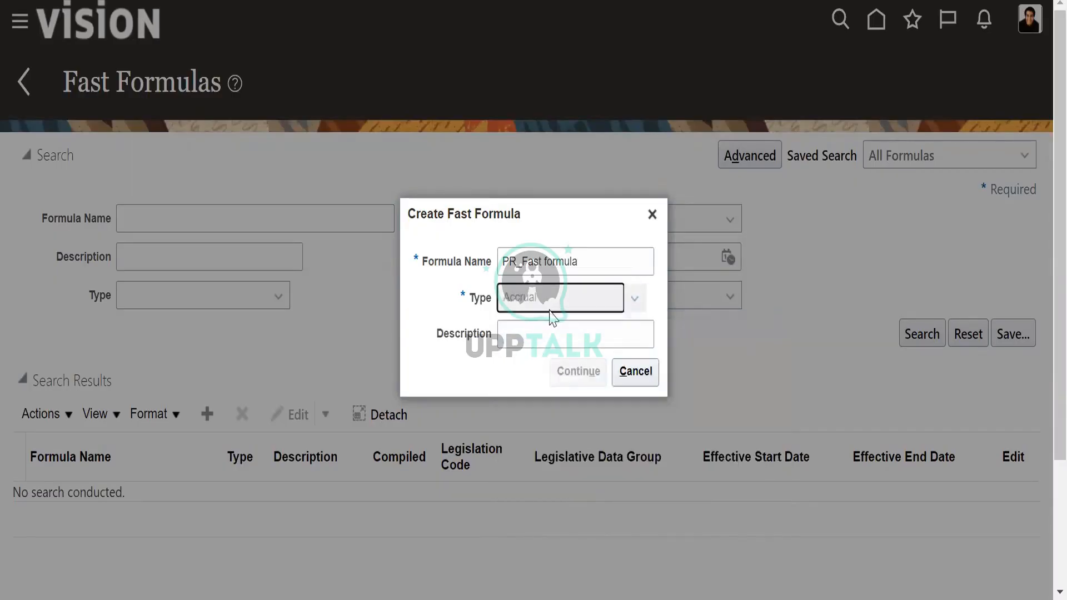
- Assign the US Legislative Data Group to the new formula and continue to its text editor
{"action": "left_click", "coordinate": [554, 322]}
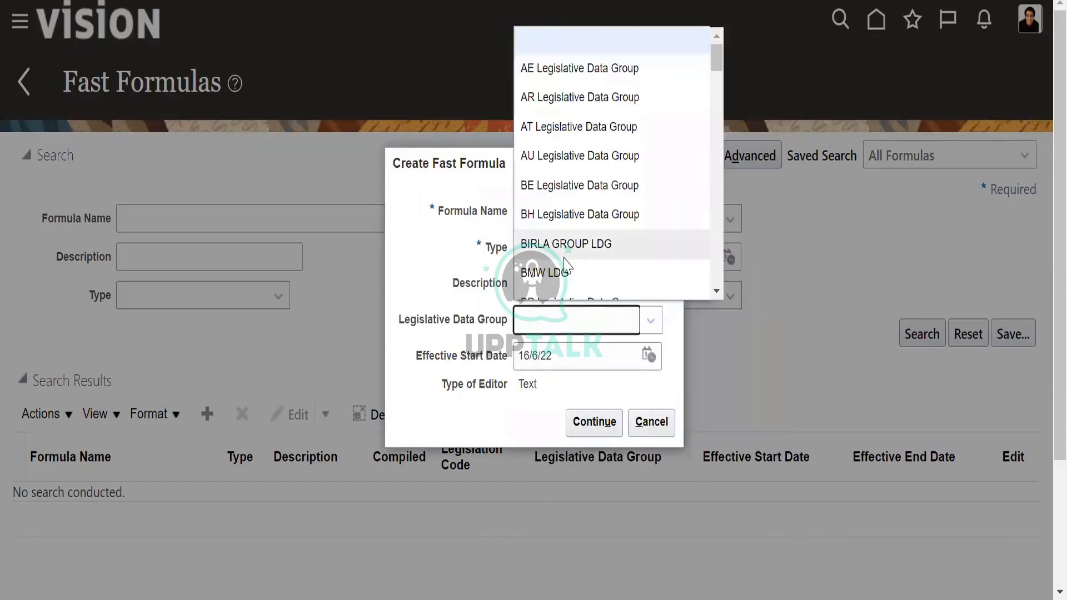
{"action": "key", "text": "u"}
{"action": "scroll", "coordinate": [532, 245], "scroll_direction": "down", "scroll_amount": 1}
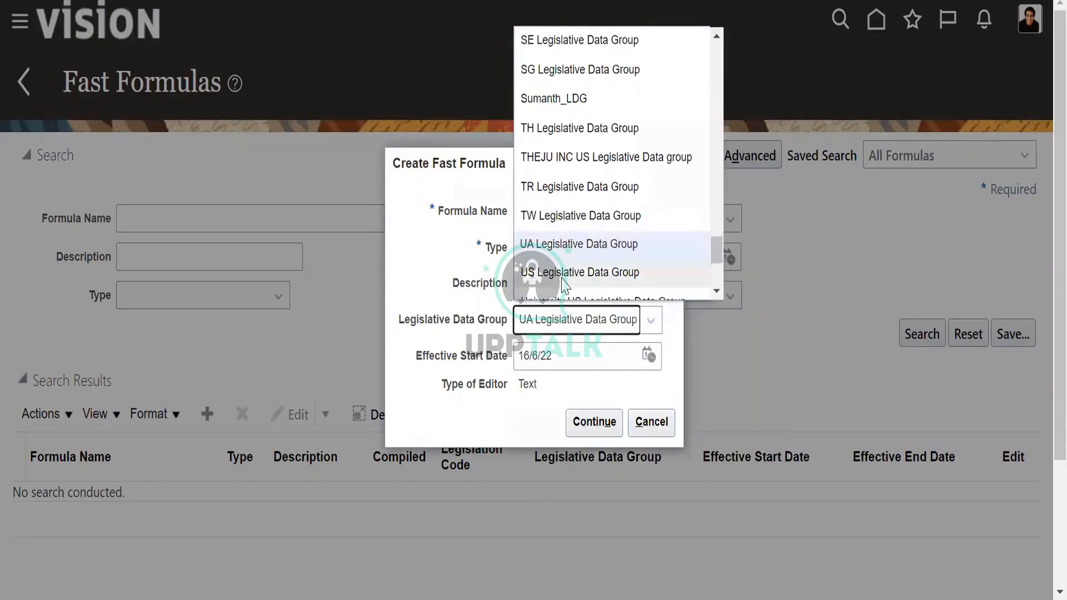
{"action": "left_click", "coordinate": [567, 275]}
{"action": "left_click", "coordinate": [596, 423]}
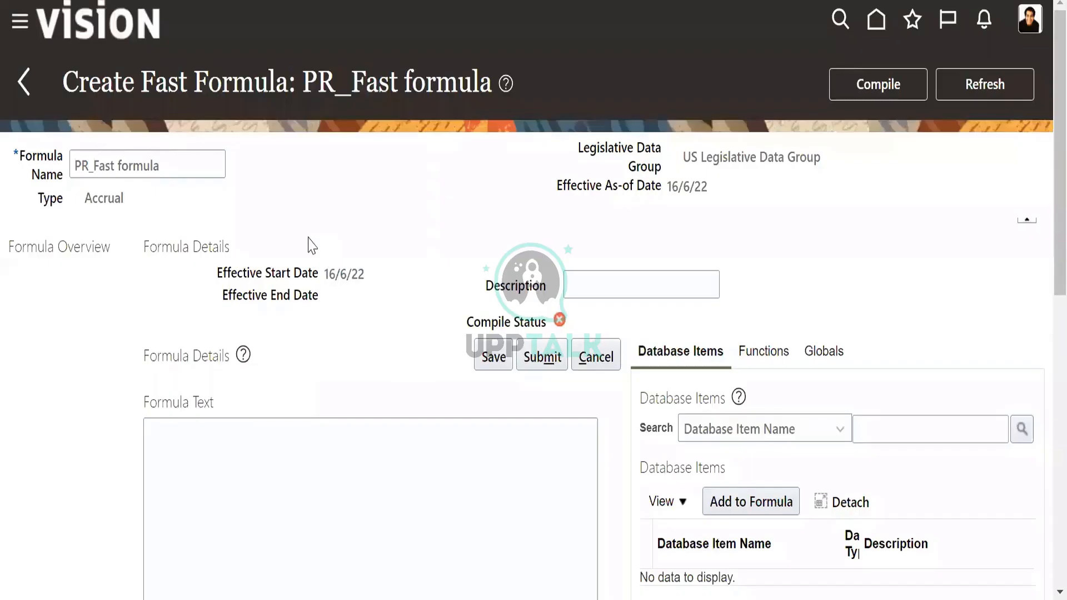
- Enter "Default for SPOT_BONUS_AMOUNT_ASG_ENTRY_VALUE is 0", "Inputs are percentage", "HRA = SPOT_BONUS_AMOUNT_ASG_ENTRY_VALUE*percentage" and "Return HRA" as formula text, and save
{"action": "left_click", "coordinate": [298, 424]}
{"action": "scroll", "coordinate": [250, 324], "scroll_direction": "down", "scroll_amount": 5}
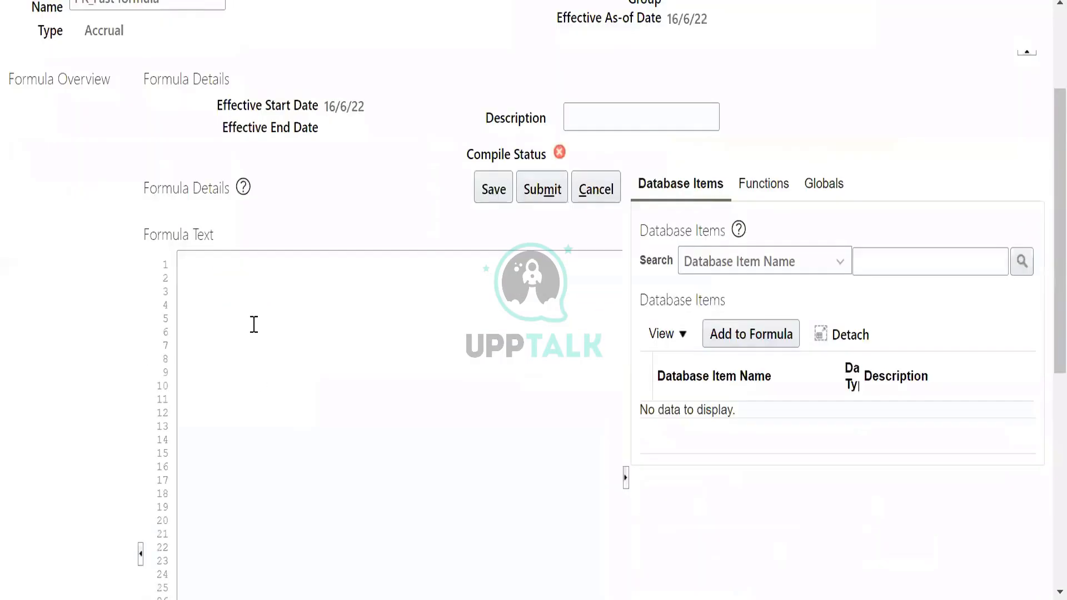
{"action": "type", "text": "Default for SPOT_BONUS_AMOUNT_ASG_ENTRY_VALUE is 0 Inputs are percentage HRA = SPOT_BONUS_AMOUNT_ASG_ENTRY_VALUE*percentage Return HRA"}
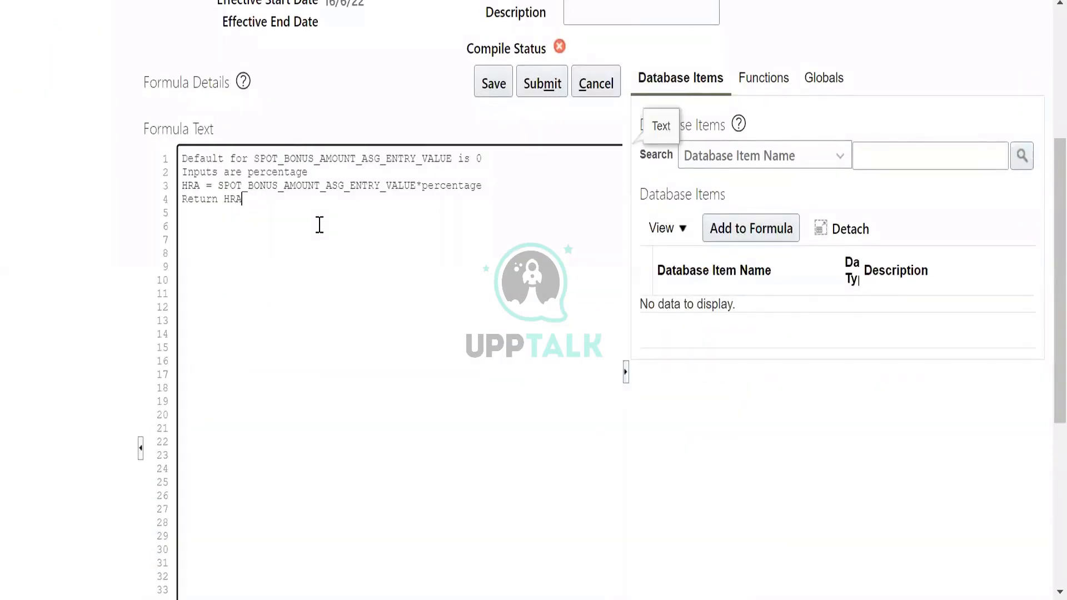
{"action": "left_click", "coordinate": [494, 86]}
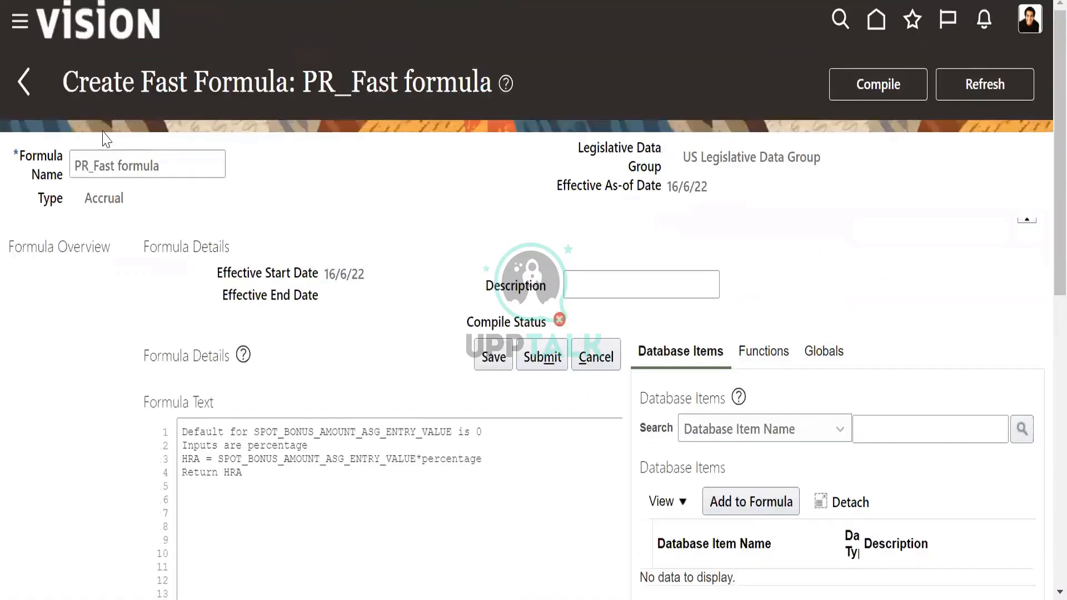
- Try to rename the formula "US_Fast formula" and save it
{"action": "left_click_drag", "start_coordinate": [92, 165], "coordinate": [75, 165]}
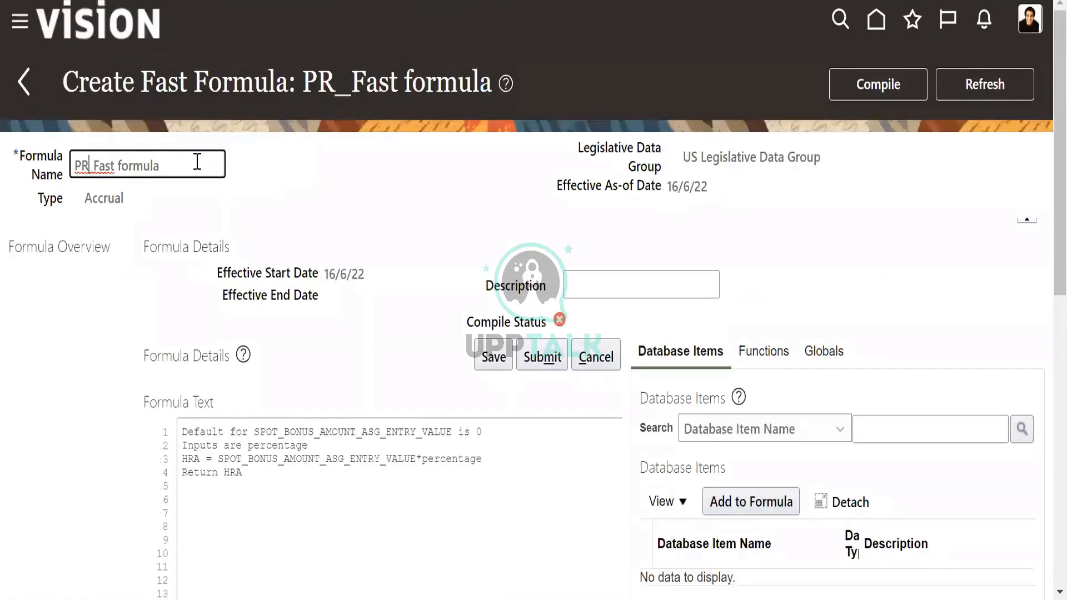
{"action": "key", "text": "BackSpace"}
{"action": "type", "text": "US_"}
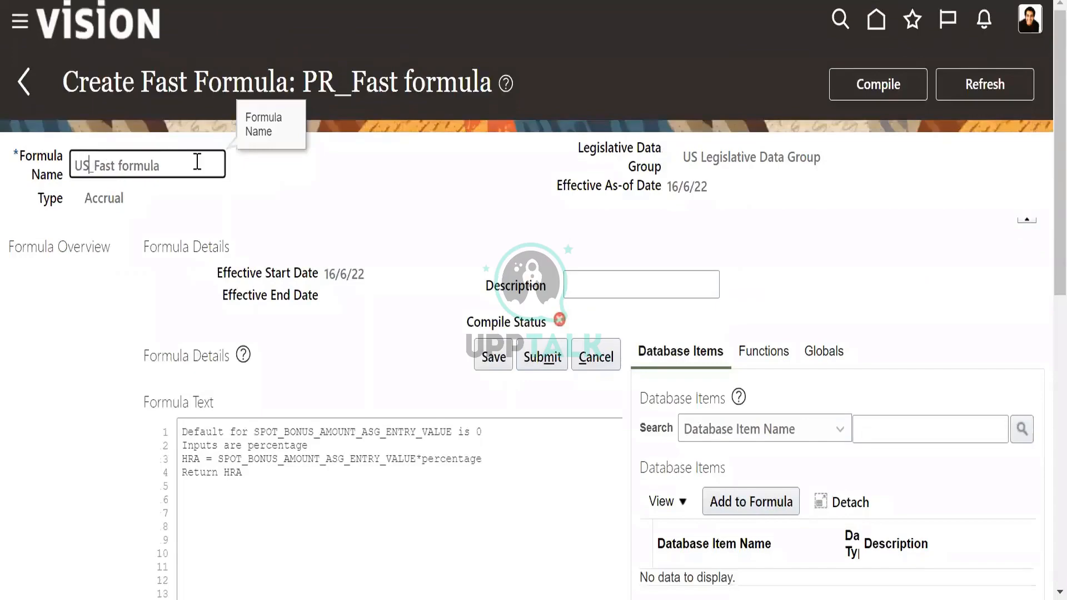
{"action": "scroll", "coordinate": [374, 369], "scroll_direction": "down", "scroll_amount": 3}
{"action": "left_click", "coordinate": [506, 176]}
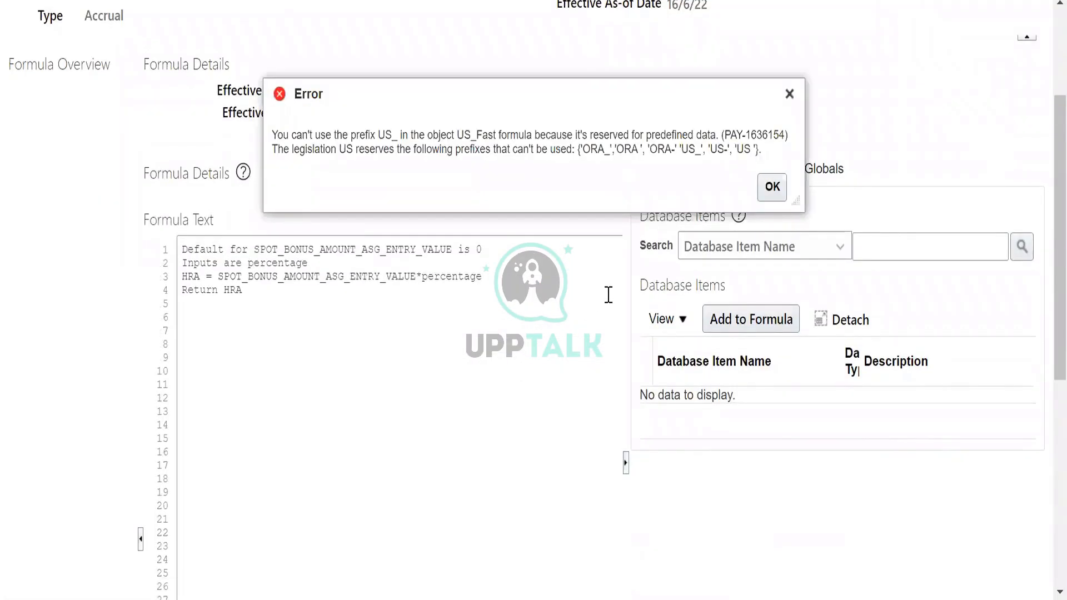
{"action": "left_click", "coordinate": [772, 187]}
{"action": "scroll", "coordinate": [250, 150], "scroll_direction": "up", "scroll_amount": 3}
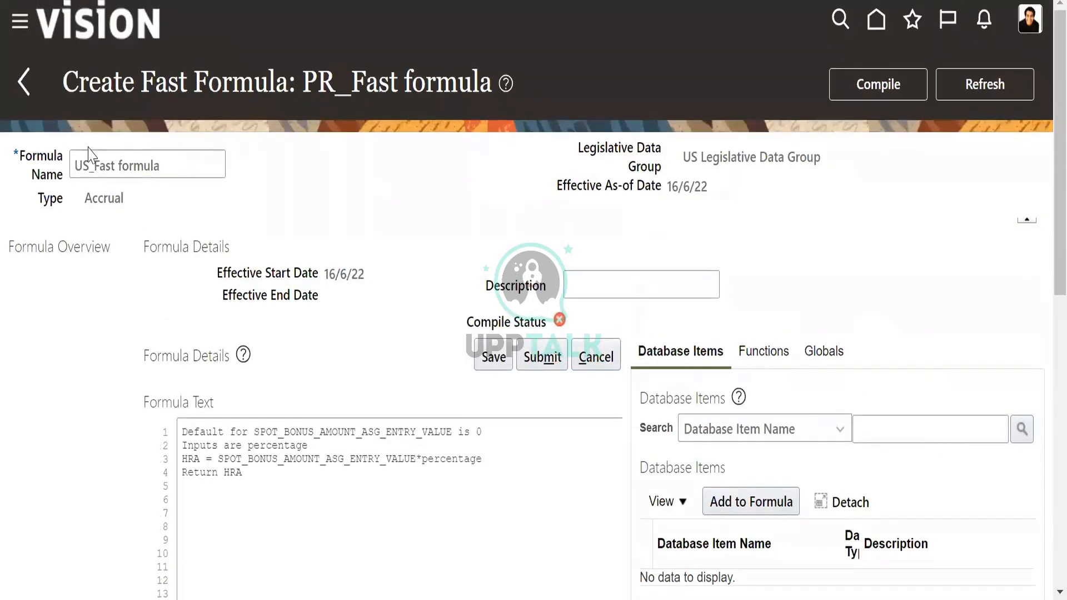
- Rename the formula "AL_Fast formula" and save it
{"action": "left_click", "coordinate": [88, 166]}
{"action": "key", "text": "BackSpace"}
{"action": "key", "text": "BackSpace"}
{"action": "key", "text": "BackSpace"}
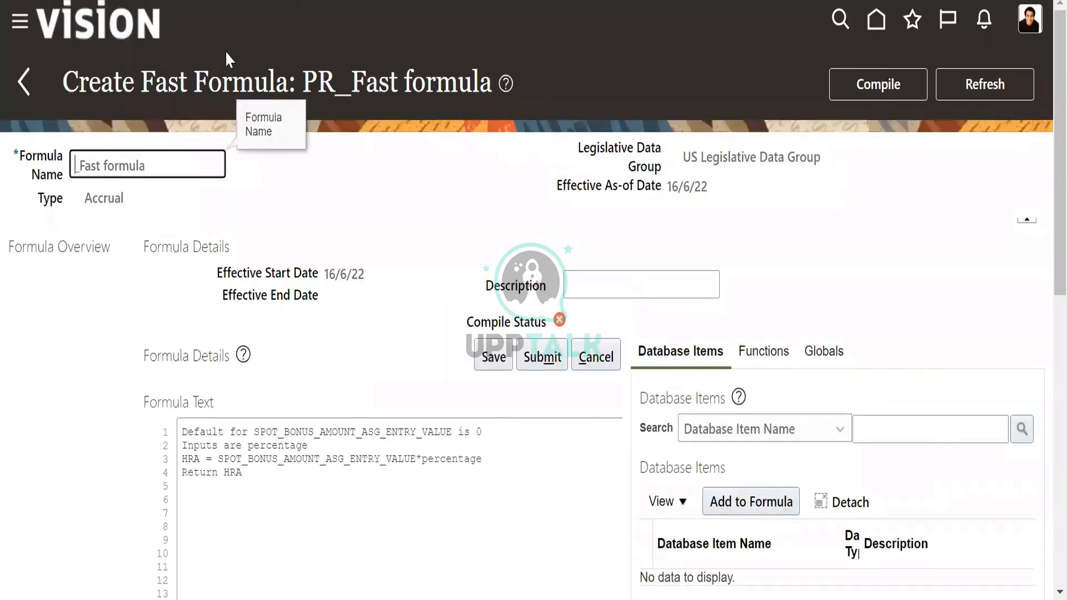
{"action": "type", "text": "LI"}
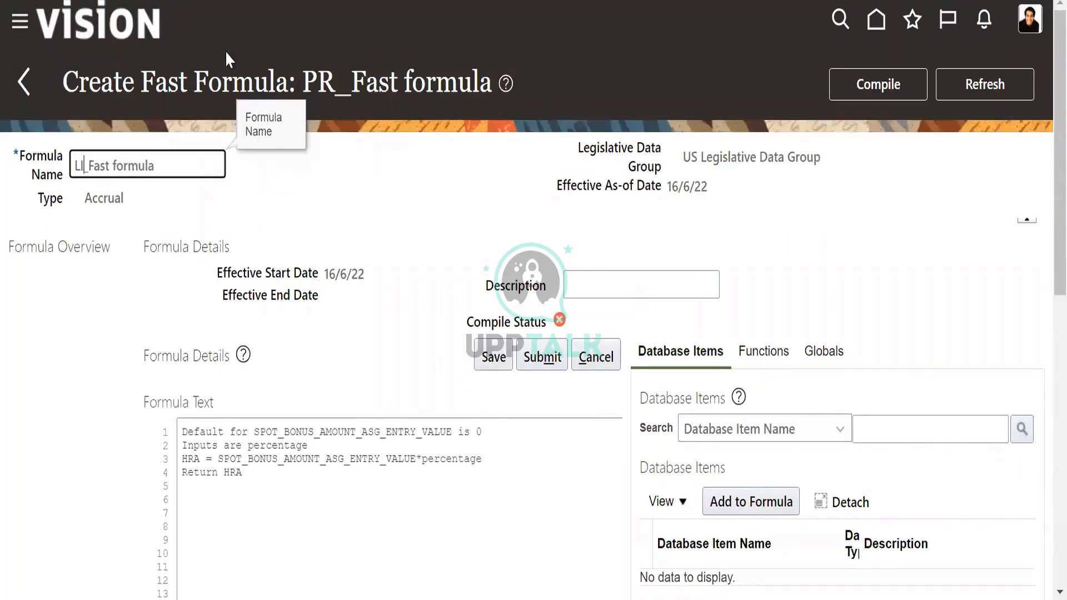
{"action": "key", "text": "shift+Home"}
{"action": "key", "text": "BackSpace"}
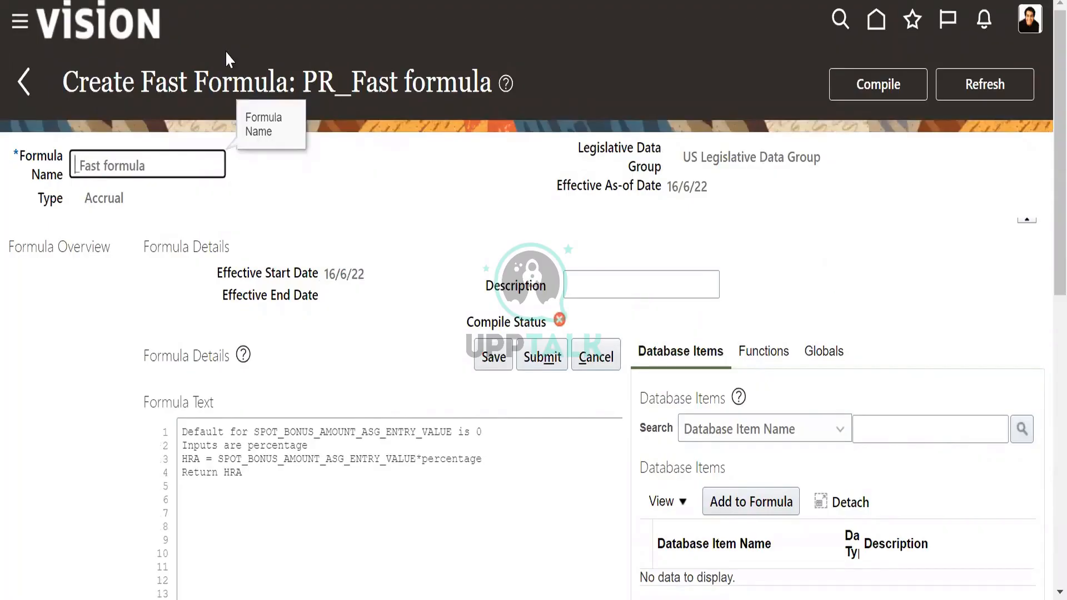
{"action": "type", "text": "AL_"}
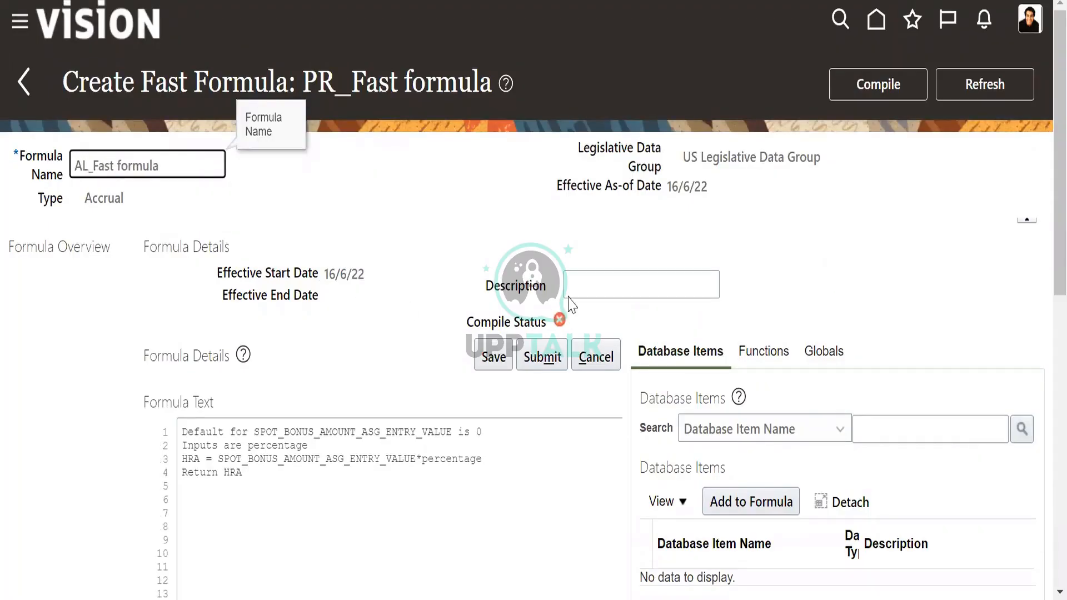
{"action": "left_click", "coordinate": [500, 356]}
- Submit the AL_Fast formula and send it for compilation
{"action": "scroll", "coordinate": [588, 414], "scroll_direction": "down", "scroll_amount": 4}
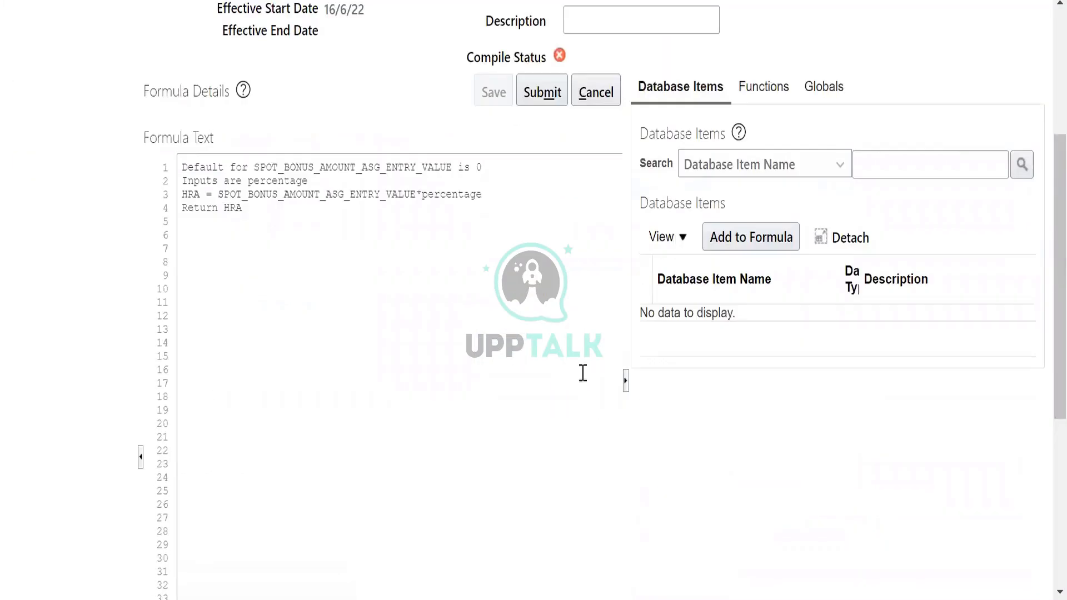
{"action": "left_click", "coordinate": [538, 83]}
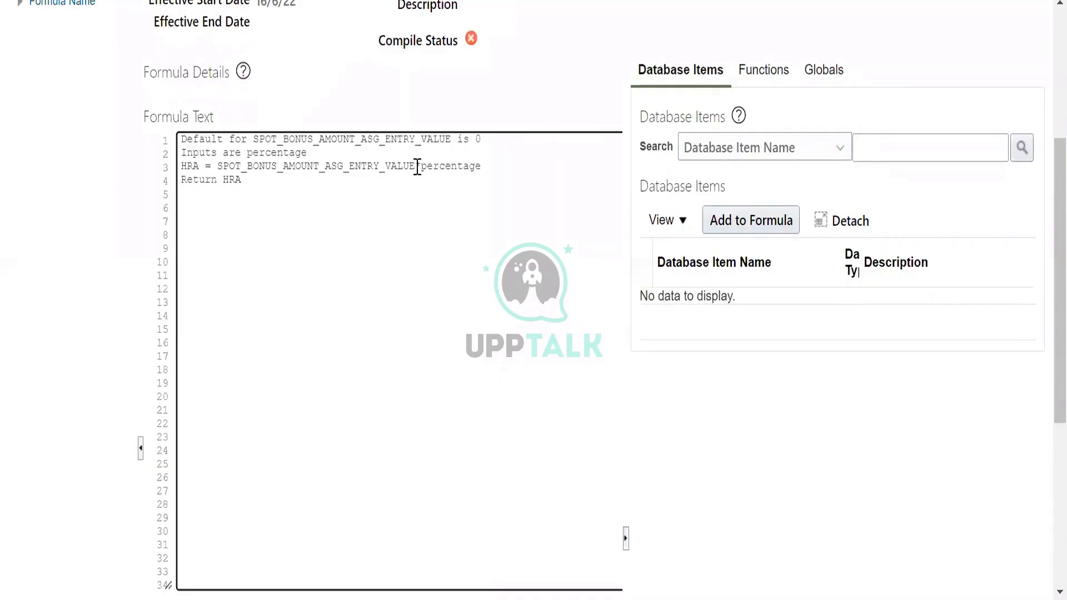
{"action": "scroll", "coordinate": [456, 177], "scroll_direction": "down", "scroll_amount": 5}
{"action": "scroll", "coordinate": [442, 174], "scroll_direction": "up", "scroll_amount": 7}
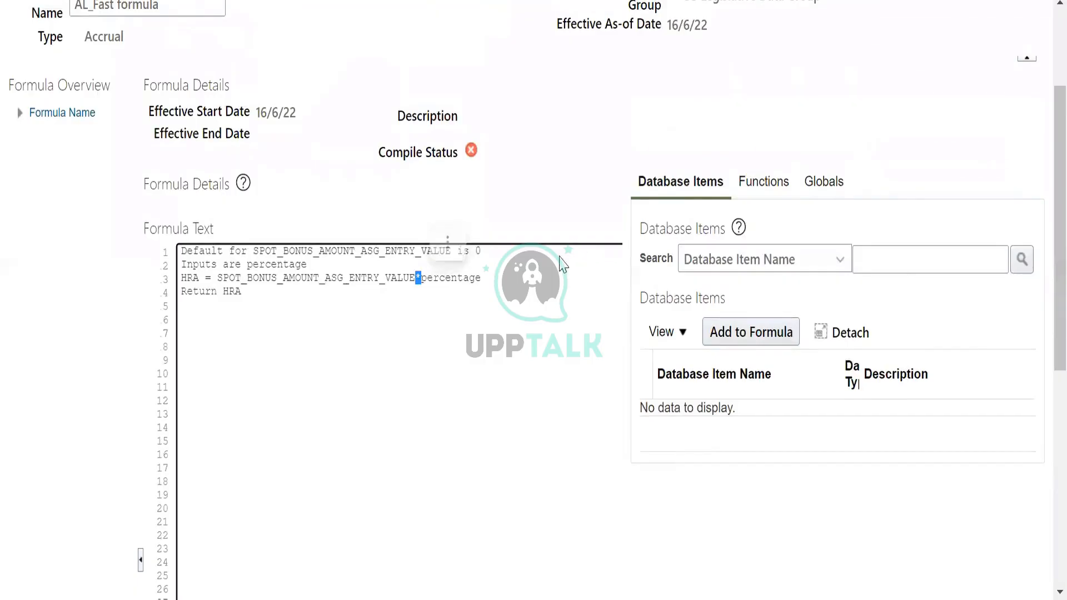
{"action": "scroll", "coordinate": [695, 200], "scroll_direction": "up", "scroll_amount": 3}
{"action": "left_click", "coordinate": [877, 83]}
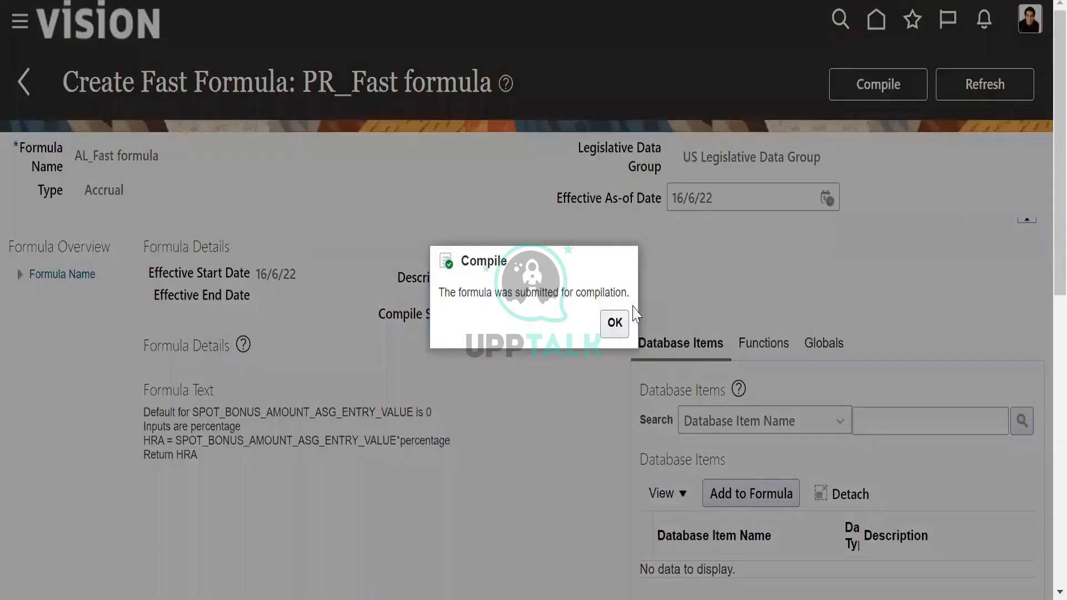
{"action": "left_click", "coordinate": [622, 321]}
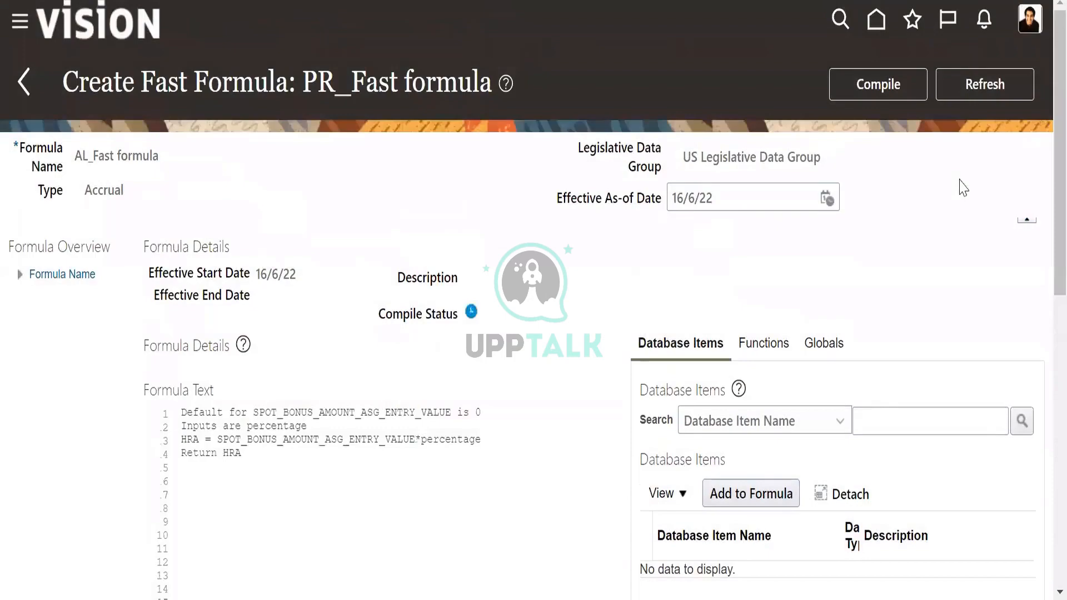
- Refresh the formula page to check the compile status, and highlight the database item name in the default line
{"action": "left_click", "coordinate": [960, 86]}
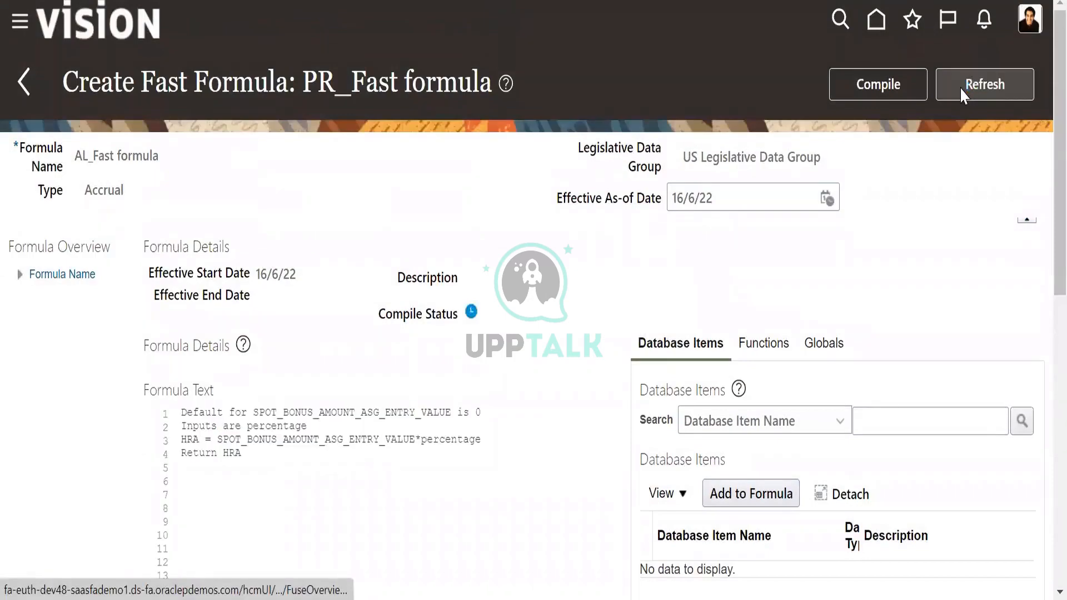
{"action": "left_click", "coordinate": [959, 86]}
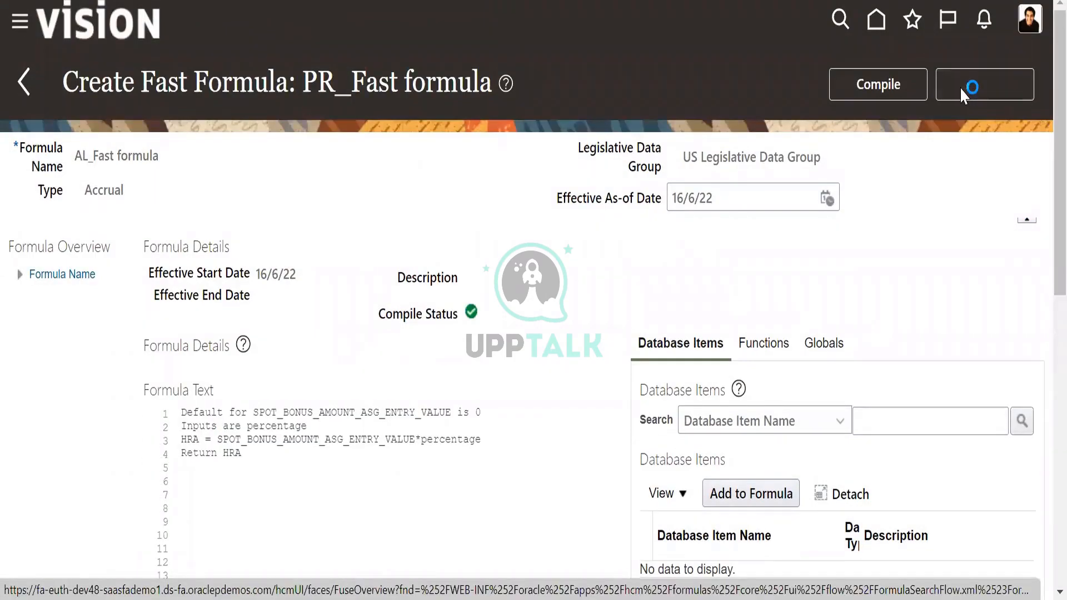
{"action": "scroll", "coordinate": [488, 323], "scroll_direction": "down", "scroll_amount": 2}
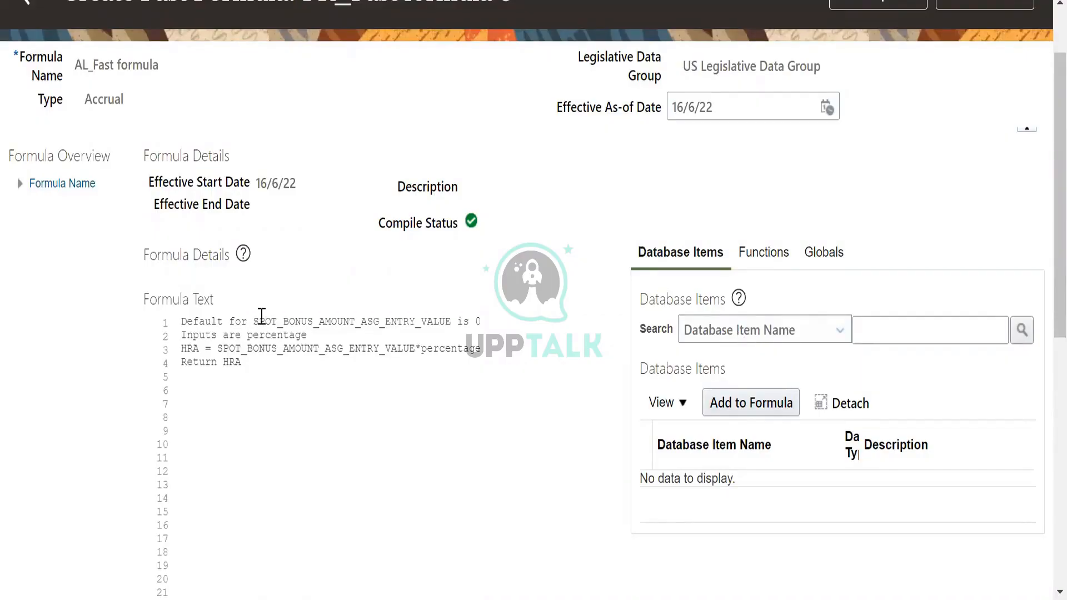
{"action": "left_click_drag", "start_coordinate": [254, 321], "coordinate": [449, 322]}
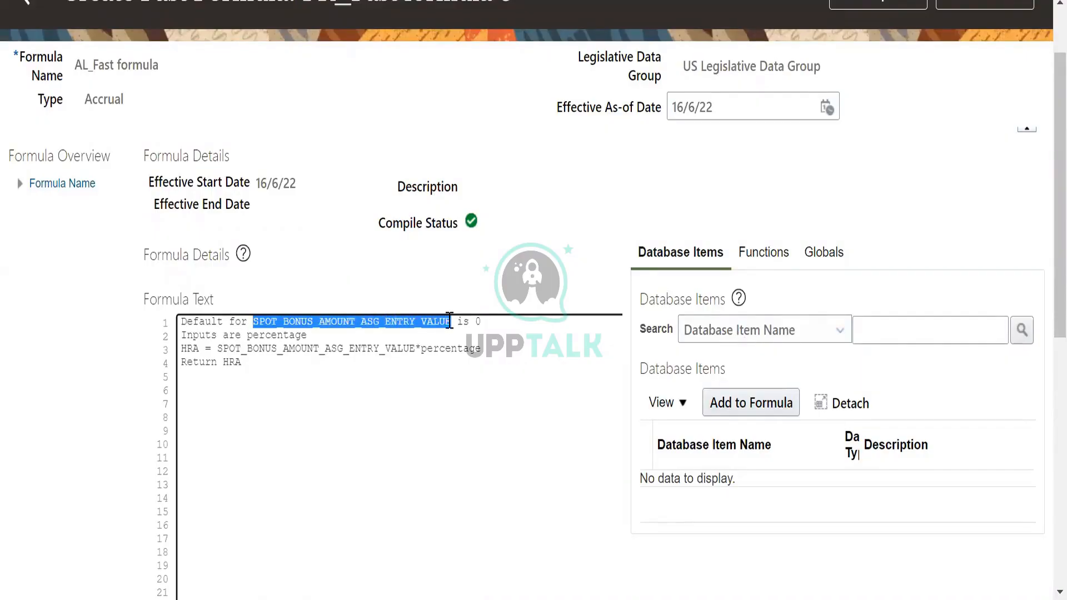
- Expand the Formula Name node in the formula overview and examine the database items used by the compiled formula
{"action": "left_click", "coordinate": [461, 411]}
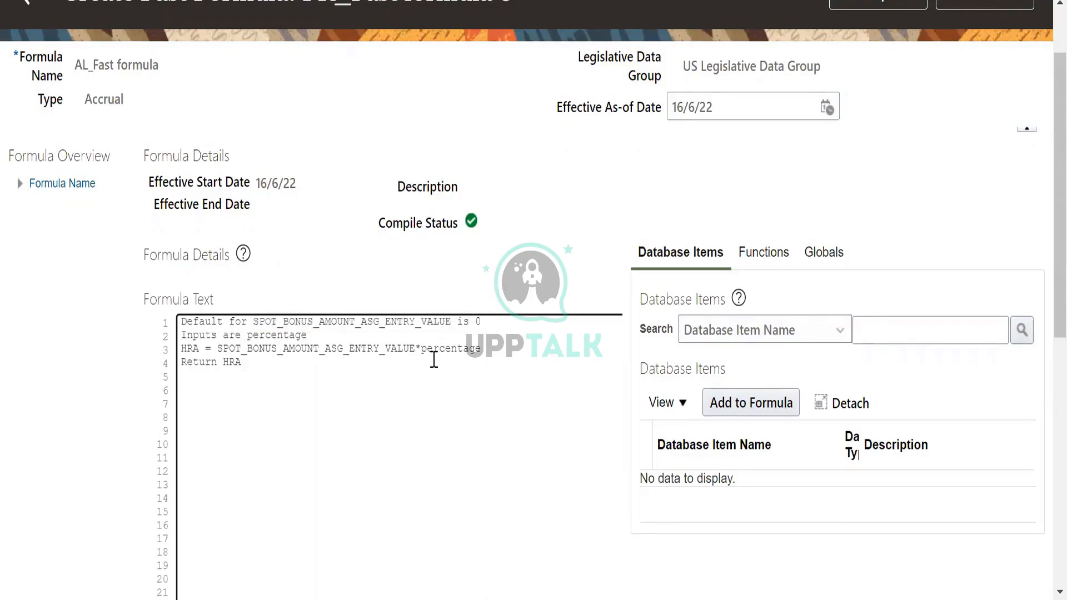
{"action": "scroll", "coordinate": [221, 259], "scroll_direction": "up", "scroll_amount": 2}
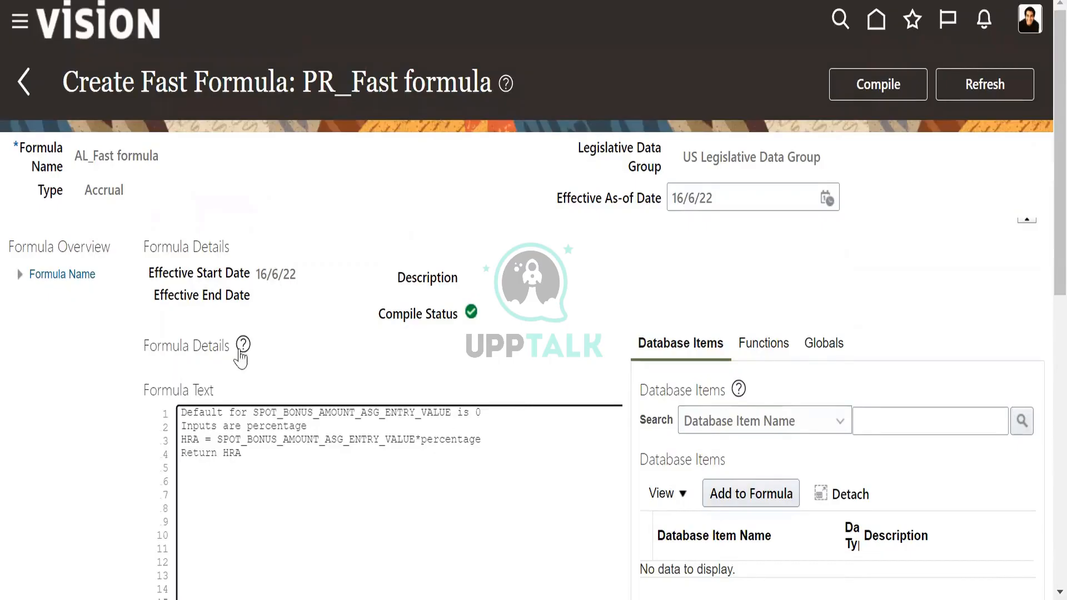
{"action": "left_click", "coordinate": [81, 274]}
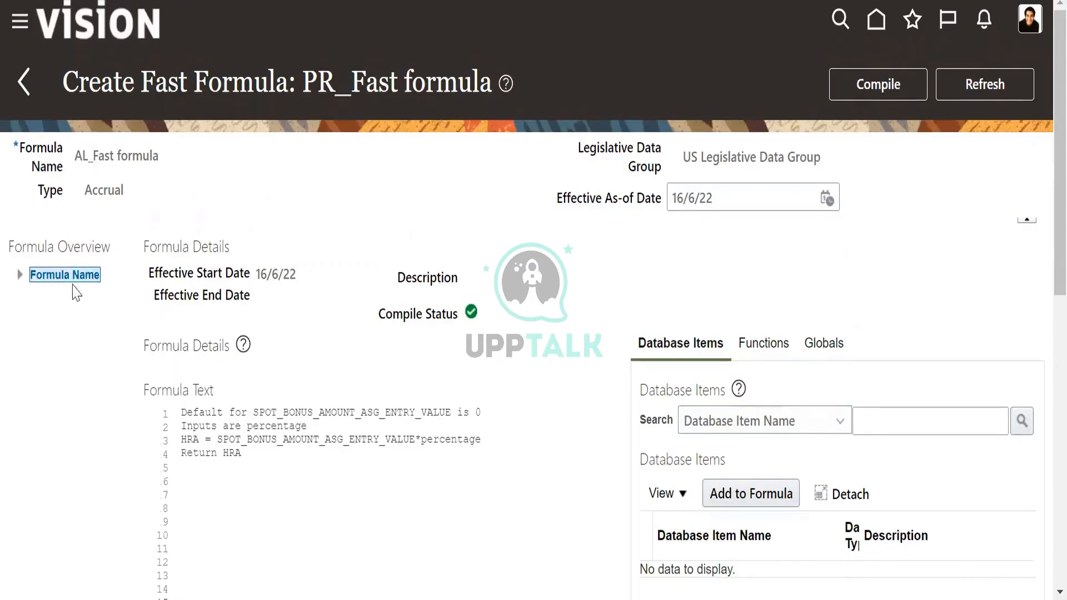
{"action": "left_click", "coordinate": [18, 276]}
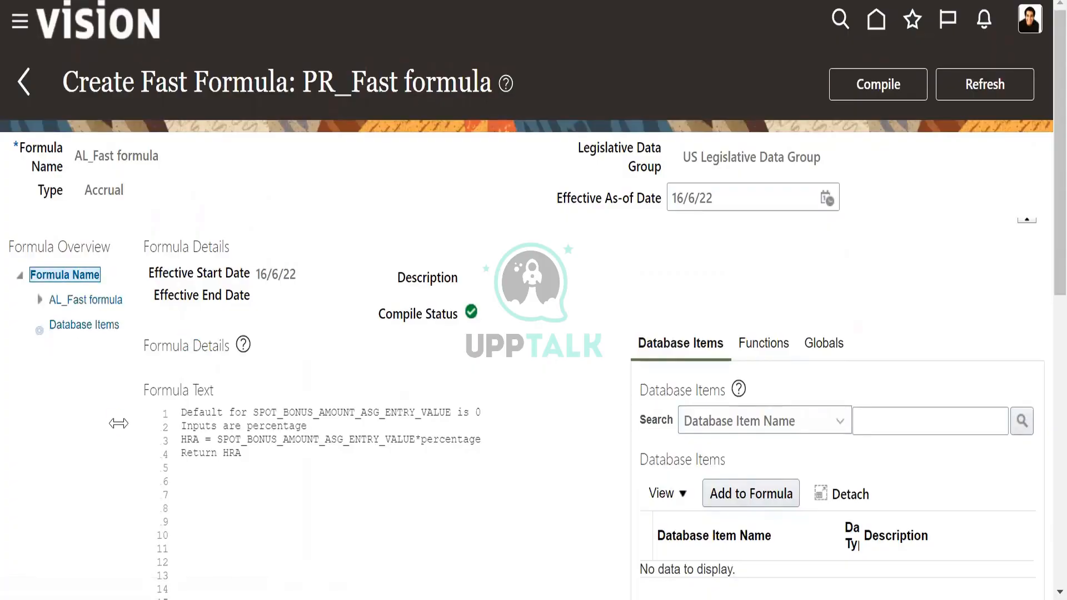
{"action": "scroll", "coordinate": [118, 424], "scroll_direction": "down", "scroll_amount": 2}
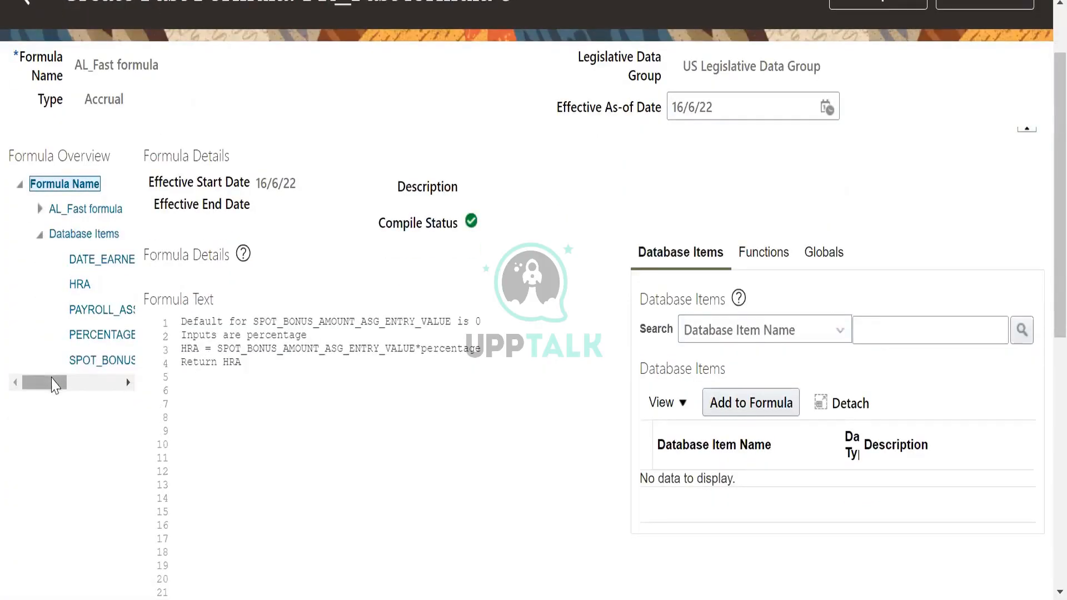
{"action": "left_click_drag", "start_coordinate": [52, 381], "coordinate": [71, 399]}
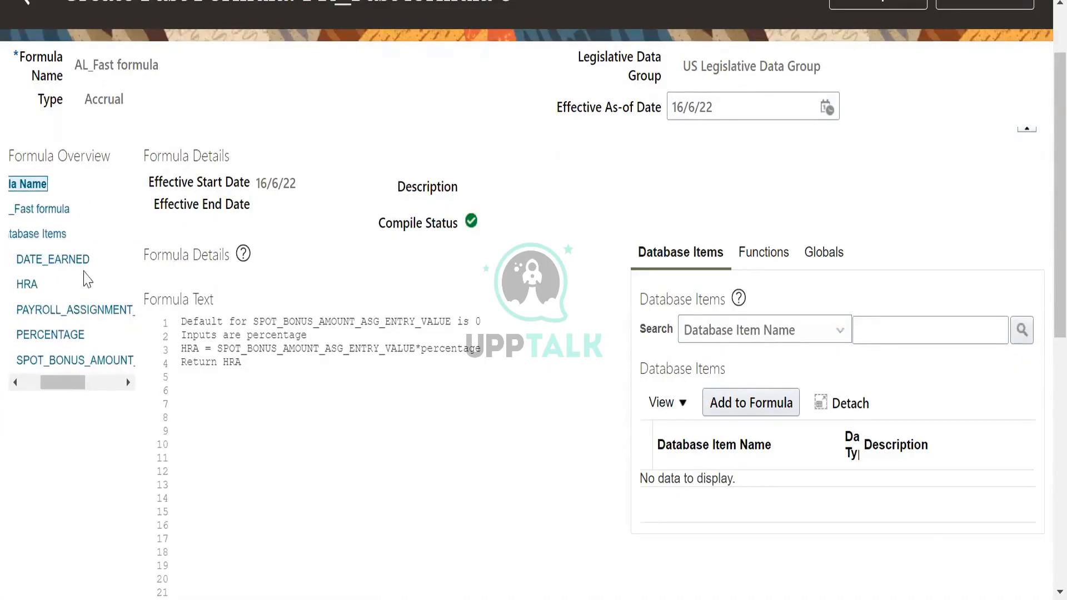
{"action": "left_click", "coordinate": [48, 259]}
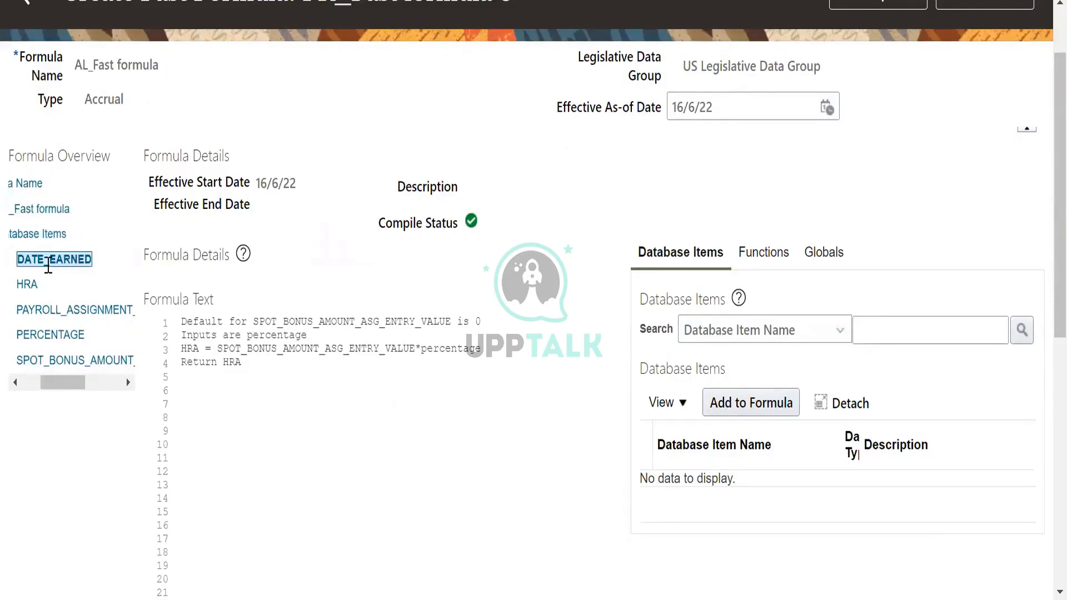
{"action": "left_click", "coordinate": [91, 313]}
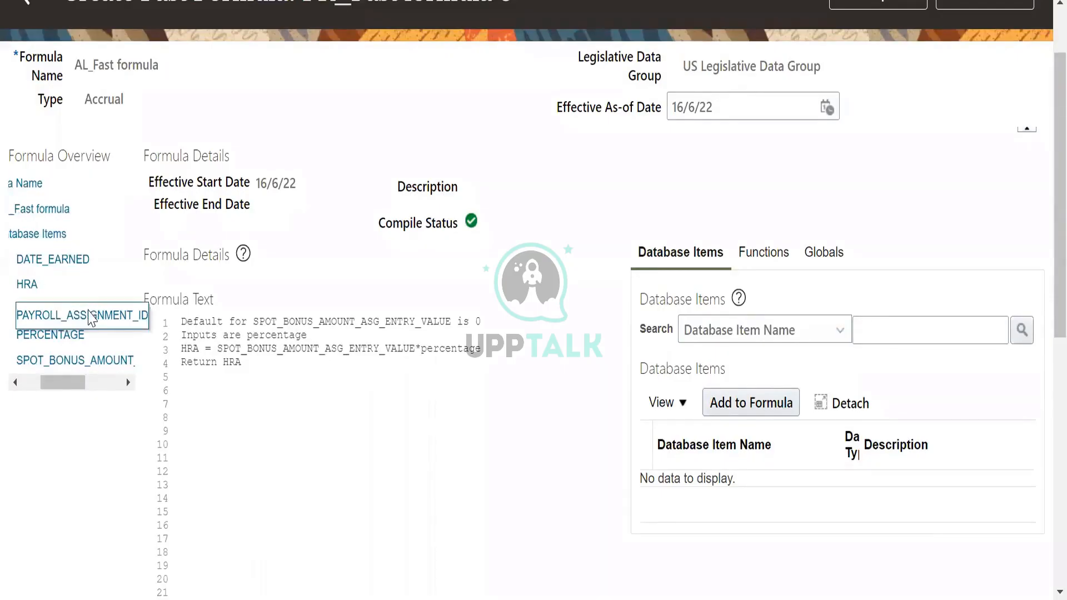
{"action": "left_click", "coordinate": [51, 334]}
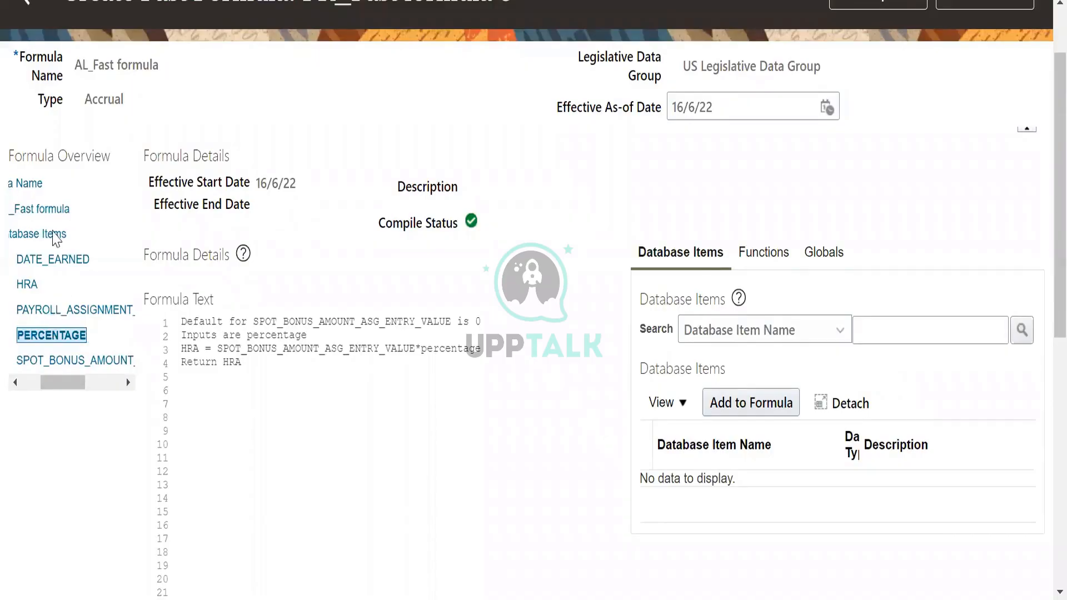
{"action": "left_click_drag", "start_coordinate": [53, 384], "coordinate": [34, 383]}
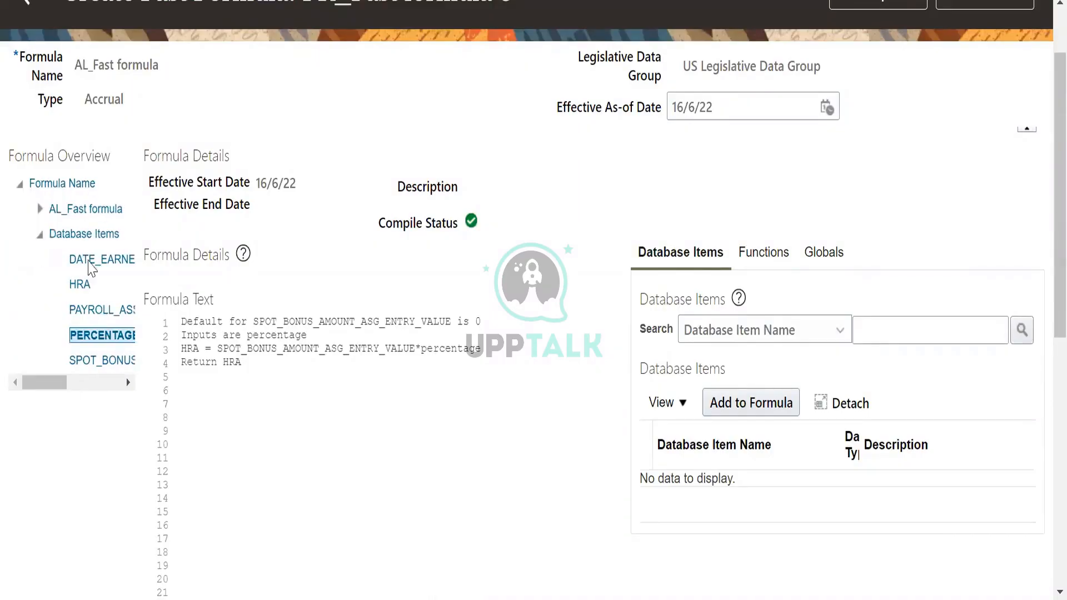
- Examine the AL_Fast formula entry in the overview together with the formula name and type in the header
{"action": "left_click", "coordinate": [76, 213]}
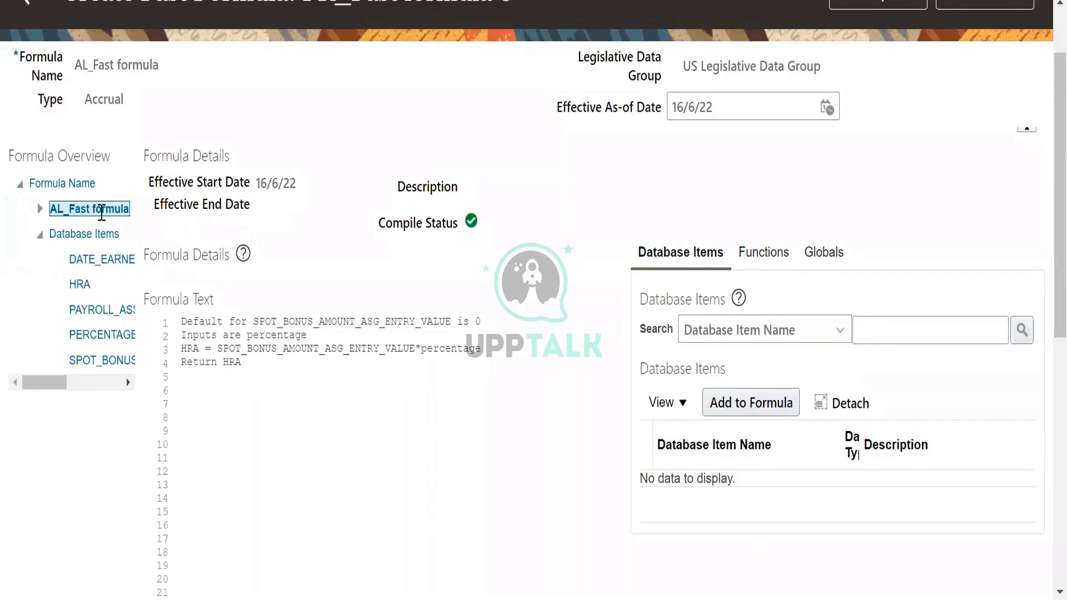
{"action": "left_click_drag", "start_coordinate": [78, 64], "coordinate": [160, 64]}
{"action": "left_click", "coordinate": [484, 446]}
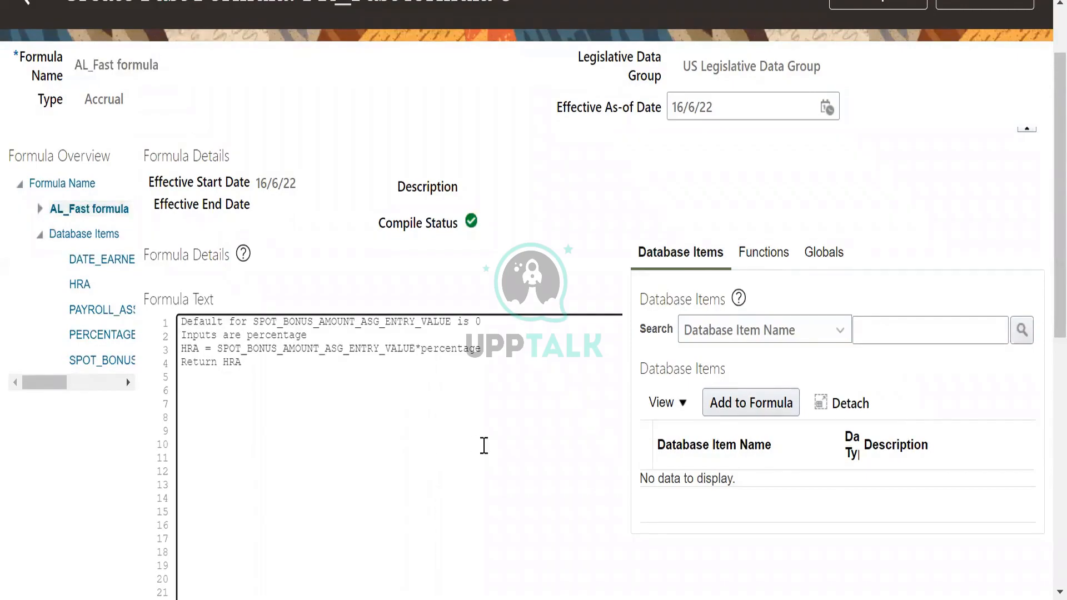
{"action": "scroll", "coordinate": [484, 446], "scroll_direction": "up", "scroll_amount": 2}
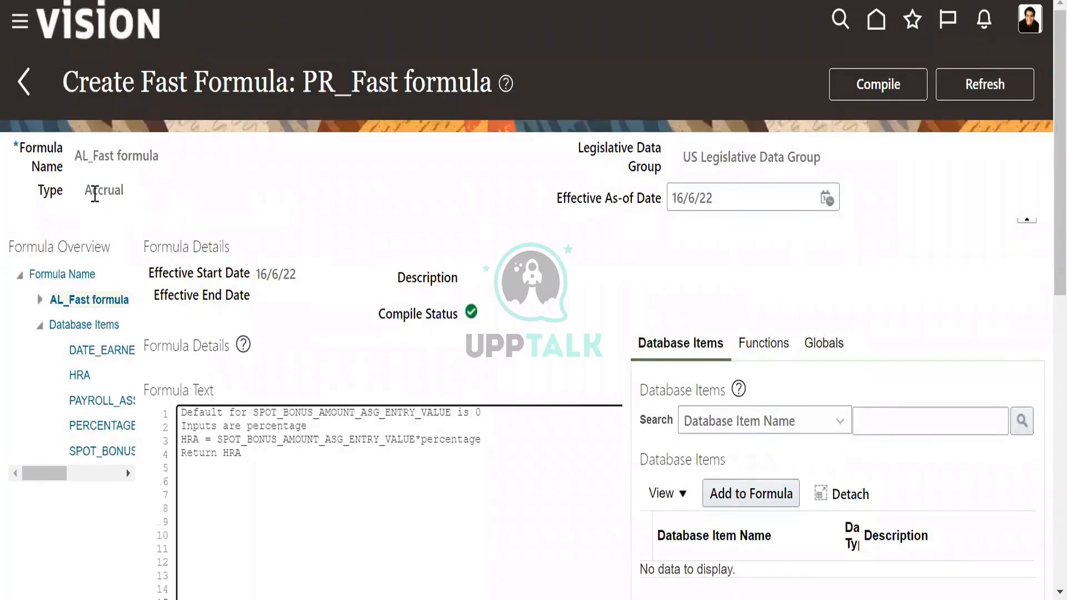
{"action": "double_click", "coordinate": [92, 191]}
{"action": "left_click", "coordinate": [528, 432]}
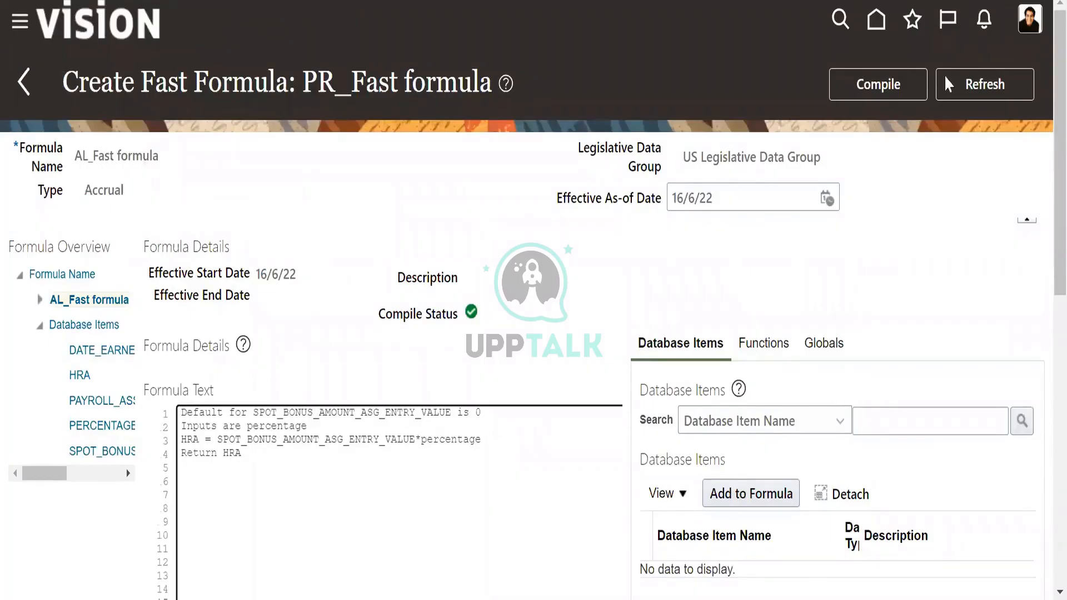
- Open Absence Plans from the Absences work area and start creating an Accrual plan for the United States, effective 16/6/22
{"action": "left_click", "coordinate": [874, 25]}
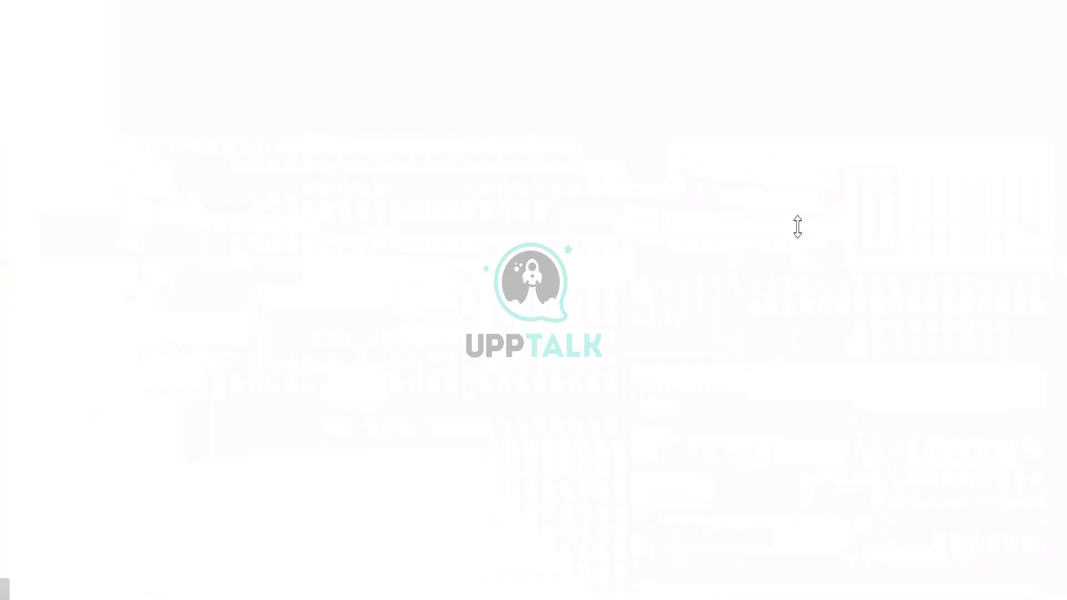
{"action": "scroll", "coordinate": [606, 373], "scroll_direction": "down", "scroll_amount": 5}
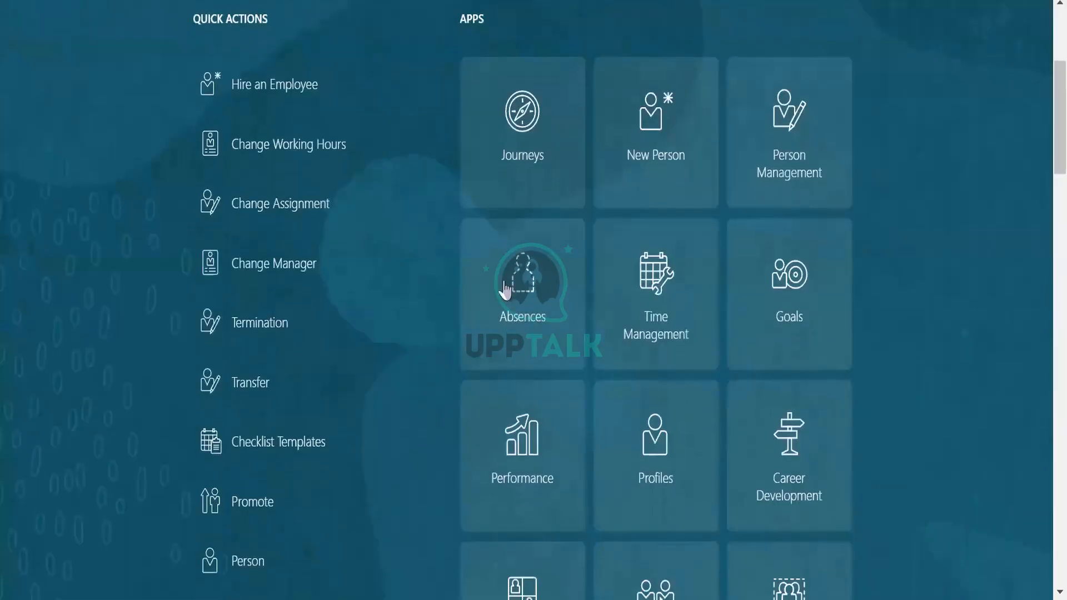
{"action": "left_click", "coordinate": [616, 360]}
{"action": "scroll", "coordinate": [370, 412], "scroll_direction": "down", "scroll_amount": 3}
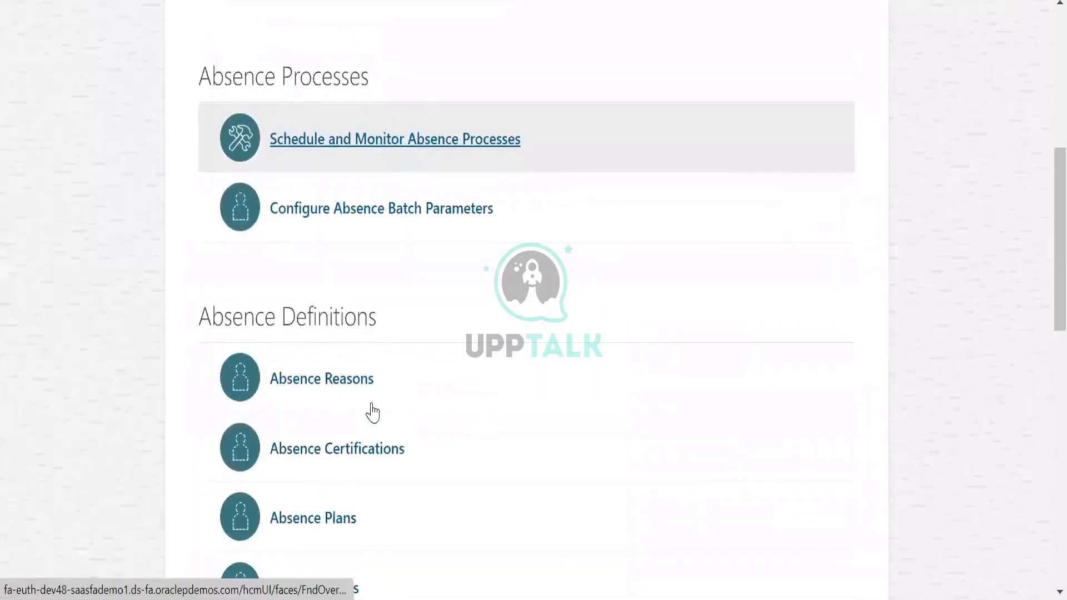
{"action": "scroll", "coordinate": [372, 413], "scroll_direction": "down", "scroll_amount": 2}
{"action": "left_click", "coordinate": [326, 434]}
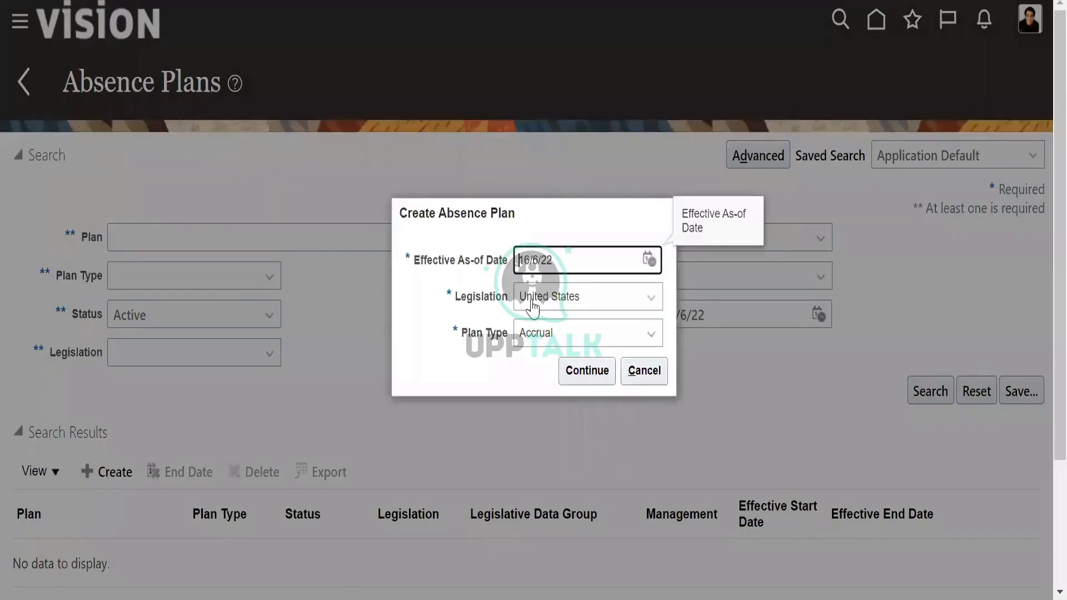
{"action": "left_click", "coordinate": [593, 376]}
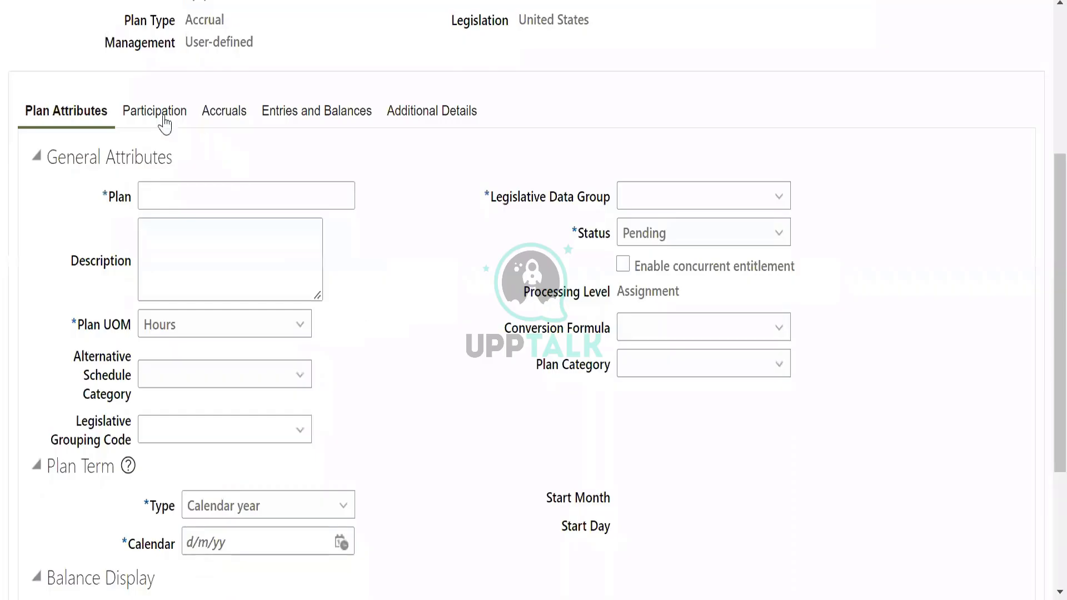
- Name the plan "US_Accrual plan" and assign it to the US Legislative Data Group
{"action": "left_click", "coordinate": [180, 197]}
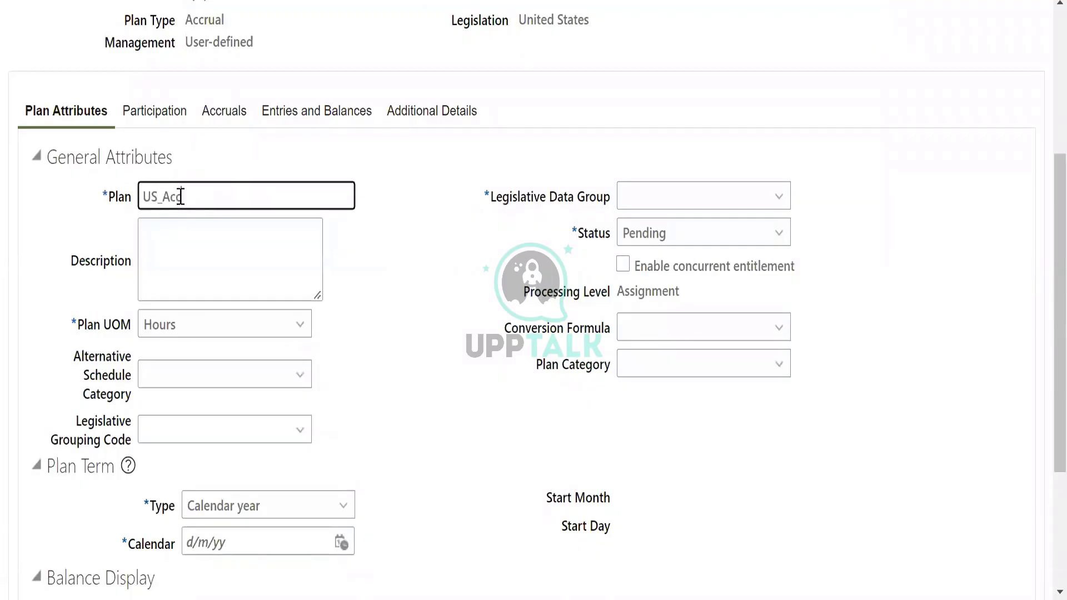
{"action": "type", "text": "US_Accrual plan"}
{"action": "left_click", "coordinate": [673, 199]}
{"action": "key", "text": "u"}
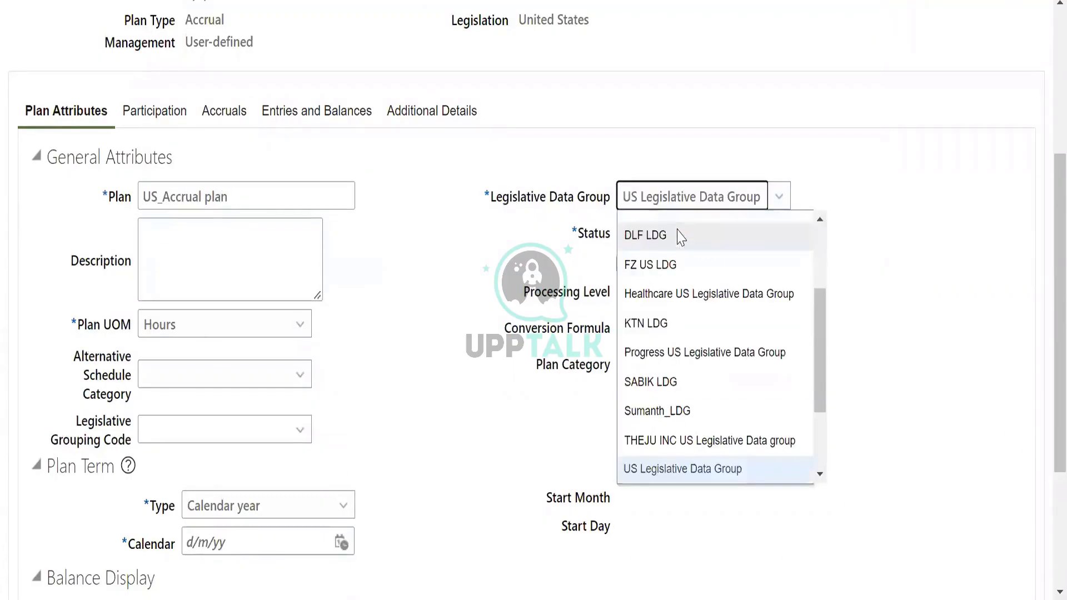
{"action": "scroll", "coordinate": [695, 333], "scroll_direction": "down", "scroll_amount": 1}
{"action": "left_click", "coordinate": [710, 426]}
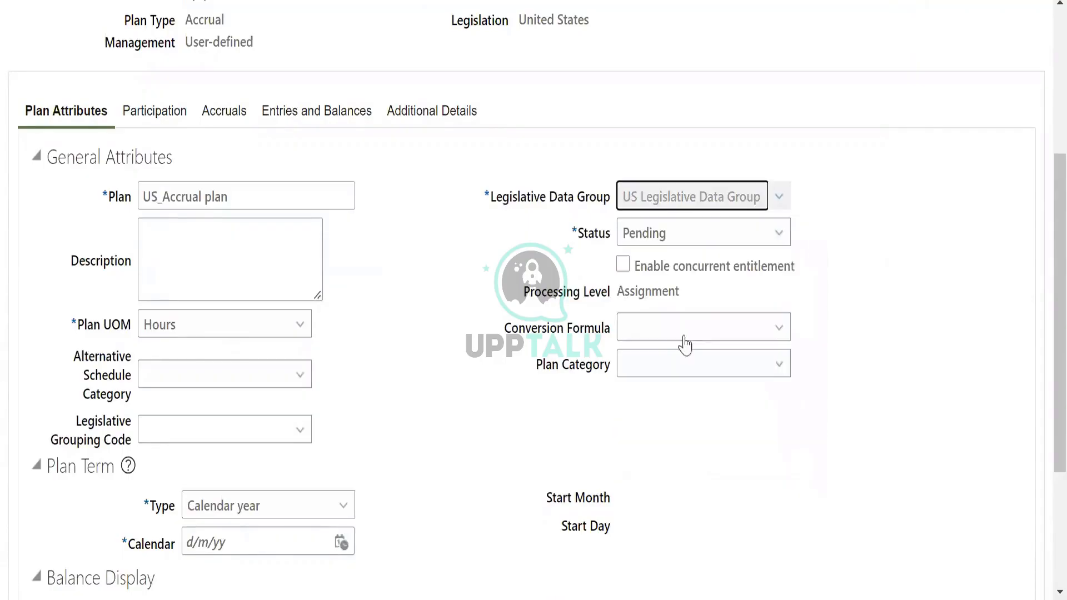
- Set the plan's status to Active and enable concurrent entitlement
{"action": "left_click", "coordinate": [654, 250]}
{"action": "left_click", "coordinate": [653, 241]}
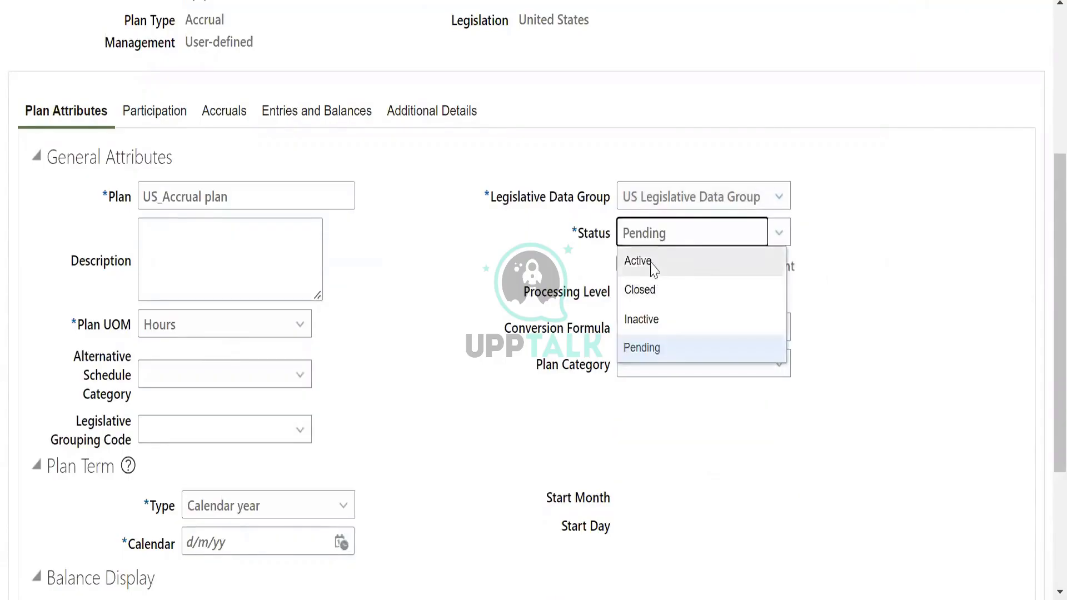
{"action": "left_click", "coordinate": [652, 263]}
{"action": "left_click", "coordinate": [623, 265]}
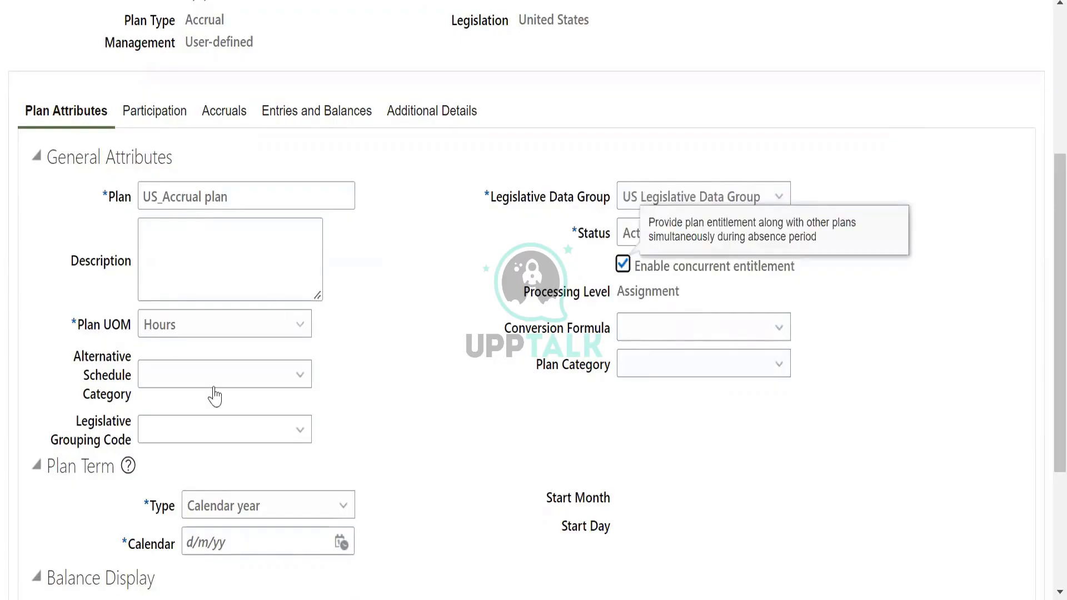
- Set the plan category to Balance Transfer, leaving the conversion formula and alternative schedule category blank
{"action": "left_click", "coordinate": [648, 334]}
{"action": "left_click", "coordinate": [656, 368]}
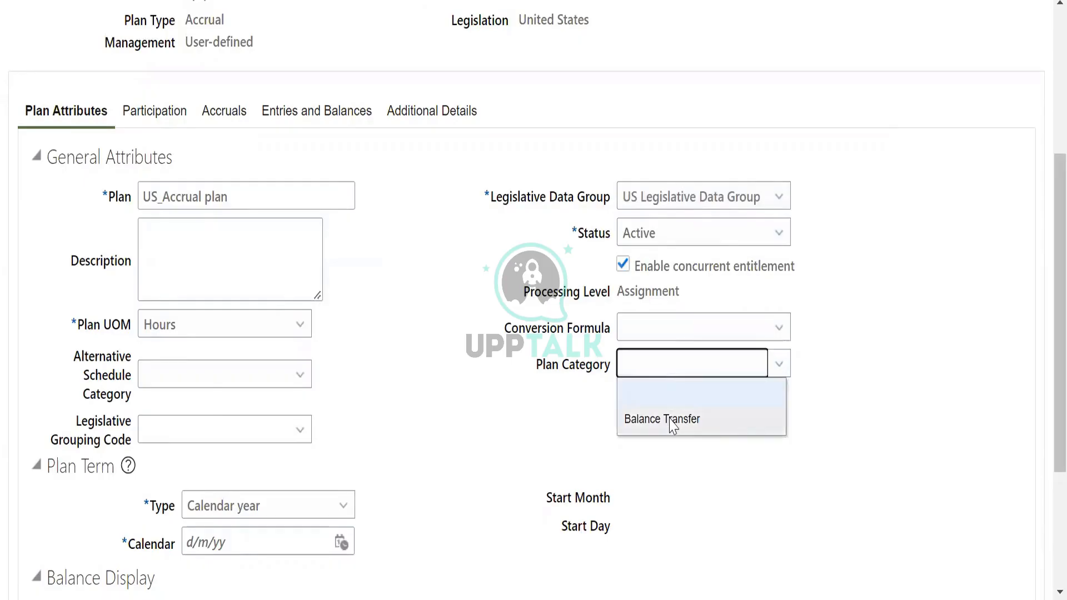
{"action": "left_click", "coordinate": [673, 422]}
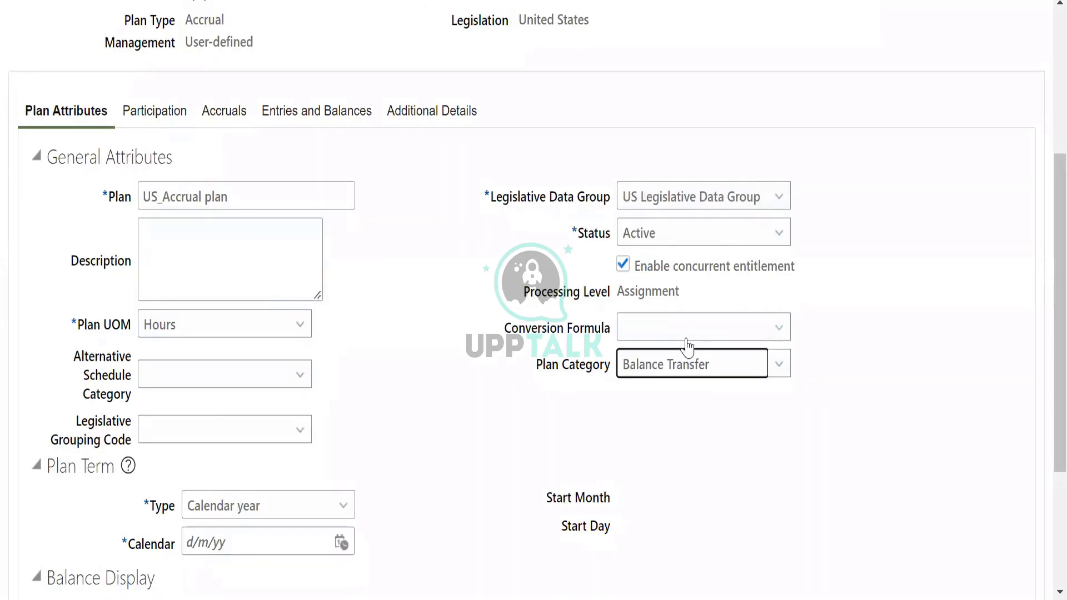
{"action": "left_click", "coordinate": [213, 375]}
{"action": "left_click", "coordinate": [385, 435]}
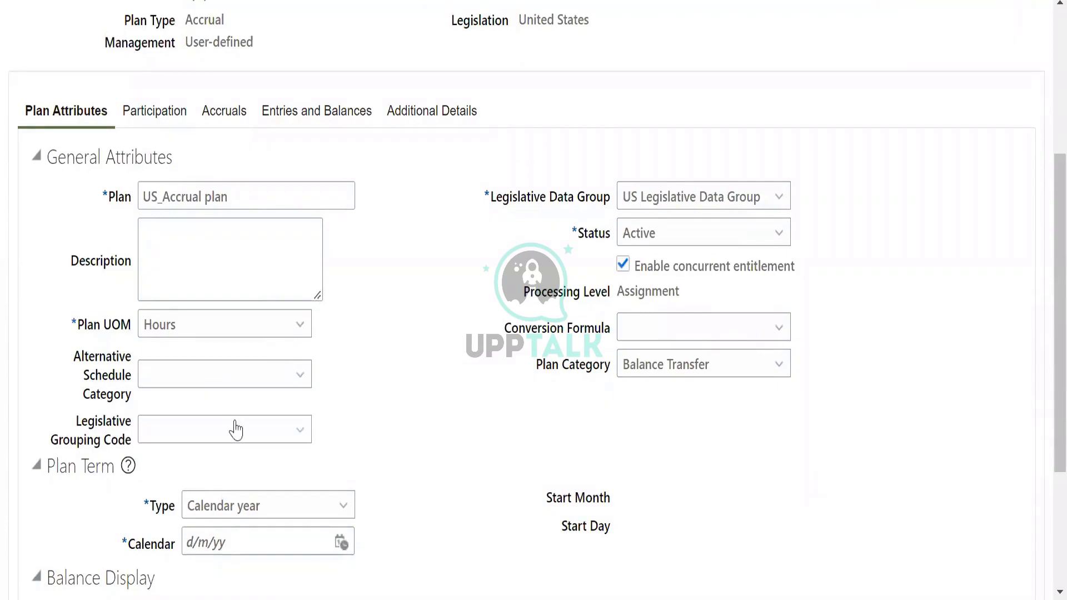
- Set the plan term's calendar date to 1/6/22
{"action": "scroll", "coordinate": [293, 533], "scroll_direction": "down", "scroll_amount": 2}
{"action": "left_click", "coordinate": [342, 452]}
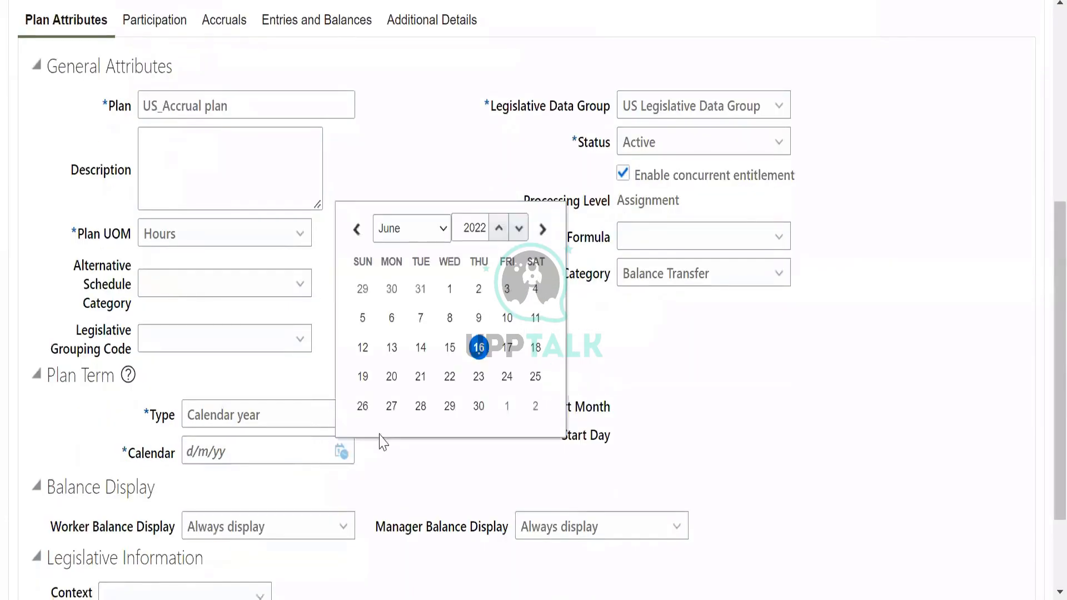
{"action": "left_click", "coordinate": [449, 288]}
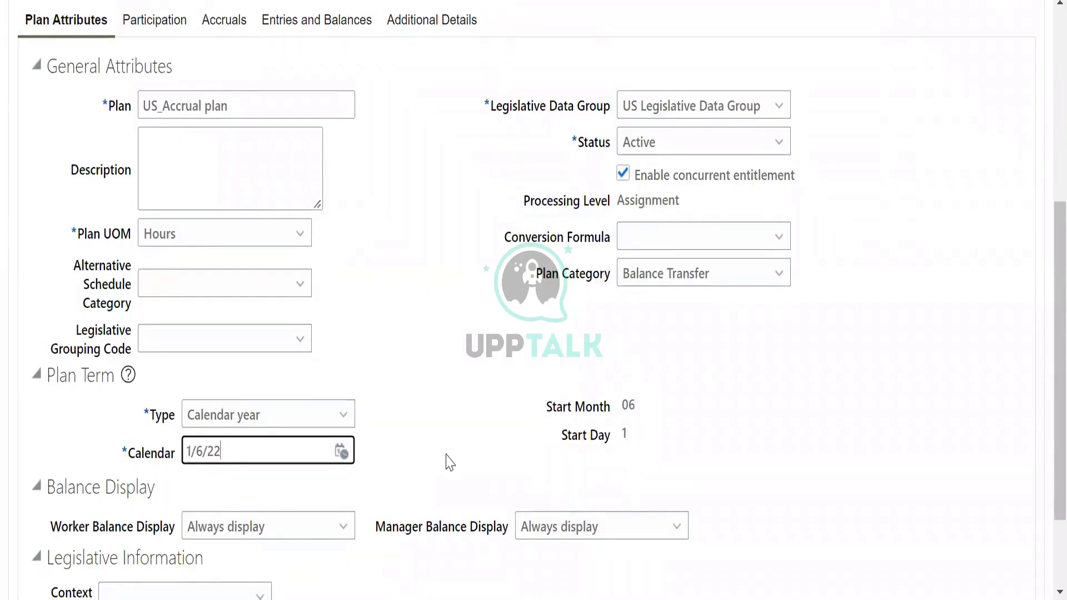
- Set the waiting period to 5 calendar days in the plan's participation enrollment rules
{"action": "left_click", "coordinate": [173, 21]}
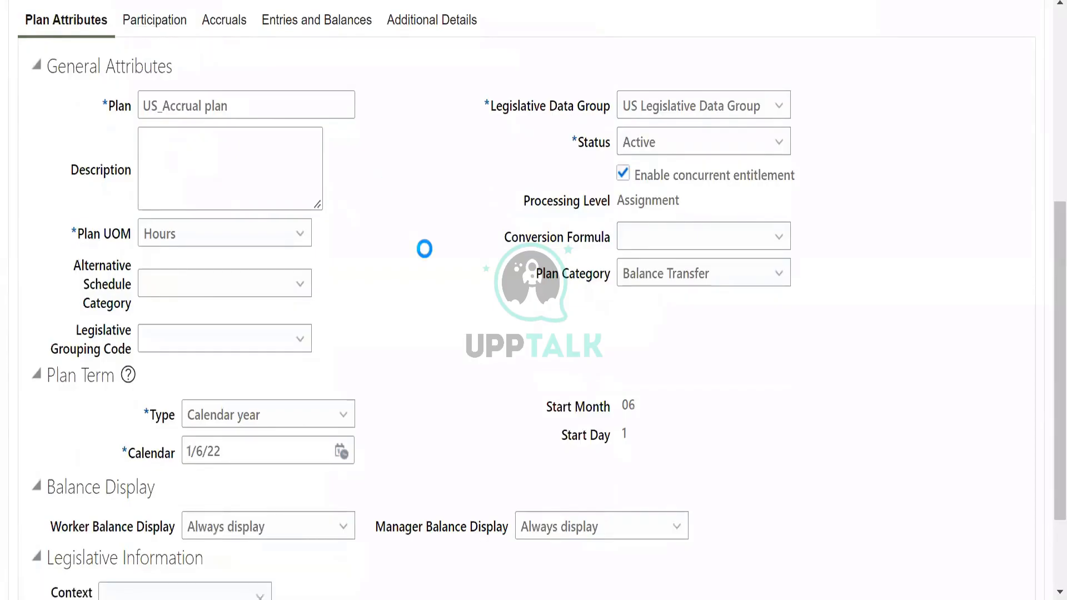
{"action": "scroll", "coordinate": [424, 248], "scroll_direction": "up", "scroll_amount": 3}
{"action": "scroll", "coordinate": [432, 306], "scroll_direction": "down", "scroll_amount": 3}
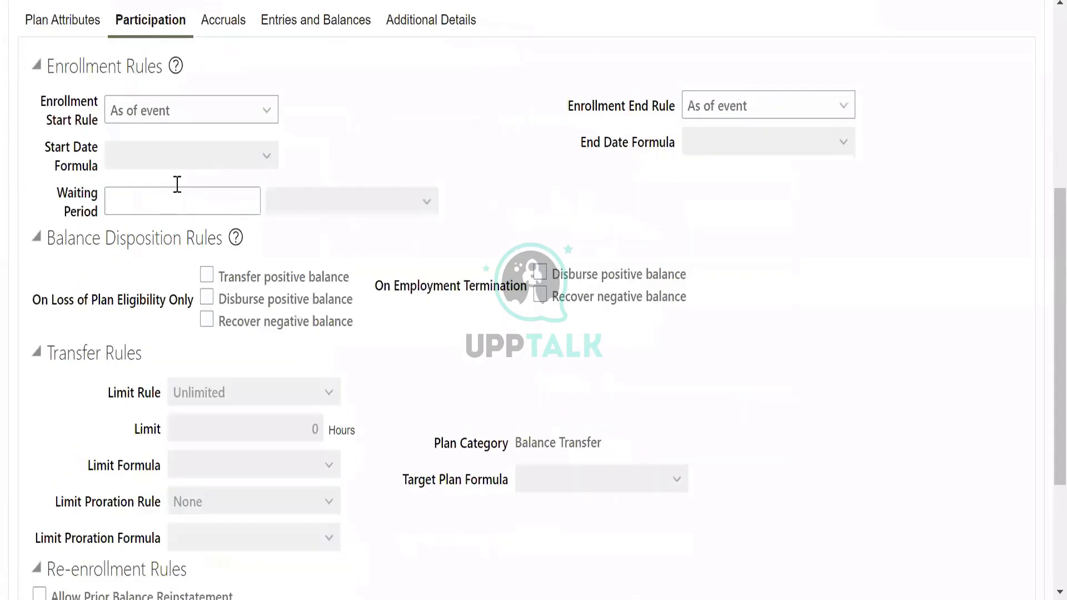
{"action": "left_click", "coordinate": [156, 201]}
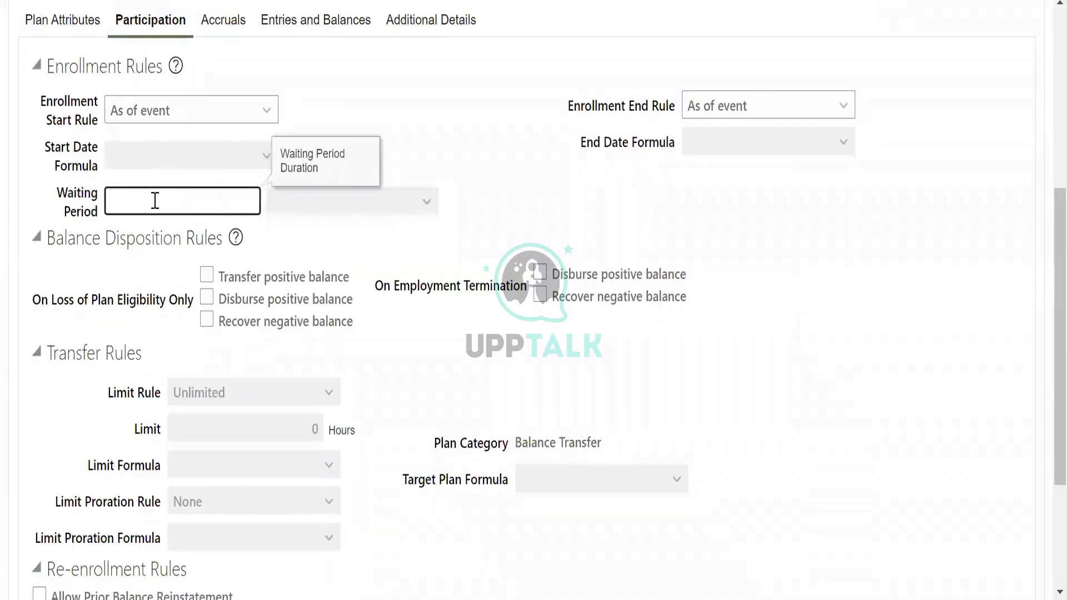
- Enable all balance disposition rules for loss of plan eligibility and for employment termination
{"action": "left_click", "coordinate": [207, 274]}
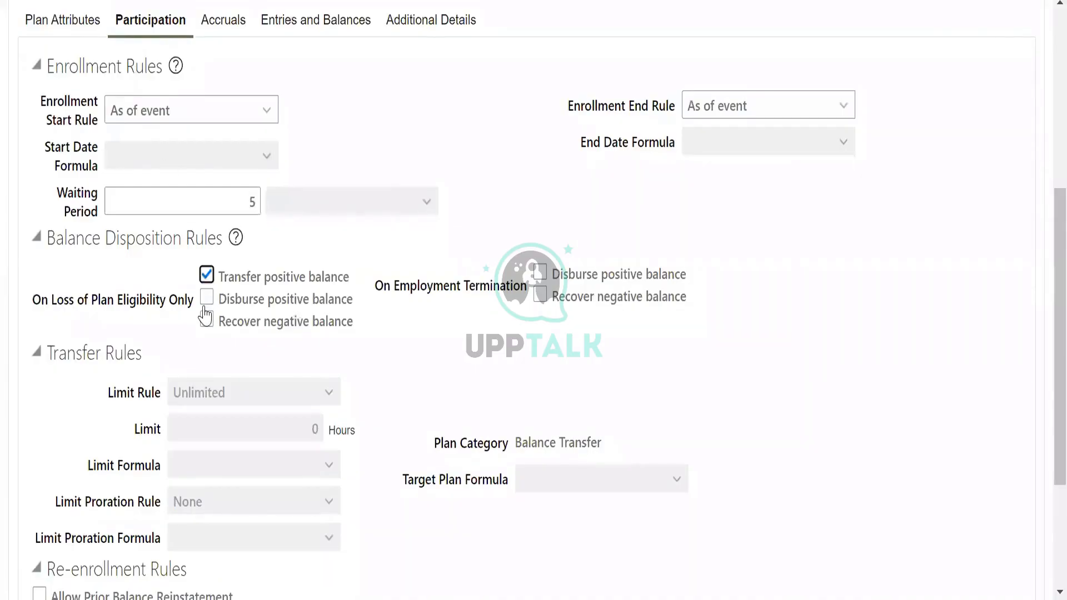
{"action": "left_click", "coordinate": [207, 298]}
{"action": "left_click", "coordinate": [271, 326]}
{"action": "left_click", "coordinate": [540, 273]}
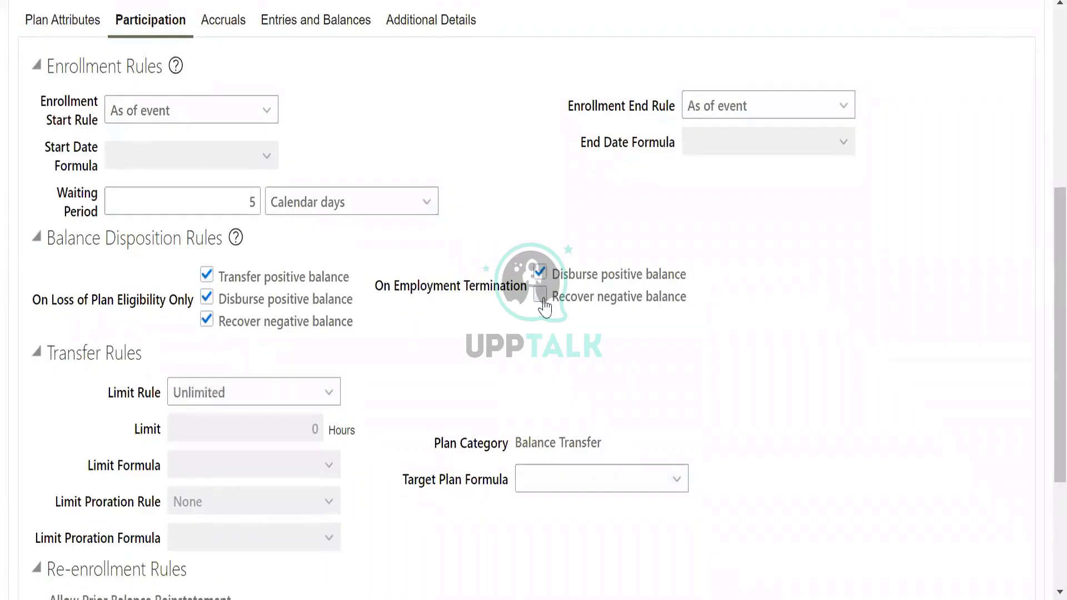
{"action": "left_click", "coordinate": [541, 295]}
{"action": "scroll", "coordinate": [533, 444], "scroll_direction": "down", "scroll_amount": 4}
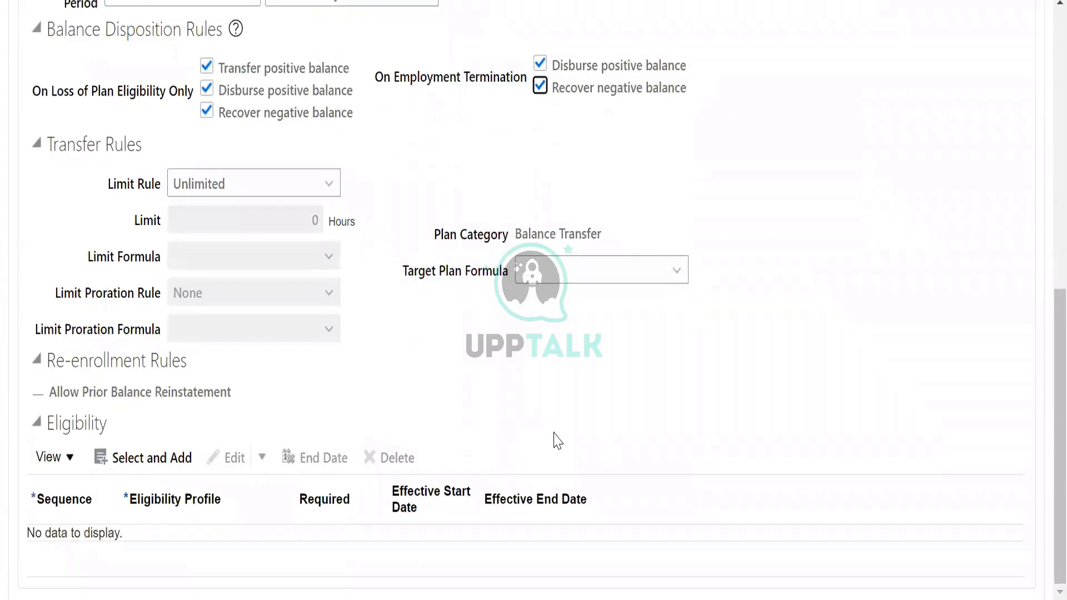
- Set the absence plan's accrual definition to Formula and check the choices for the accrual formula
{"action": "scroll", "coordinate": [205, 457], "scroll_direction": "up", "scroll_amount": 5}
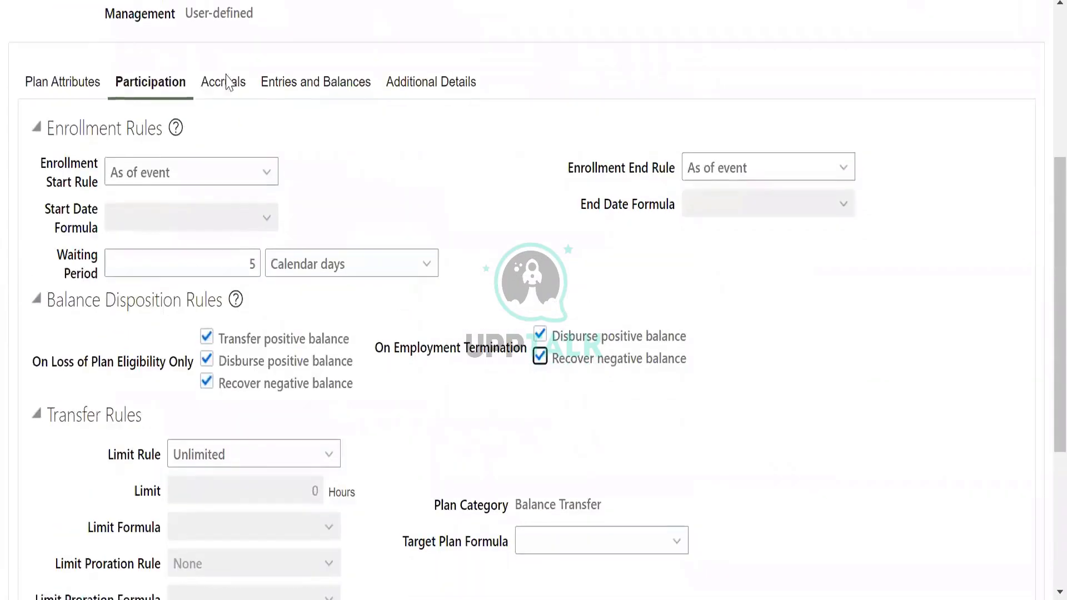
{"action": "left_click", "coordinate": [224, 85]}
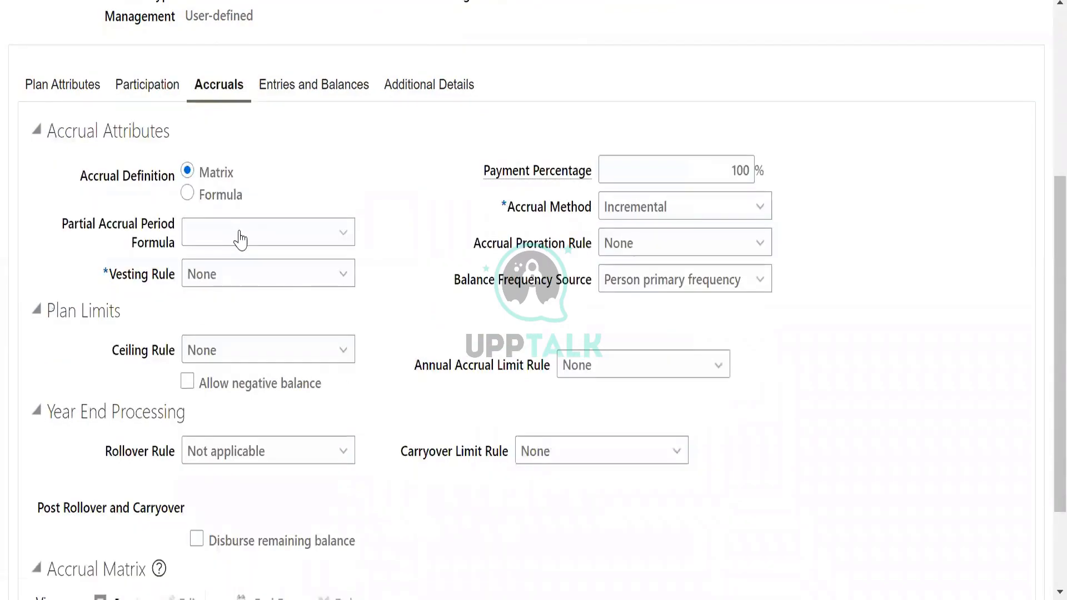
{"action": "left_click", "coordinate": [239, 234]}
{"action": "left_click", "coordinate": [199, 202]}
{"action": "left_click", "coordinate": [199, 201]}
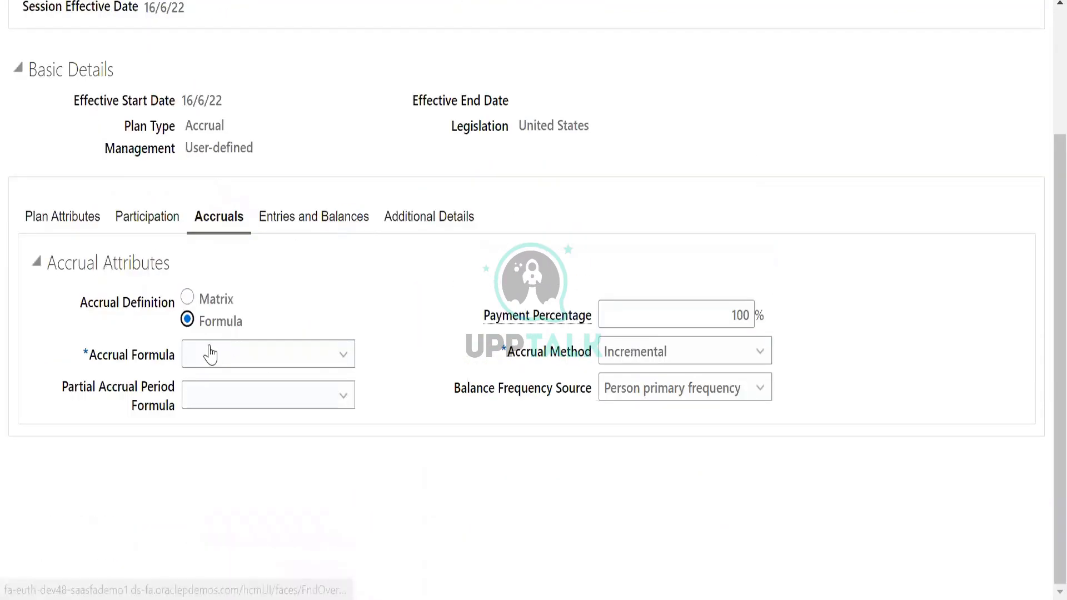
{"action": "left_click", "coordinate": [236, 353]}
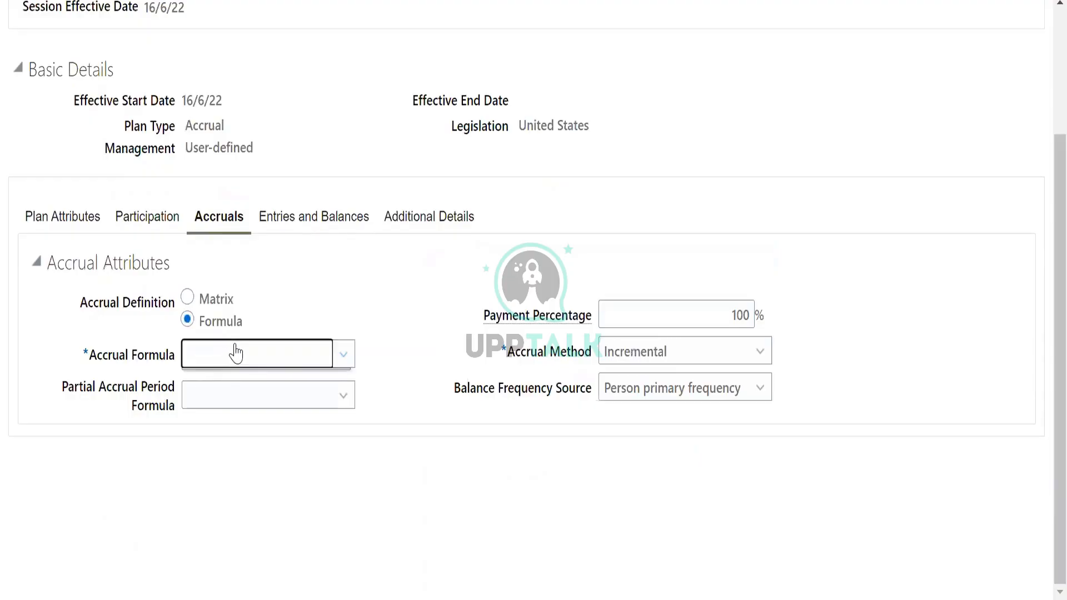
{"action": "left_click", "coordinate": [321, 349]}
{"action": "left_click", "coordinate": [352, 356]}
{"action": "left_click", "coordinate": [352, 360]}
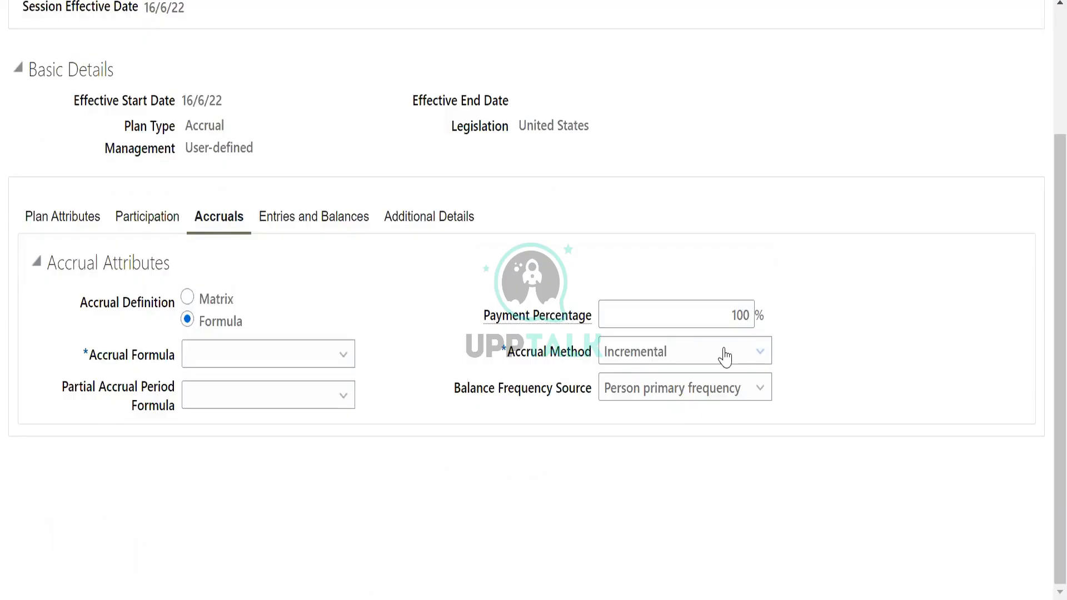
- Check which formulas are offered for the partial accrual period, comparing them with the accrual formula choices
{"action": "left_click", "coordinate": [251, 397]}
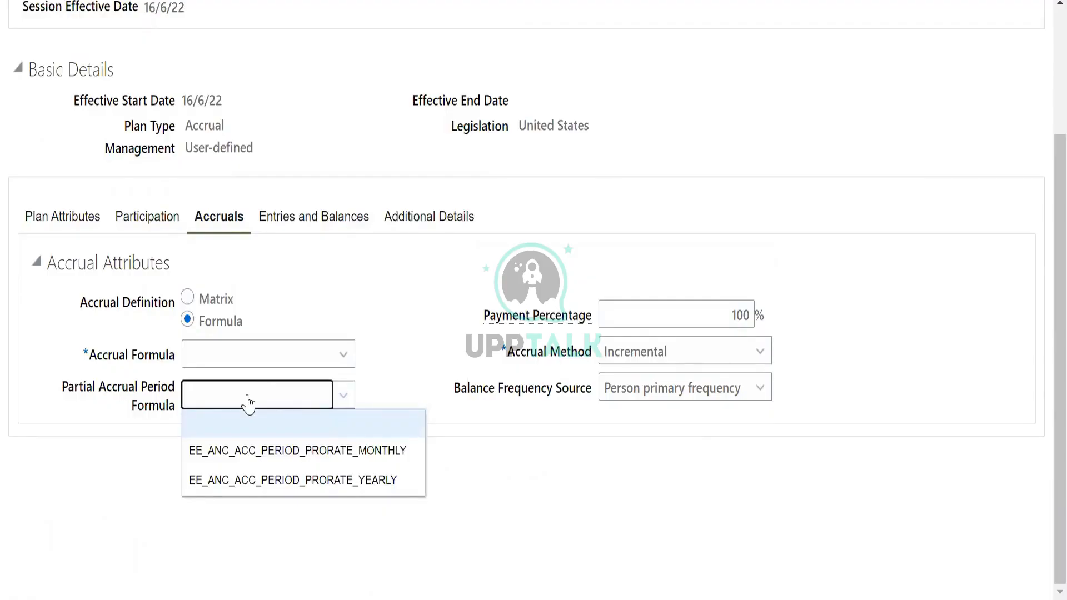
{"action": "left_click", "coordinate": [276, 362]}
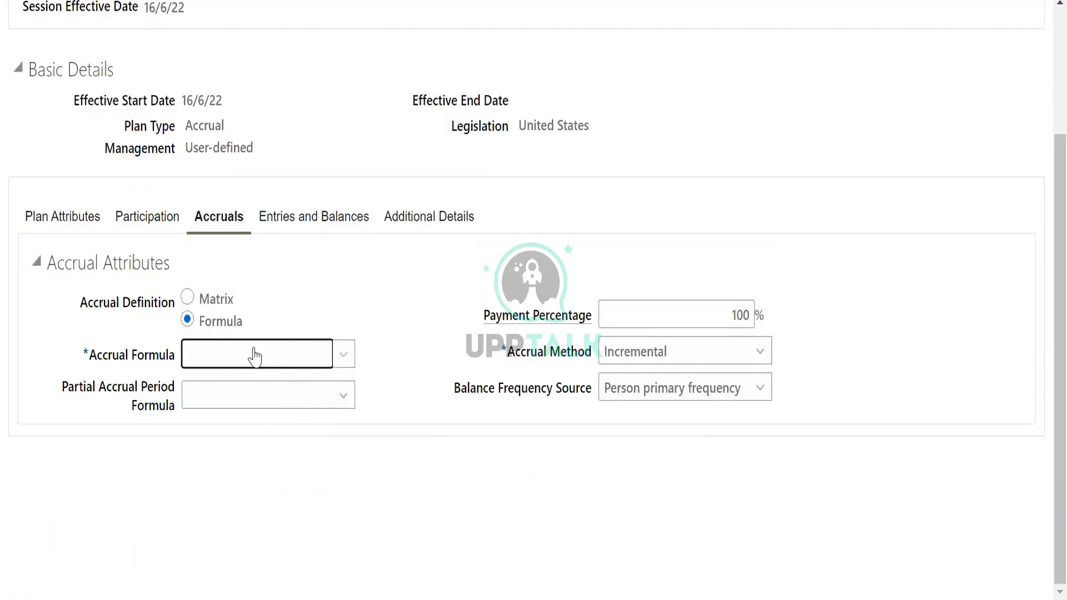
{"action": "left_click", "coordinate": [254, 397]}
{"action": "left_click", "coordinate": [269, 357]}
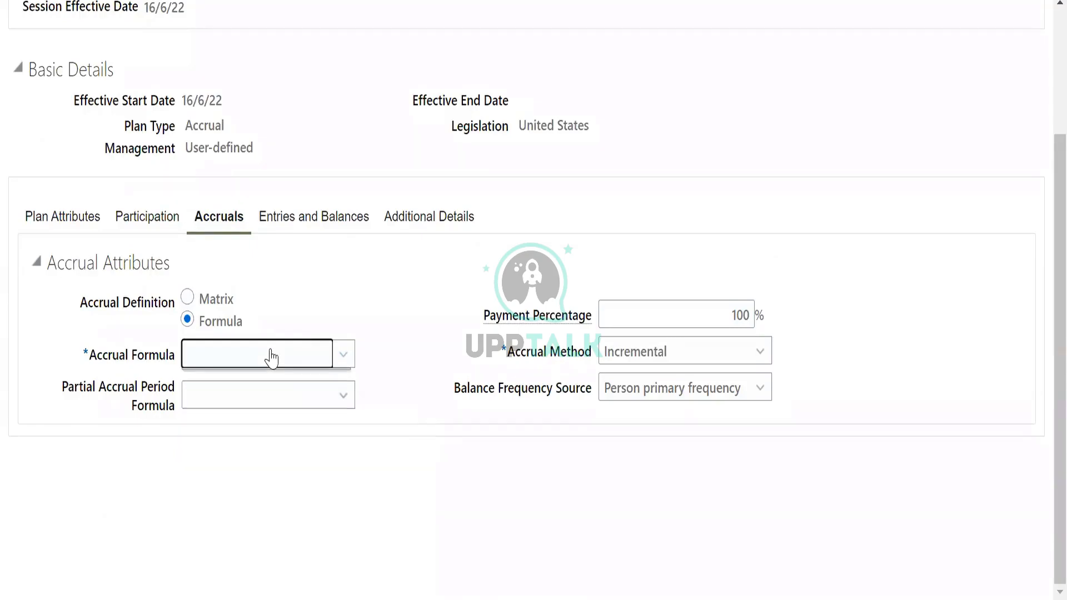
- Set the accrual definition to Matrix with partial accrual period formula EE_ANC_ACC_PERIOD_PRORATE_MONTHLY, leaving the vesting rule at None
{"action": "left_click", "coordinate": [201, 305]}
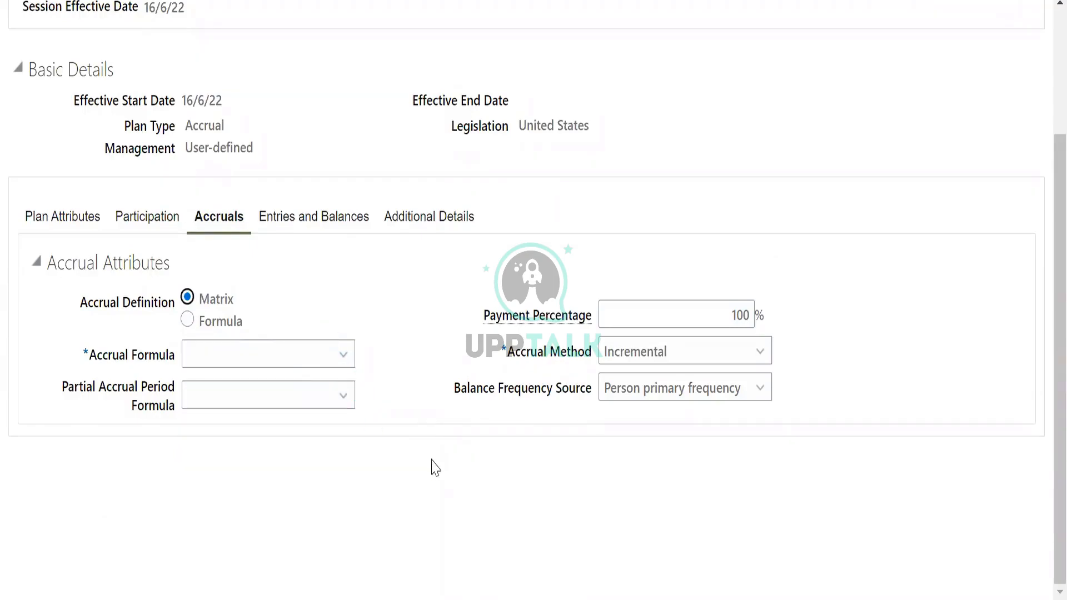
{"action": "scroll", "coordinate": [434, 462], "scroll_direction": "down", "scroll_amount": 2}
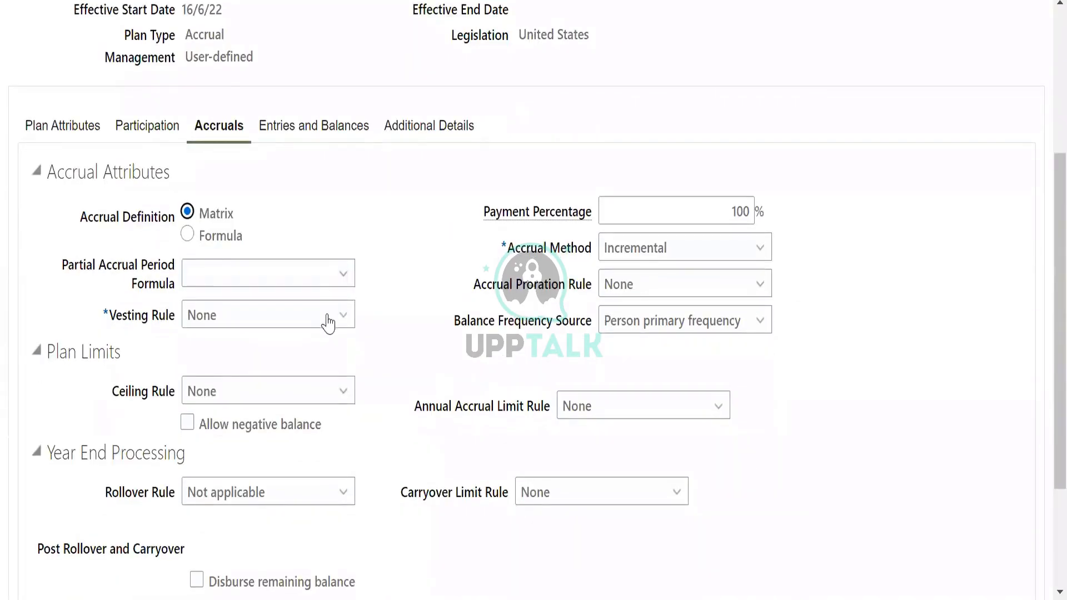
{"action": "left_click", "coordinate": [271, 278]}
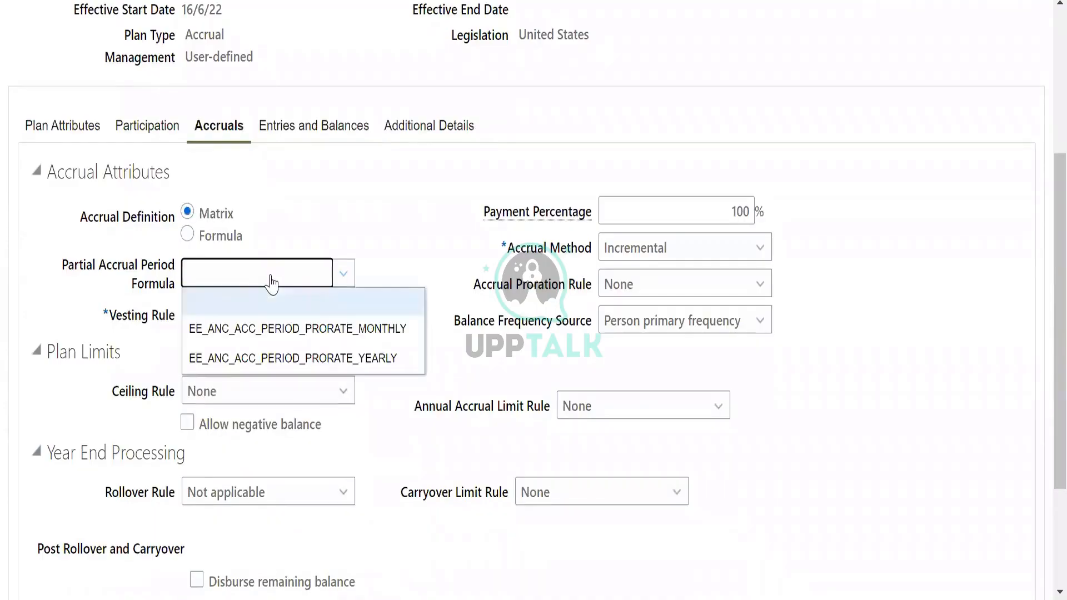
{"action": "left_click", "coordinate": [272, 332]}
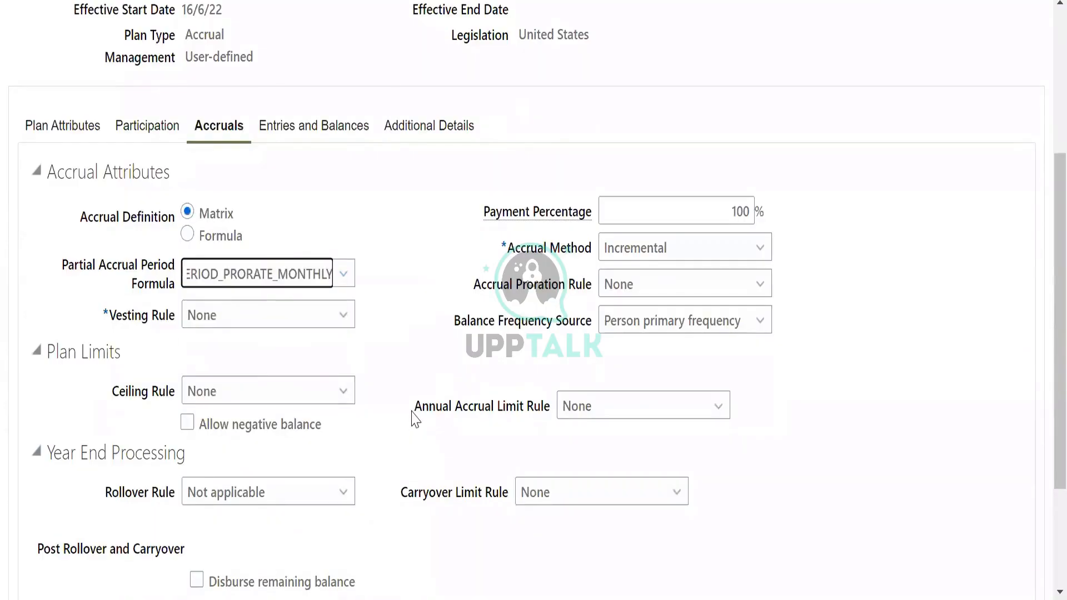
{"action": "left_click", "coordinate": [288, 315]}
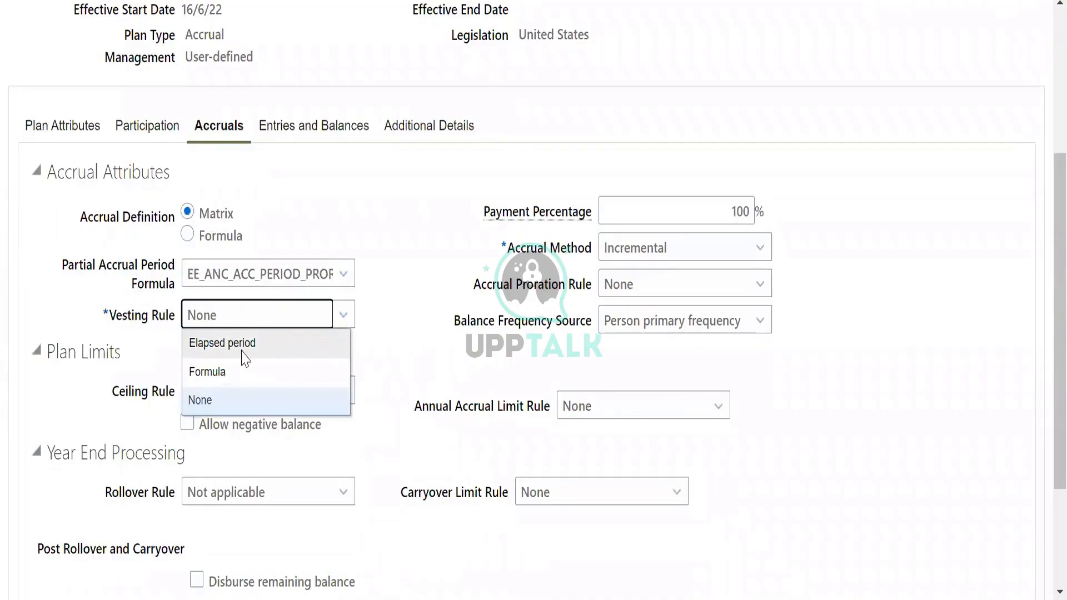
{"action": "left_click", "coordinate": [408, 320]}
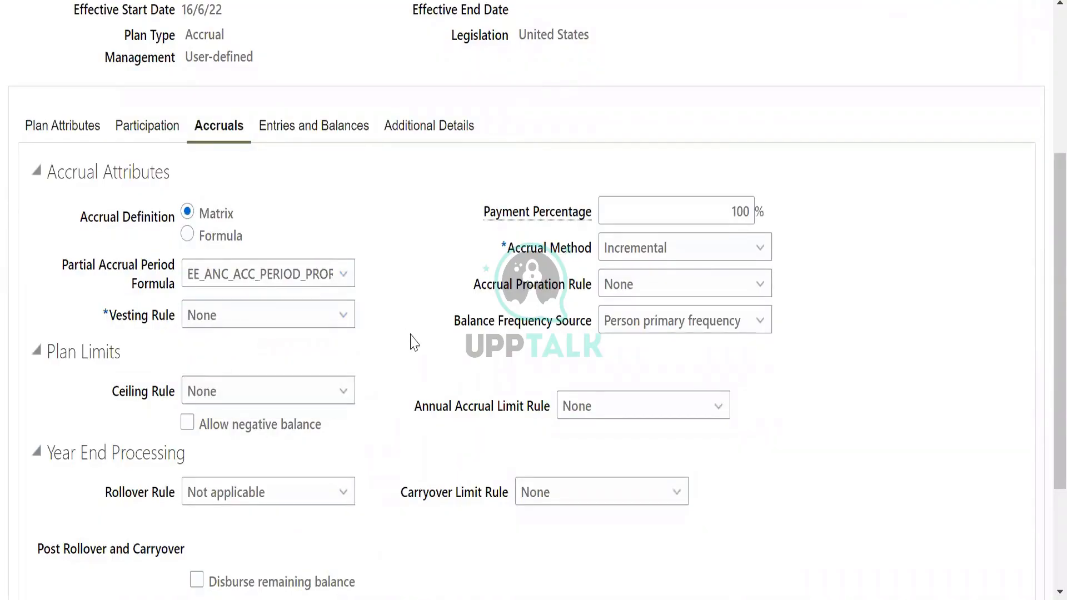
- Add an empty row to the plan's accrual matrix
{"action": "scroll", "coordinate": [414, 342], "scroll_direction": "down", "scroll_amount": 2}
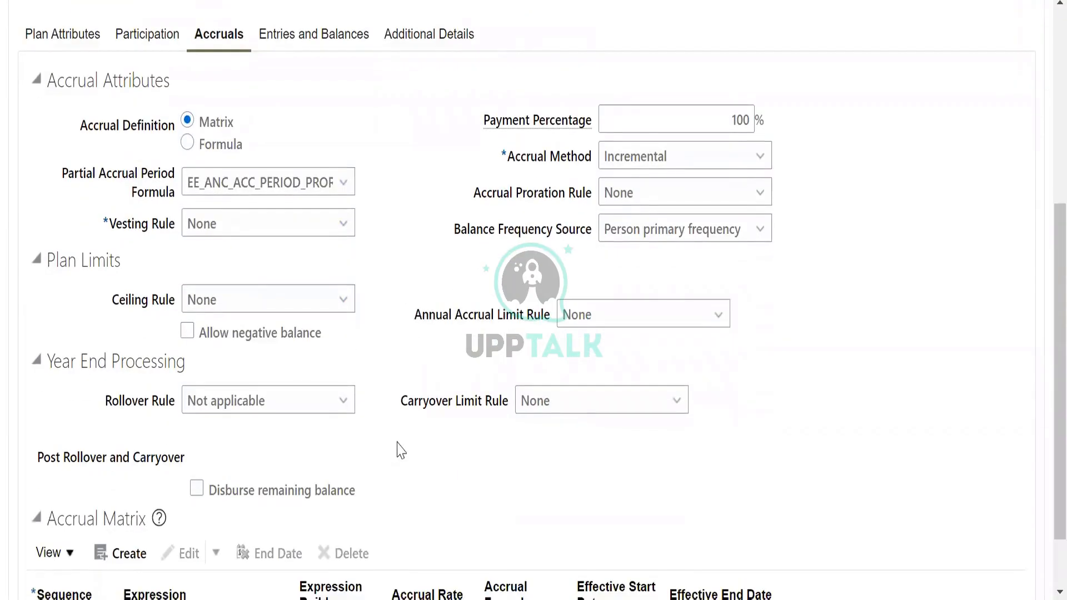
{"action": "scroll", "coordinate": [414, 453], "scroll_direction": "down", "scroll_amount": 2}
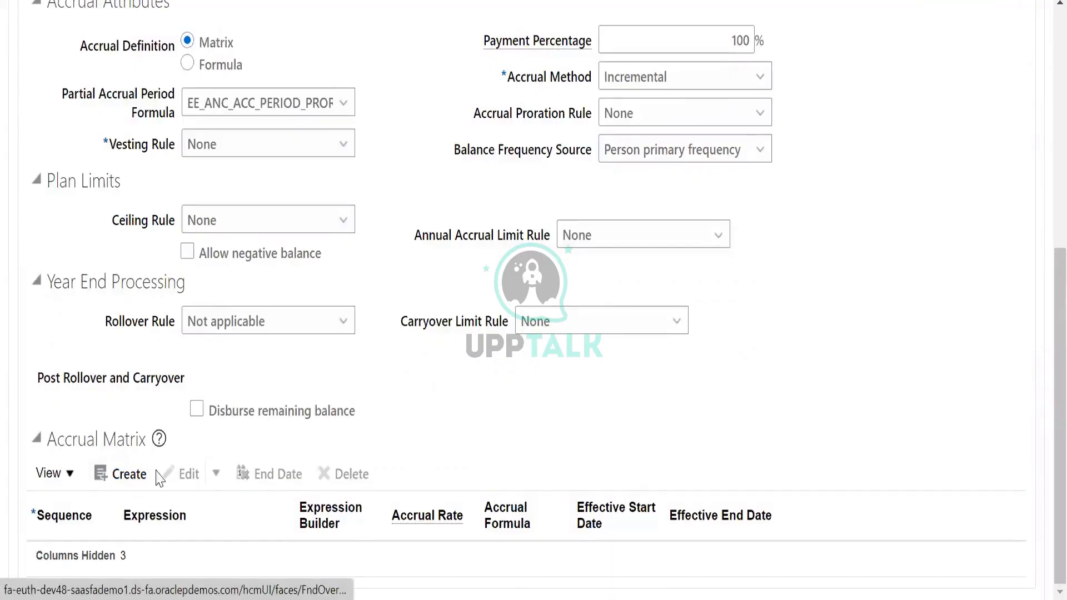
{"action": "left_click", "coordinate": [119, 482]}
{"action": "scroll", "coordinate": [226, 492], "scroll_direction": "down", "scroll_amount": 1}
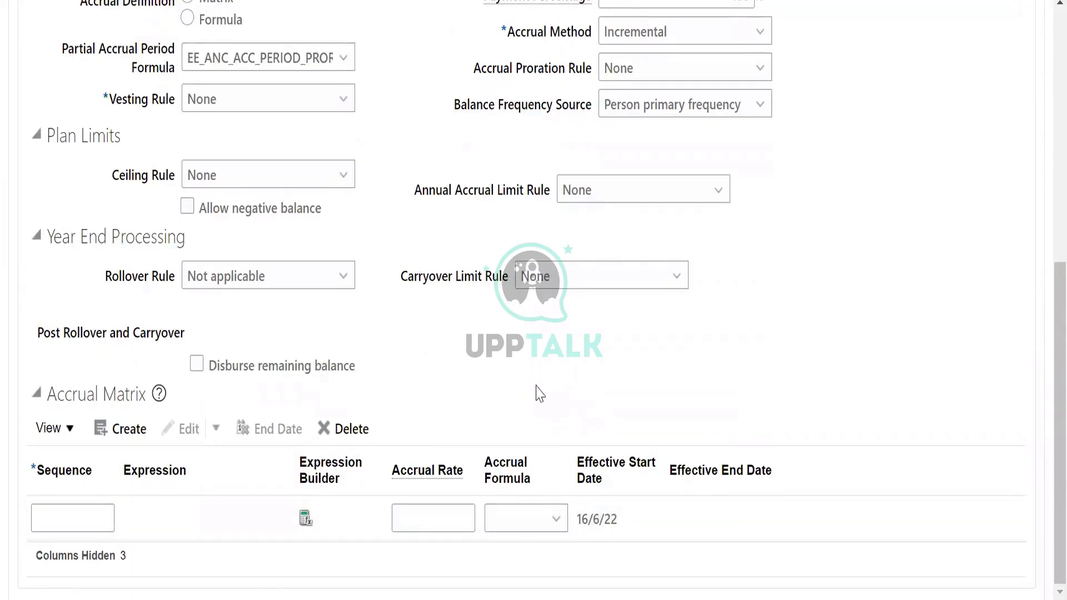
- Change the accrual definition from Matrix to Formula and check the accrual formula choices again
{"action": "scroll", "coordinate": [538, 390], "scroll_direction": "up", "scroll_amount": 7}
{"action": "scroll", "coordinate": [538, 311], "scroll_direction": "down", "scroll_amount": 5}
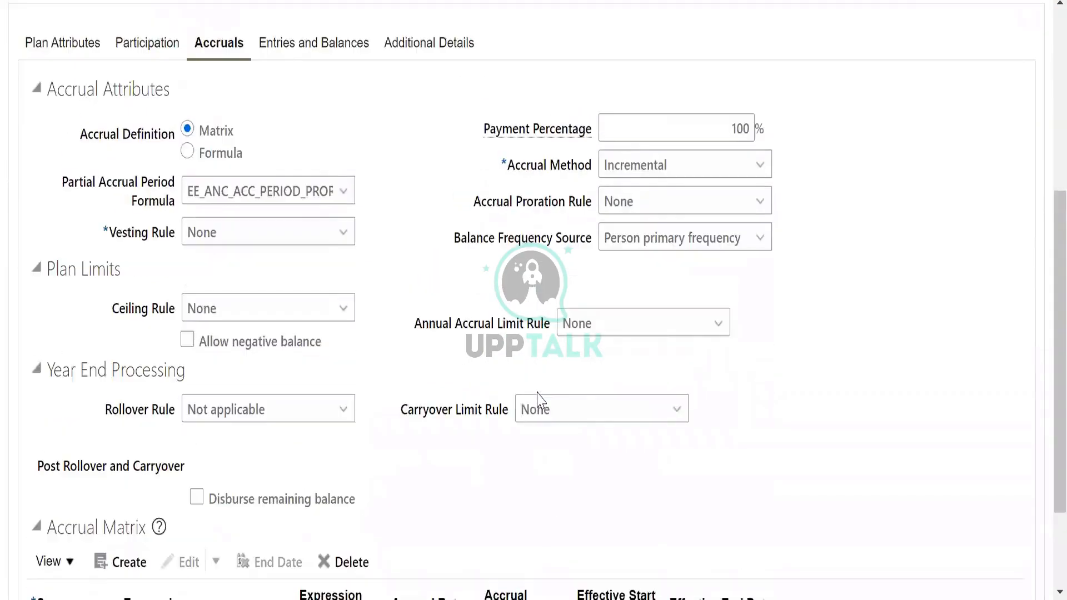
{"action": "scroll", "coordinate": [1044, 29], "scroll_direction": "up", "scroll_amount": 5}
{"action": "scroll", "coordinate": [1043, 29], "scroll_direction": "up", "scroll_amount": 2}
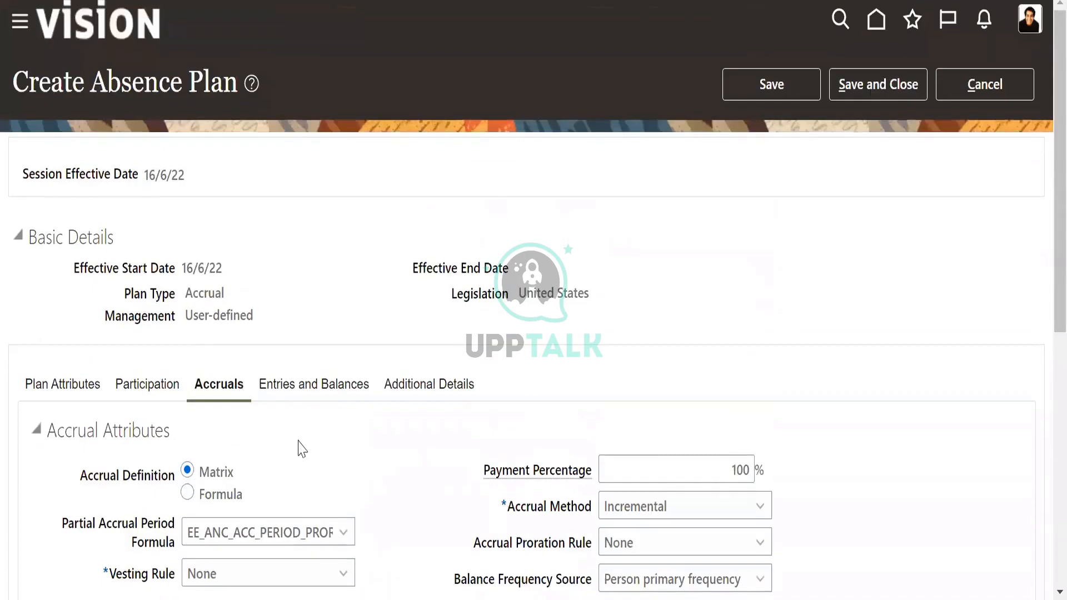
{"action": "scroll", "coordinate": [302, 449], "scroll_direction": "down", "scroll_amount": 6}
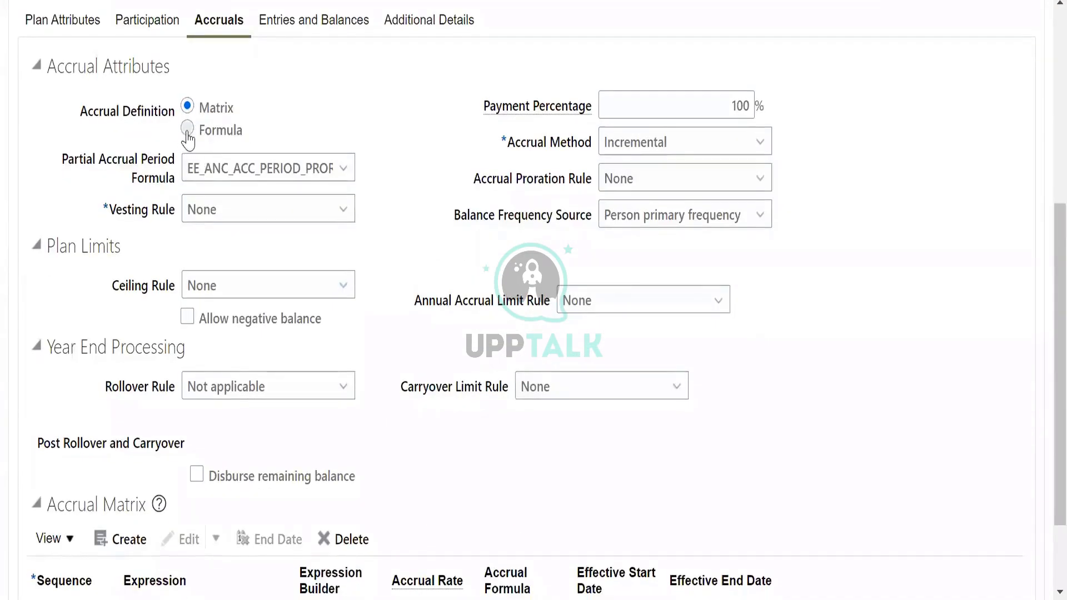
{"action": "left_click", "coordinate": [187, 129]}
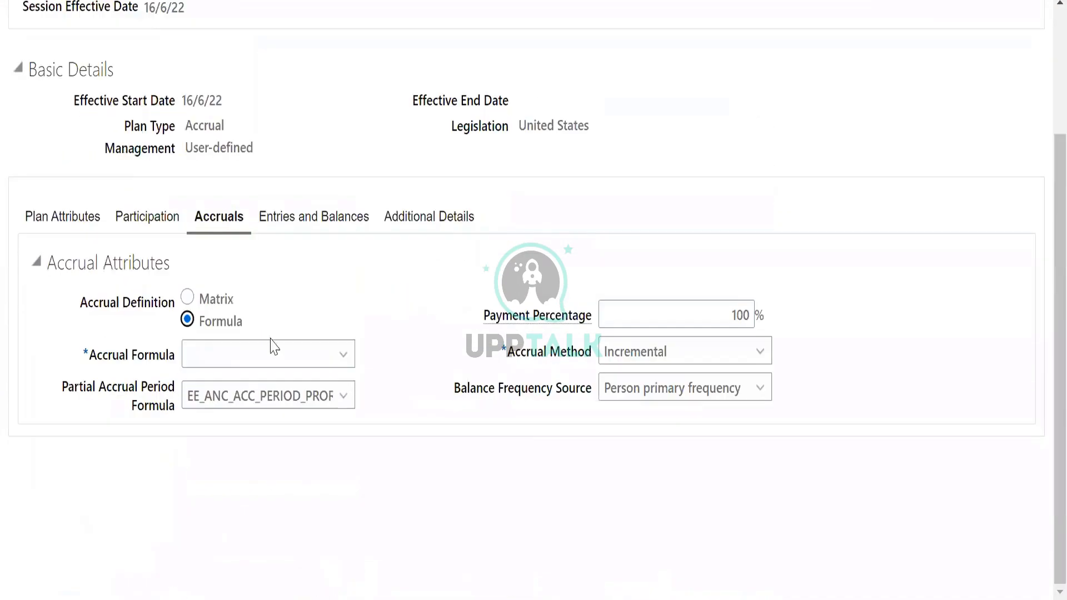
{"action": "left_click", "coordinate": [245, 361]}
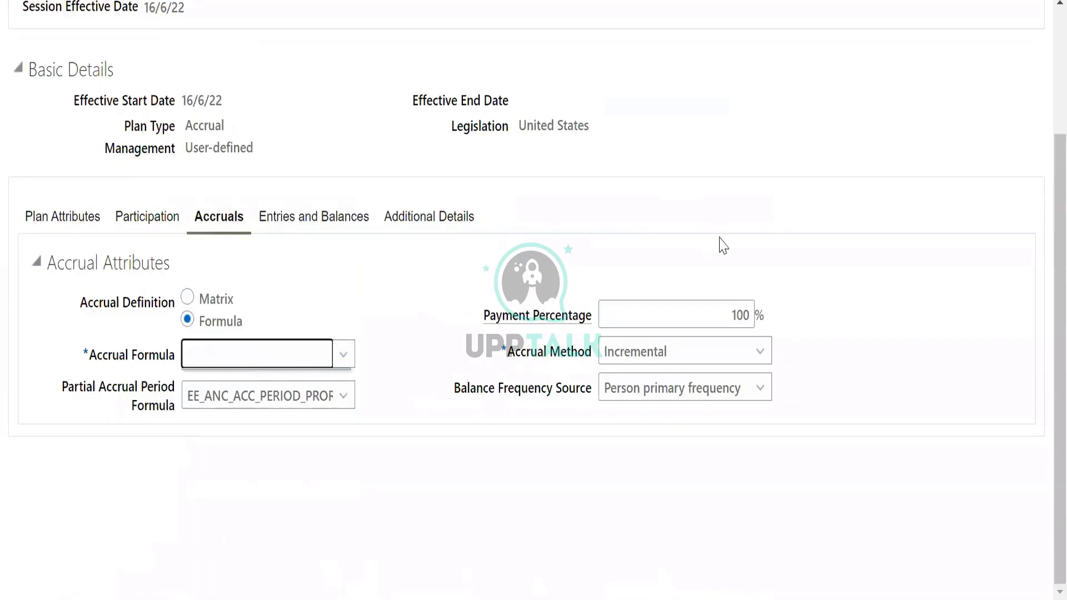
- Cancel the creation of the absence plan, look over the absence plans page and return to the home page
{"action": "scroll", "coordinate": [876, 83], "scroll_direction": "up", "scroll_amount": 3}
{"action": "left_click", "coordinate": [982, 95]}
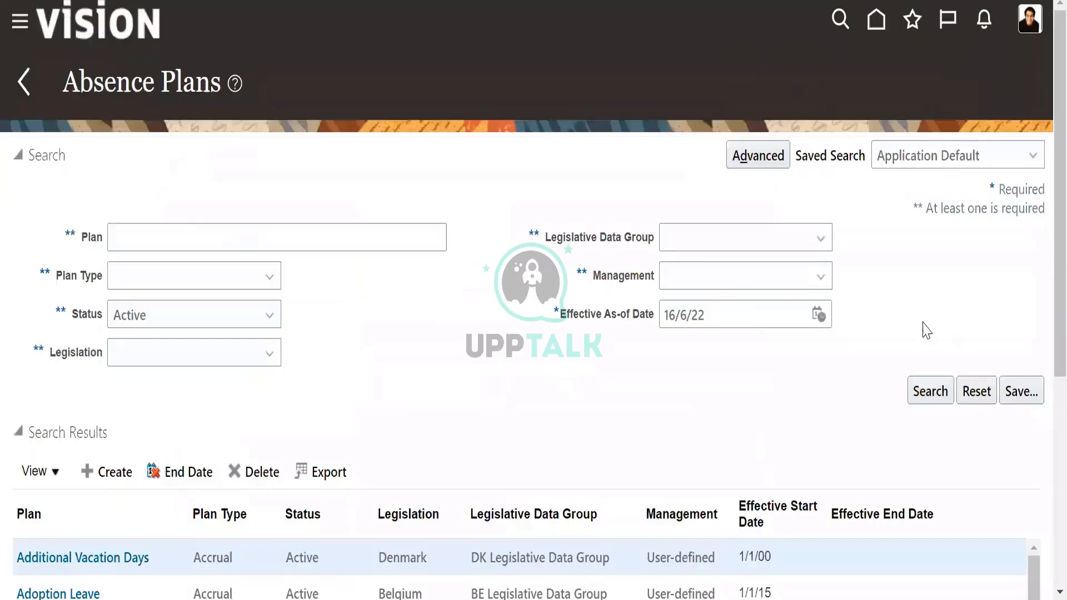
{"action": "scroll", "coordinate": [927, 332], "scroll_direction": "down", "scroll_amount": 5}
{"action": "scroll", "coordinate": [960, 165], "scroll_direction": "up", "scroll_amount": 5}
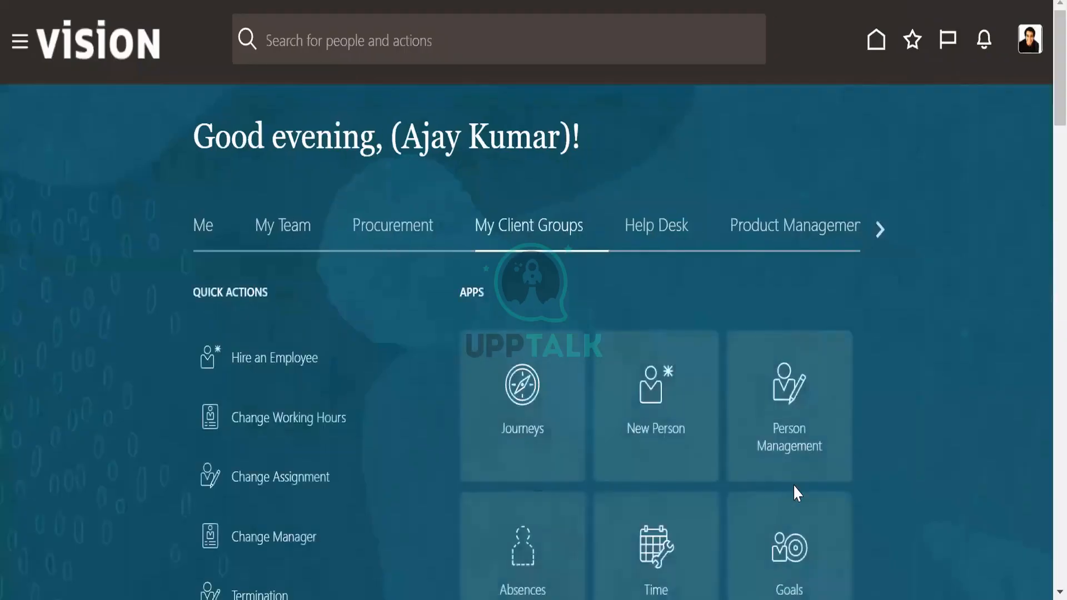
- Examine the quick actions and apps available under My Client Groups
{"action": "scroll", "coordinate": [793, 489], "scroll_direction": "down", "scroll_amount": 3}
{"action": "scroll", "coordinate": [795, 494], "scroll_direction": "down", "scroll_amount": 5}
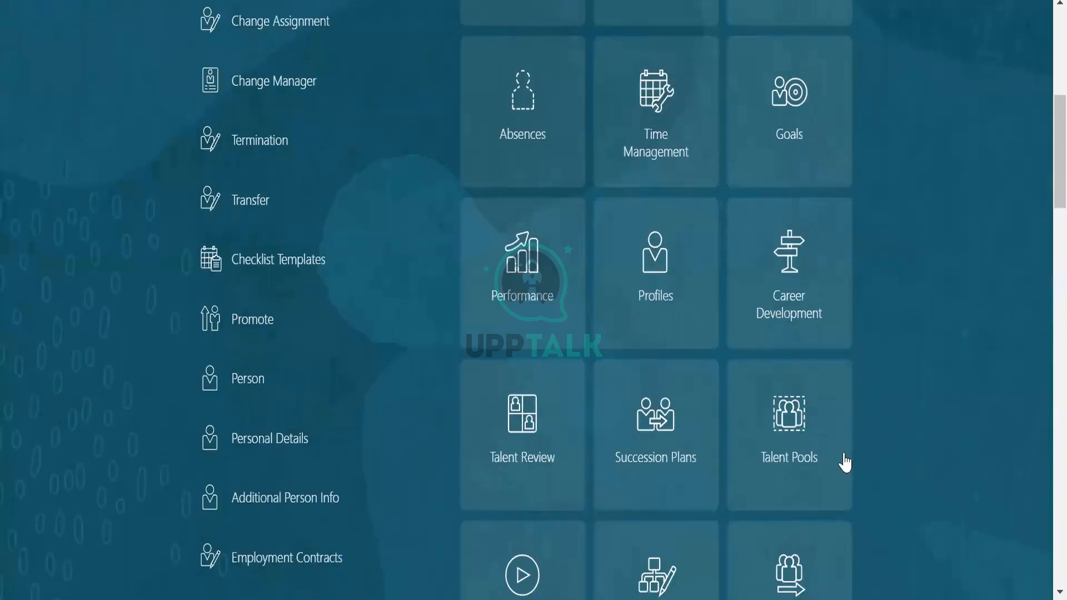
{"action": "scroll", "coordinate": [629, 22], "scroll_direction": "up", "scroll_amount": 8}
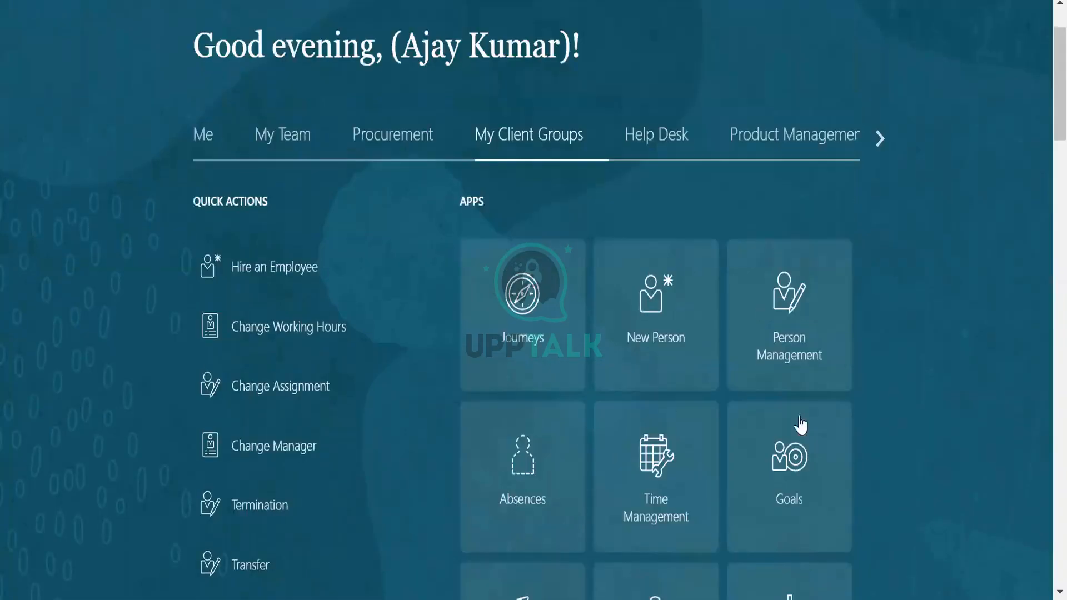
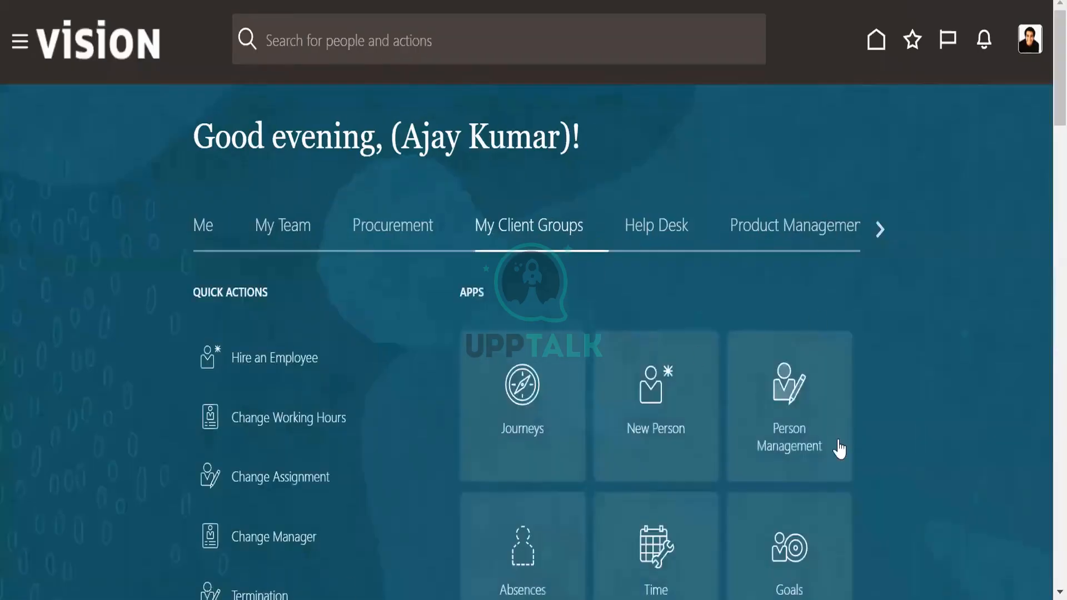
{"action": "scroll", "coordinate": [839, 449], "scroll_direction": "down", "scroll_amount": 3}
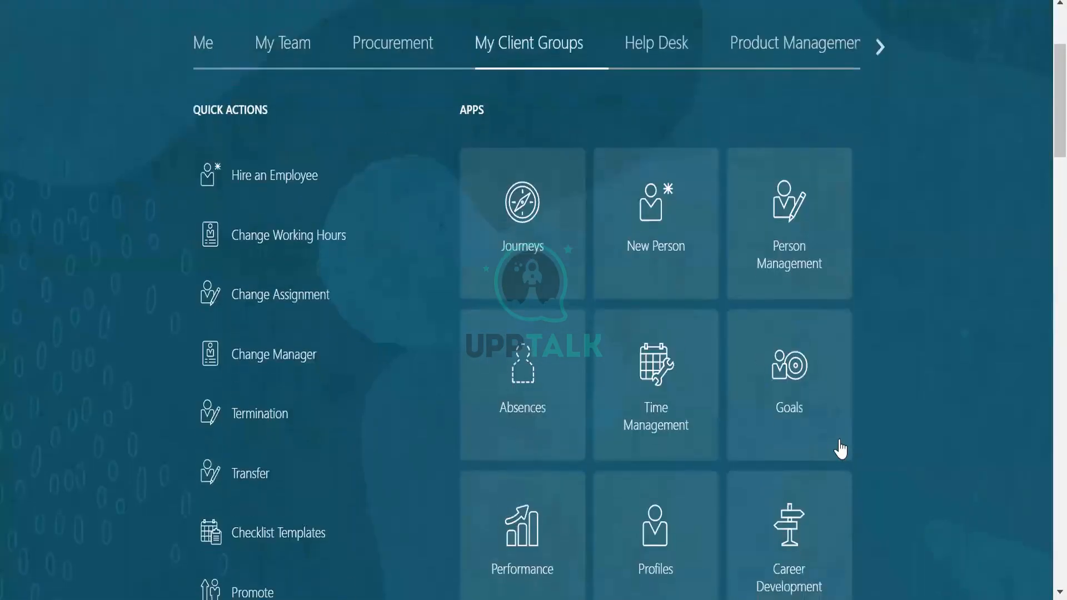
{"action": "scroll", "coordinate": [914, 432], "scroll_direction": "down", "scroll_amount": 5}
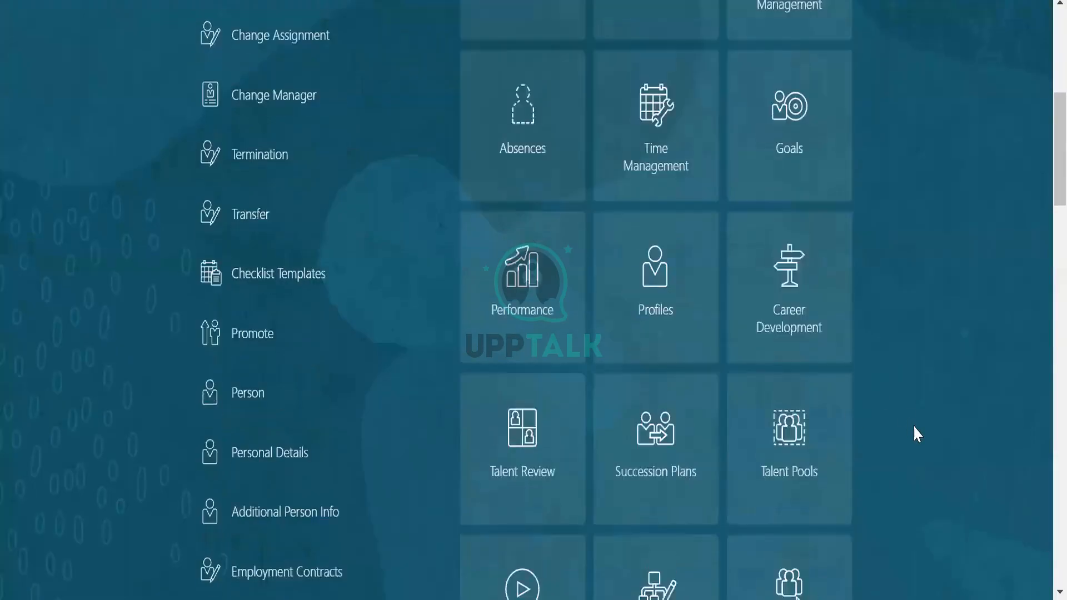
{"action": "scroll", "coordinate": [914, 427], "scroll_direction": "down", "scroll_amount": 10}
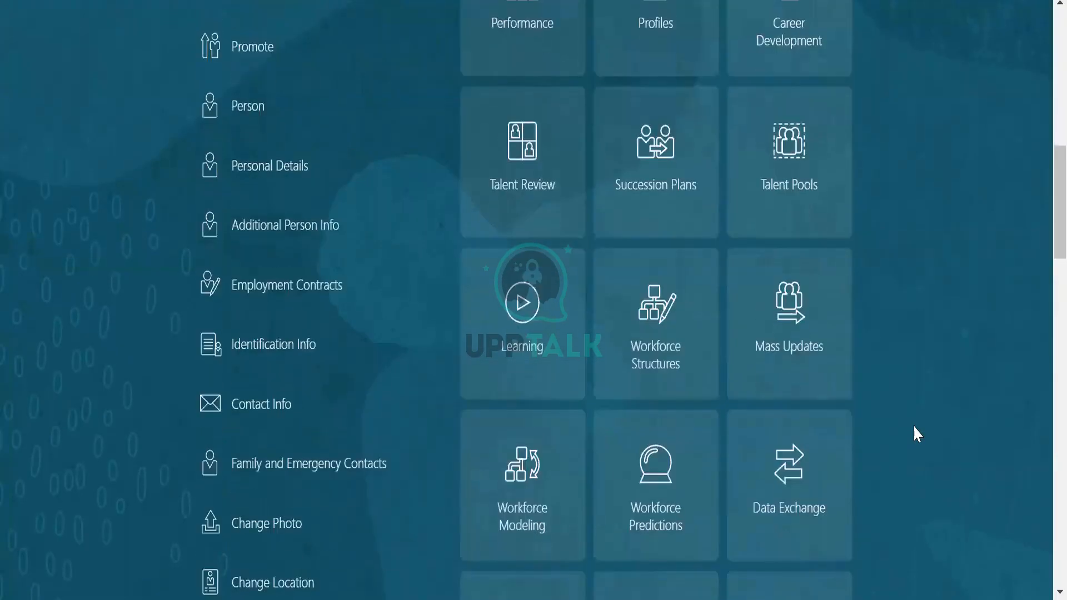
{"action": "scroll", "coordinate": [914, 427], "scroll_direction": "down", "scroll_amount": 5}
{"action": "scroll", "coordinate": [914, 427], "scroll_direction": "up", "scroll_amount": 20}
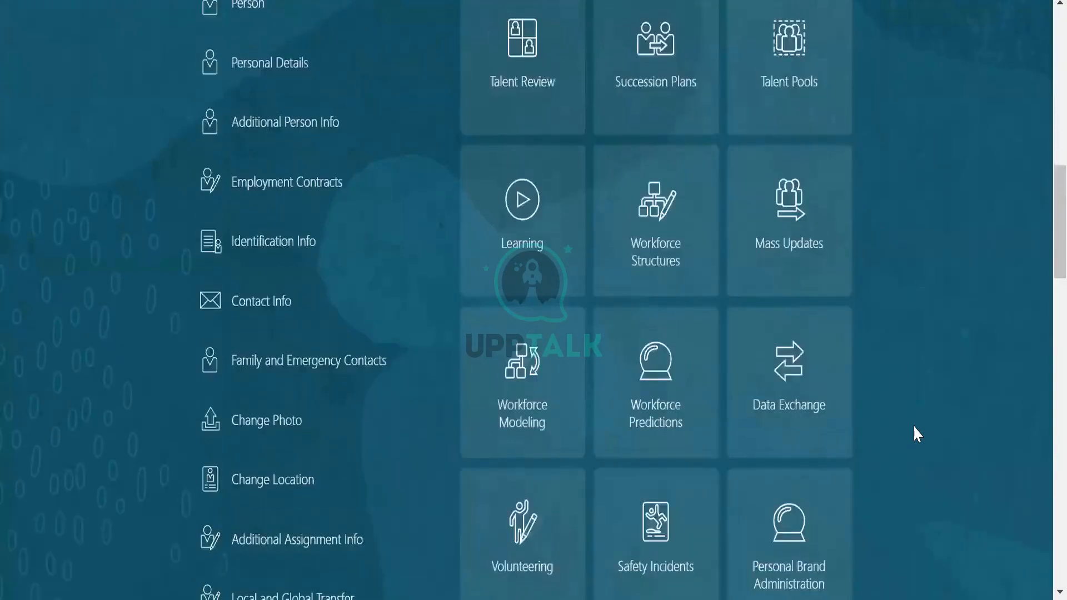
{"action": "scroll", "coordinate": [922, 427], "scroll_direction": "up", "scroll_amount": 1}
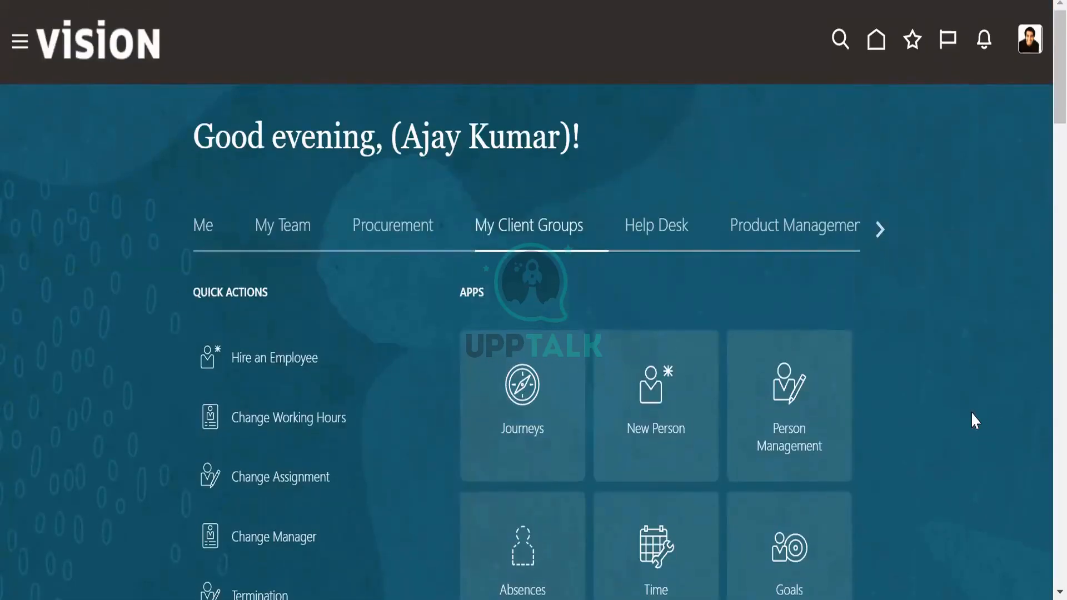
- Expand the full list of My Client Groups quick actions and look through the Employment actions
{"action": "scroll", "coordinate": [972, 423], "scroll_direction": "down", "scroll_amount": 5}
{"action": "scroll", "coordinate": [972, 413], "scroll_direction": "down", "scroll_amount": 12}
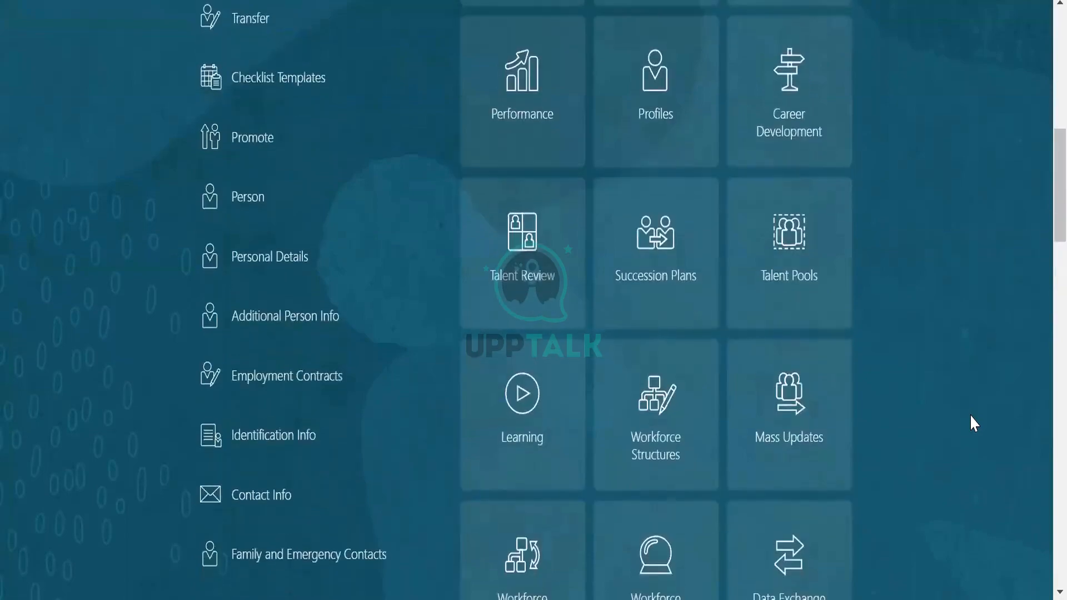
{"action": "scroll", "coordinate": [972, 418], "scroll_direction": "down", "scroll_amount": 6}
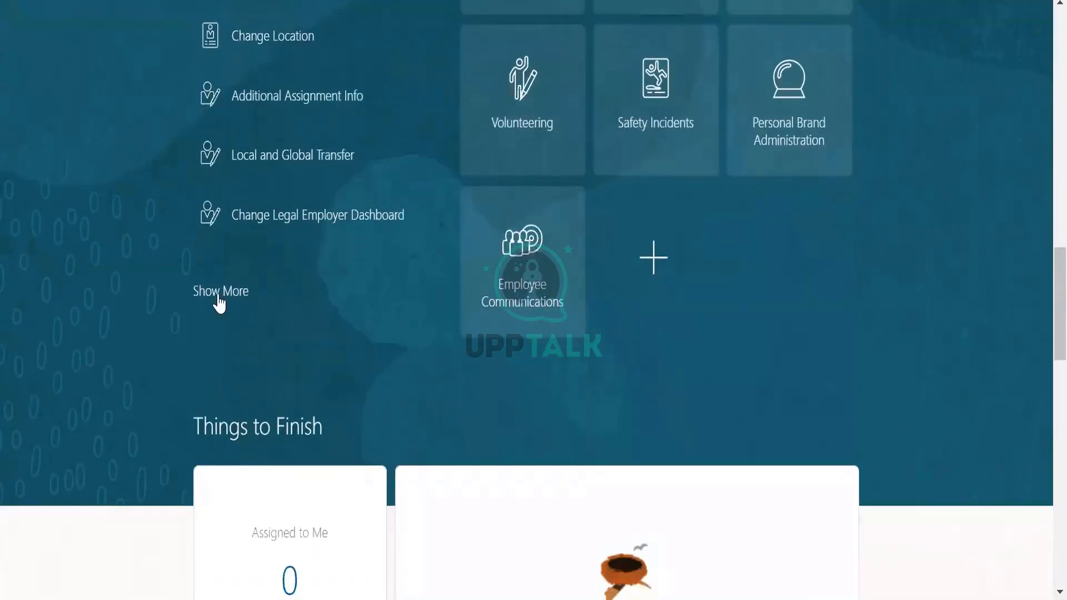
{"action": "left_click", "coordinate": [217, 291]}
{"action": "scroll", "coordinate": [983, 479], "scroll_direction": "down", "scroll_amount": 6}
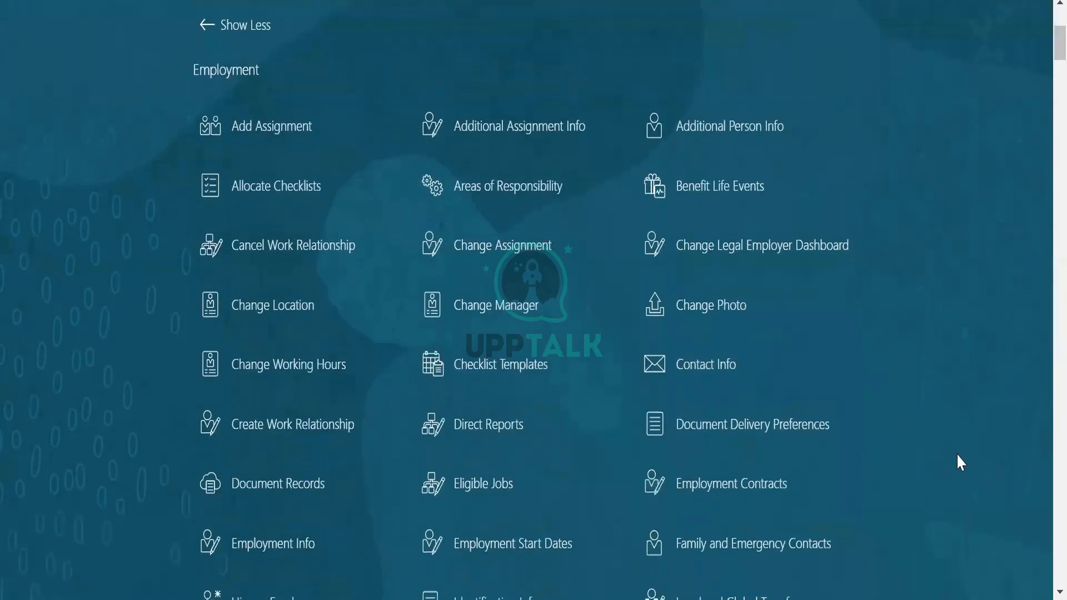
- Look through the quick action groups from Employment and Compensation through Learning, Time, Workforce Structures, performance and benefits to Data Exchange
{"action": "scroll", "coordinate": [958, 453], "scroll_direction": "down", "scroll_amount": 5}
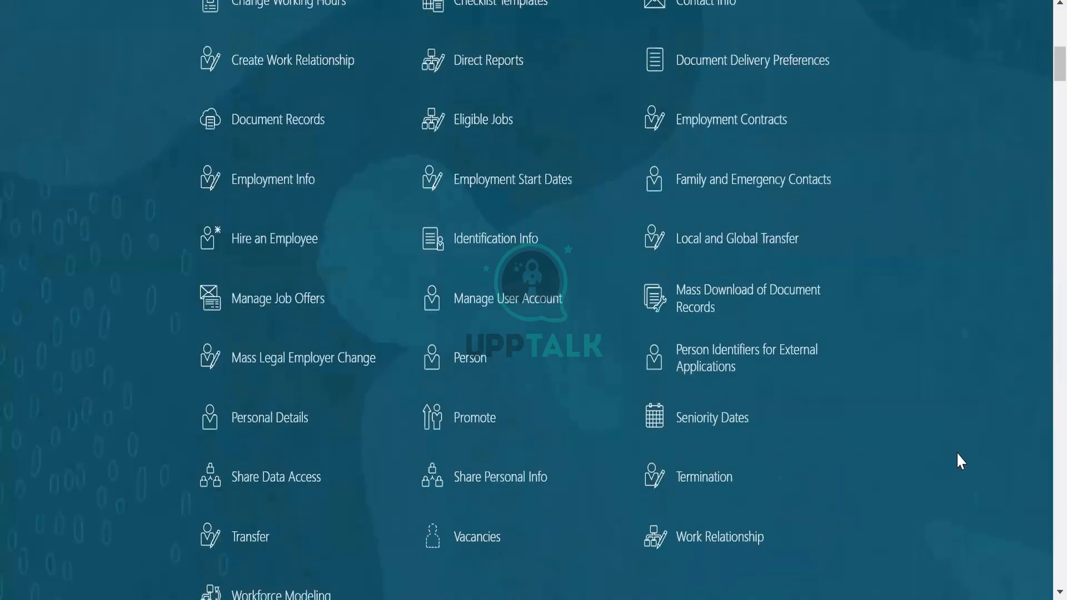
{"action": "scroll", "coordinate": [957, 453], "scroll_direction": "down", "scroll_amount": 10}
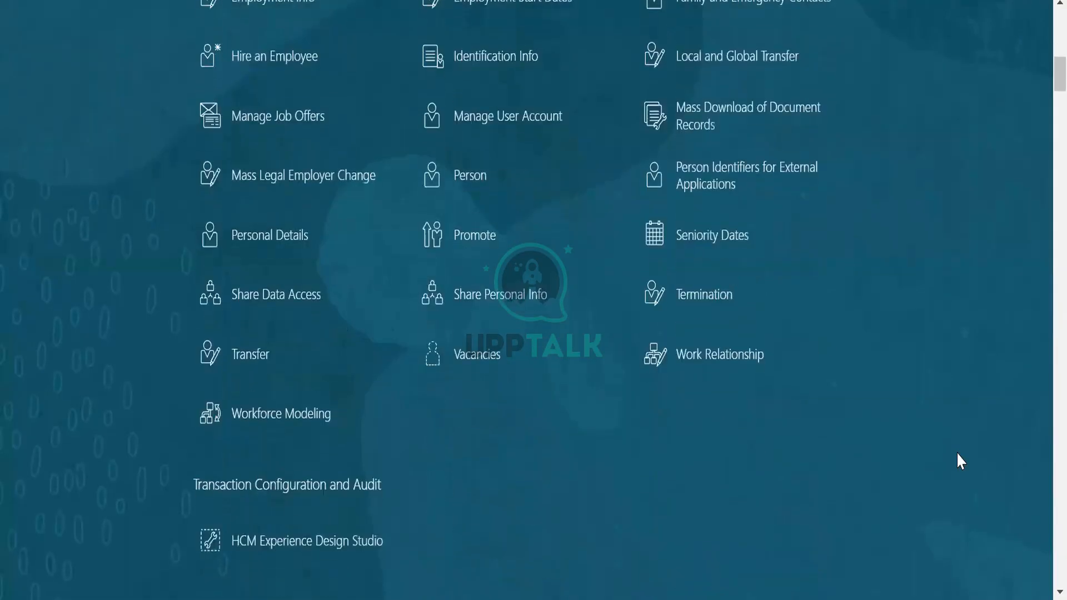
{"action": "scroll", "coordinate": [957, 453], "scroll_direction": "down", "scroll_amount": 5}
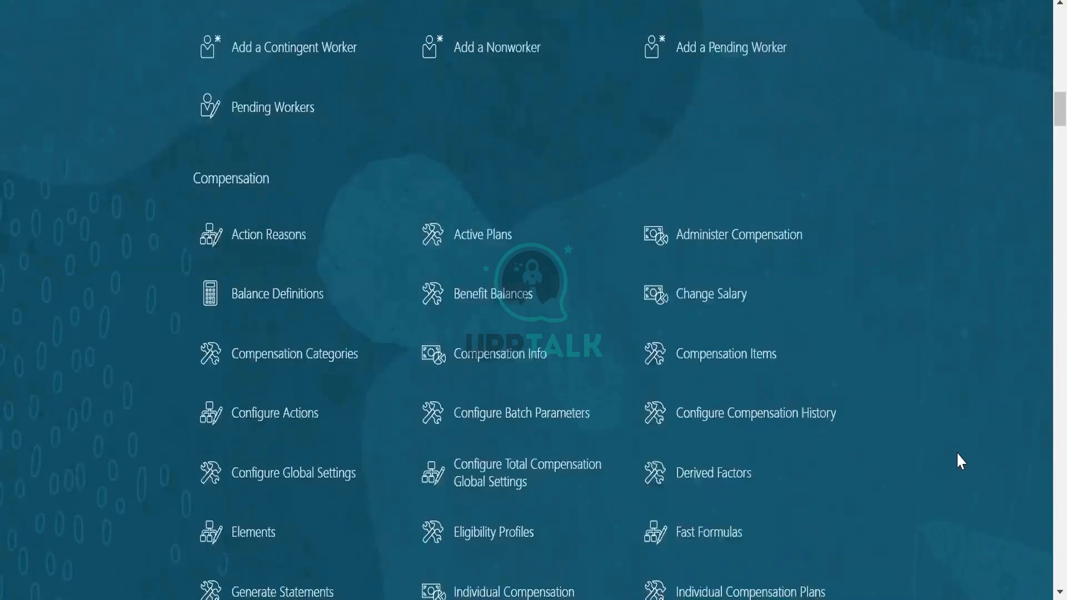
{"action": "scroll", "coordinate": [957, 453], "scroll_direction": "down", "scroll_amount": 5}
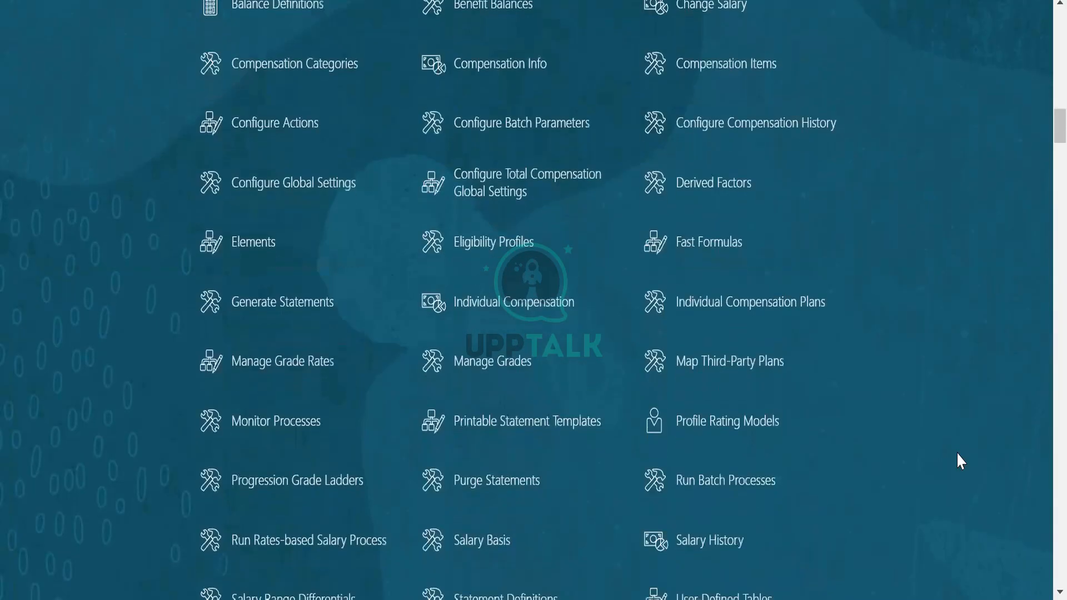
{"action": "scroll", "coordinate": [957, 453], "scroll_direction": "down", "scroll_amount": 8}
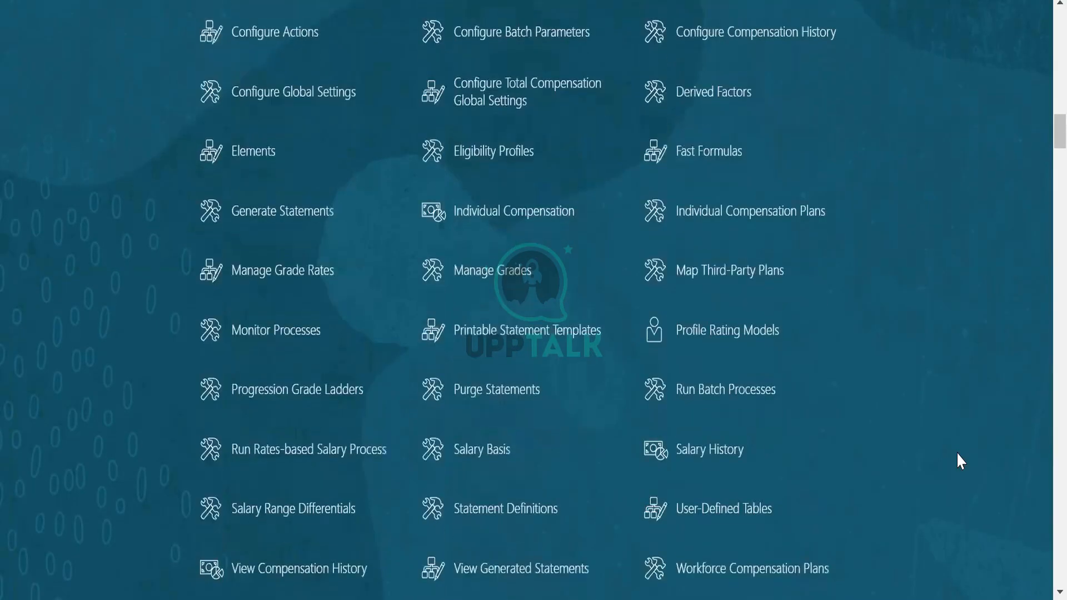
{"action": "scroll", "coordinate": [957, 453], "scroll_direction": "down", "scroll_amount": 8}
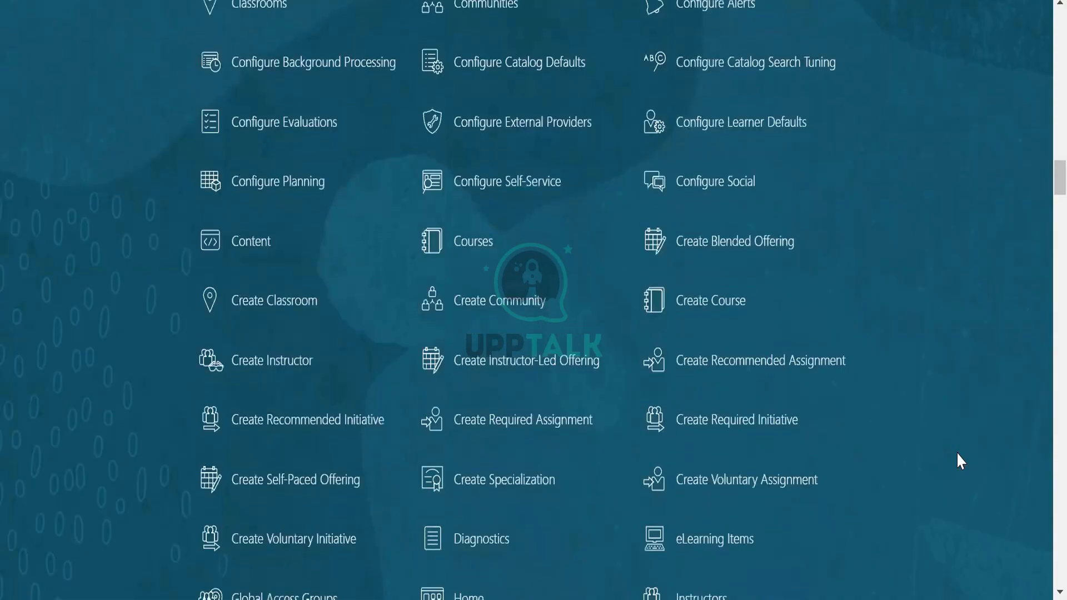
{"action": "scroll", "coordinate": [957, 453], "scroll_direction": "down", "scroll_amount": 6}
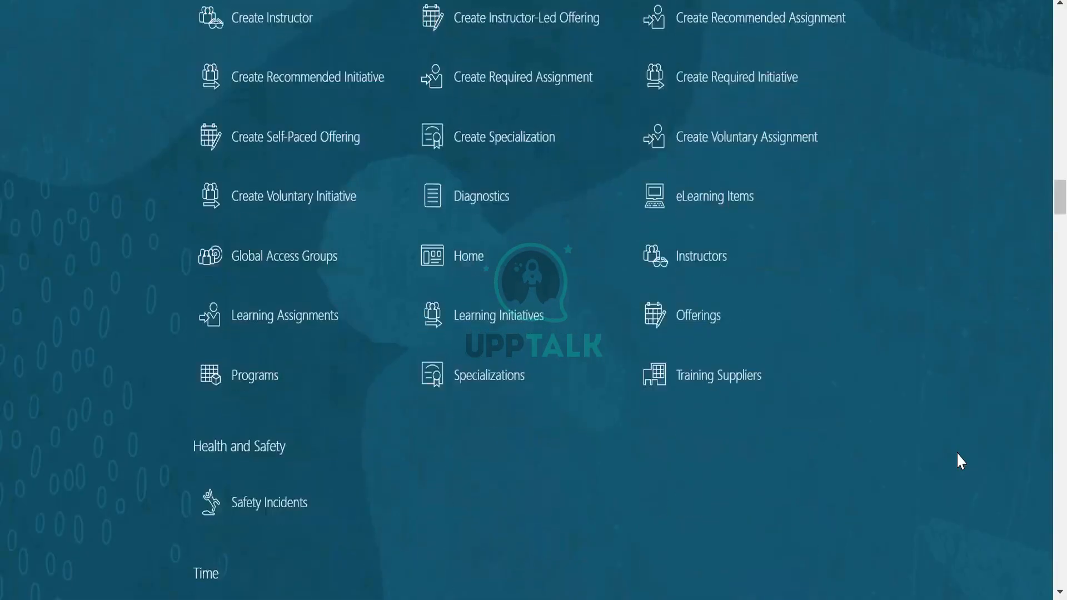
{"action": "scroll", "coordinate": [961, 461], "scroll_direction": "down", "scroll_amount": 17}
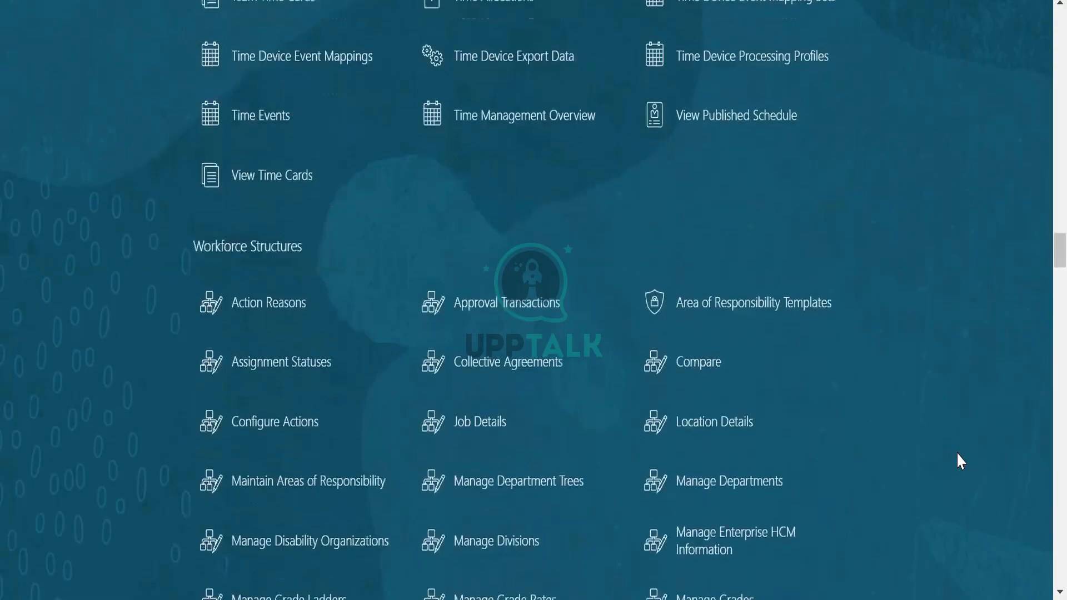
{"action": "scroll", "coordinate": [960, 461], "scroll_direction": "down", "scroll_amount": 20}
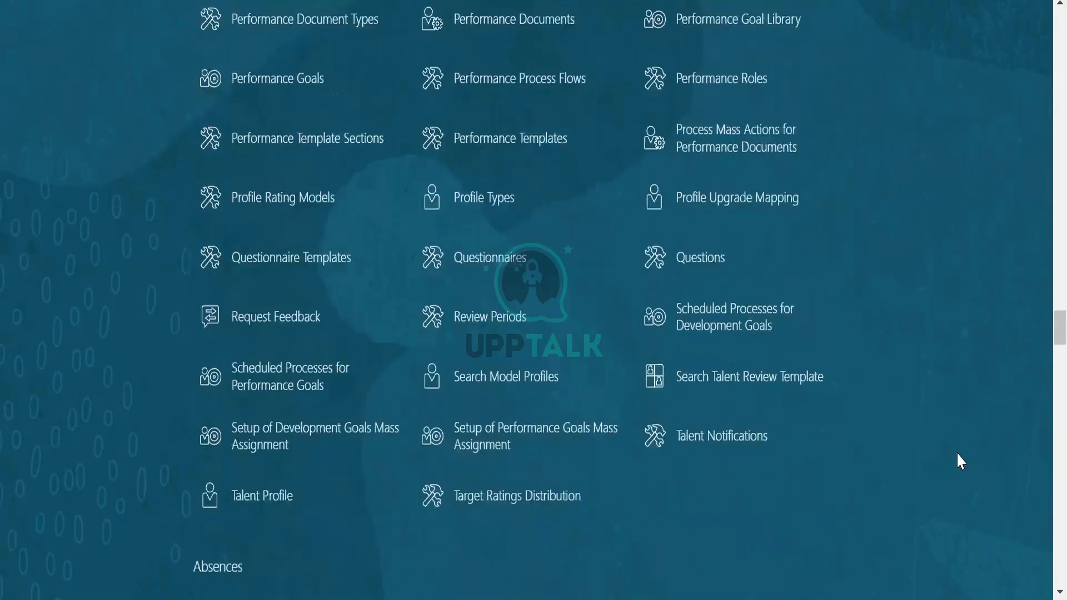
{"action": "scroll", "coordinate": [958, 453], "scroll_direction": "down", "scroll_amount": 20}
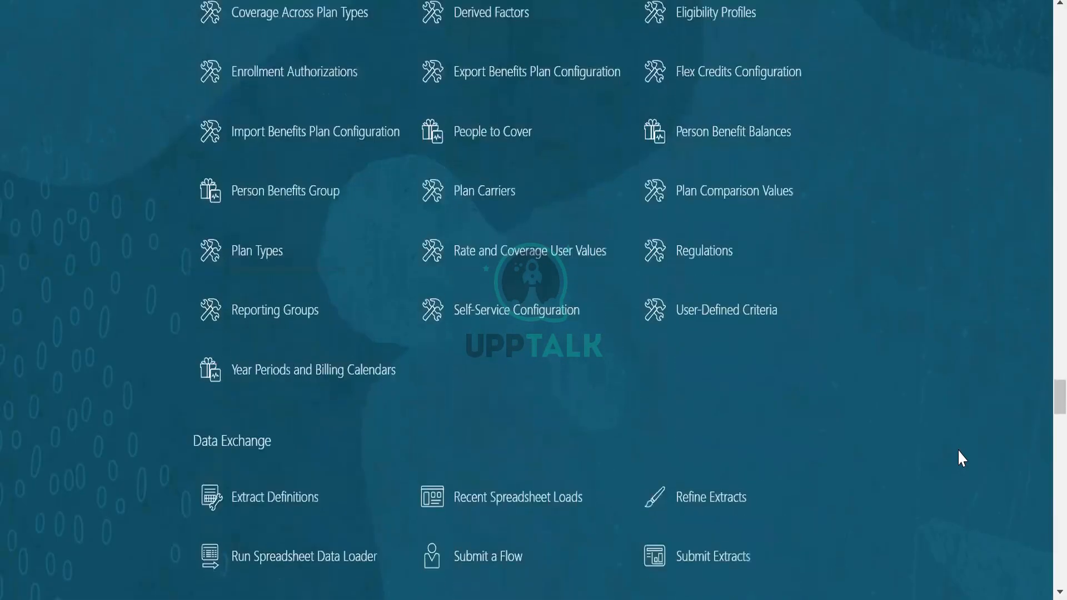
- Examine the quick actions offered in the Payroll group, from Balance Definitions to Values Defined by Criteria
{"action": "scroll", "coordinate": [959, 450], "scroll_direction": "down", "scroll_amount": 9}
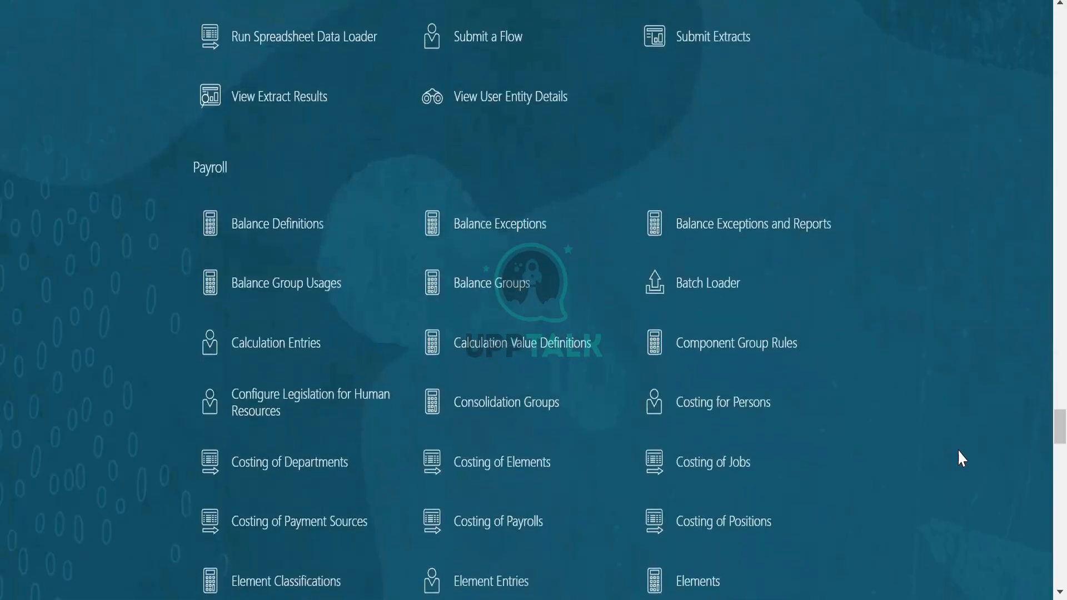
{"action": "scroll", "coordinate": [959, 450], "scroll_direction": "down", "scroll_amount": 5}
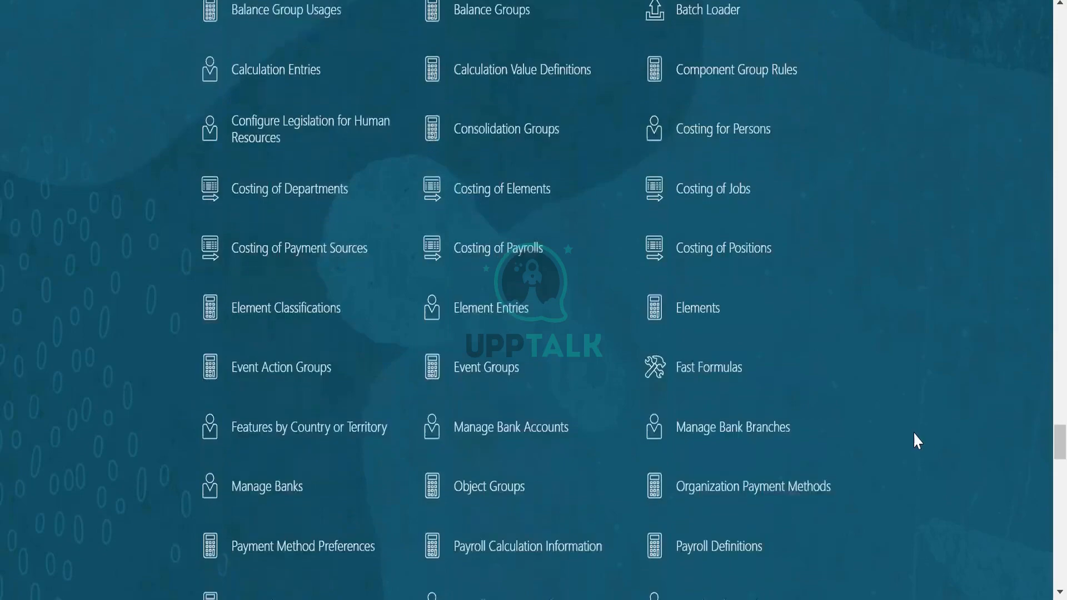
{"action": "scroll", "coordinate": [914, 435], "scroll_direction": "down", "scroll_amount": 2}
{"action": "scroll", "coordinate": [914, 434], "scroll_direction": "down", "scroll_amount": 3}
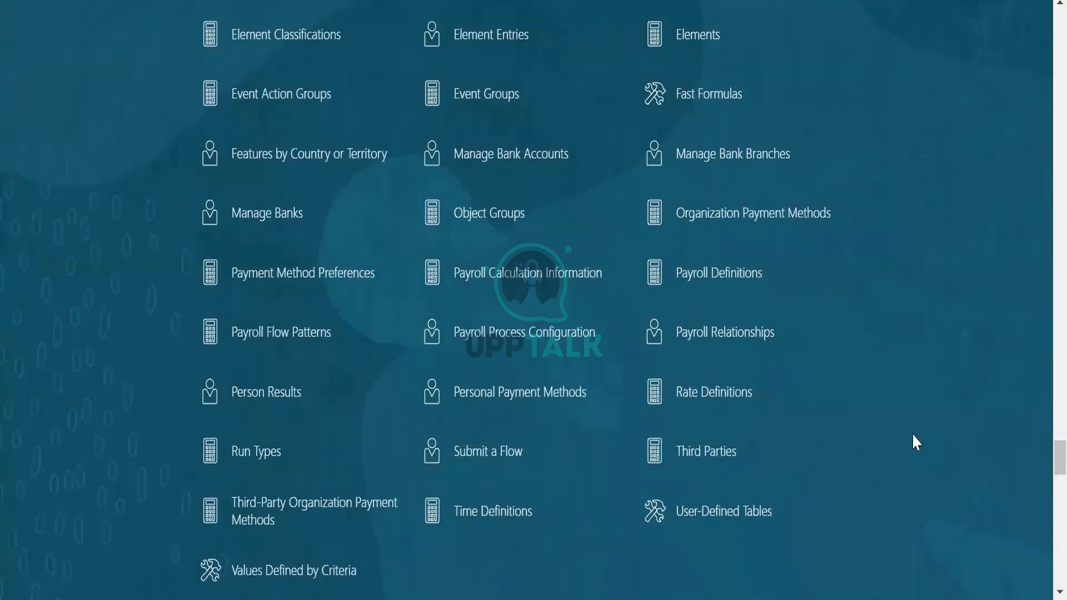
{"action": "scroll", "coordinate": [916, 442], "scroll_direction": "up", "scroll_amount": 3}
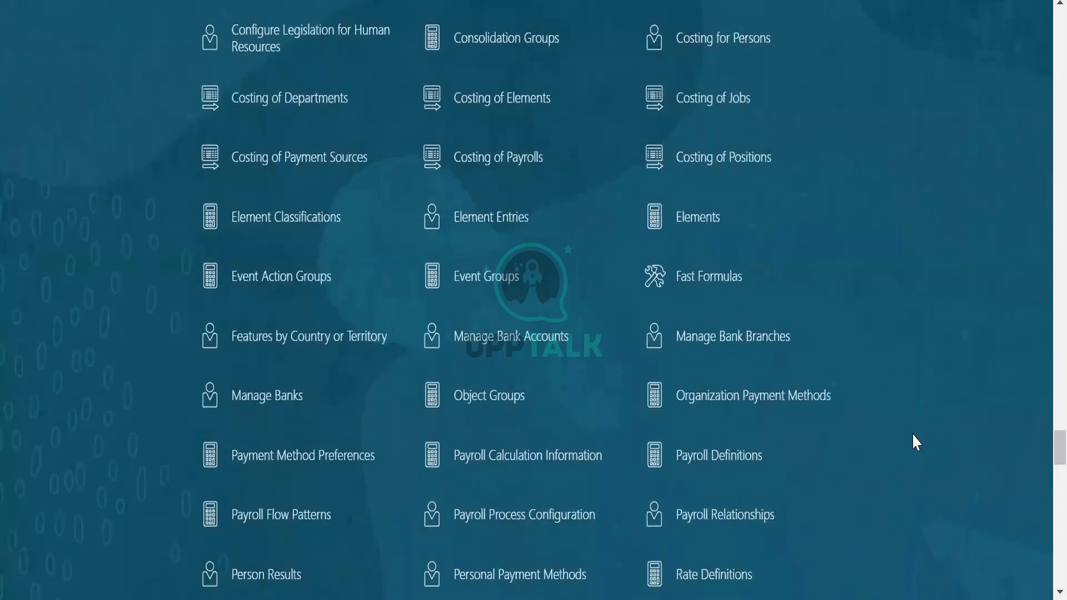
{"action": "scroll", "coordinate": [913, 435], "scroll_direction": "up", "scroll_amount": 5}
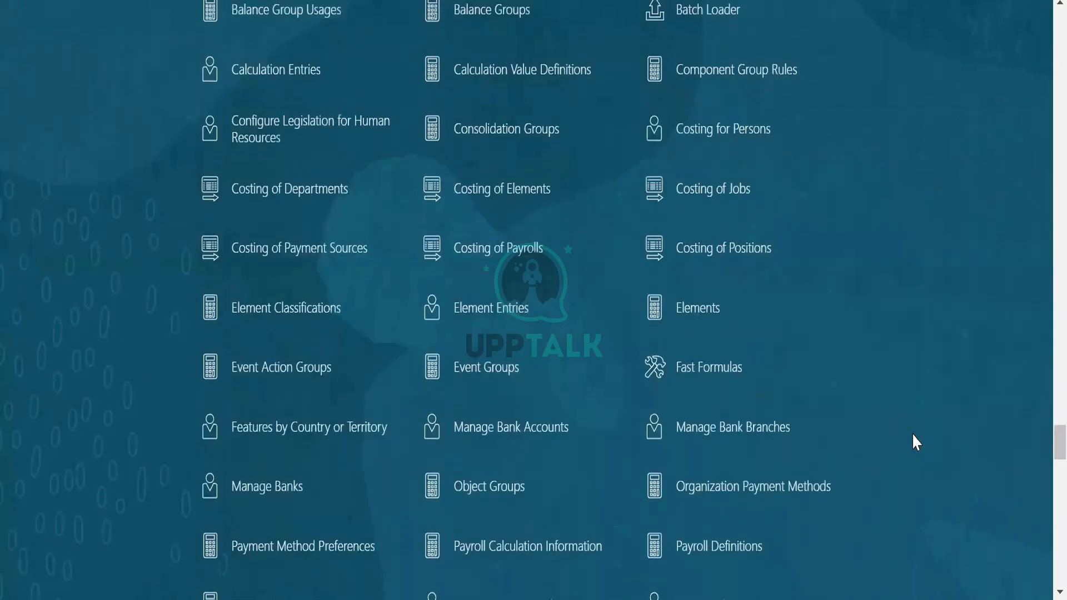
{"action": "scroll", "coordinate": [913, 435], "scroll_direction": "down", "scroll_amount": 2}
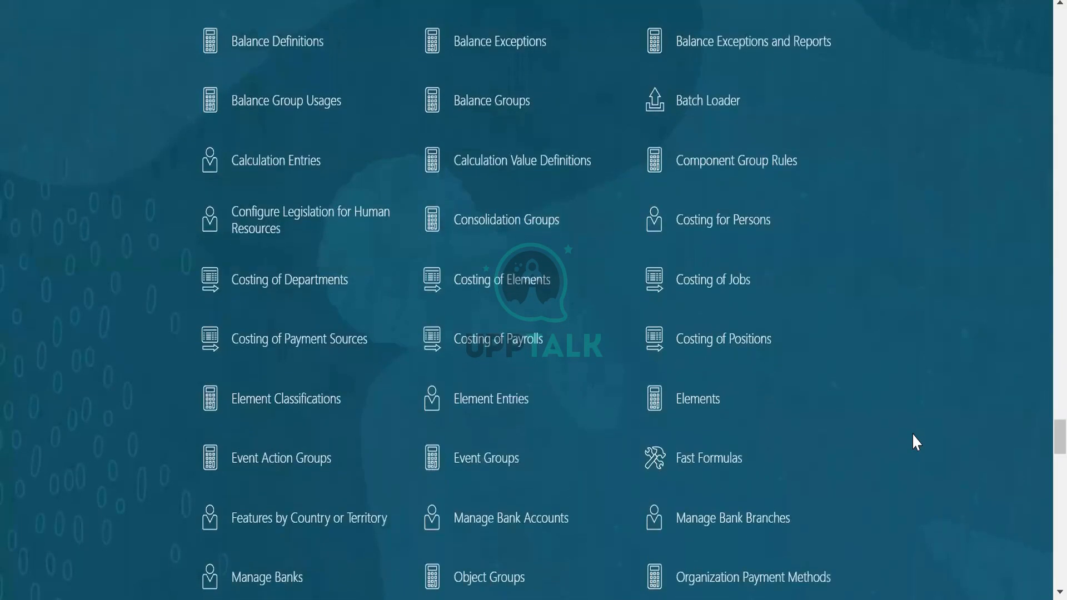
{"action": "scroll", "coordinate": [913, 435], "scroll_direction": "down", "scroll_amount": 4}
{"action": "scroll", "coordinate": [939, 461], "scroll_direction": "down", "scroll_amount": 3}
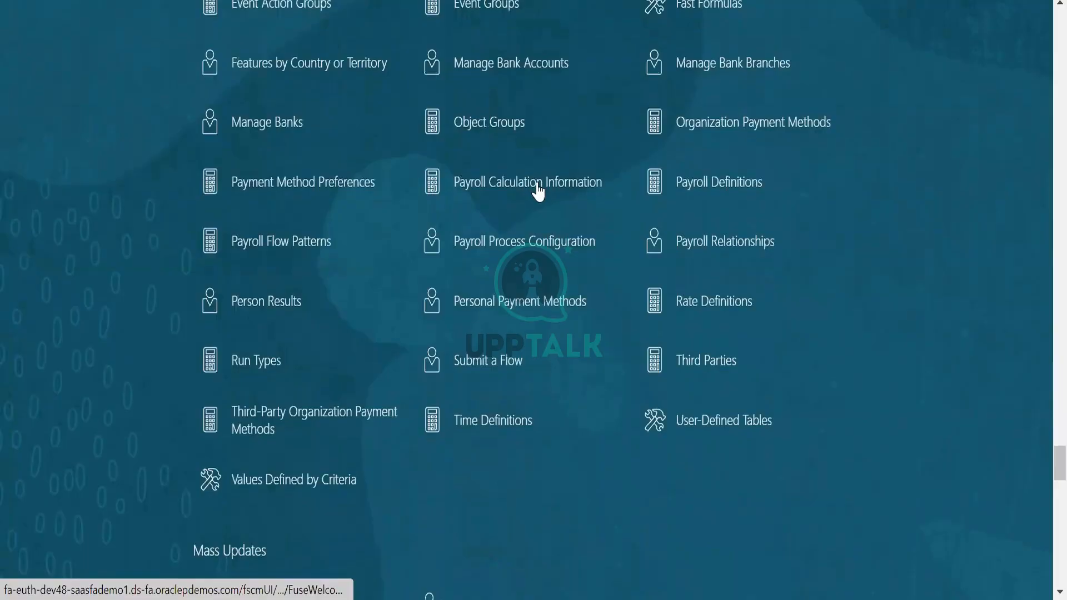
- Open the Payroll Calculation Information page and check the actions available for its search results
{"action": "left_click", "coordinate": [538, 191]}
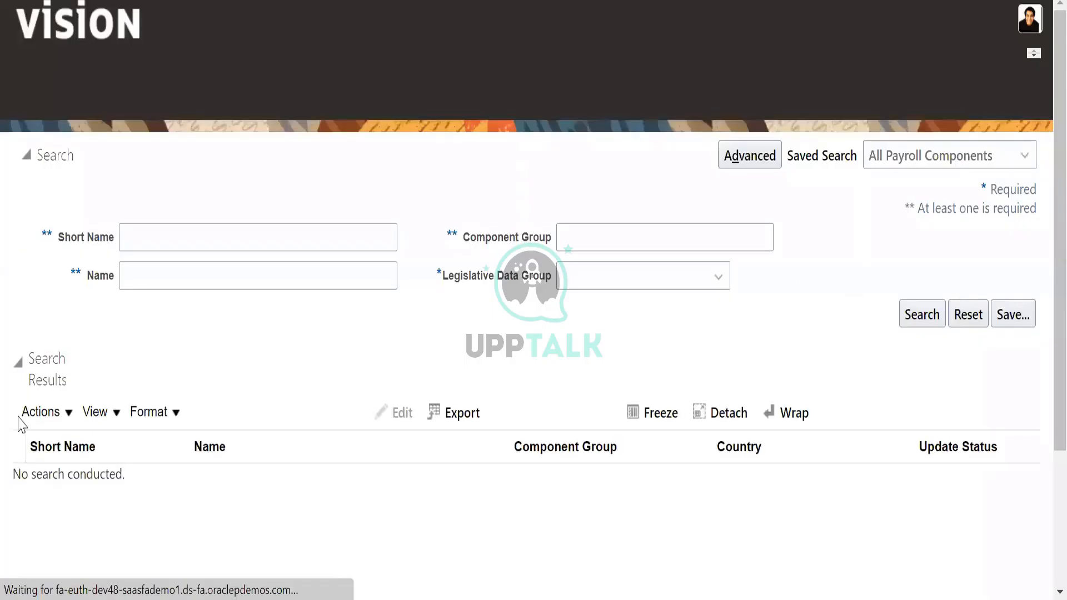
{"action": "left_click", "coordinate": [45, 413]}
{"action": "left_click", "coordinate": [156, 338]}
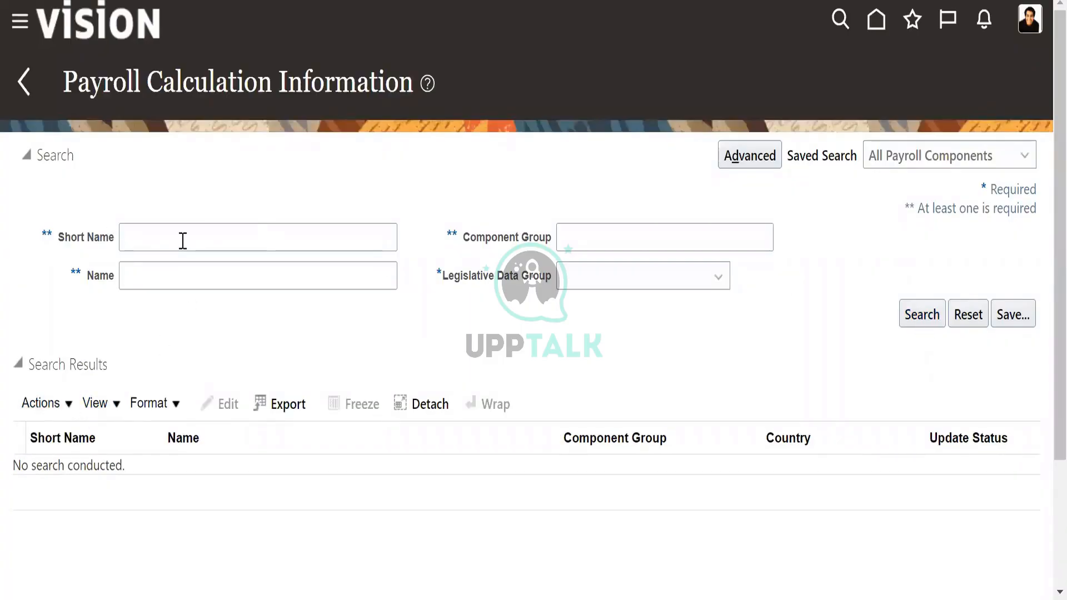
- Search for payroll components with short name A% in the US Legislative Data Group
{"action": "left_click", "coordinate": [183, 240]}
{"action": "type", "text": "A%"}
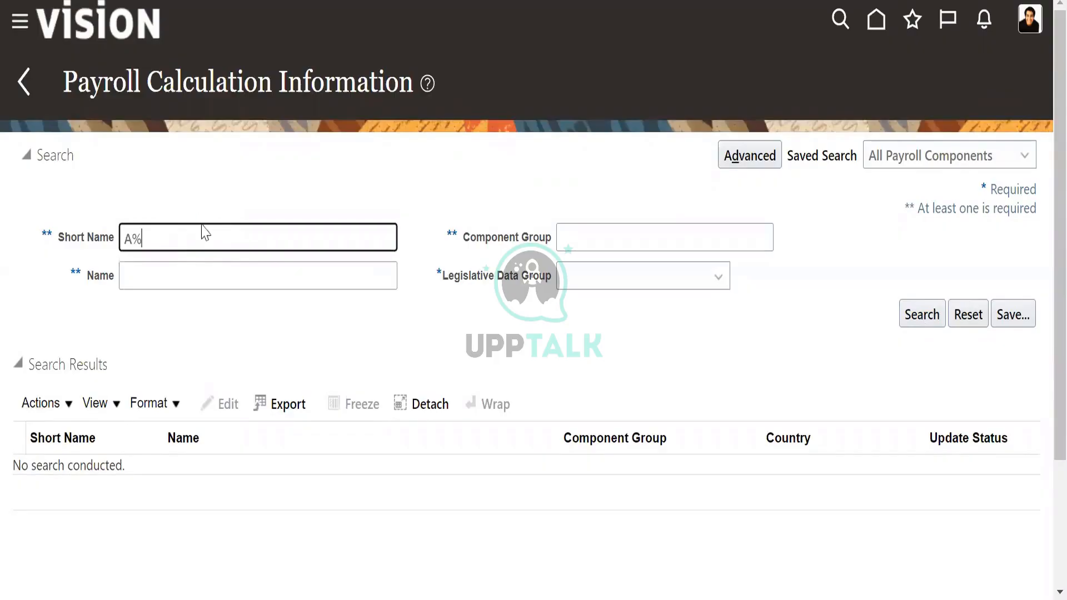
{"action": "left_click", "coordinate": [923, 315]}
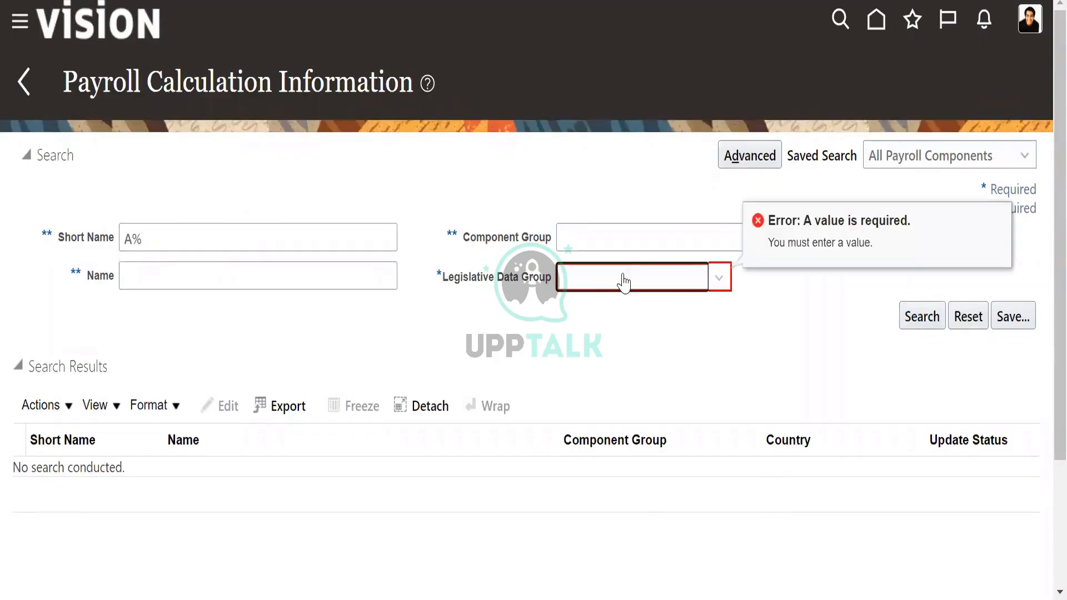
{"action": "left_click", "coordinate": [591, 284]}
{"action": "key", "text": "u"}
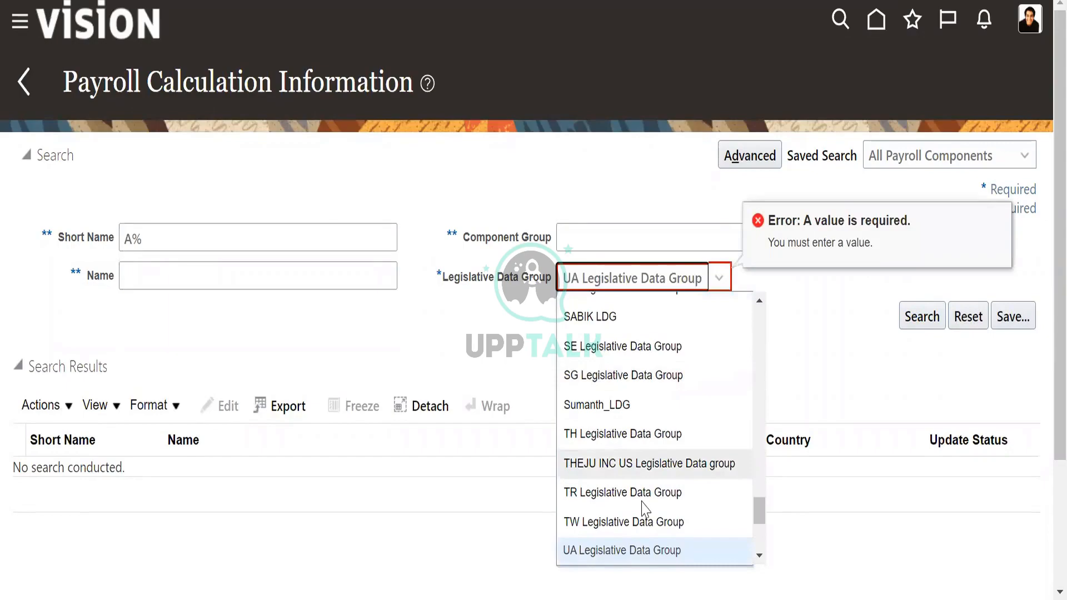
{"action": "scroll", "coordinate": [645, 509], "scroll_direction": "down", "scroll_amount": 1}
{"action": "left_click", "coordinate": [645, 520]}
{"action": "left_click", "coordinate": [930, 315]}
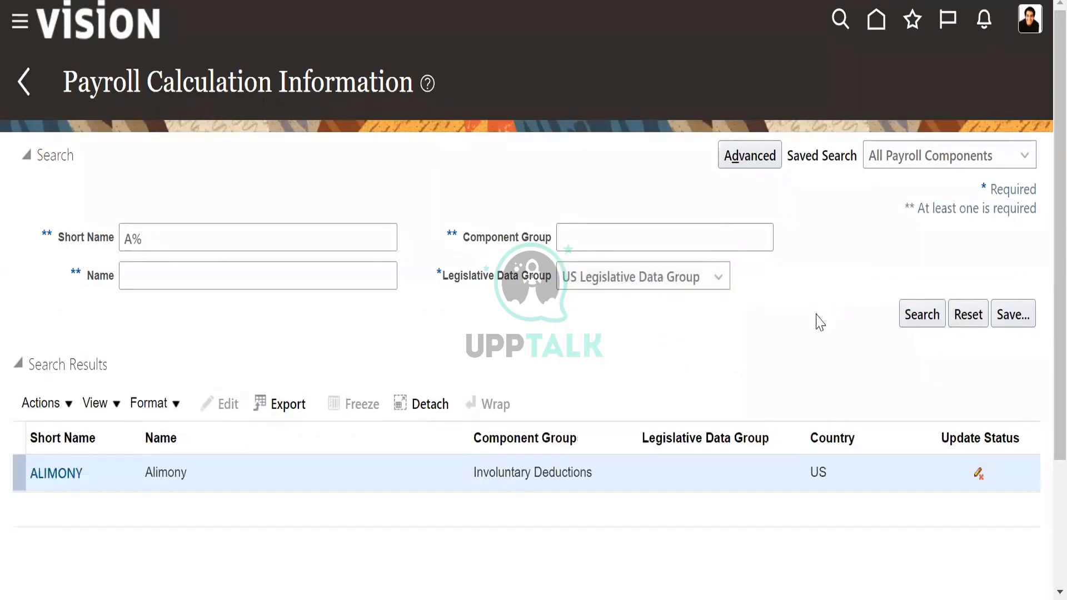
- Open the Alimony deduction and review its payroll calculation details and reference sections
{"action": "left_click", "coordinate": [63, 473]}
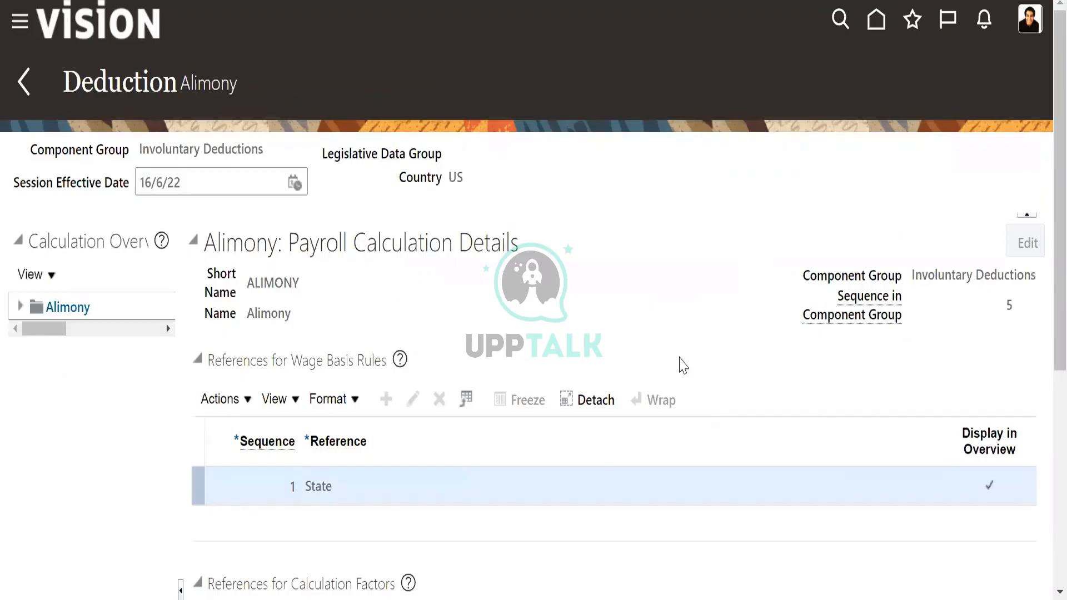
{"action": "scroll", "coordinate": [683, 362], "scroll_direction": "down", "scroll_amount": 5}
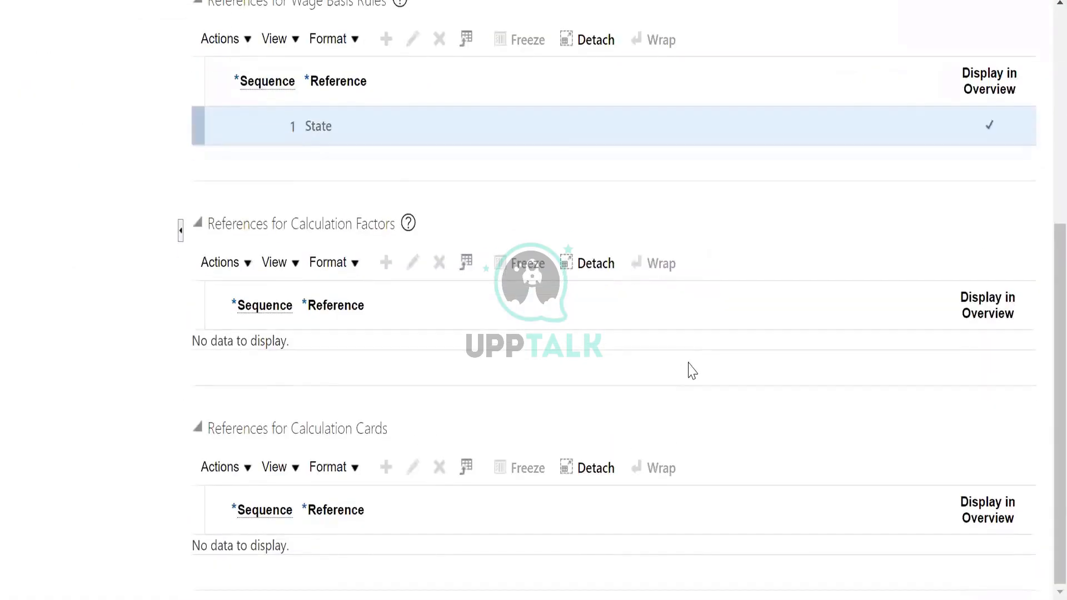
{"action": "scroll", "coordinate": [687, 366], "scroll_direction": "up", "scroll_amount": 5}
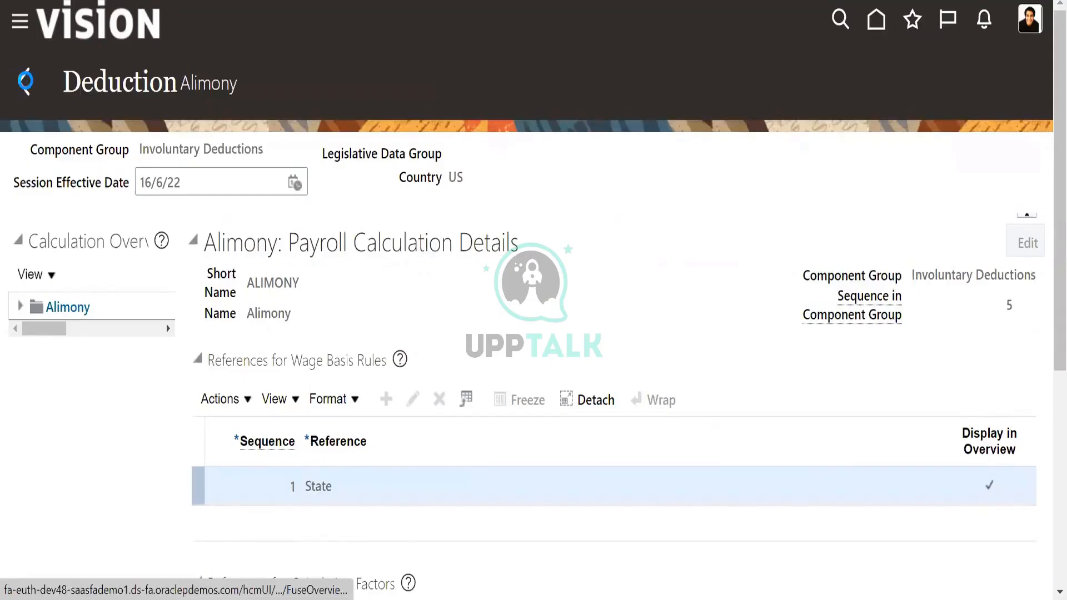
- Leave the Alimony deduction, return to My Client Groups and expand its full list of quick actions
{"action": "left_click", "coordinate": [8, 81]}
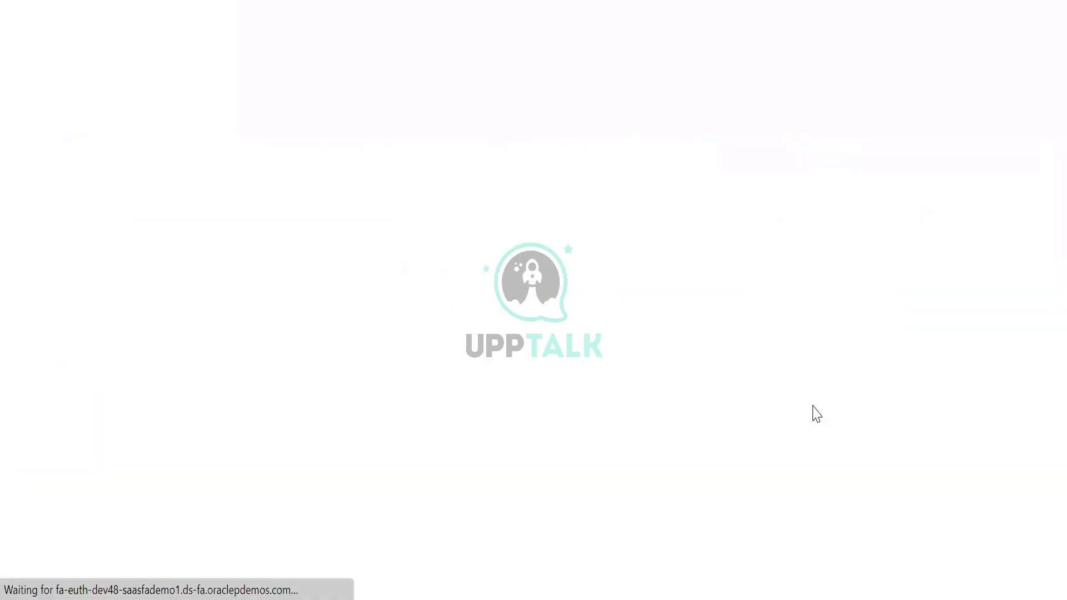
{"action": "scroll", "coordinate": [813, 405], "scroll_direction": "down", "scroll_amount": 8}
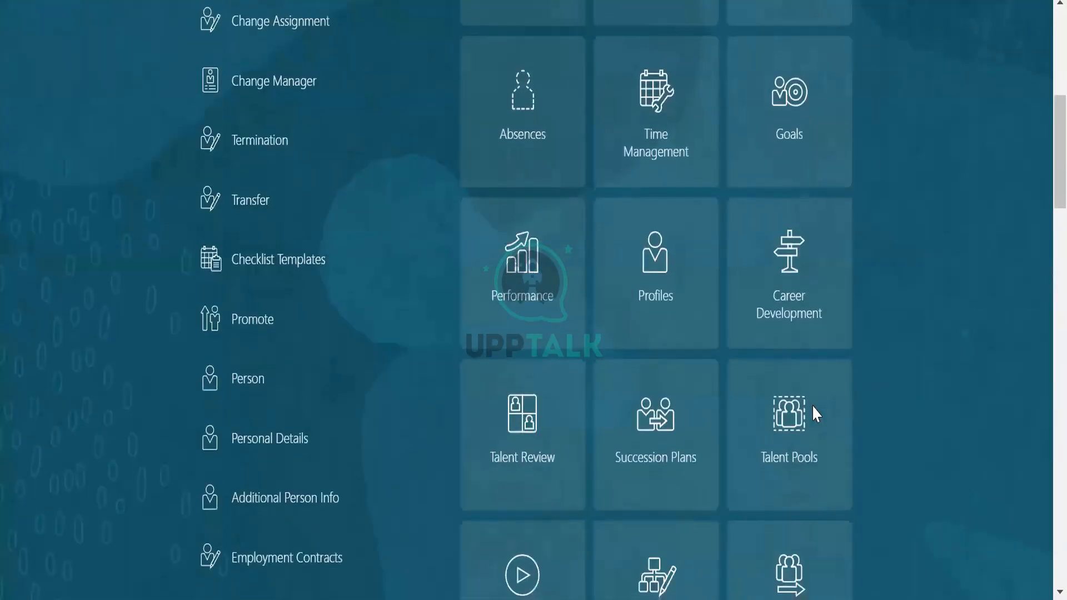
{"action": "scroll", "coordinate": [812, 404], "scroll_direction": "down", "scroll_amount": 10}
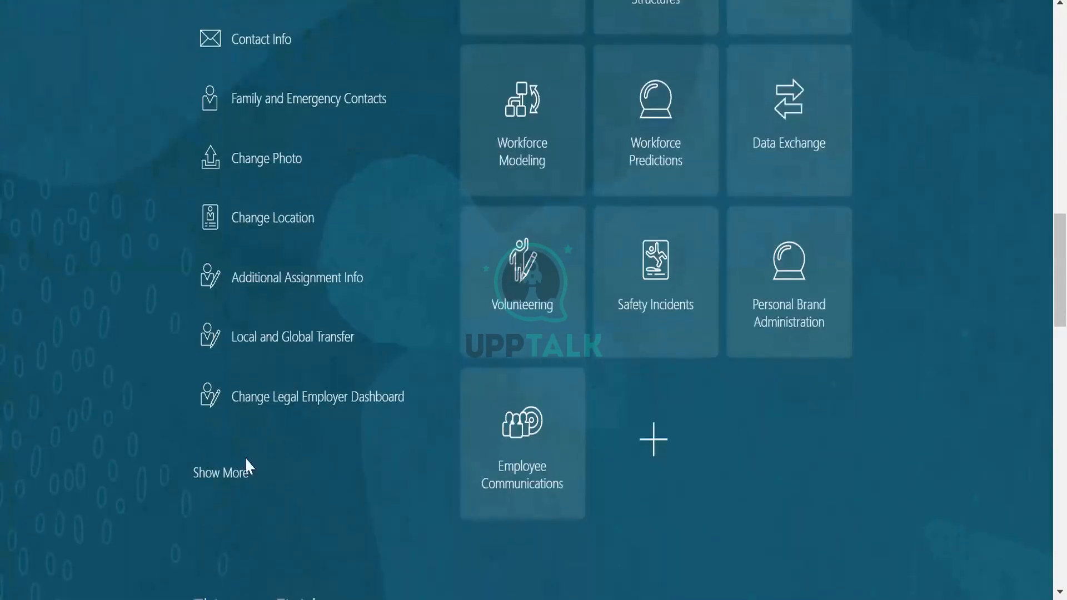
{"action": "scroll", "coordinate": [643, 452], "scroll_direction": "up", "scroll_amount": 2}
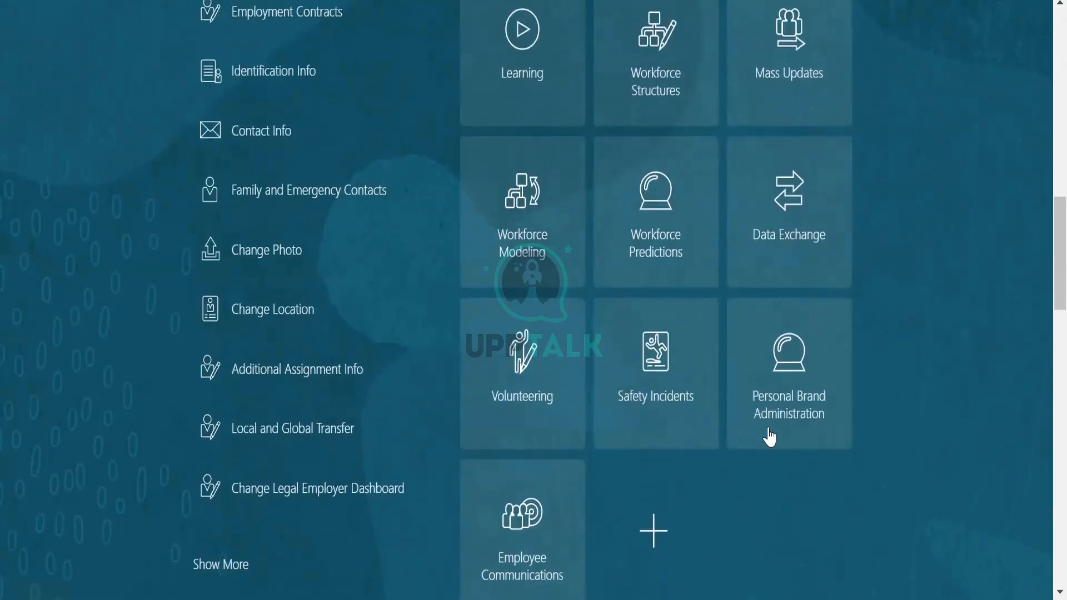
{"action": "scroll", "coordinate": [766, 435], "scroll_direction": "up", "scroll_amount": 8}
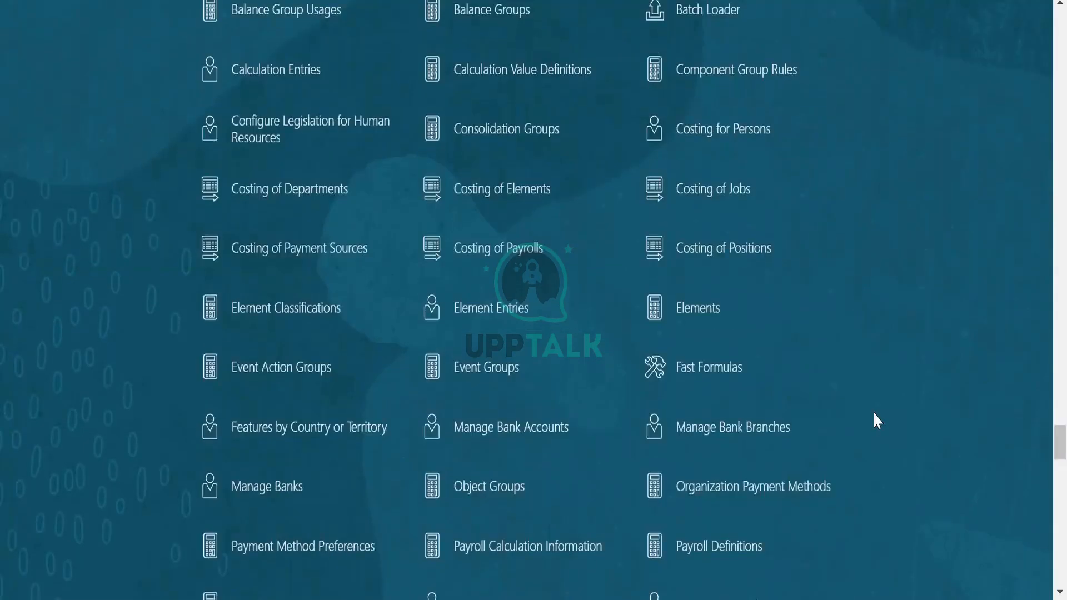
- Look over the Payroll quick actions, open Personal Payment Methods and browse the direct reports listed there
{"action": "scroll", "coordinate": [874, 412], "scroll_direction": "up", "scroll_amount": 3}
{"action": "scroll", "coordinate": [878, 420], "scroll_direction": "up", "scroll_amount": 1}
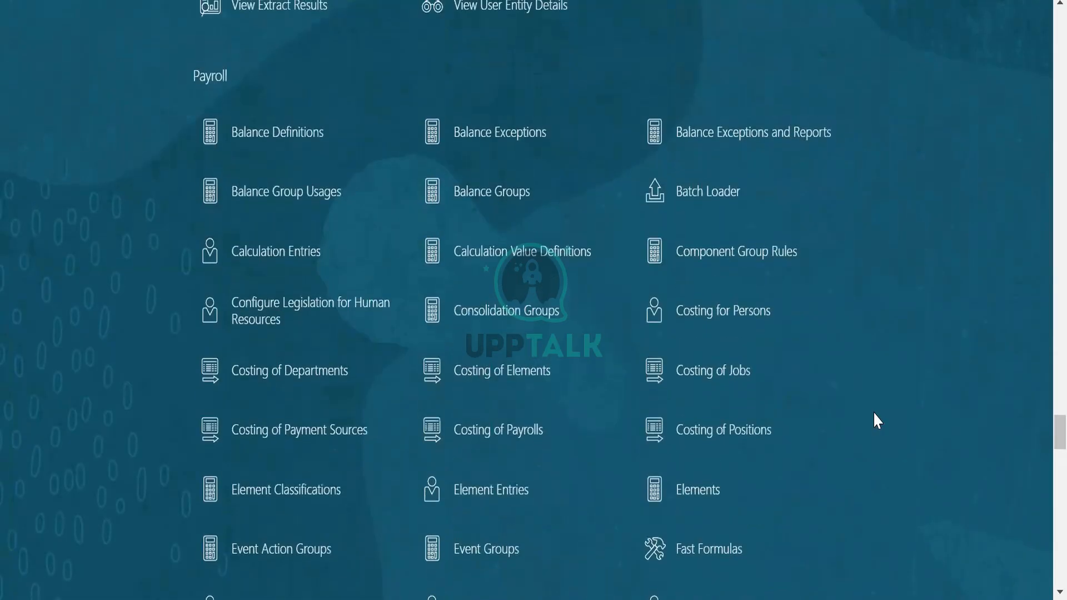
{"action": "scroll", "coordinate": [873, 412], "scroll_direction": "down", "scroll_amount": 5}
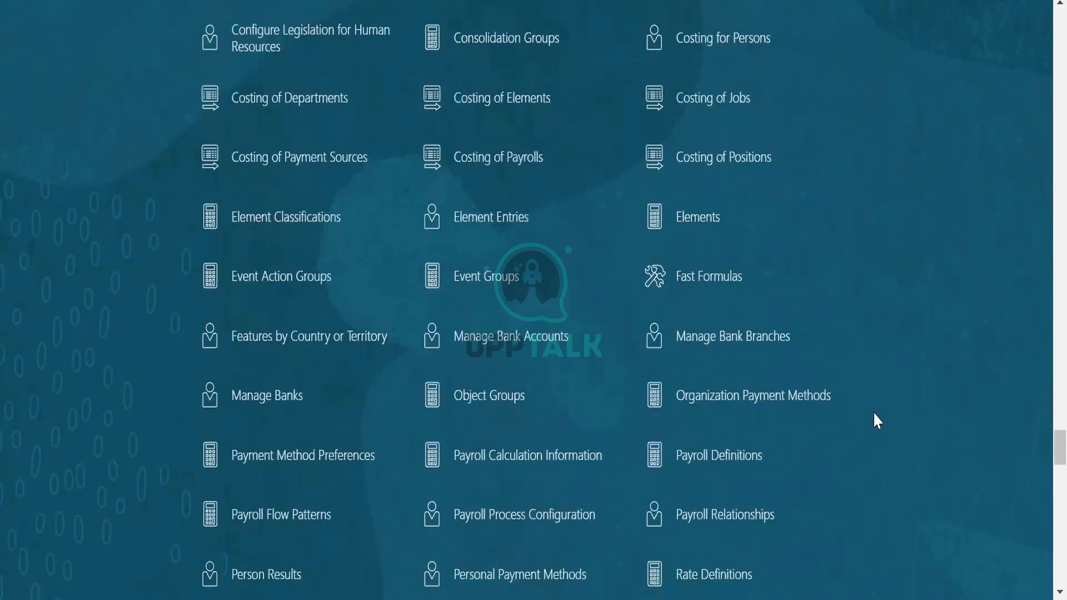
{"action": "scroll", "coordinate": [874, 412], "scroll_direction": "down", "scroll_amount": 5}
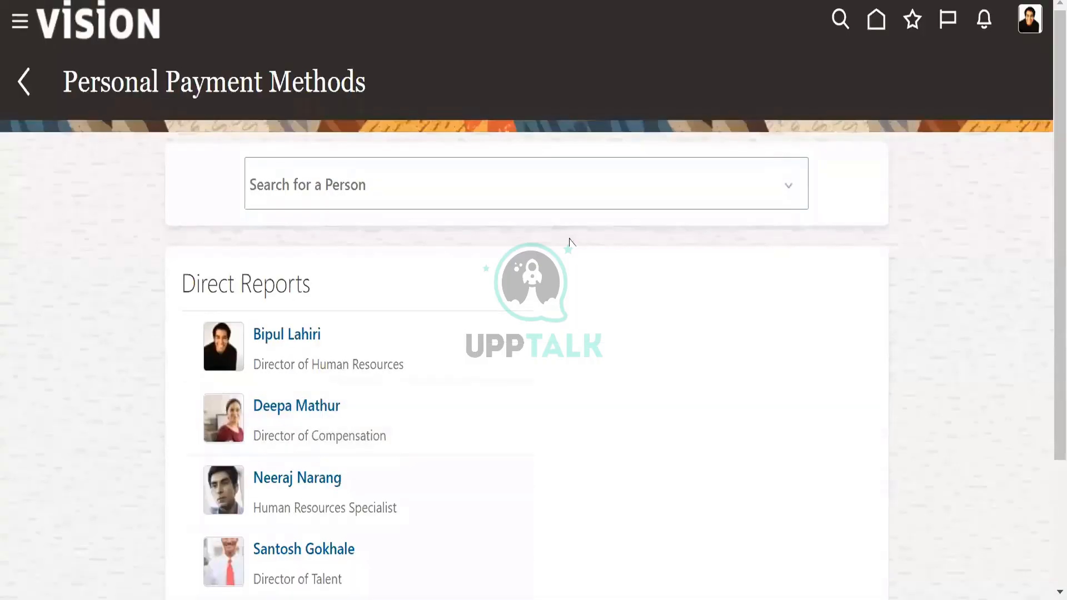
{"action": "scroll", "coordinate": [461, 350], "scroll_direction": "down", "scroll_amount": 2}
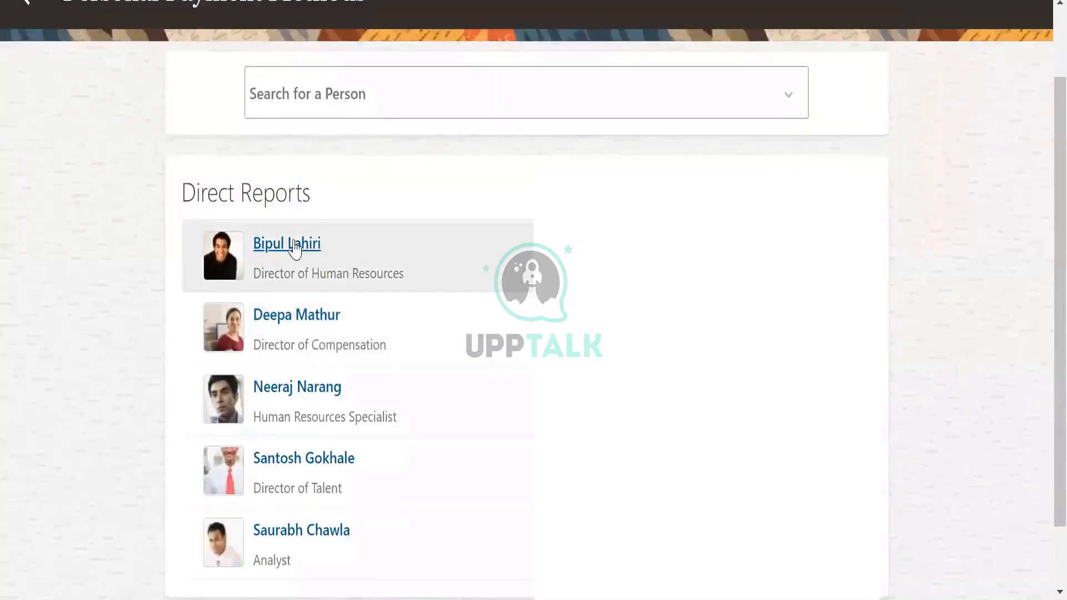
- Open the payment methods of the Director of Human Resources and look over the bank accounts and payment methods sections
{"action": "left_click", "coordinate": [293, 244]}
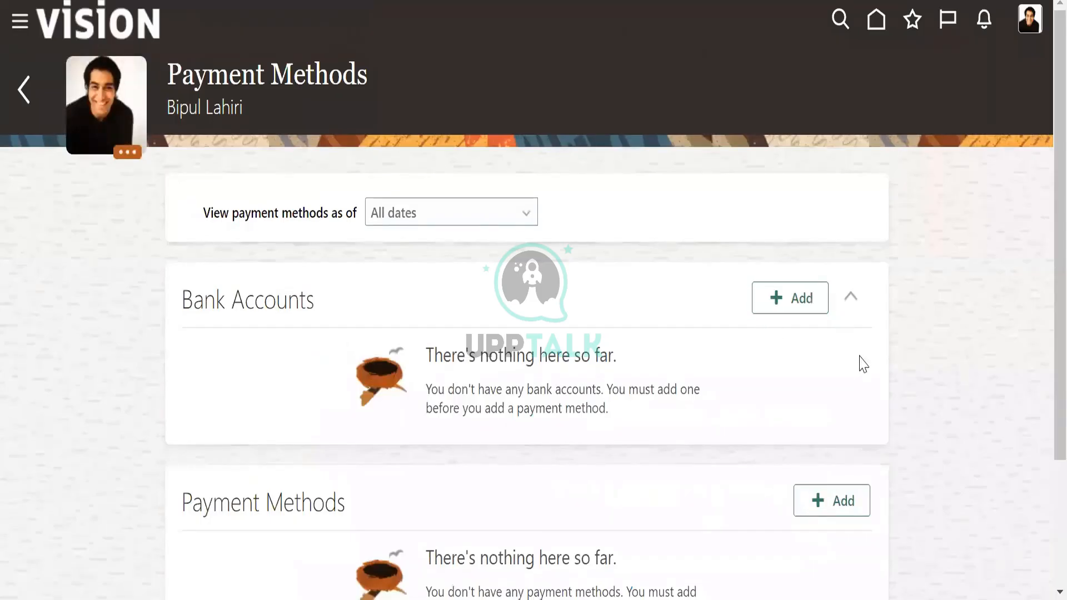
{"action": "scroll", "coordinate": [863, 365], "scroll_direction": "down", "scroll_amount": 3}
{"action": "scroll", "coordinate": [862, 364], "scroll_direction": "up", "scroll_amount": 3}
- Start adding a bank account, look over the fields of its entry form and cancel the entry
{"action": "left_click", "coordinate": [824, 308]}
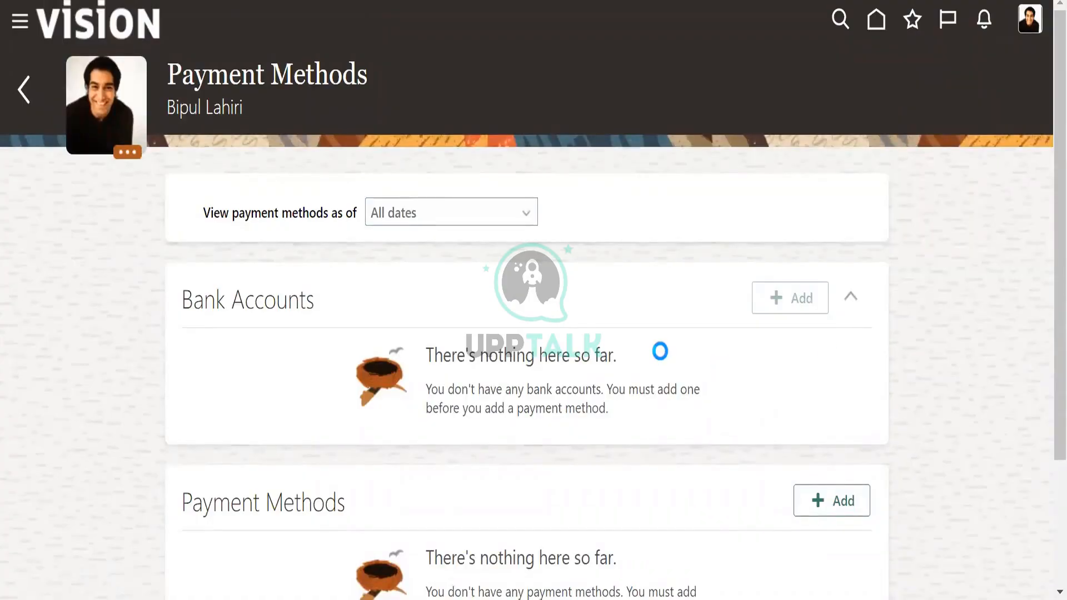
{"action": "scroll", "coordinate": [632, 374], "scroll_direction": "down", "scroll_amount": 5}
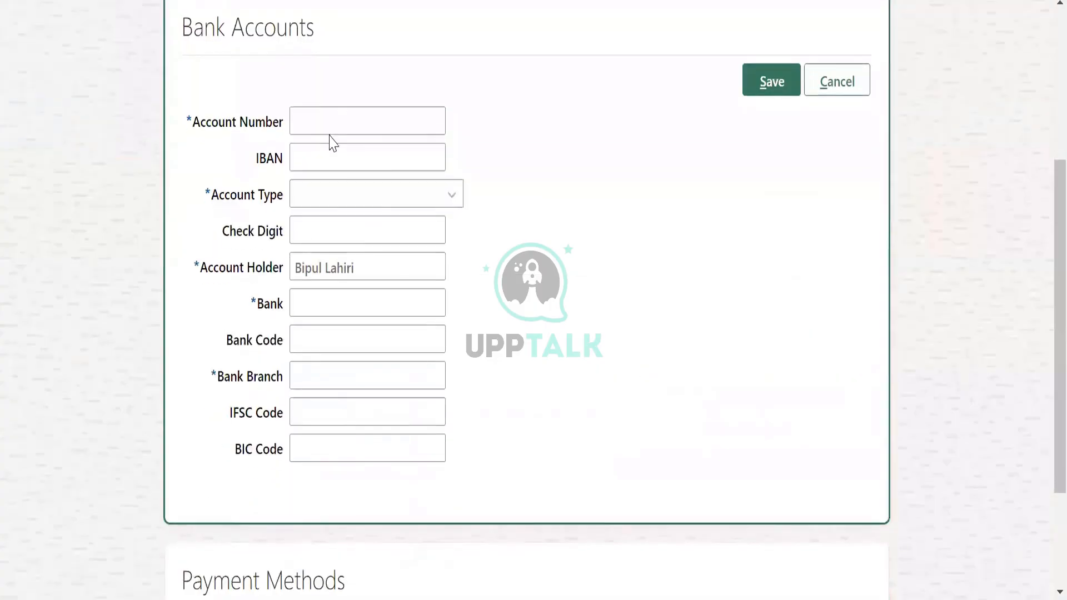
{"action": "left_click", "coordinate": [329, 116]}
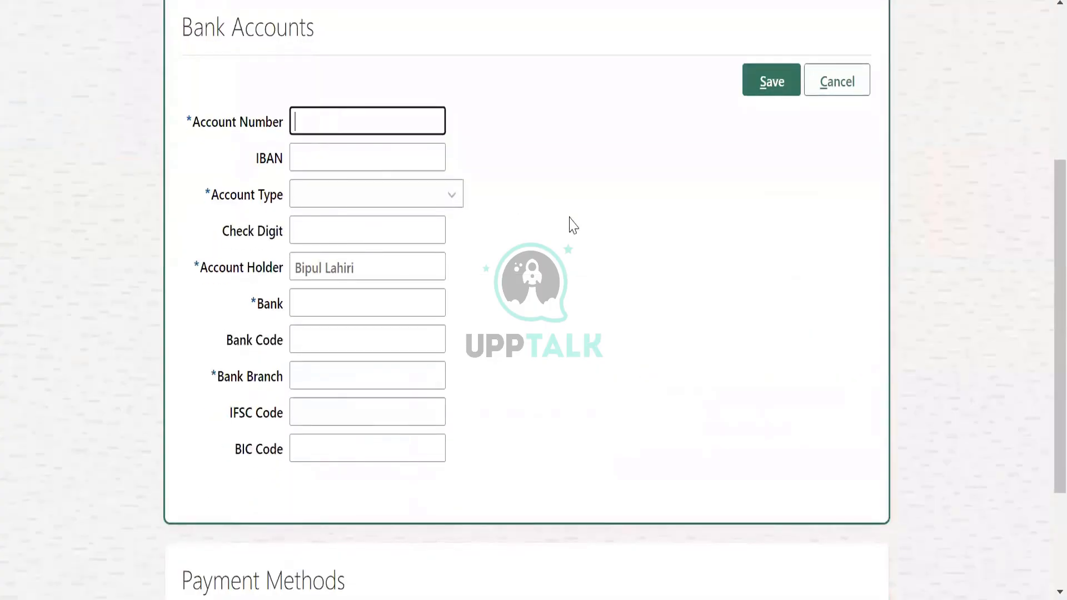
{"action": "scroll", "coordinate": [573, 228], "scroll_direction": "down", "scroll_amount": 3}
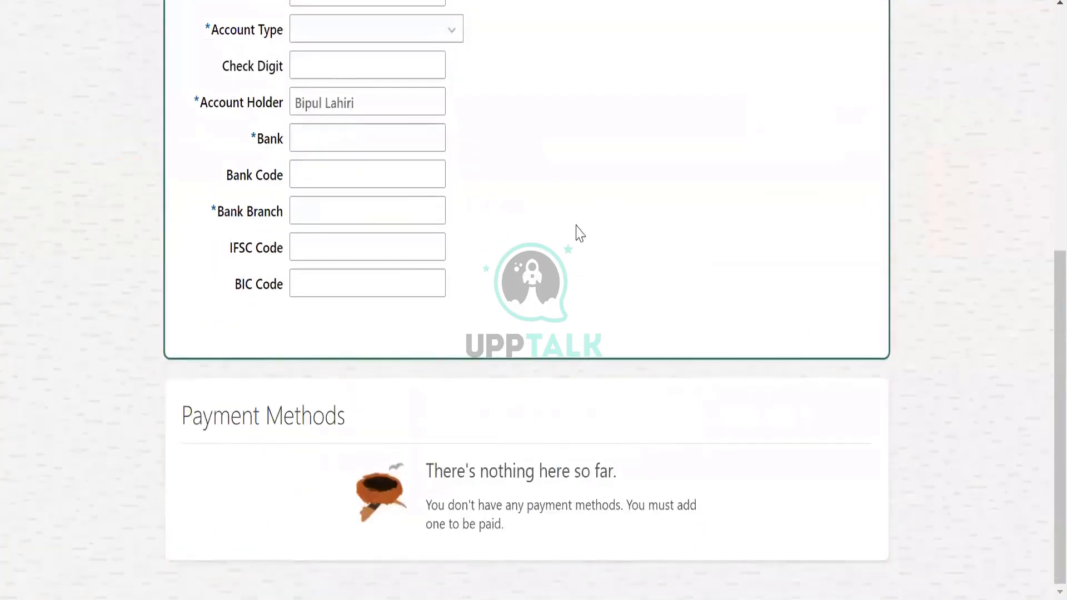
{"action": "scroll", "coordinate": [577, 231], "scroll_direction": "up", "scroll_amount": 5}
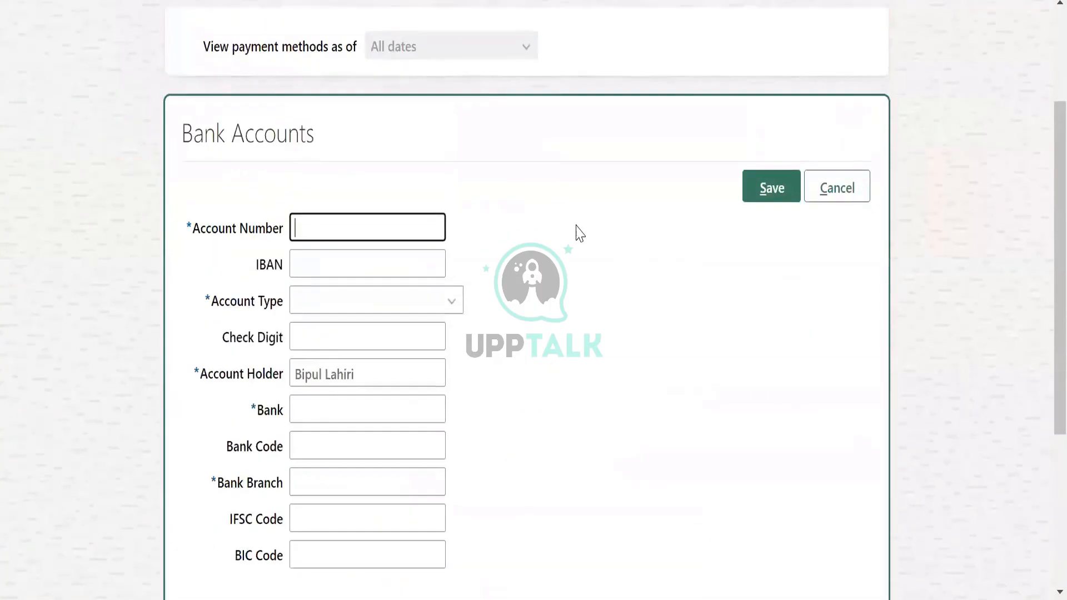
{"action": "left_click", "coordinate": [826, 192]}
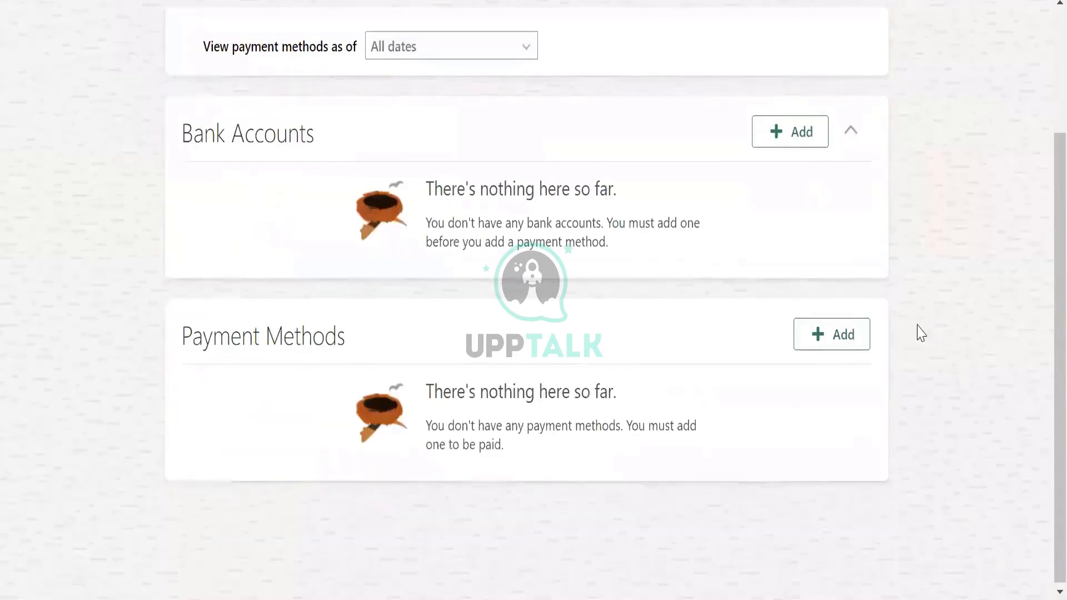
- Add a payment method named US_Cheque with Cheque as the organization payment method and save it
{"action": "left_click", "coordinate": [840, 334]}
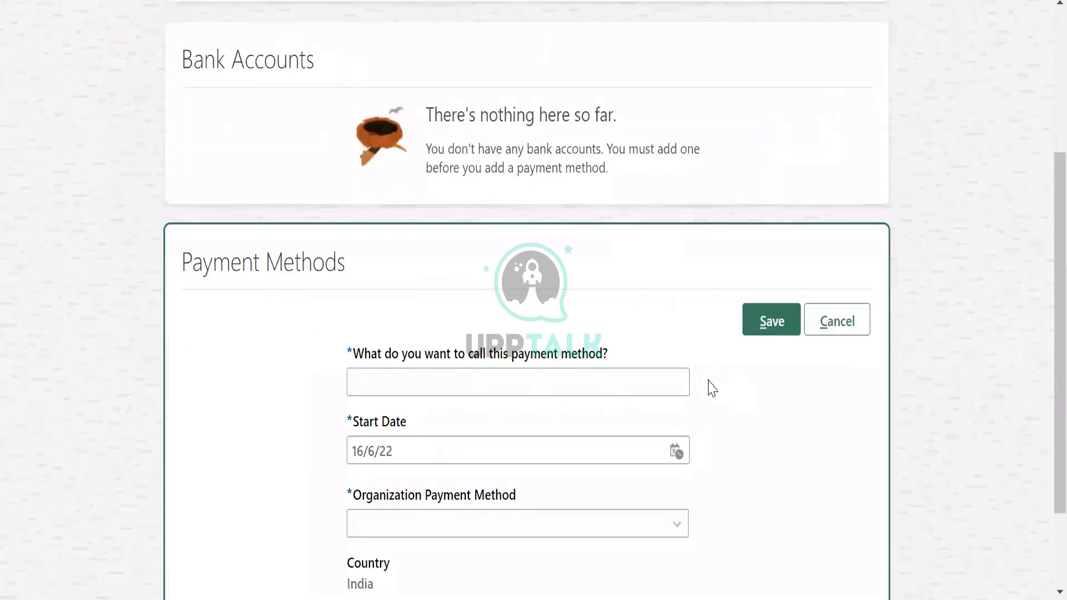
{"action": "scroll", "coordinate": [481, 279], "scroll_direction": "down", "scroll_amount": 2}
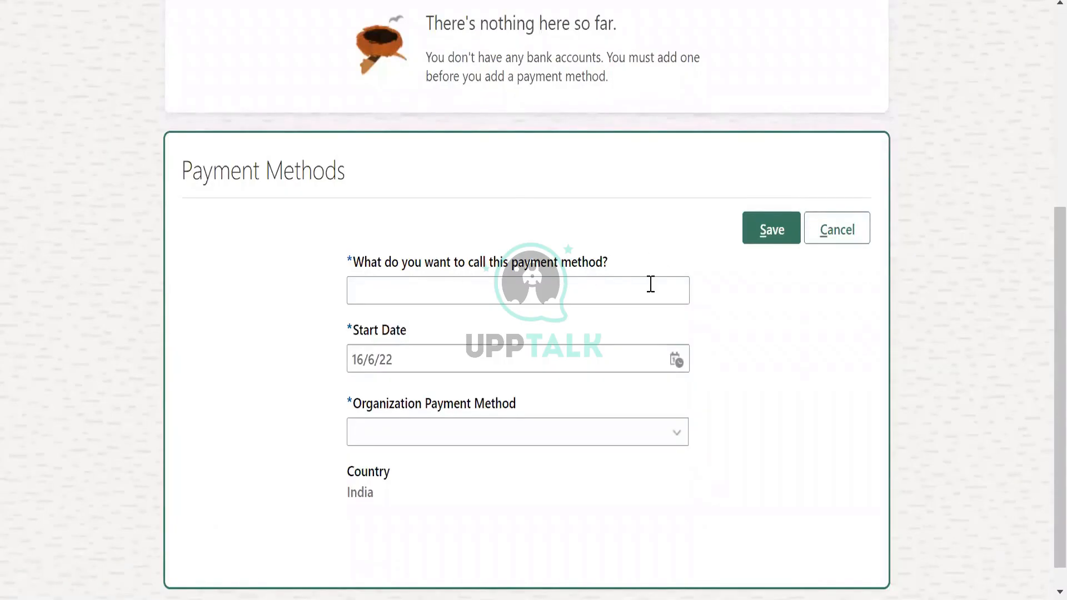
{"action": "left_click", "coordinate": [678, 436]}
{"action": "left_click", "coordinate": [405, 493]}
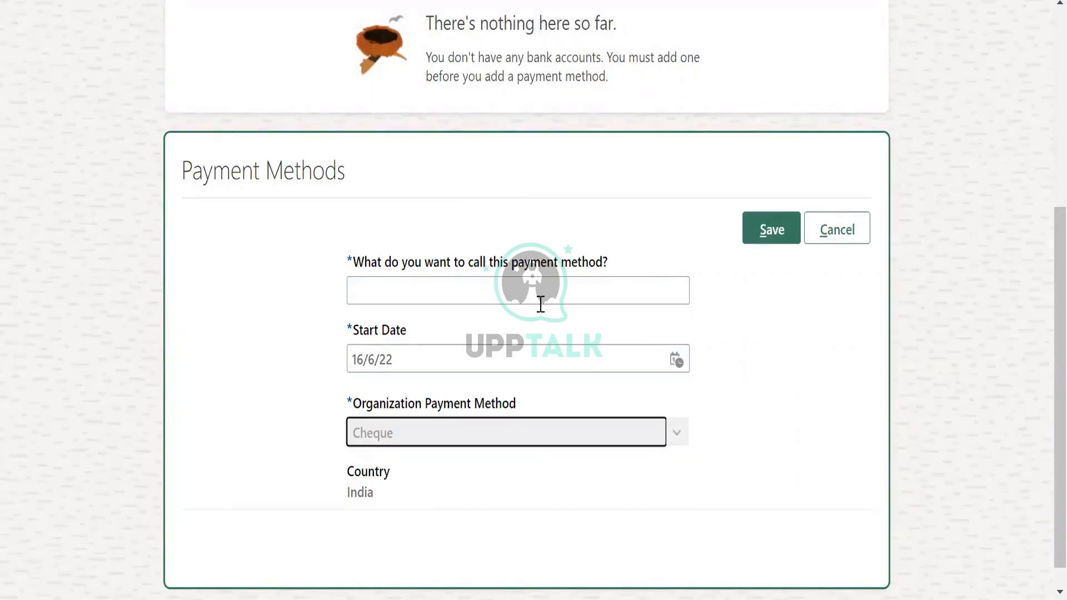
{"action": "left_click", "coordinate": [512, 295]}
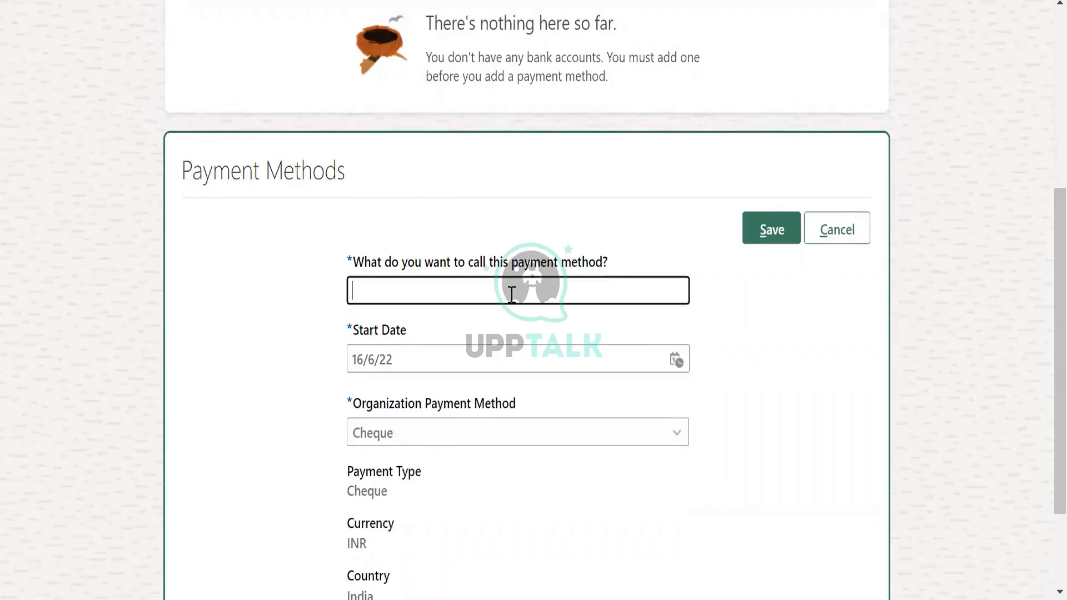
{"action": "type", "text": "US "}
{"action": "type", "text": "Cheque"}
{"action": "scroll", "coordinate": [556, 367], "scroll_direction": "down", "scroll_amount": 2}
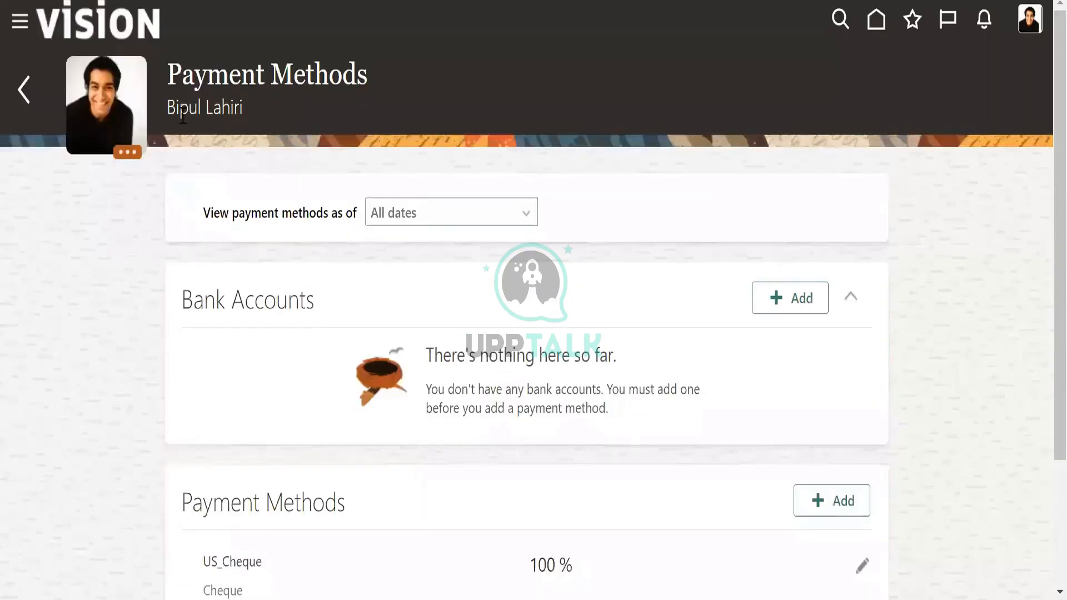
- Leave the employee's payment methods, return to My Client Groups on the home page and expand its full list of quick actions
{"action": "left_click_drag", "start_coordinate": [175, 108], "coordinate": [251, 114]}
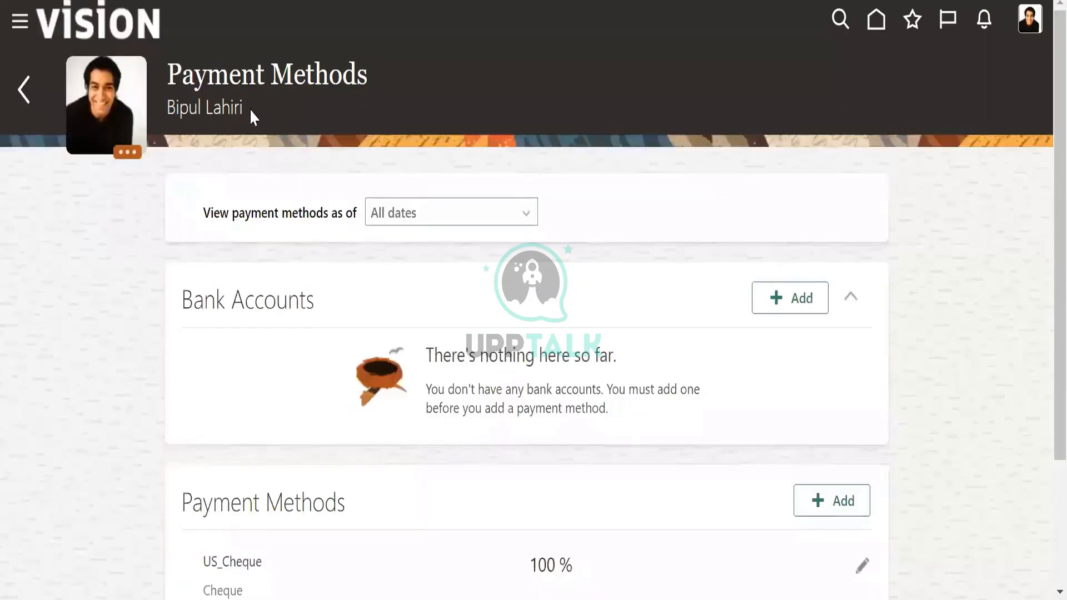
{"action": "left_click", "coordinate": [258, 193]}
{"action": "left_click", "coordinate": [24, 89]}
{"action": "left_click", "coordinate": [876, 23]}
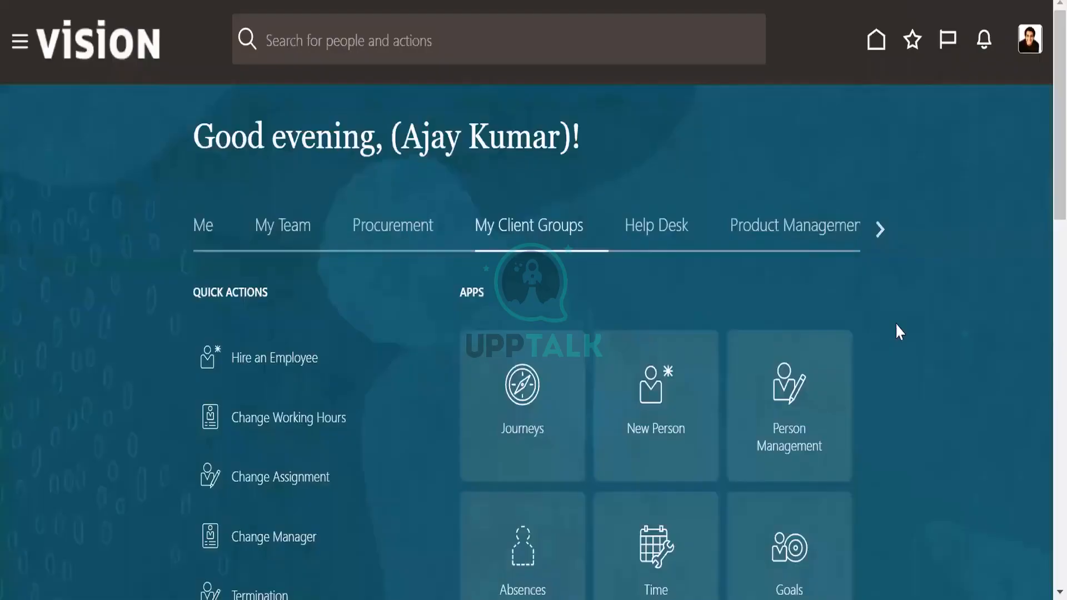
{"action": "scroll", "coordinate": [899, 332], "scroll_direction": "down", "scroll_amount": 15}
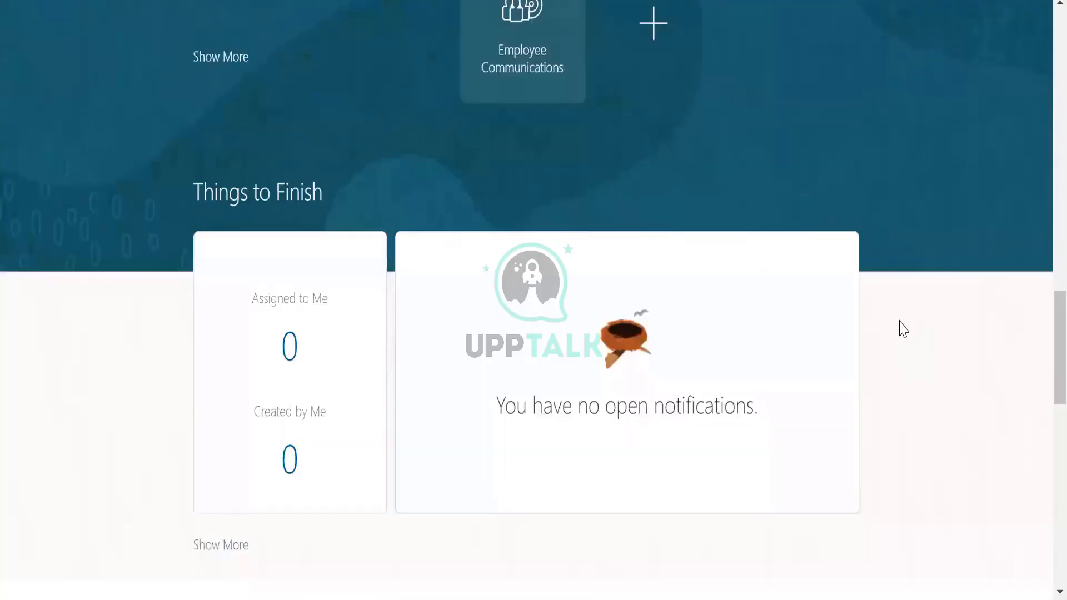
{"action": "left_click", "coordinate": [224, 18]}
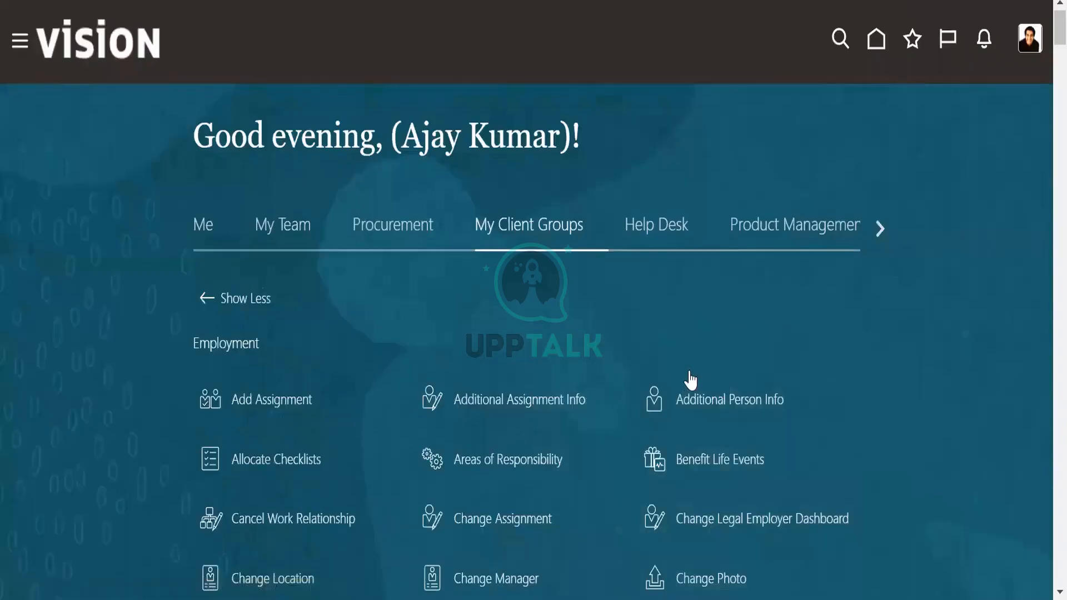
- Browse the quick actions to the Payroll group and examine its tasks, from Balance Definitions to Values Defined by Criteria
{"action": "scroll", "coordinate": [692, 375], "scroll_direction": "down", "scroll_amount": 10}
{"action": "scroll", "coordinate": [698, 371], "scroll_direction": "down", "scroll_amount": 20}
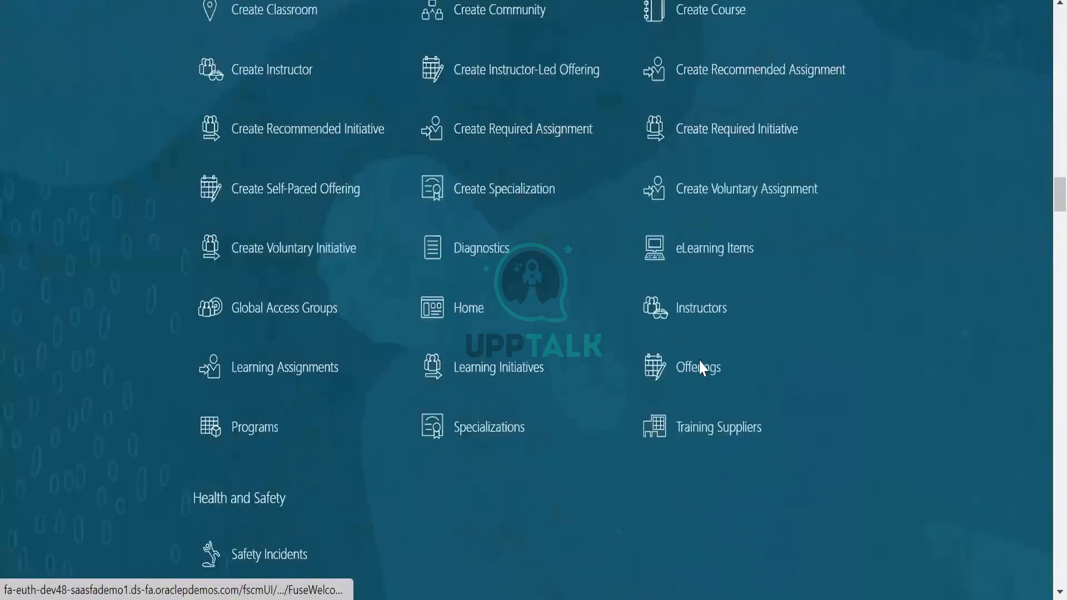
{"action": "scroll", "coordinate": [701, 367], "scroll_direction": "down", "scroll_amount": 20}
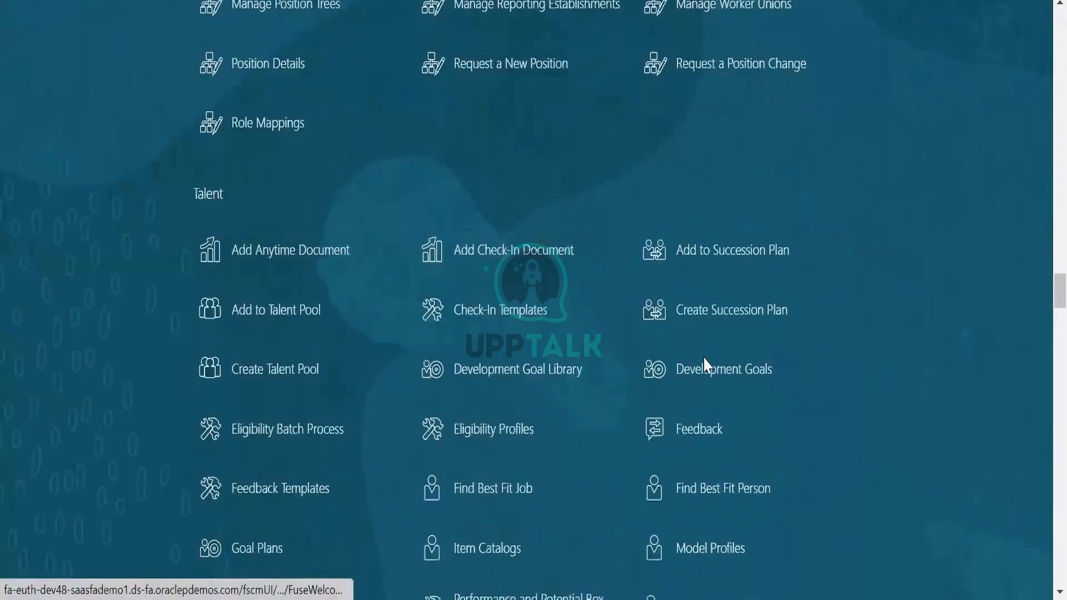
{"action": "scroll", "coordinate": [705, 365], "scroll_direction": "down", "scroll_amount": 13}
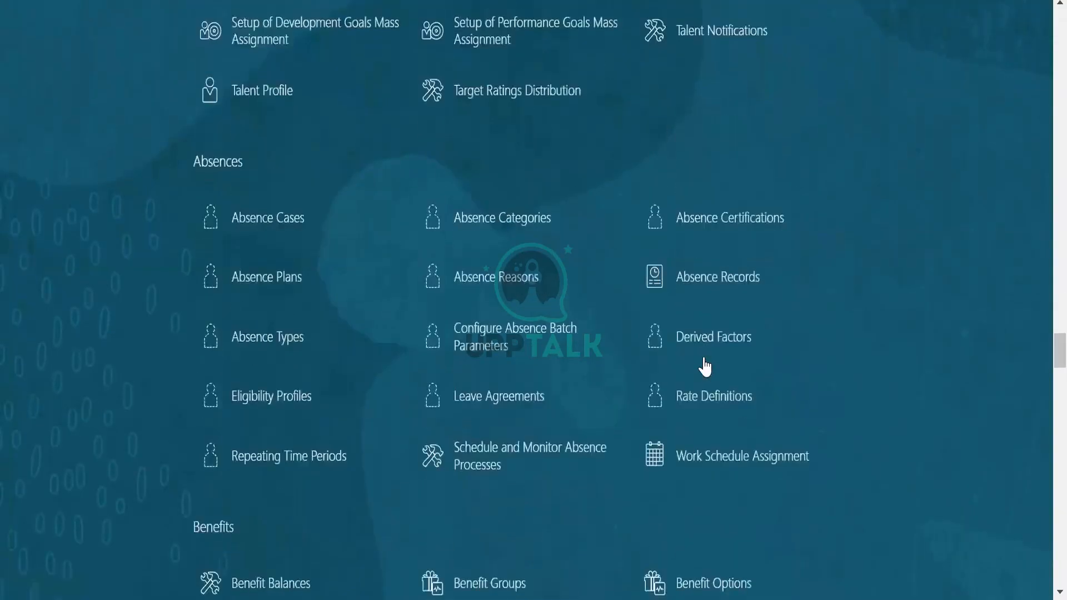
{"action": "scroll", "coordinate": [705, 365], "scroll_direction": "down", "scroll_amount": 20}
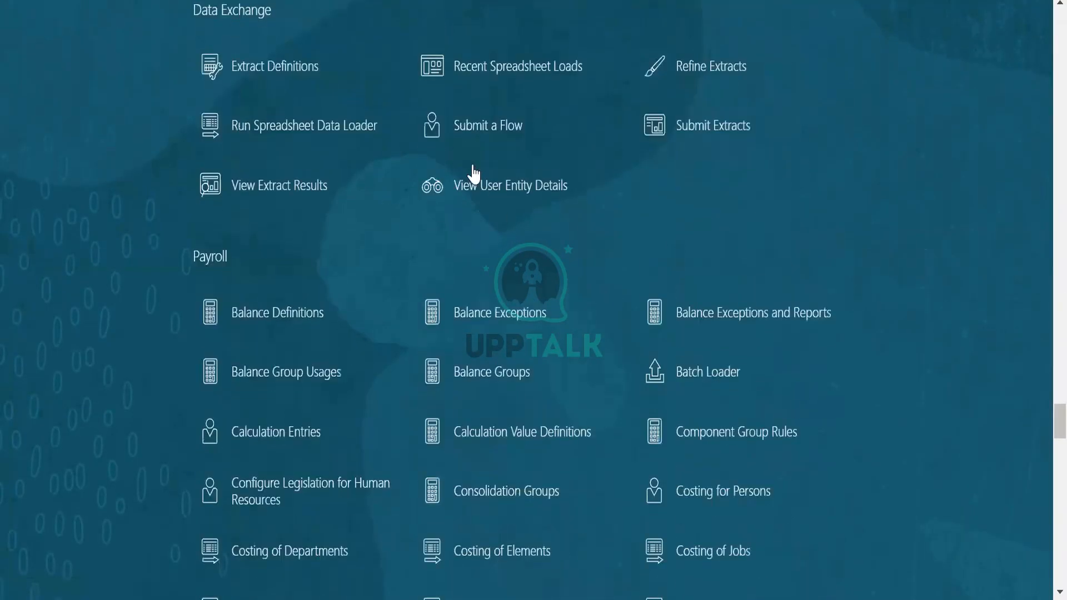
{"action": "scroll", "coordinate": [576, 332], "scroll_direction": "down", "scroll_amount": 1}
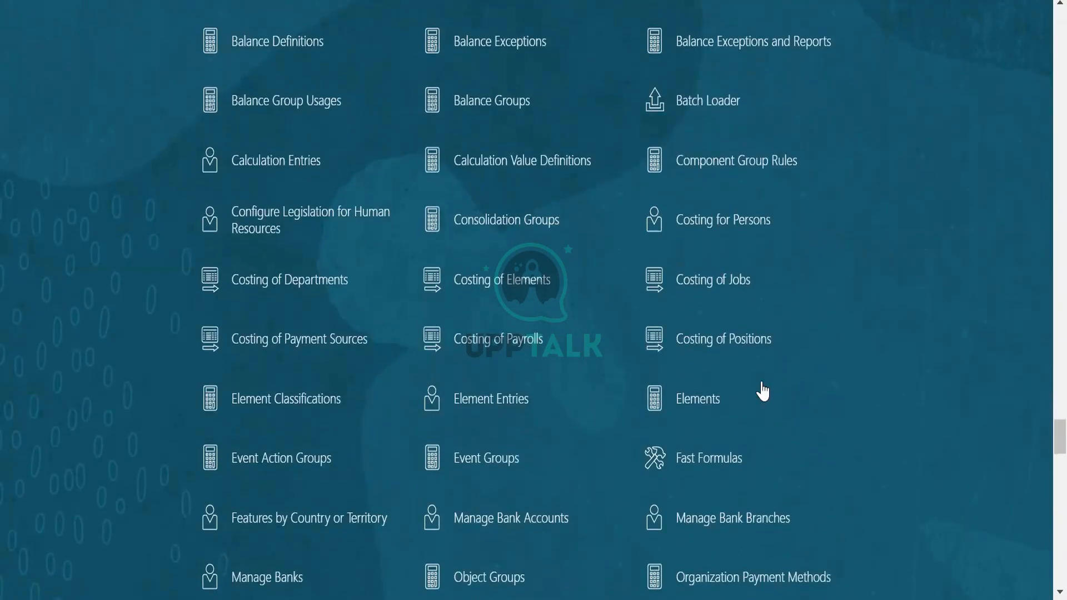
{"action": "scroll", "coordinate": [762, 392], "scroll_direction": "down", "scroll_amount": 3}
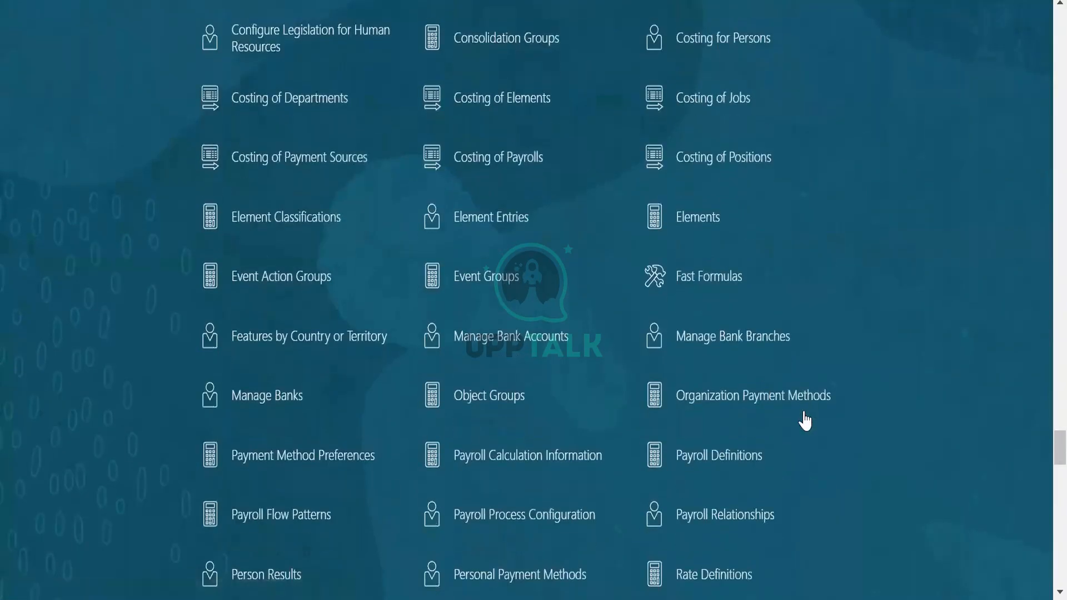
{"action": "scroll", "coordinate": [805, 421], "scroll_direction": "down", "scroll_amount": 3}
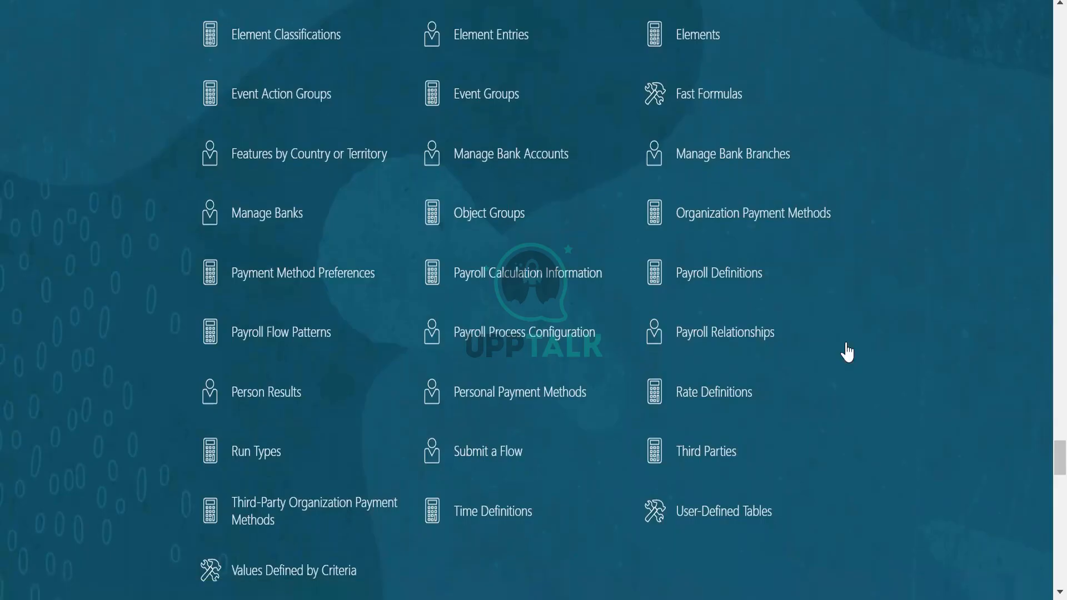
{"action": "scroll", "coordinate": [847, 352], "scroll_direction": "down", "scroll_amount": 2}
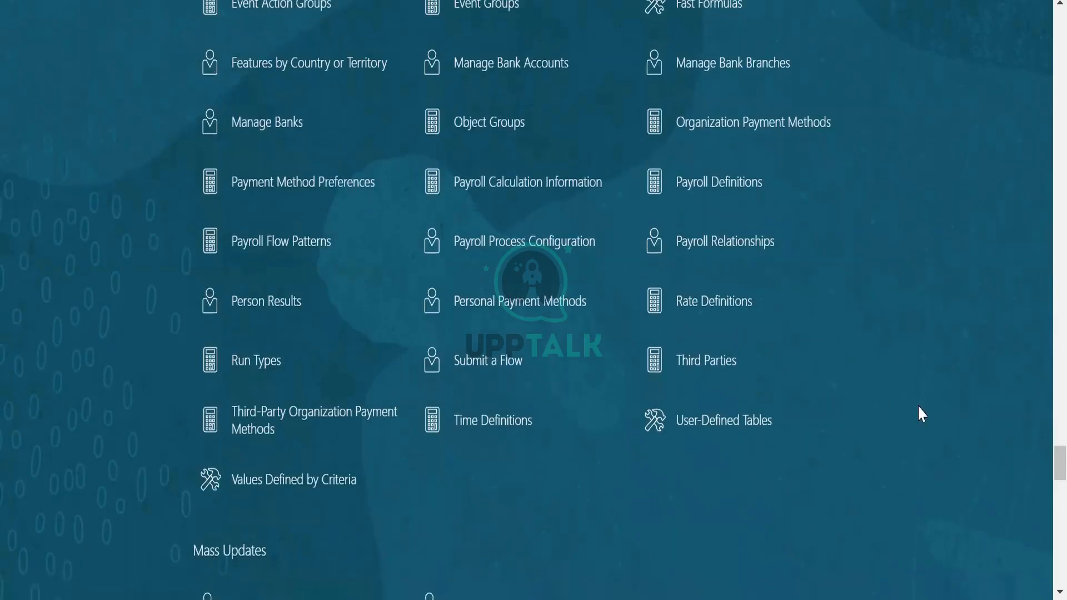
{"action": "scroll", "coordinate": [867, 370], "scroll_direction": "up", "scroll_amount": 5}
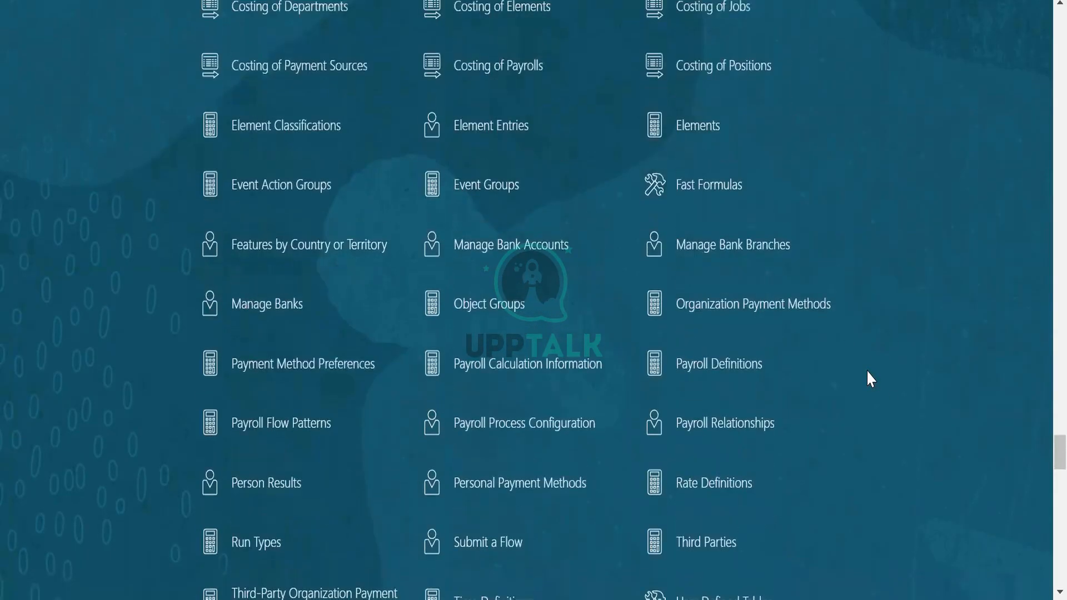
{"action": "scroll", "coordinate": [868, 371], "scroll_direction": "up", "scroll_amount": 5}
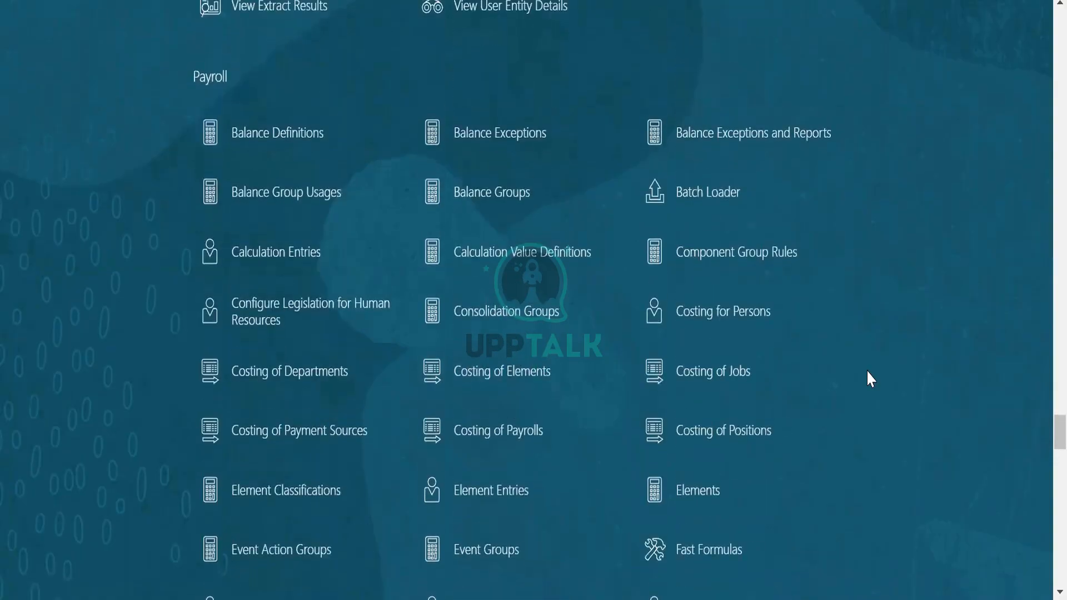
{"action": "scroll", "coordinate": [867, 371], "scroll_direction": "down", "scroll_amount": 5}
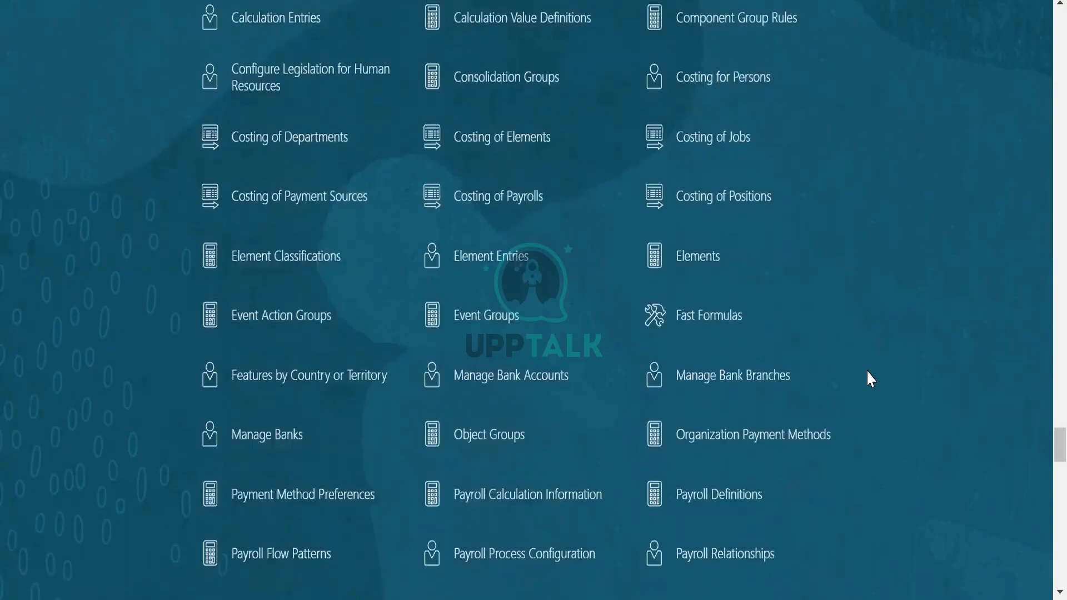
{"action": "scroll", "coordinate": [867, 372], "scroll_direction": "down", "scroll_amount": 3}
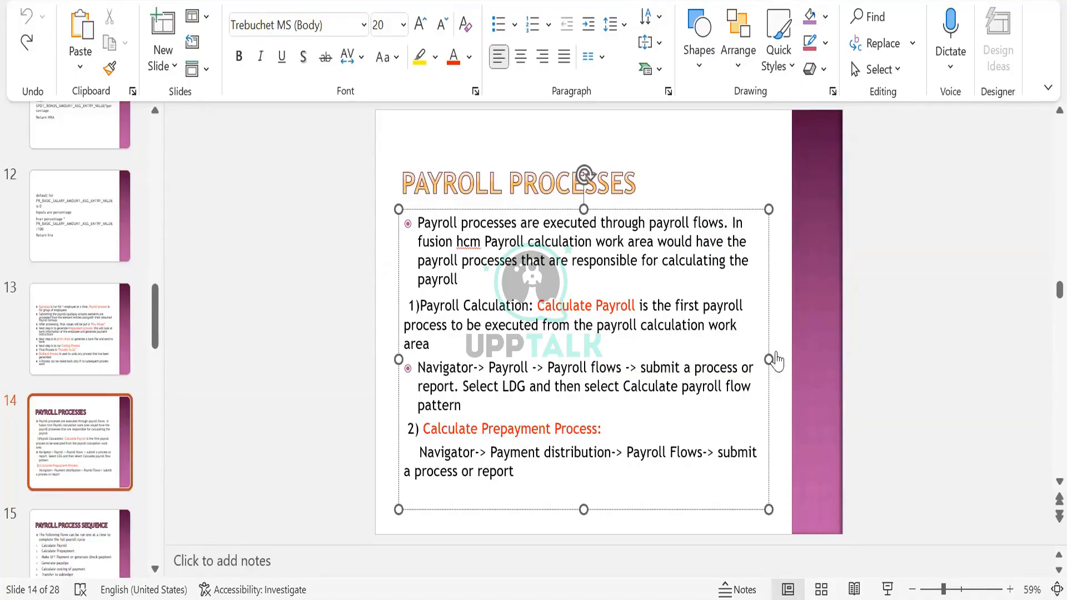
- Switch from PowerPoint back to Oracle's Flow Submission page and look over the available flow patterns
{"action": "key", "text": "alt+Tab"}
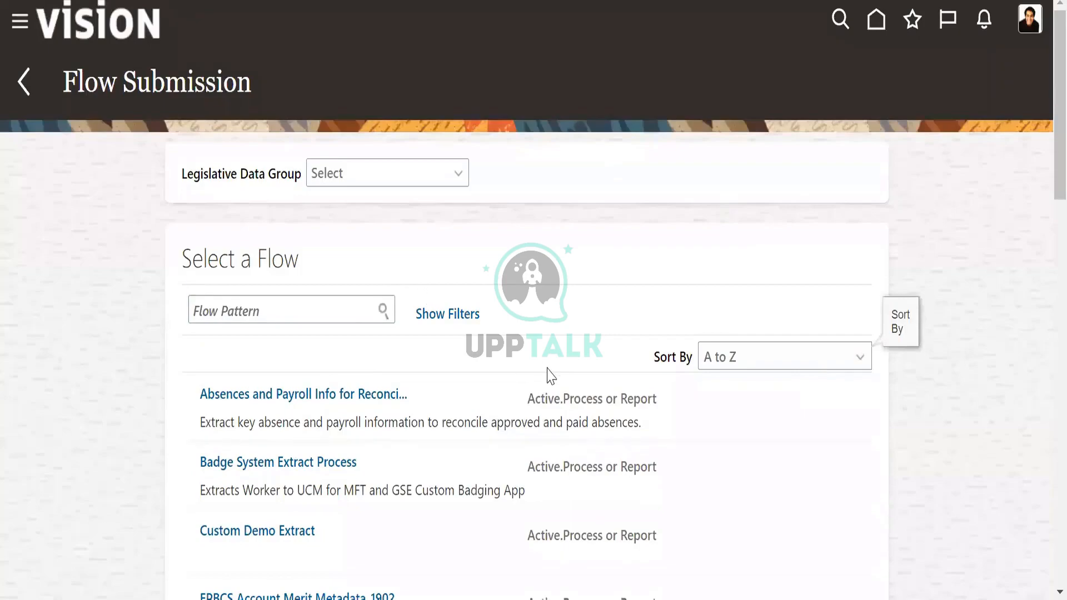
{"action": "scroll", "coordinate": [548, 374], "scroll_direction": "down", "scroll_amount": 1}
{"action": "scroll", "coordinate": [548, 374], "scroll_direction": "down", "scroll_amount": 5}
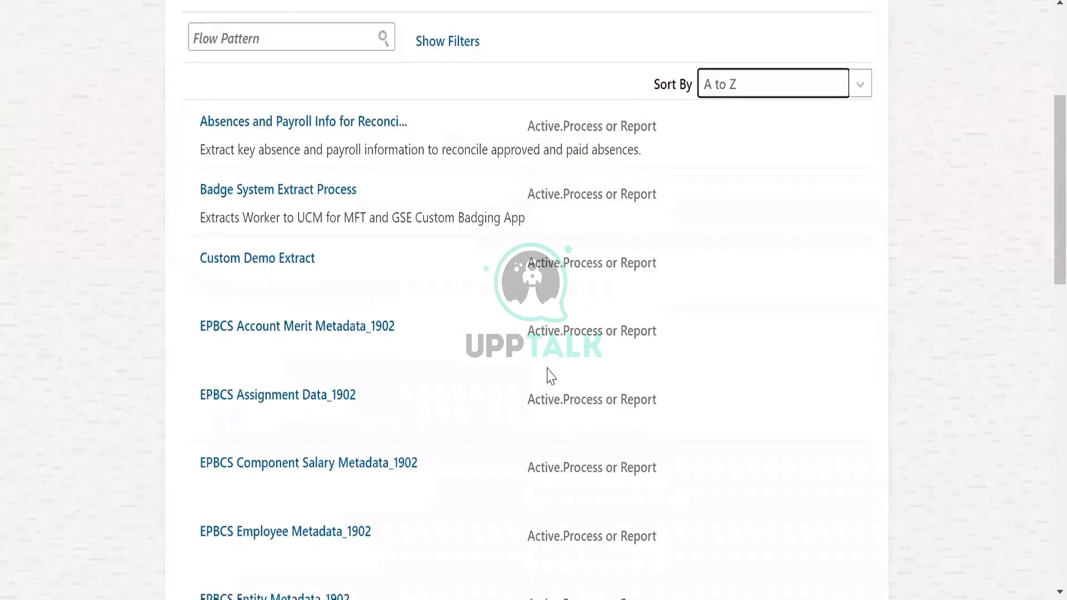
{"action": "scroll", "coordinate": [550, 376], "scroll_direction": "up", "scroll_amount": 6}
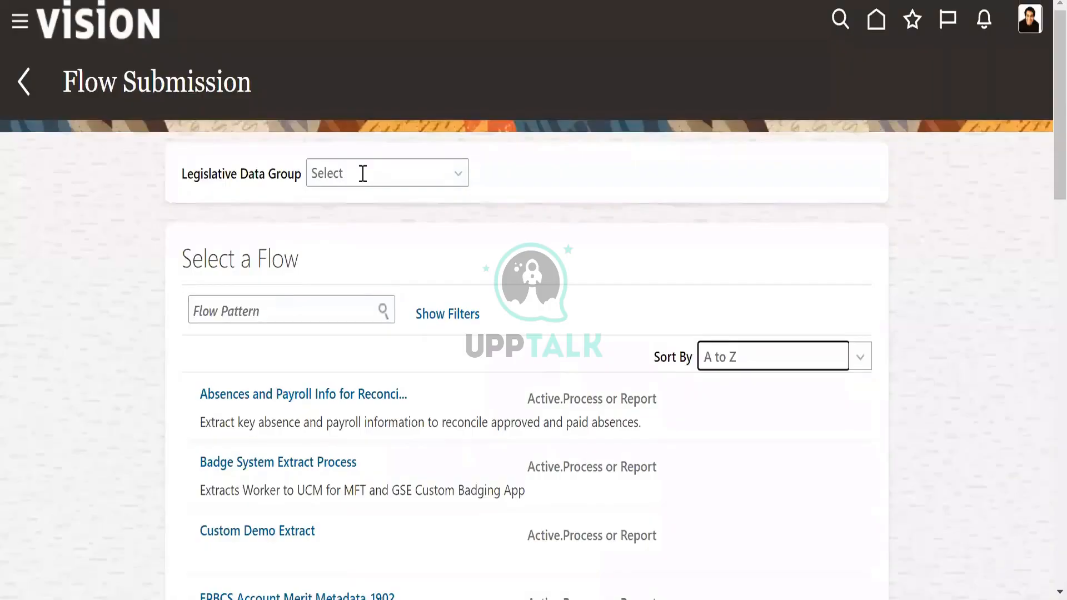
- Set the Legislative Data Group for the flow submission to Fusion LDG
{"action": "left_click", "coordinate": [362, 173]}
{"action": "type", "text": "u"}
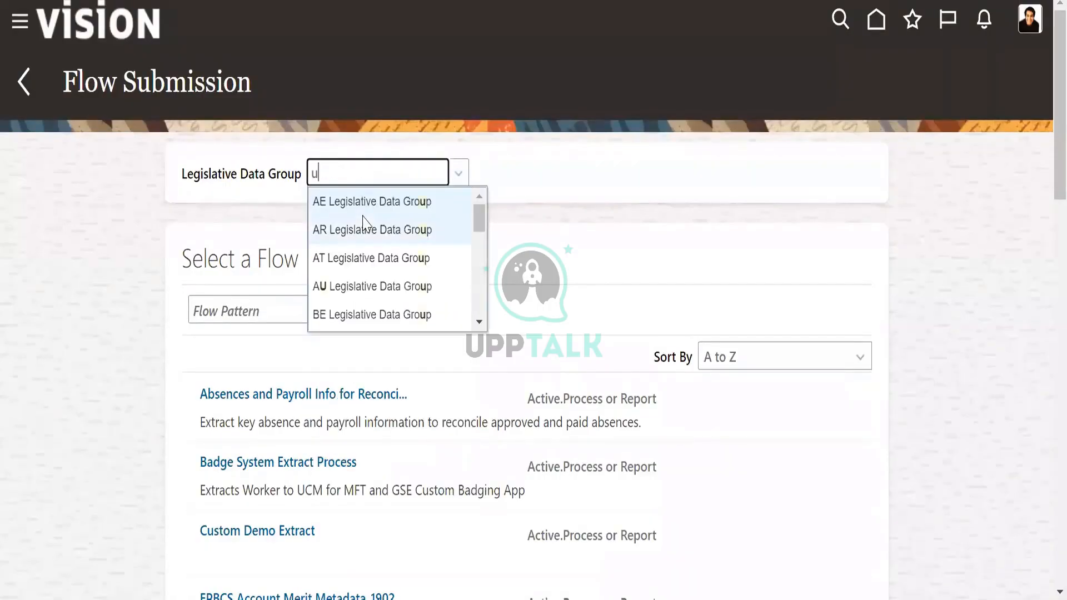
{"action": "scroll", "coordinate": [362, 220], "scroll_direction": "down", "scroll_amount": 2}
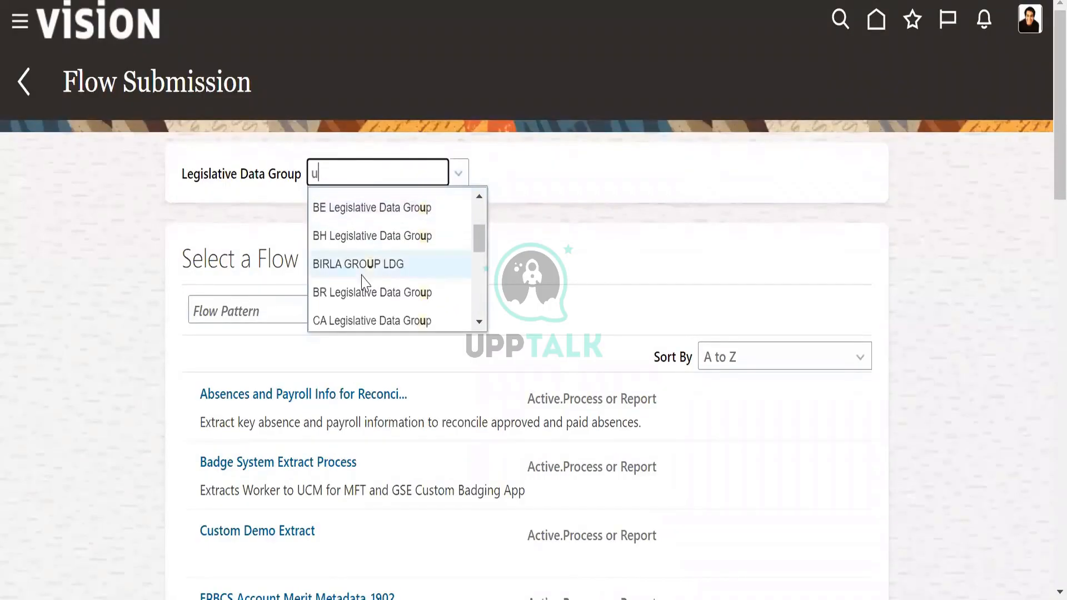
{"action": "scroll", "coordinate": [362, 283], "scroll_direction": "up", "scroll_amount": 2}
{"action": "scroll", "coordinate": [362, 283], "scroll_direction": "down", "scroll_amount": 7}
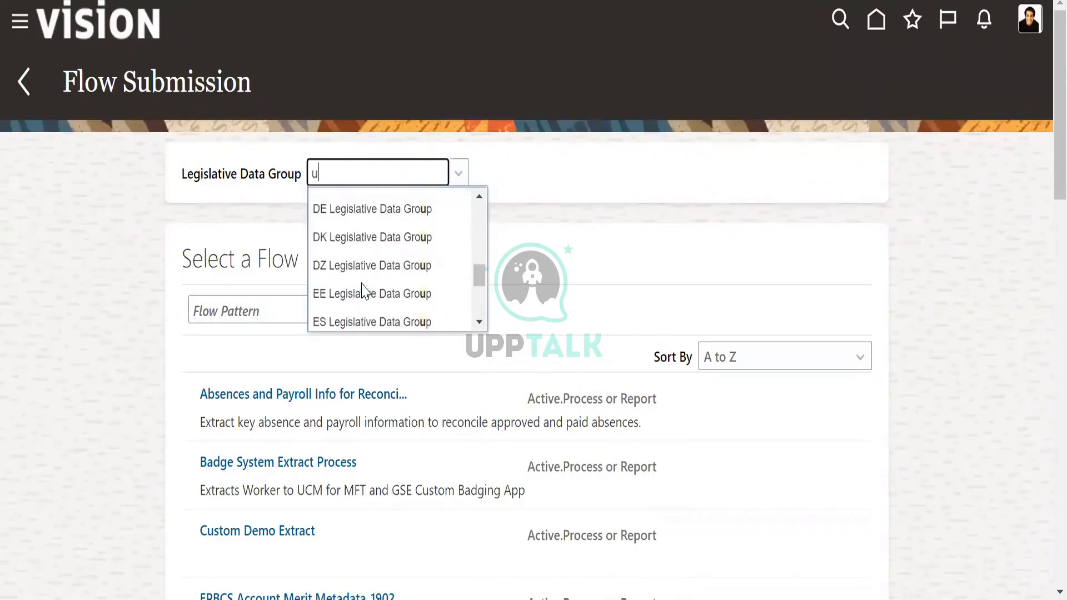
{"action": "scroll", "coordinate": [362, 289], "scroll_direction": "down", "scroll_amount": 6}
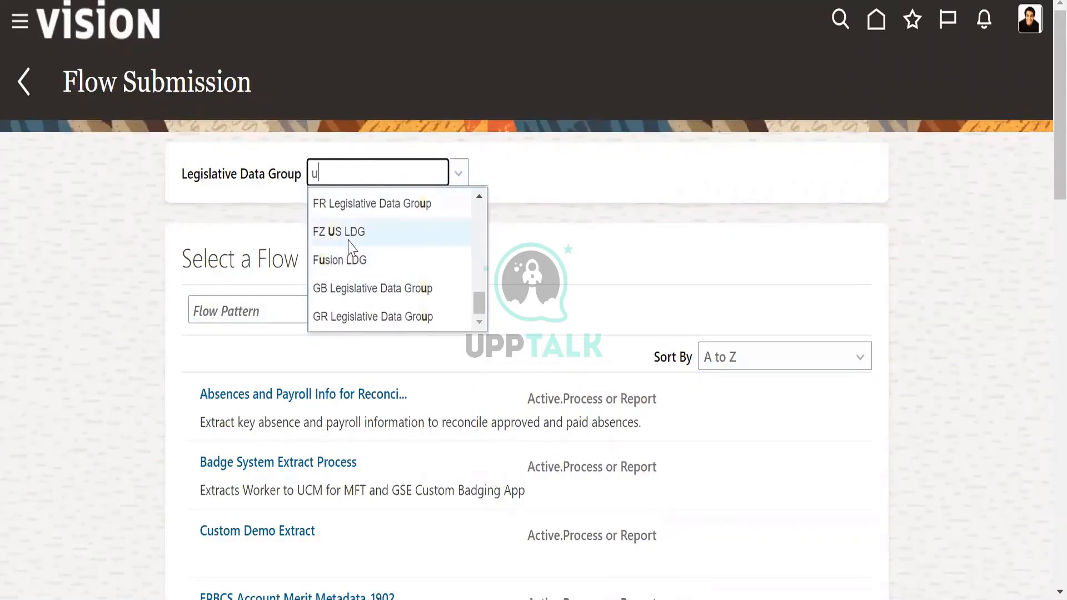
{"action": "scroll", "coordinate": [371, 271], "scroll_direction": "down", "scroll_amount": 3}
{"action": "scroll", "coordinate": [393, 208], "scroll_direction": "up", "scroll_amount": 2}
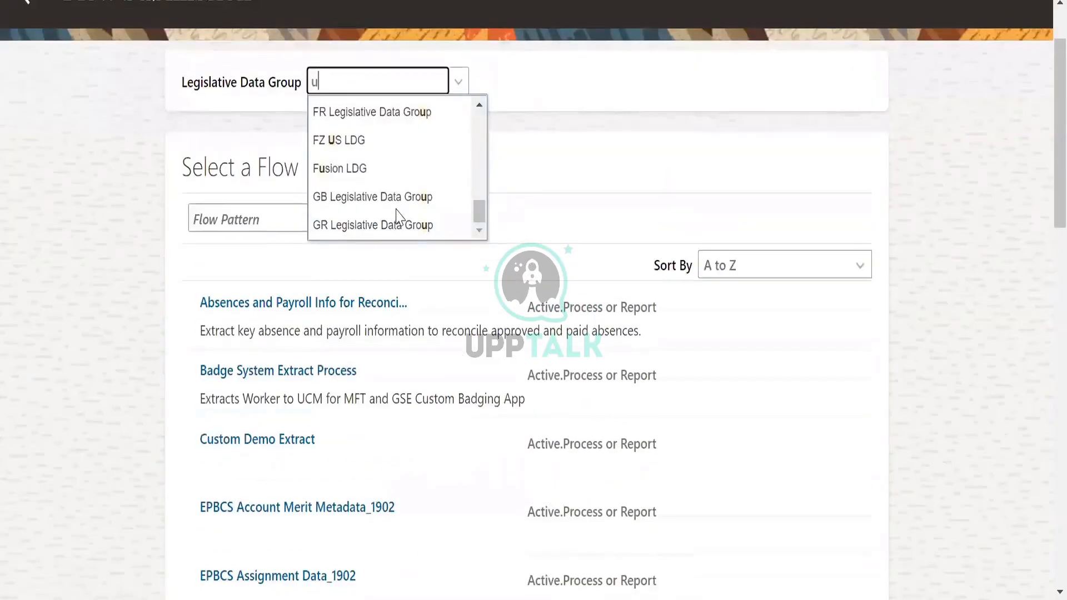
{"action": "left_click", "coordinate": [389, 174]}
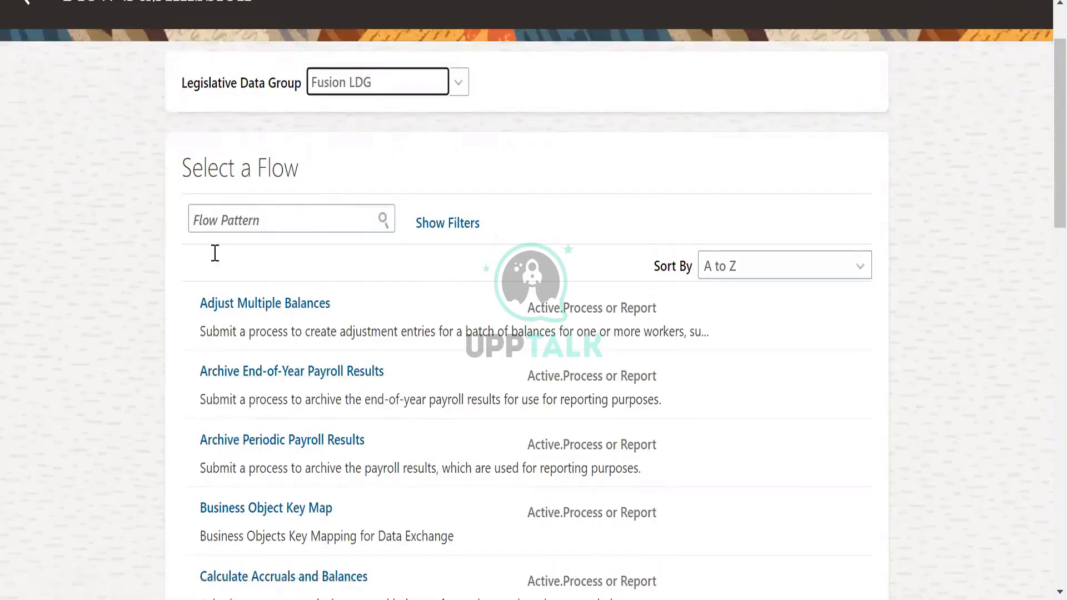
- Start the Archive End-of-Year Payroll Results flow and name the payroll flow US_Payroll flow
{"action": "left_click", "coordinate": [319, 378]}
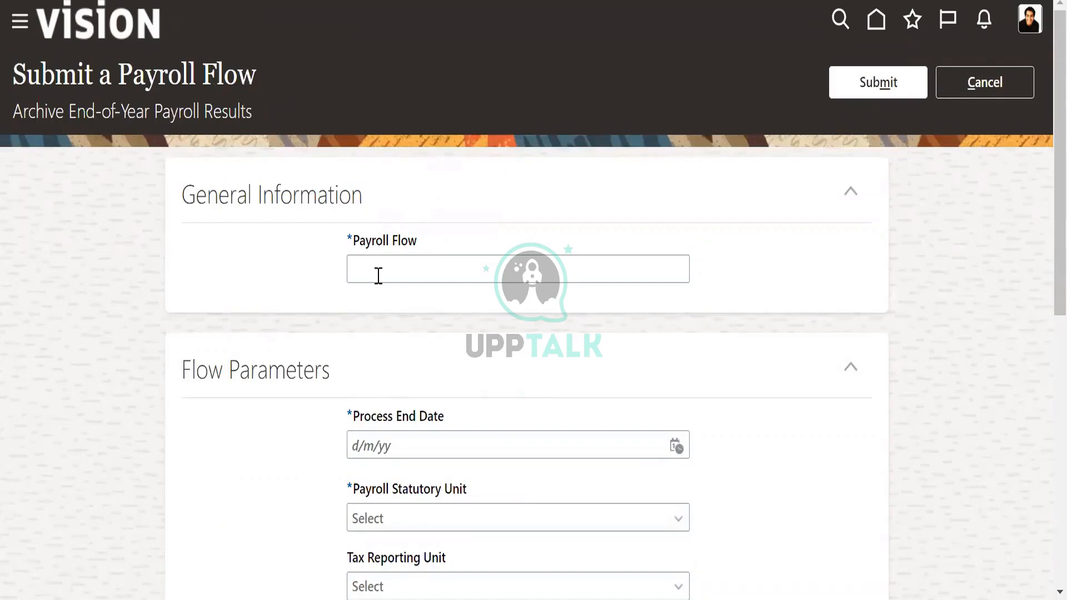
{"action": "left_click", "coordinate": [378, 273]}
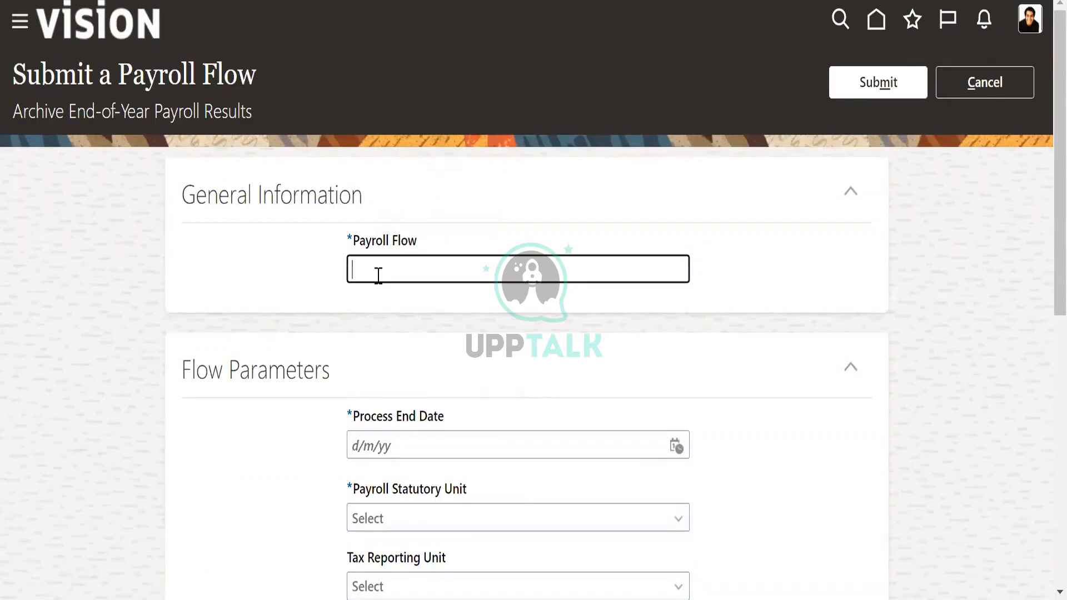
{"action": "type", "text": "US%"}
{"action": "scroll", "coordinate": [800, 306], "scroll_direction": "down", "scroll_amount": 2}
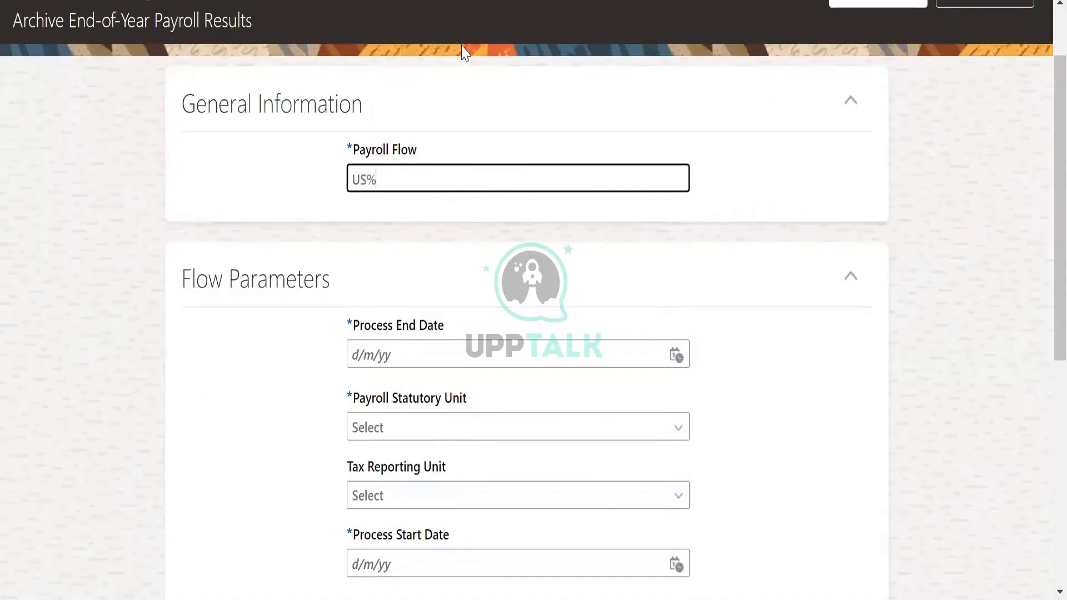
{"action": "scroll", "coordinate": [468, 63], "scroll_direction": "down", "scroll_amount": 2}
{"action": "scroll", "coordinate": [468, 62], "scroll_direction": "up", "scroll_amount": 2}
{"action": "key", "text": "BackSpace"}
{"action": "scroll", "coordinate": [554, 197], "scroll_direction": "up", "scroll_amount": 2}
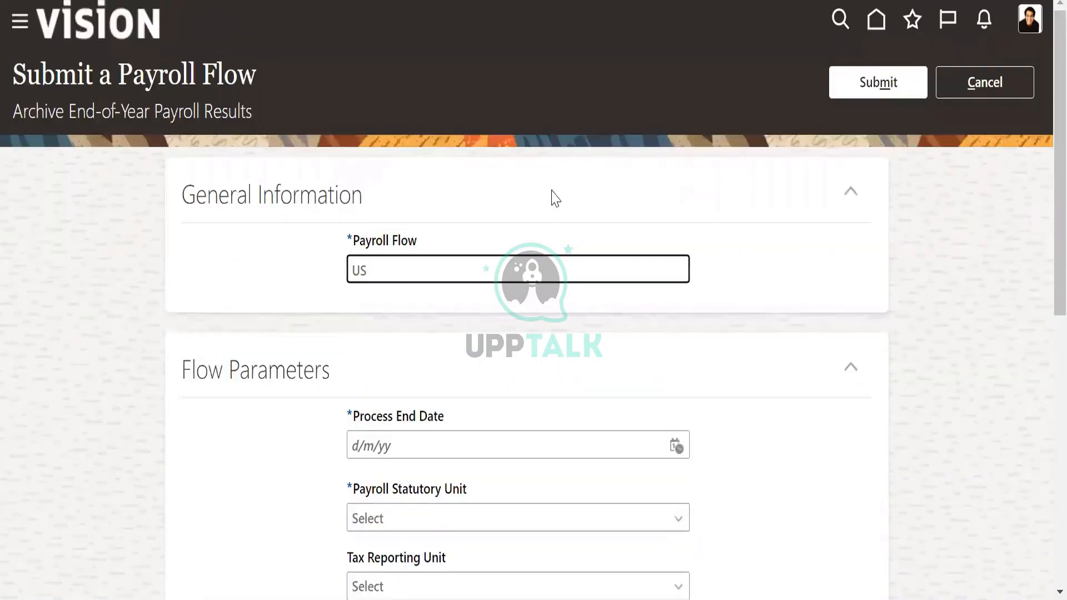
{"action": "type", "text": "_Payroll flow"}
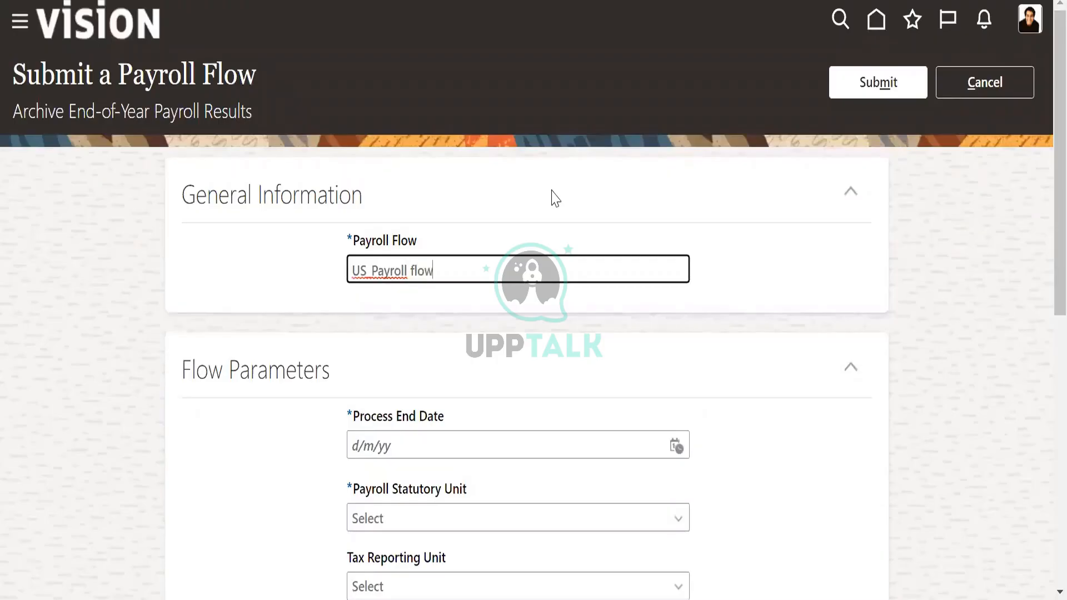
- Set the Process End Date to 30/6/22 and look for available Payroll Statutory Unit and Tax Reporting Unit values
{"action": "scroll", "coordinate": [554, 197], "scroll_direction": "down", "scroll_amount": 5}
{"action": "left_click", "coordinate": [675, 170]}
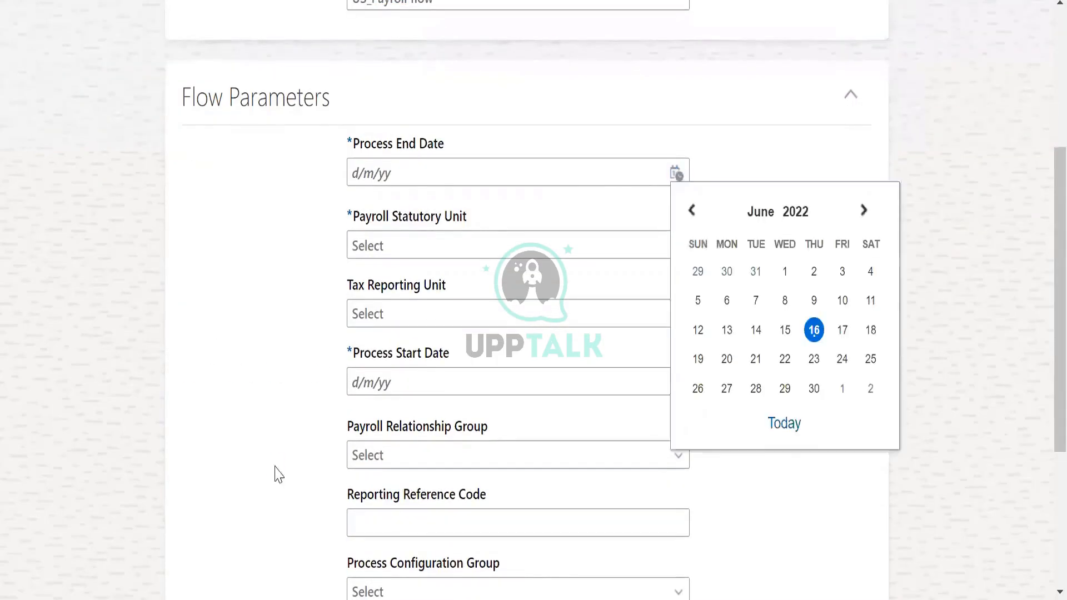
{"action": "left_click", "coordinate": [817, 389]}
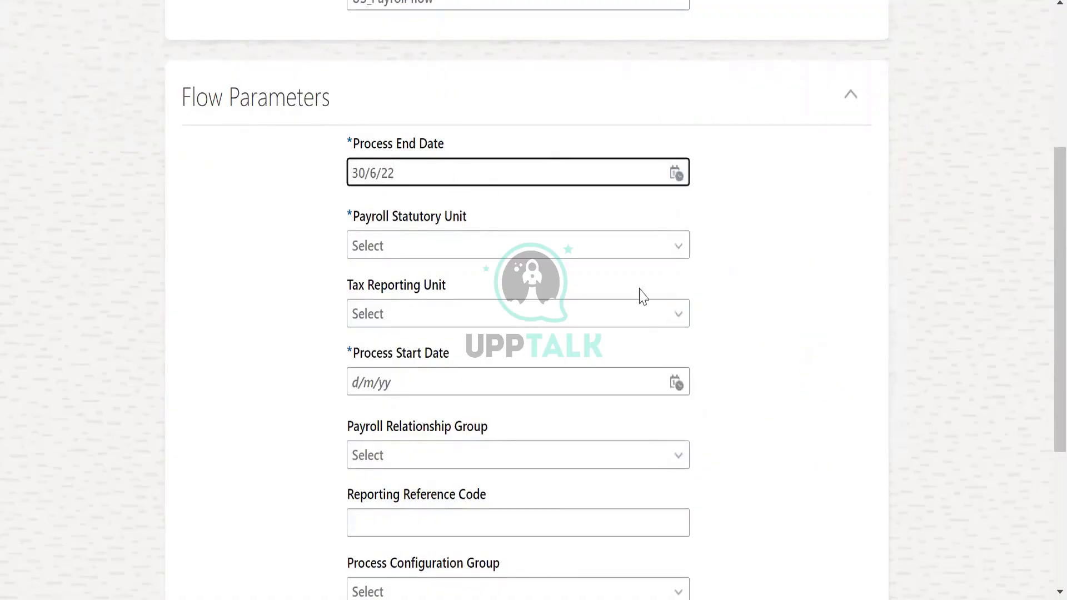
{"action": "left_click", "coordinate": [679, 245]}
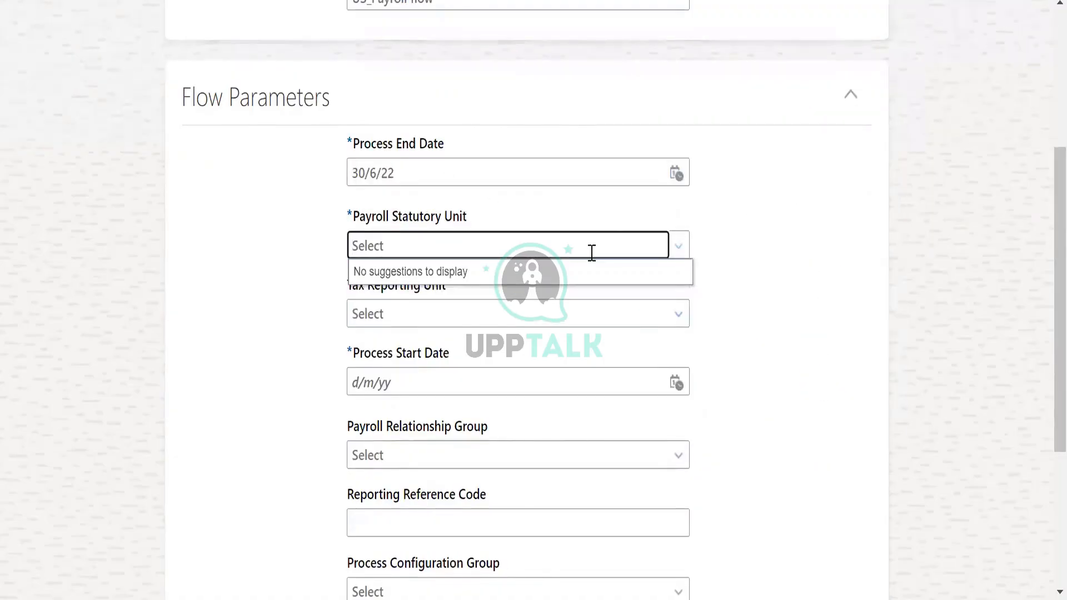
{"action": "left_click", "coordinate": [680, 250]}
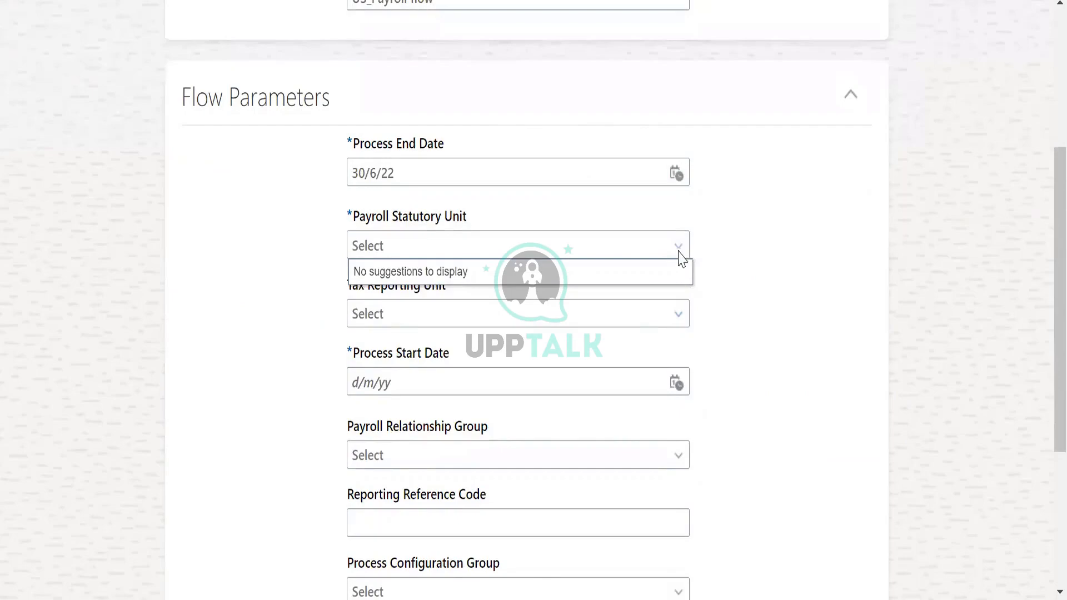
{"action": "left_click", "coordinate": [389, 251]}
{"action": "left_click", "coordinate": [443, 345]}
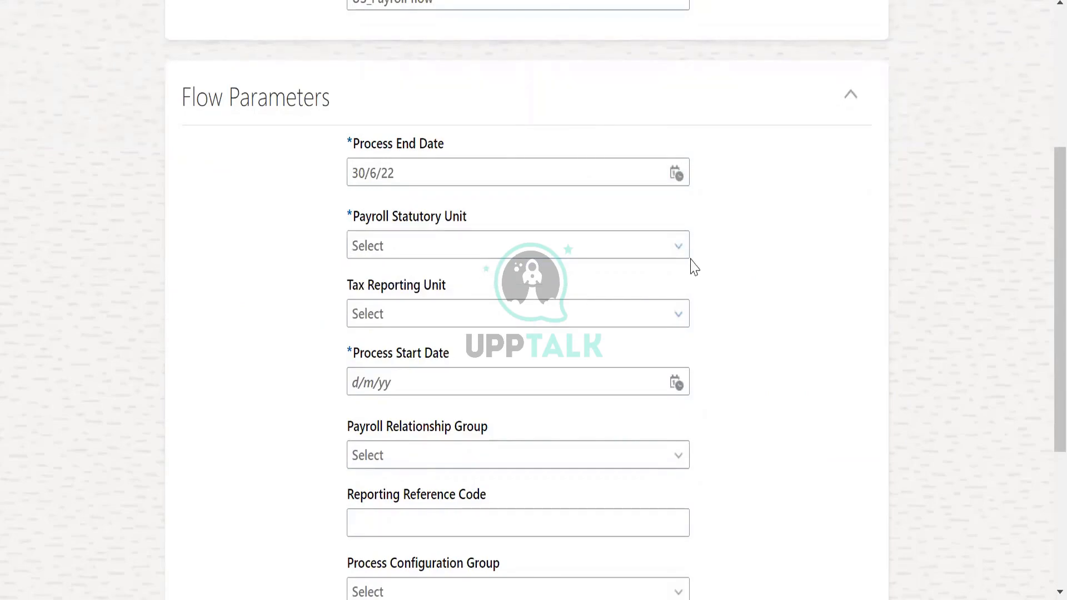
{"action": "left_click", "coordinate": [685, 318]}
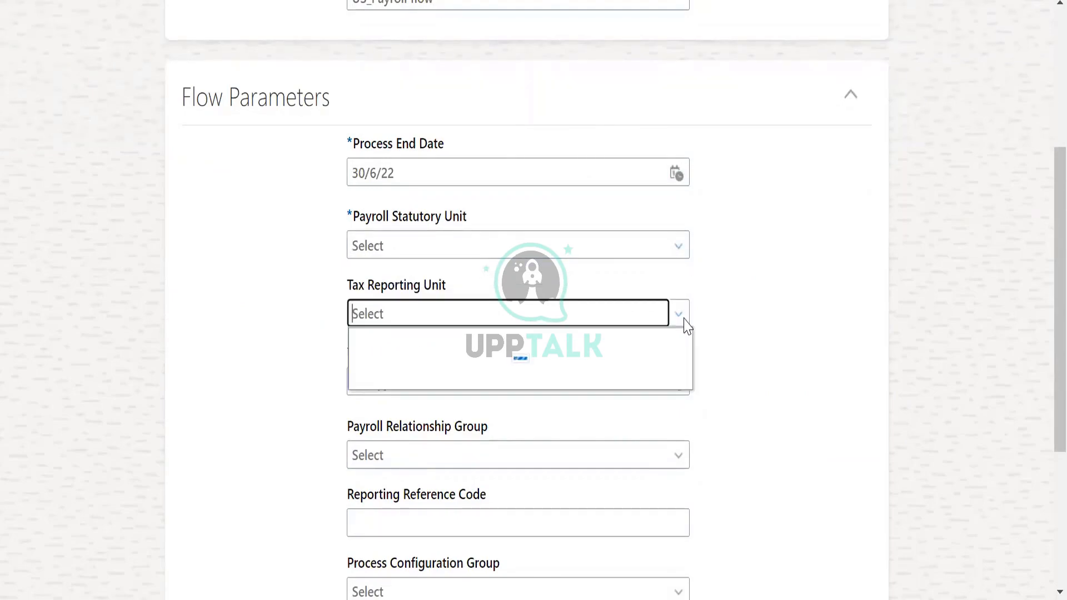
- Change the Process End Date to 1/6/22 and check the Payroll Statutory Unit choices again
{"action": "left_click", "coordinate": [513, 226]}
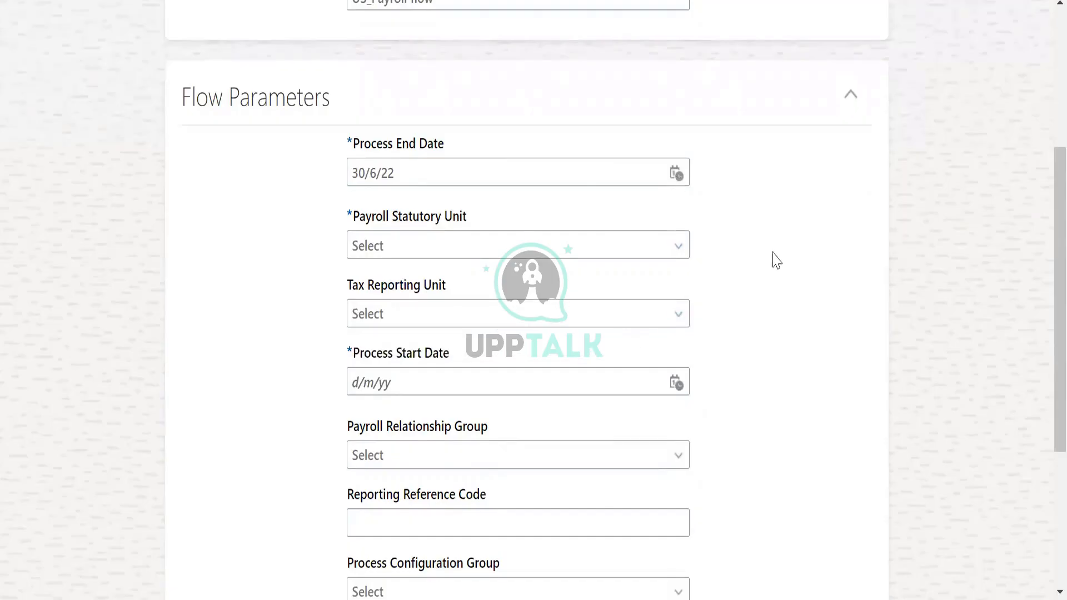
{"action": "left_click", "coordinate": [784, 270]}
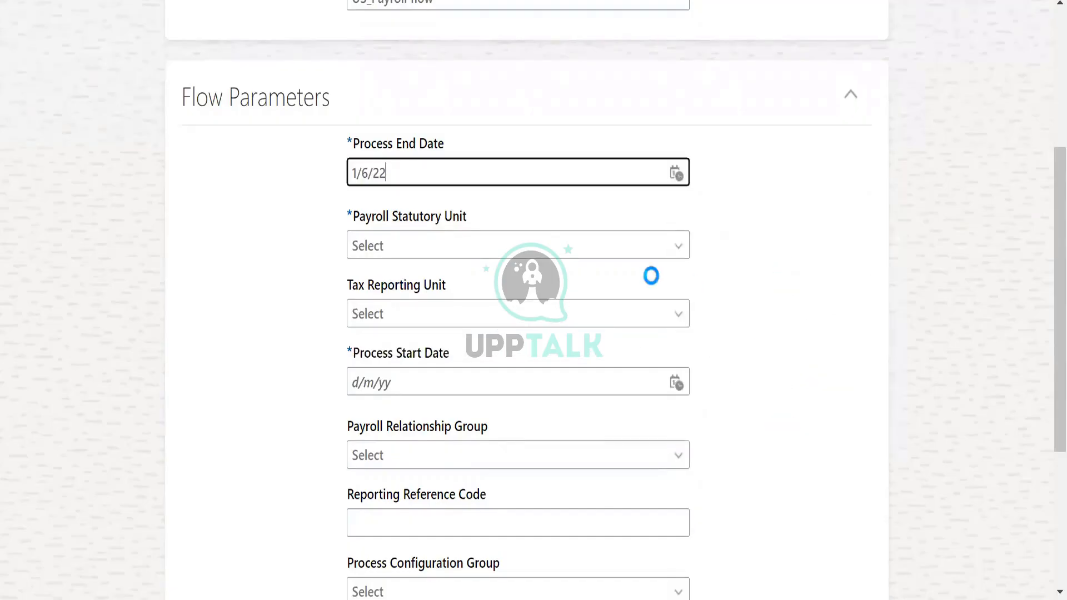
{"action": "left_click", "coordinate": [685, 245]}
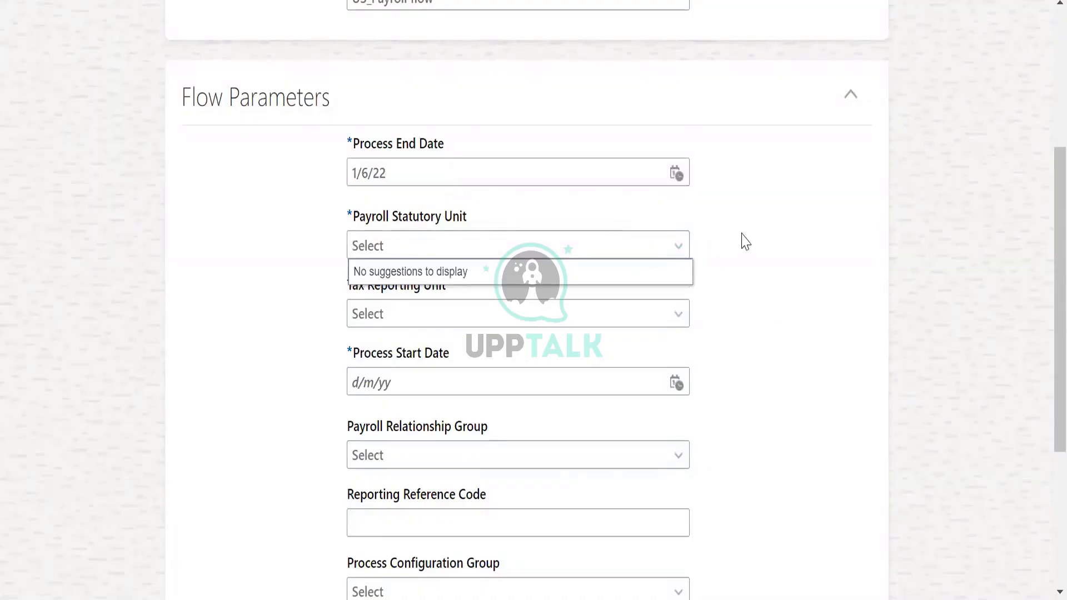
- Set both the Process End Date and the Process Start Date to 30/6/22, checking the Tax Reporting Unit choices as well
{"action": "left_click", "coordinate": [674, 167]}
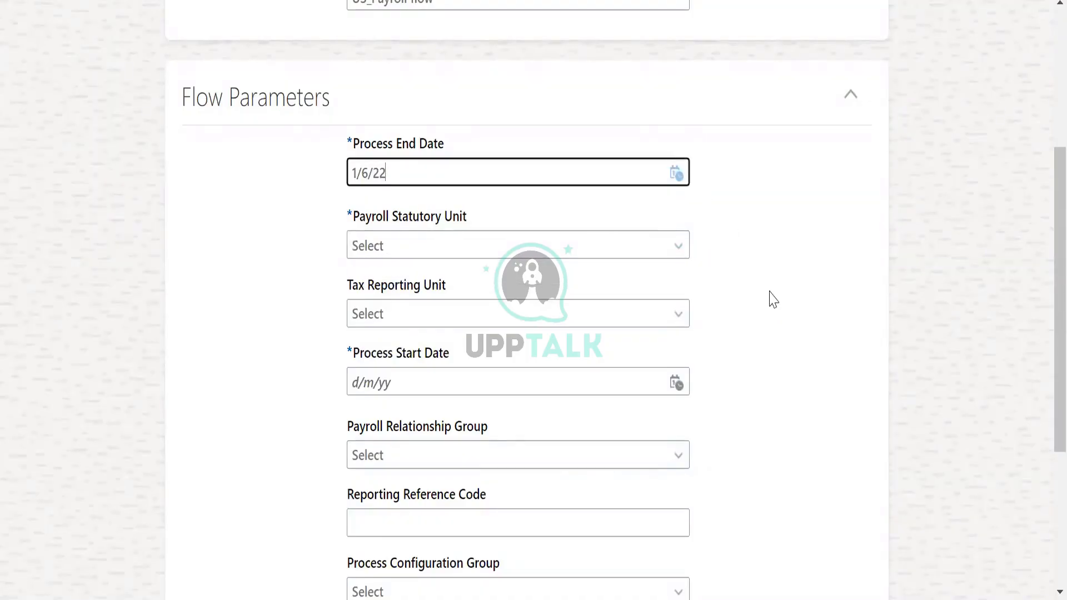
{"action": "left_click", "coordinate": [677, 173]}
{"action": "left_click", "coordinate": [812, 386]}
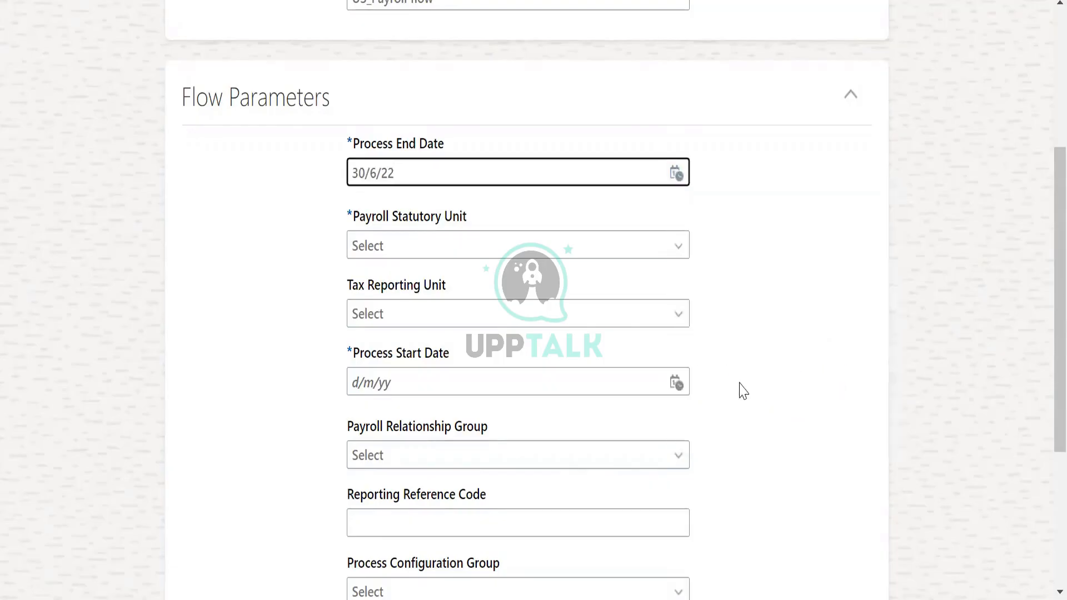
{"action": "left_click", "coordinate": [678, 313]}
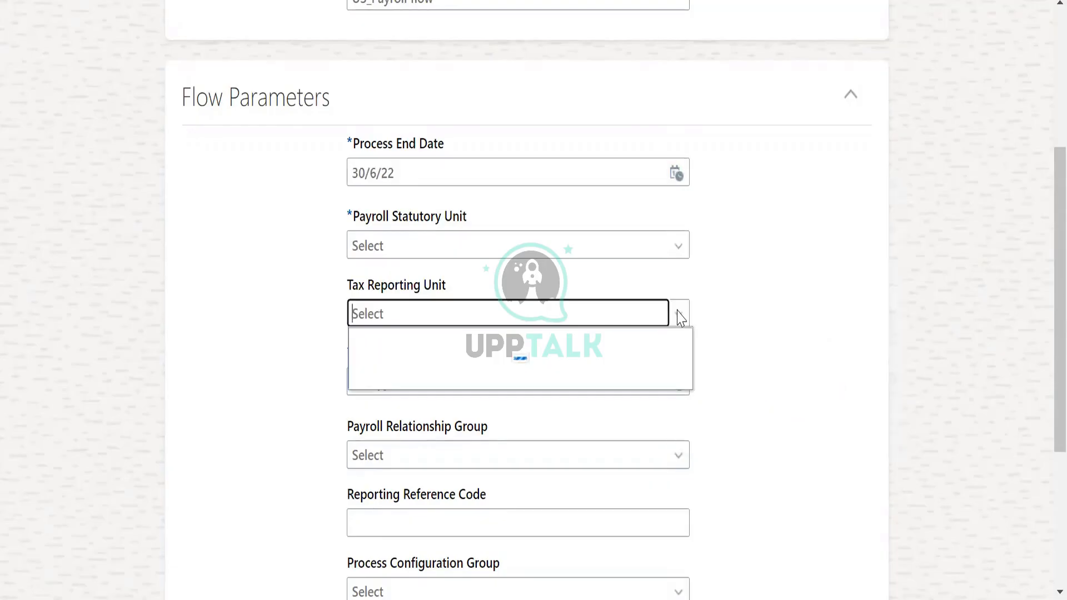
{"action": "left_click", "coordinate": [886, 428]}
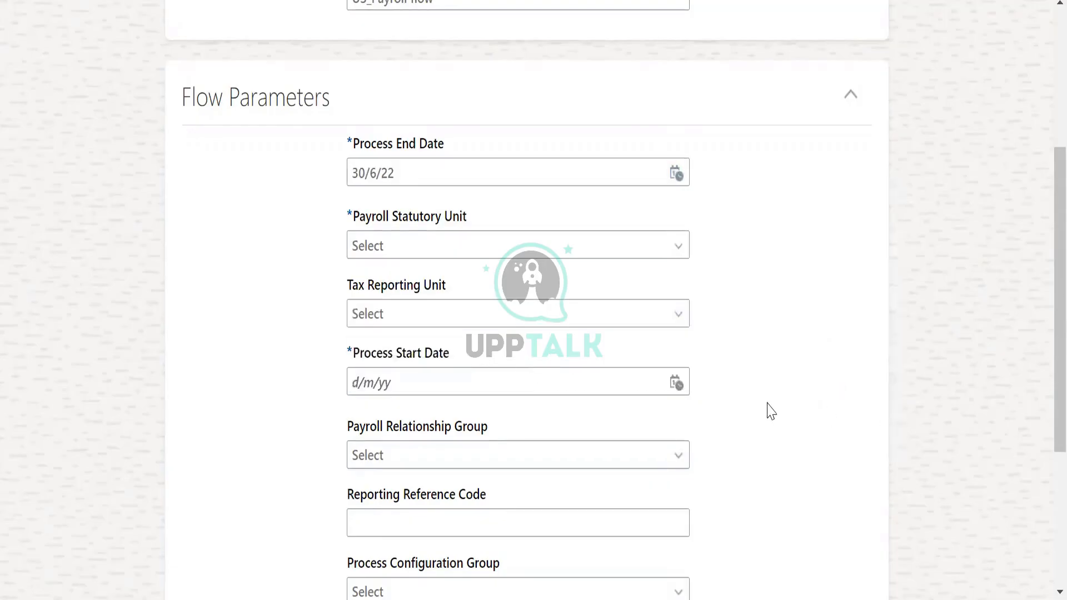
{"action": "left_click", "coordinate": [677, 383]}
{"action": "left_click", "coordinate": [815, 309]}
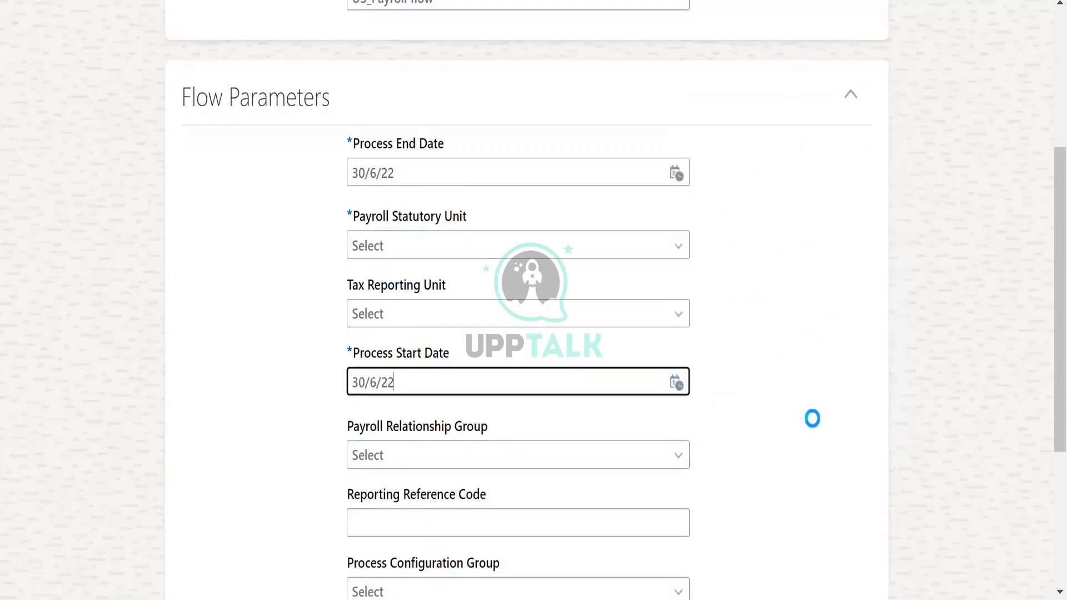
- Look over the remaining flow parameters and cancel the payroll flow submission
{"action": "scroll", "coordinate": [820, 440], "scroll_direction": "down", "scroll_amount": 5}
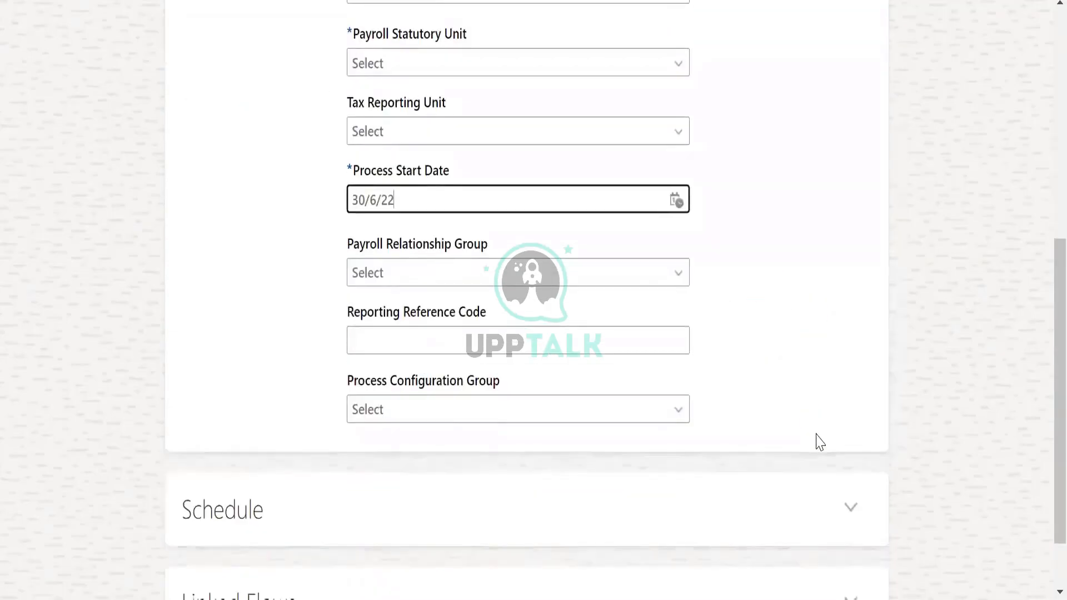
{"action": "scroll", "coordinate": [820, 439], "scroll_direction": "up", "scroll_amount": 8}
{"action": "scroll", "coordinate": [821, 439], "scroll_direction": "up", "scroll_amount": 1}
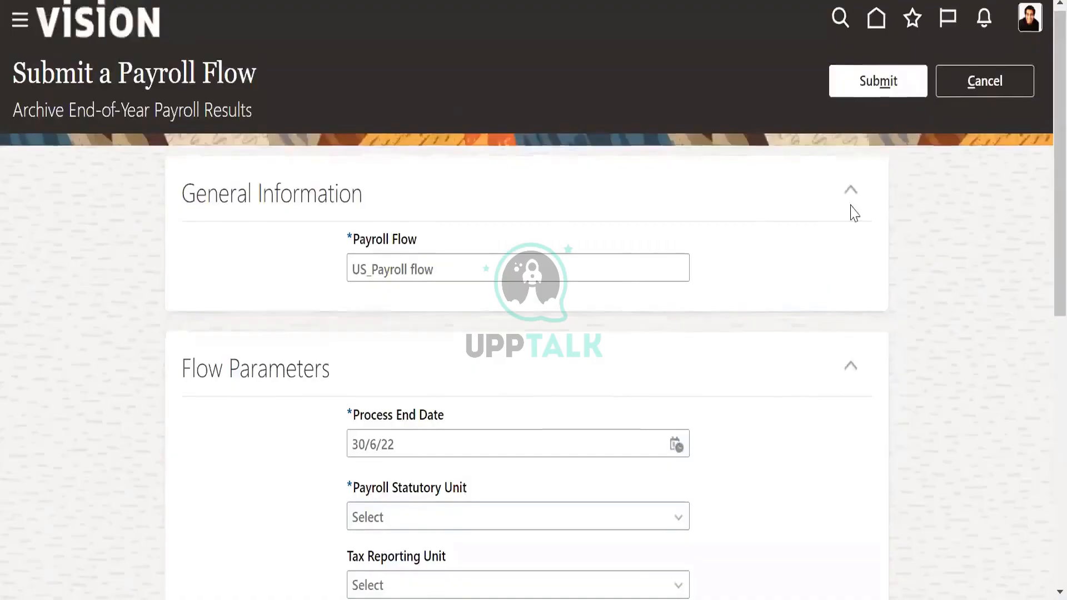
{"action": "left_click", "coordinate": [970, 81]}
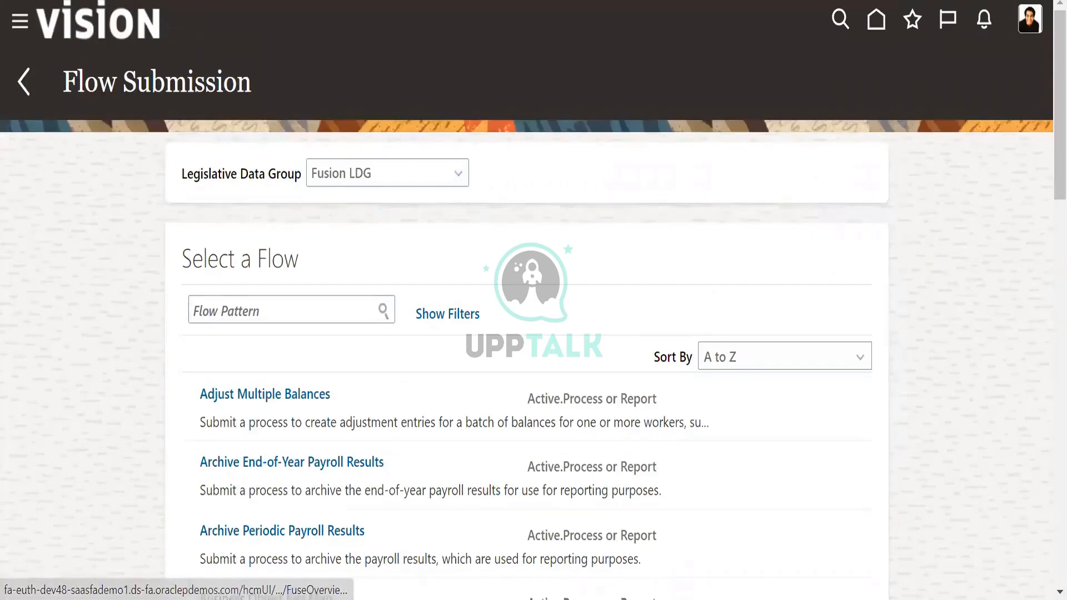
- Switch to PowerPoint and go back through the payroll slides to the Fast Formulas slide
{"action": "key", "text": "alt+Tab"}
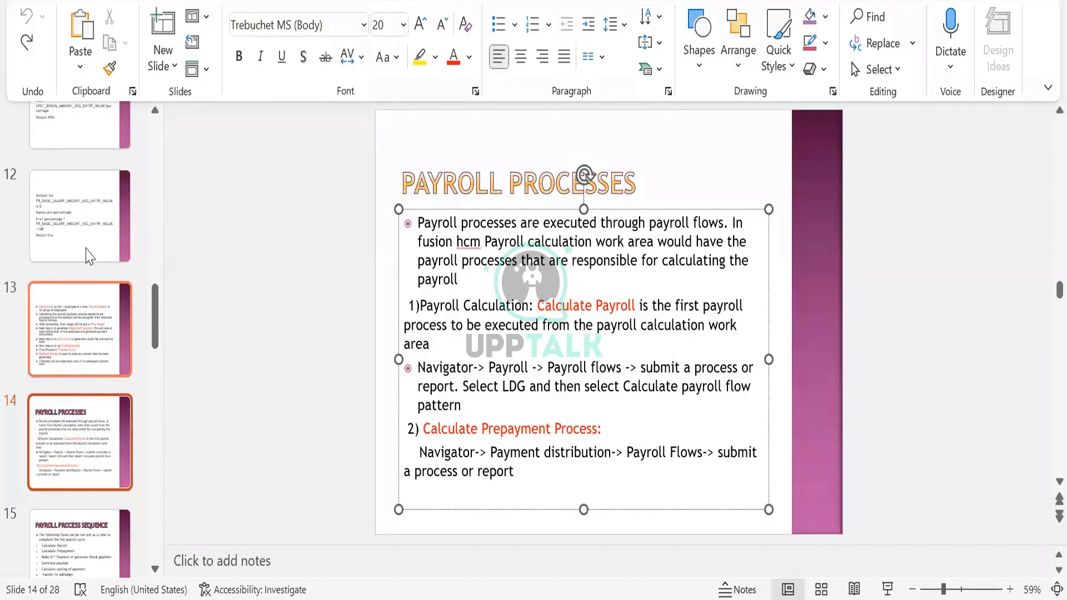
{"action": "scroll", "coordinate": [86, 255], "scroll_direction": "up", "scroll_amount": 2}
{"action": "key", "text": "Up"}
{"action": "key", "text": "Up"}
{"action": "key", "text": "Up"}
{"action": "key", "text": "Up"}
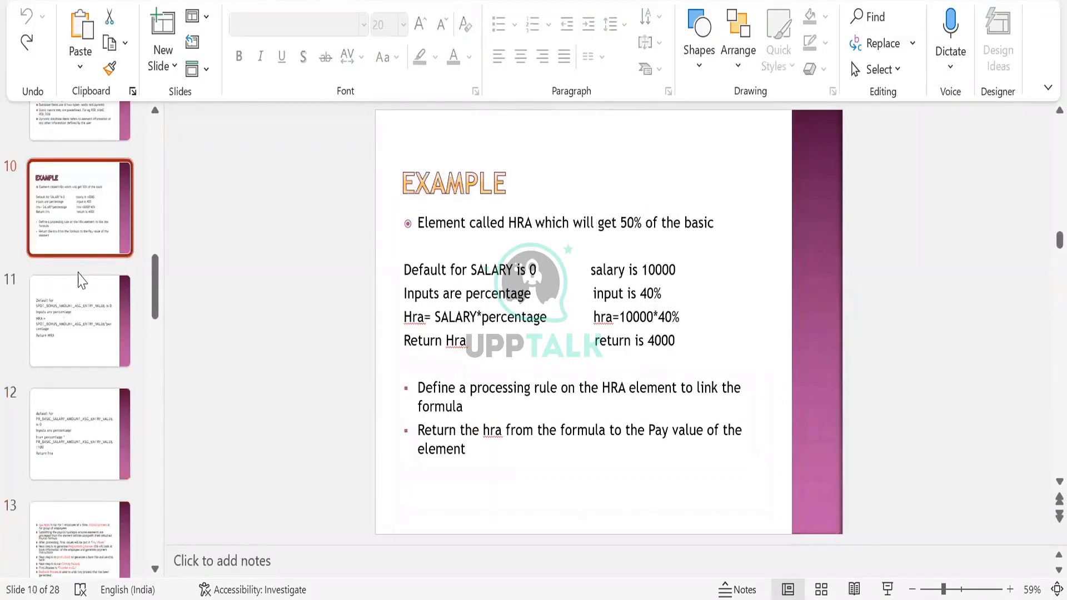
{"action": "scroll", "coordinate": [95, 297], "scroll_direction": "up", "scroll_amount": 3}
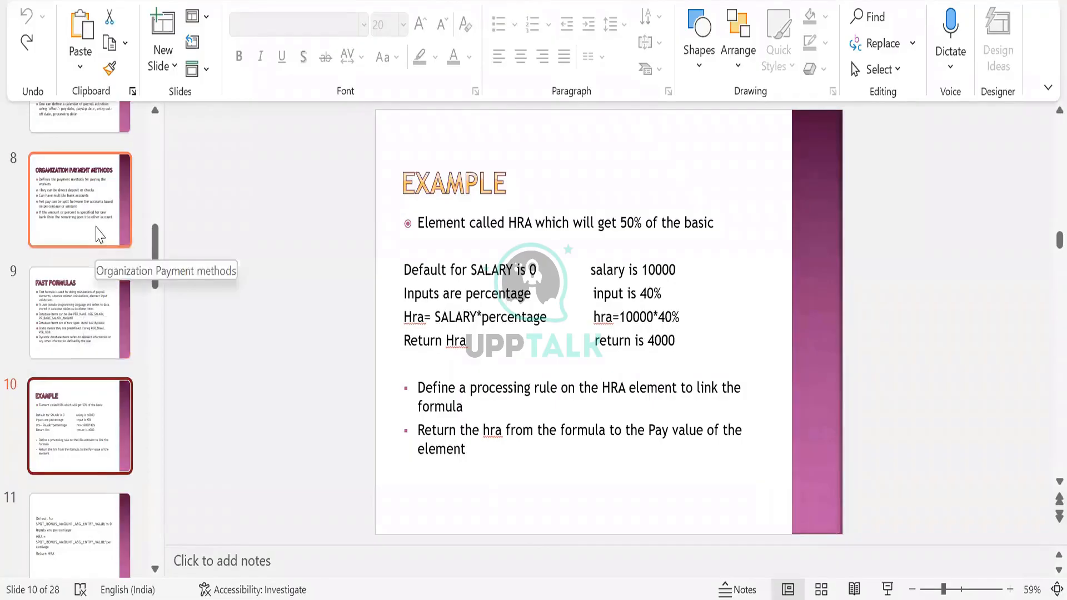
{"action": "left_click", "coordinate": [99, 240]}
{"action": "left_click", "coordinate": [92, 311]}
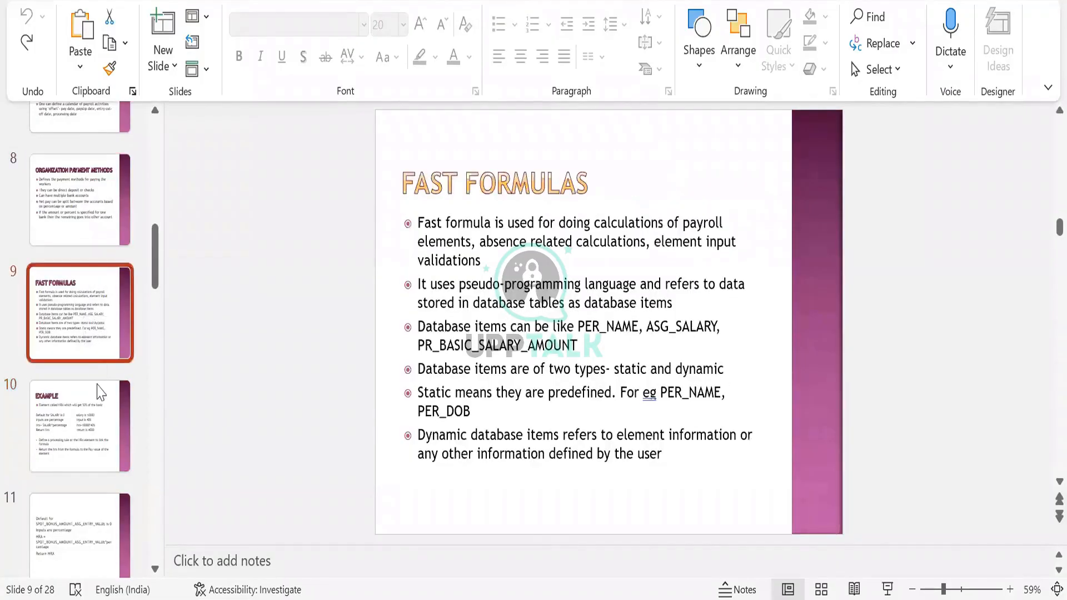